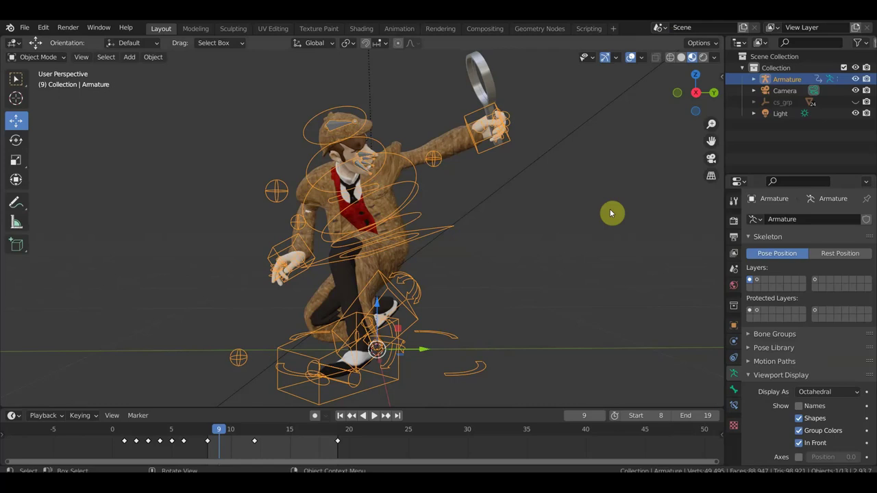
# Orbit the Sherlock figure with the bone and grid overlays hidden, and pick the Tweak select tool
pyautogui.moveTo(566, 229)
pyautogui.mouseDown(button='middle')
pyautogui.moveTo(515, 235)
pyautogui.moveTo(568, 230)
pyautogui.mouseUp(button='middle')
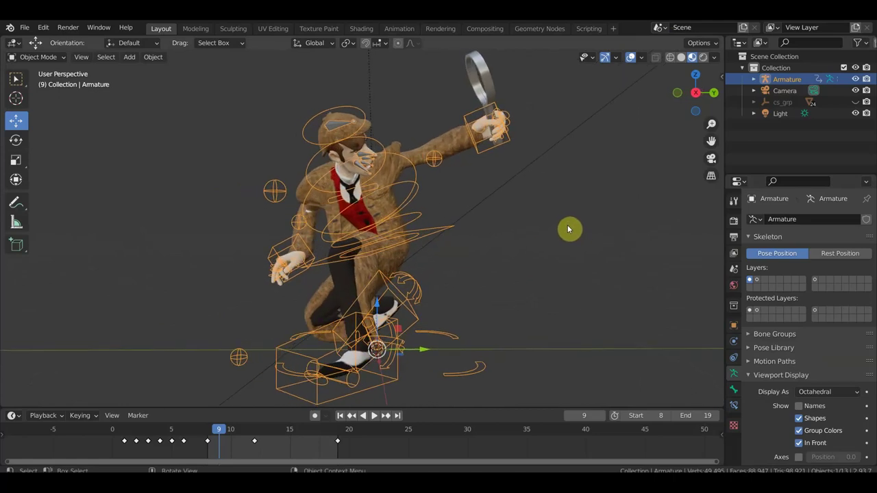
pyautogui.click(630, 57)
pyautogui.moveTo(573, 180); pyautogui.dragTo(568, 183, button='middle')
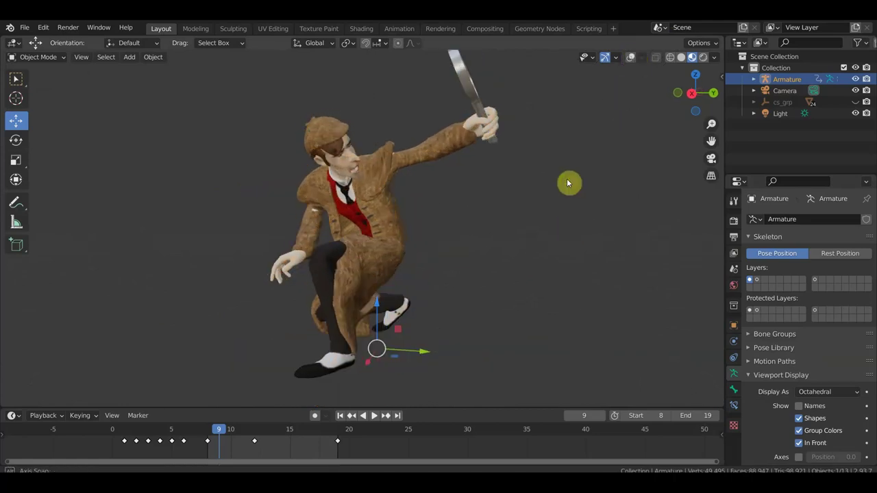
pyautogui.moveTo(15, 78); pyautogui.dragTo(35, 82)
# Bring the bone and grid overlays back and scrub the animation to frame 13
pyautogui.moveTo(451, 194)
pyautogui.mouseDown(button='middle')
pyautogui.moveTo(415, 198)
pyautogui.moveTo(478, 198)
pyautogui.mouseUp(button='middle')
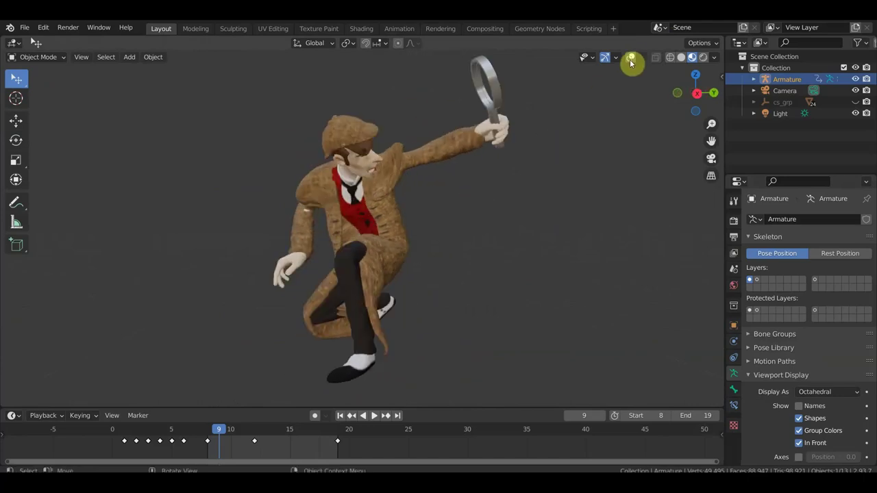
pyautogui.click(630, 57)
pyautogui.moveTo(220, 433)
pyautogui.mouseDown()
pyautogui.moveTo(335, 434)
pyautogui.moveTo(254, 434)
pyautogui.moveTo(304, 435)
pyautogui.moveTo(265, 435)
pyautogui.moveTo(283, 441)
pyautogui.moveTo(269, 441)
pyautogui.mouseUp()
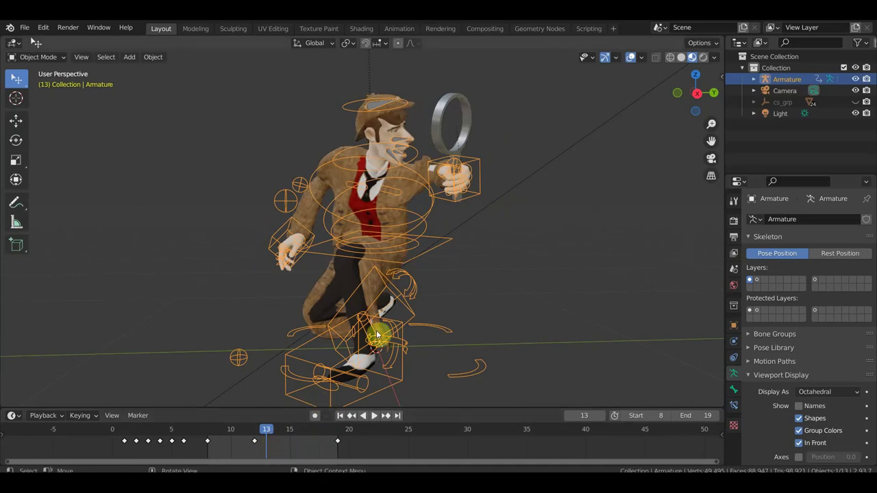
# Play the animation, then stop it with the playhead back at frame 8
pyautogui.press('space')
pyautogui.click(324, 430)
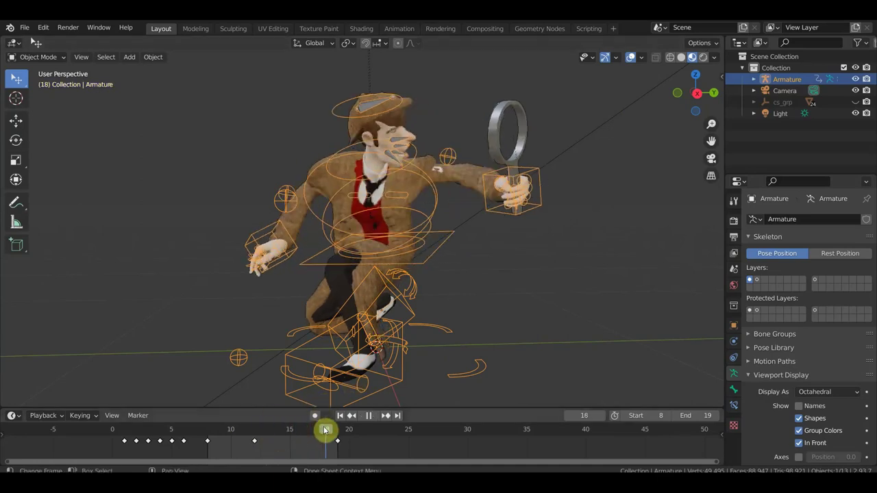
pyautogui.moveTo(325, 430); pyautogui.dragTo(209, 428)
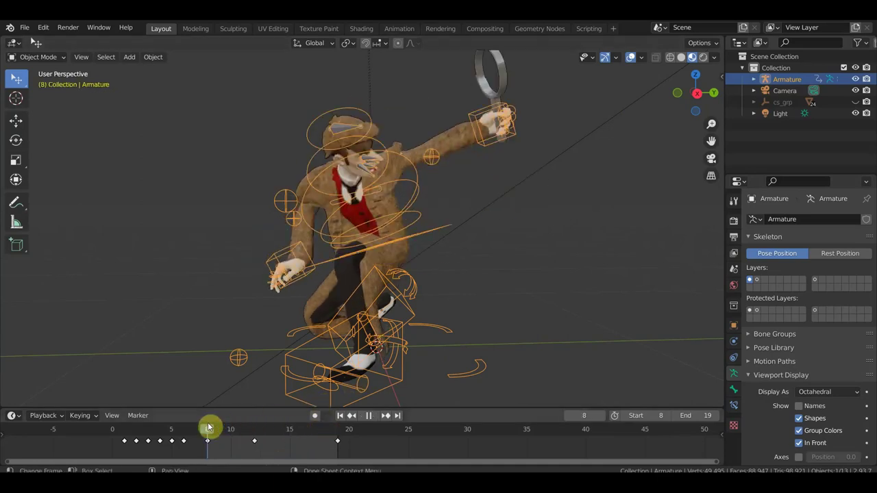
pyautogui.press('space')
# Orbit and zoom around the figure, staying in Object Mode, and select the cloak mesh плащ
pyautogui.moveTo(382, 333)
pyautogui.mouseDown(button='middle')
pyautogui.moveTo(336, 333)
pyautogui.moveTo(361, 329)
pyautogui.mouseUp(button='middle')
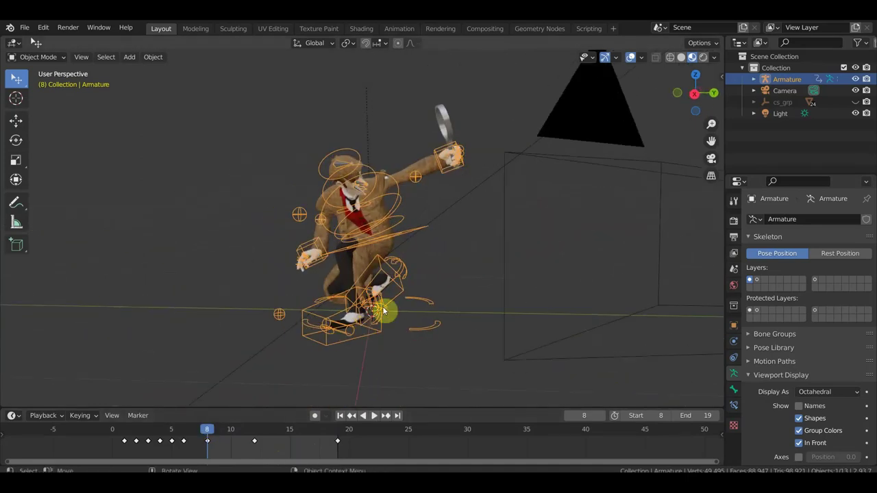
pyautogui.moveTo(380, 264); pyautogui.dragTo(418, 255, button='middle')
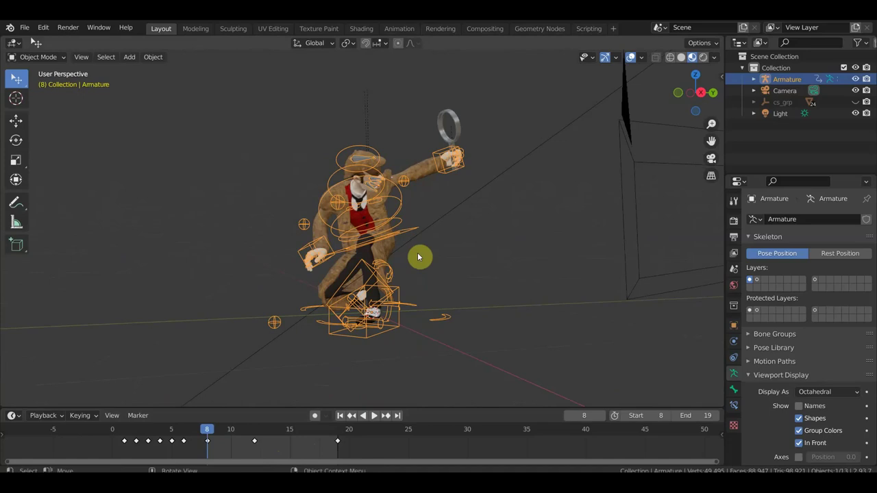
pyautogui.scroll(3, 391, 235)
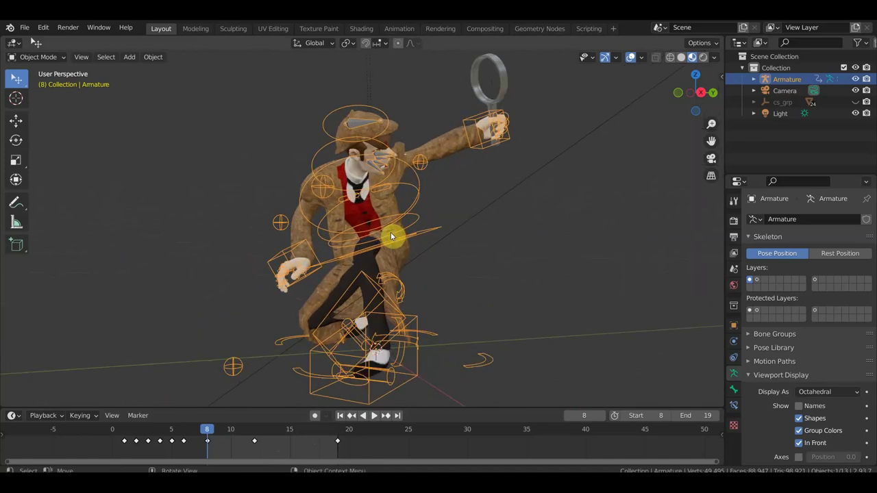
pyautogui.scroll(-1, 390, 234)
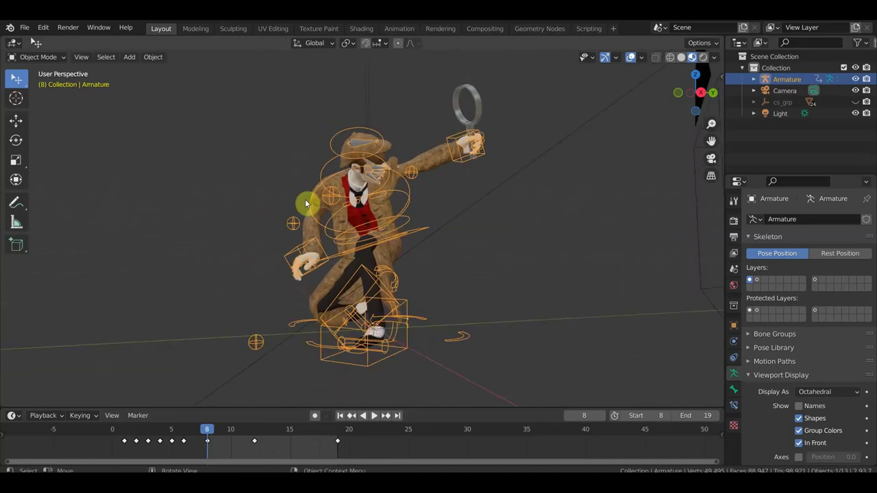
pyautogui.click(39, 59)
pyautogui.click(41, 71)
pyautogui.click(425, 162)
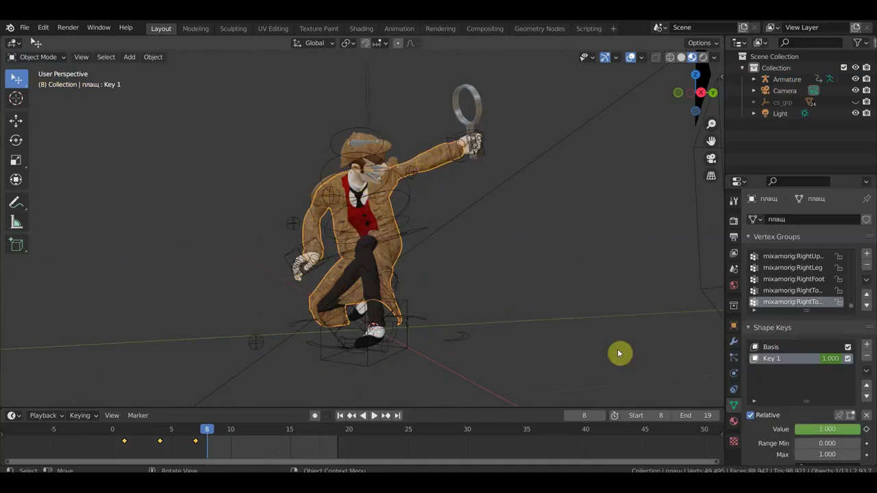
# Try to apply the cloak's Armature modifier, which Blender refuses because of shape keys
pyautogui.click(734, 341)
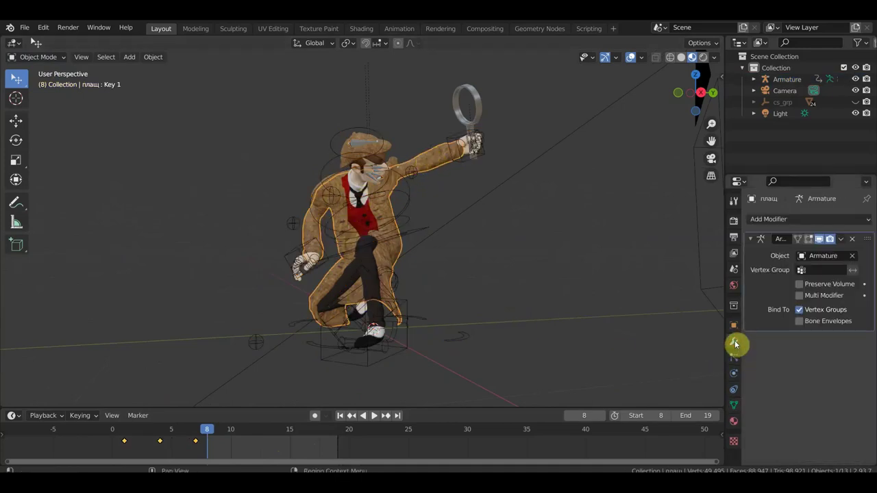
pyautogui.click(844, 239)
pyautogui.click(785, 251)
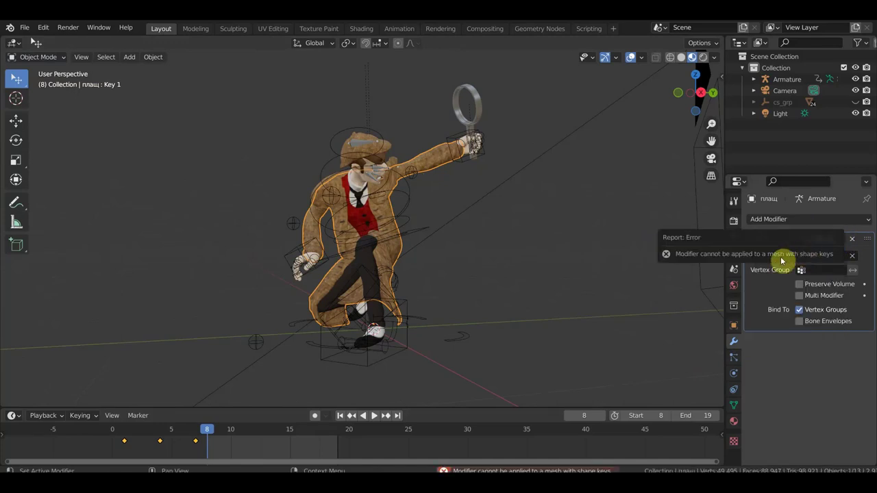
# Select the hat, the armature, and finally the body mesh холмс2_2
pyautogui.click(366, 137)
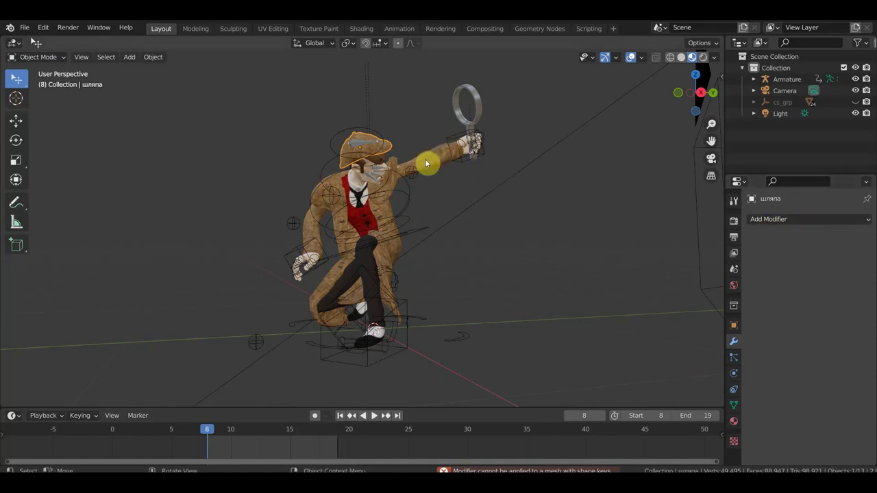
pyautogui.click(465, 146)
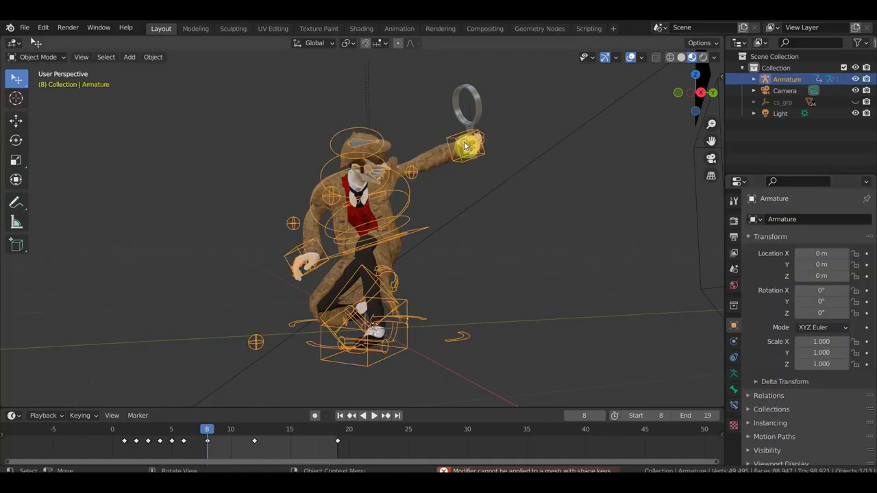
pyautogui.click(357, 200)
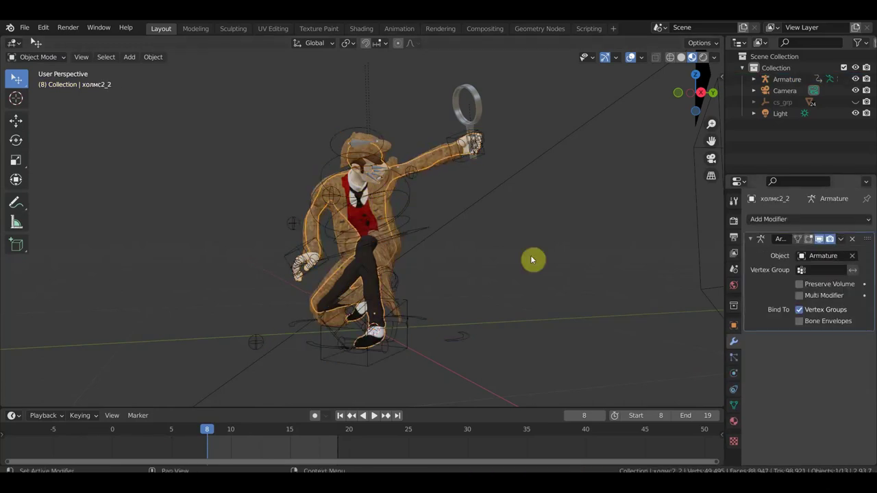
# Apply the Armature modifier on the body mesh холмс2_2 and the hair mesh волос
pyautogui.click(845, 243)
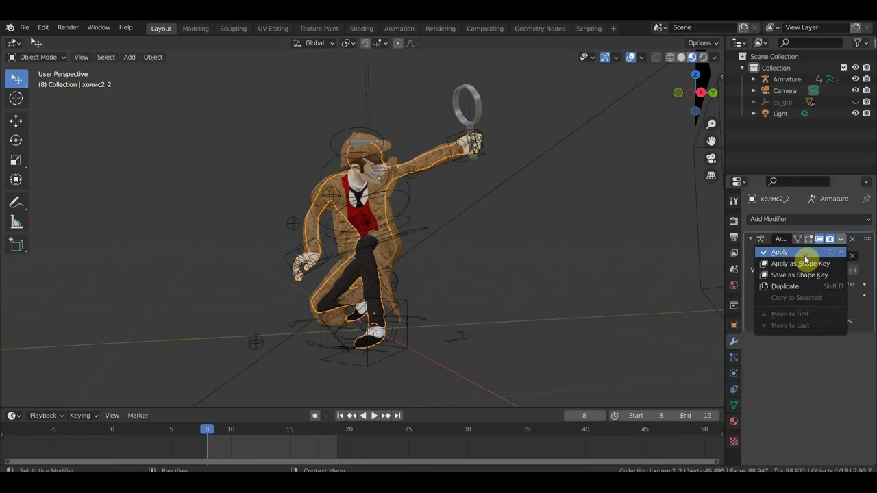
pyautogui.click(806, 261)
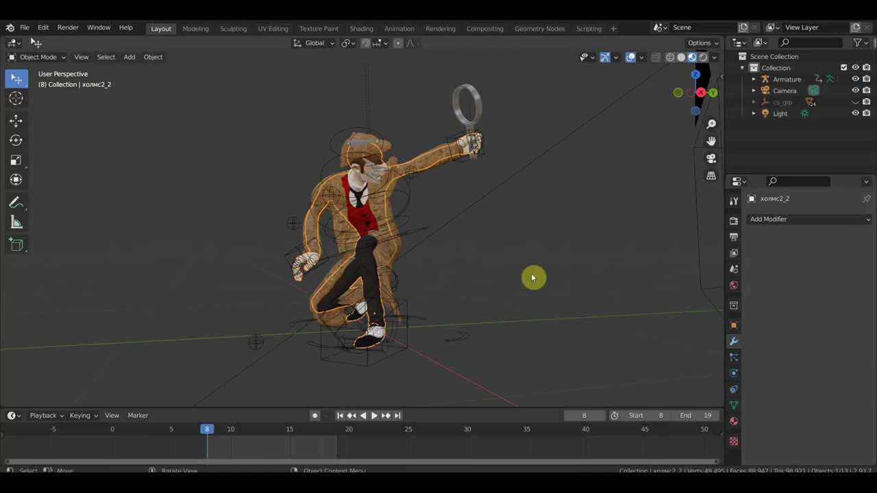
pyautogui.click(377, 163)
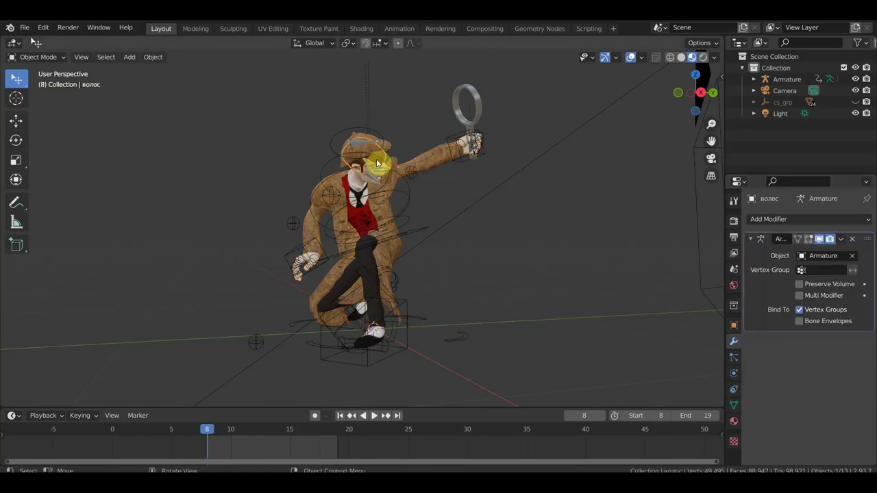
pyautogui.click(838, 240)
pyautogui.click(795, 252)
# Zoom in on the head and select the teeth mesh зубы2
pyautogui.scroll(4, 511, 236)
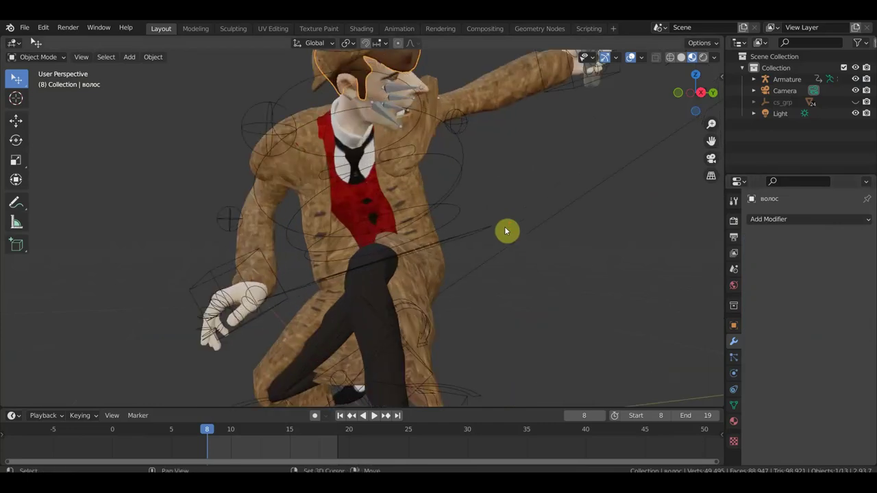
pyautogui.keyDown('shift'); pyautogui.moveTo(507, 226); pyautogui.dragTo(504, 313, button='middle'); pyautogui.keyUp('shift')
pyautogui.scroll(3, 395, 219)
pyautogui.scroll(3, 342, 191)
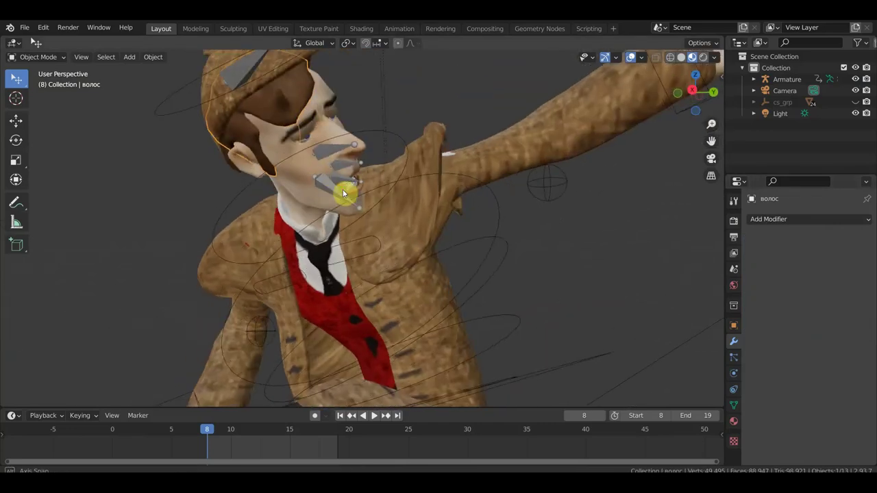
pyautogui.moveTo(342, 189)
pyautogui.mouseDown(button='middle')
pyautogui.moveTo(324, 195)
pyautogui.moveTo(314, 182)
pyautogui.mouseUp(button='middle')
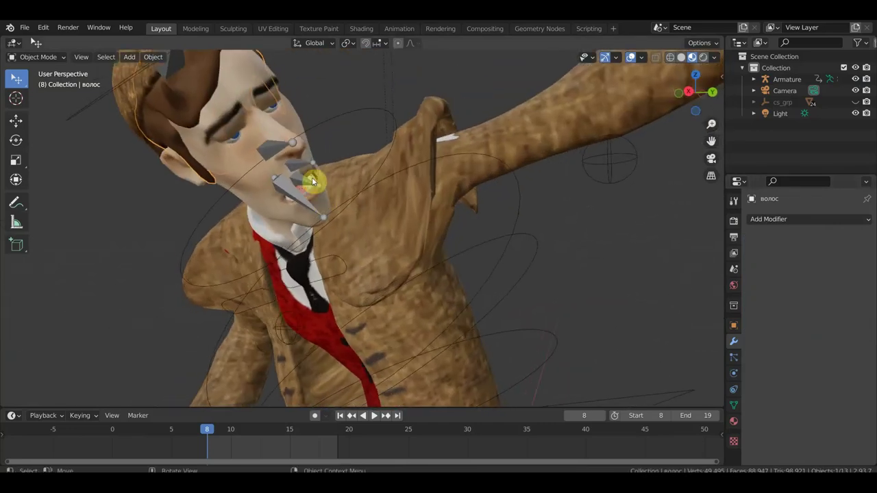
pyautogui.click(313, 181)
pyautogui.click(313, 181)
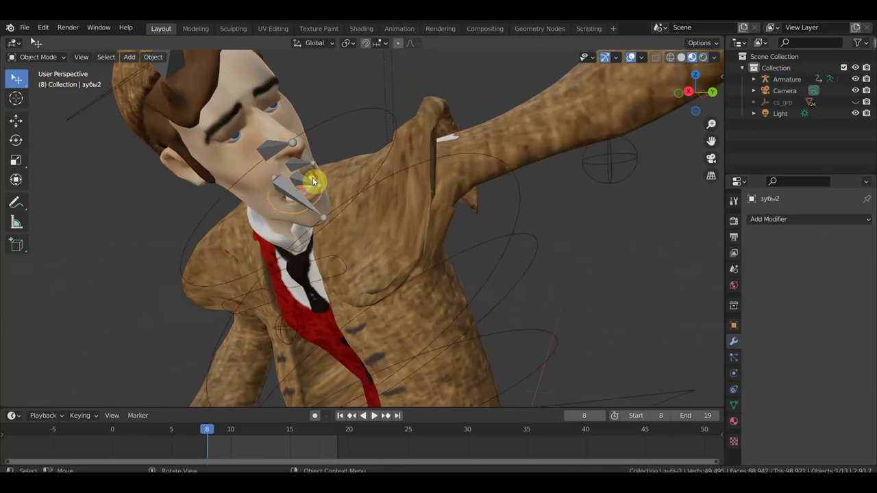
pyautogui.moveTo(405, 176)
pyautogui.mouseDown(button='middle')
pyautogui.moveTo(358, 189)
pyautogui.moveTo(274, 192)
pyautogui.moveTo(379, 202)
pyautogui.mouseUp(button='middle')
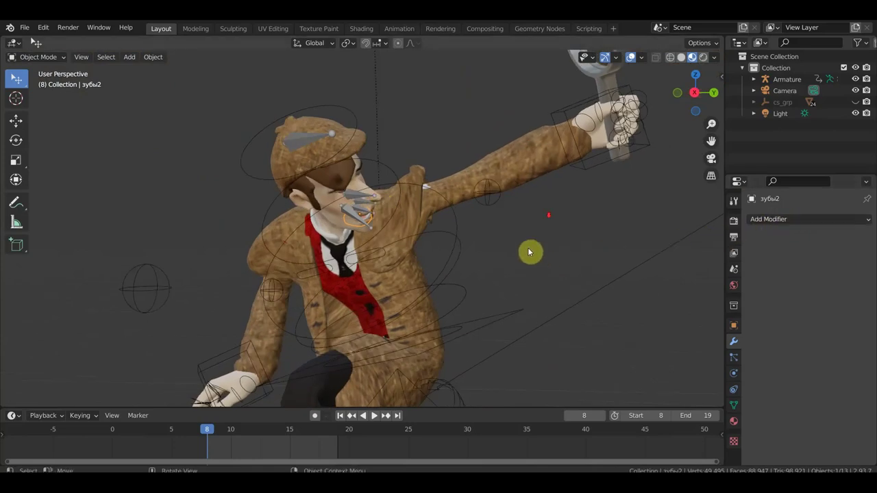
# Select the magnifier lens lenz and zoom in on the character's face
pyautogui.moveTo(532, 260); pyautogui.dragTo(554, 196, button='middle')
pyautogui.click(528, 110)
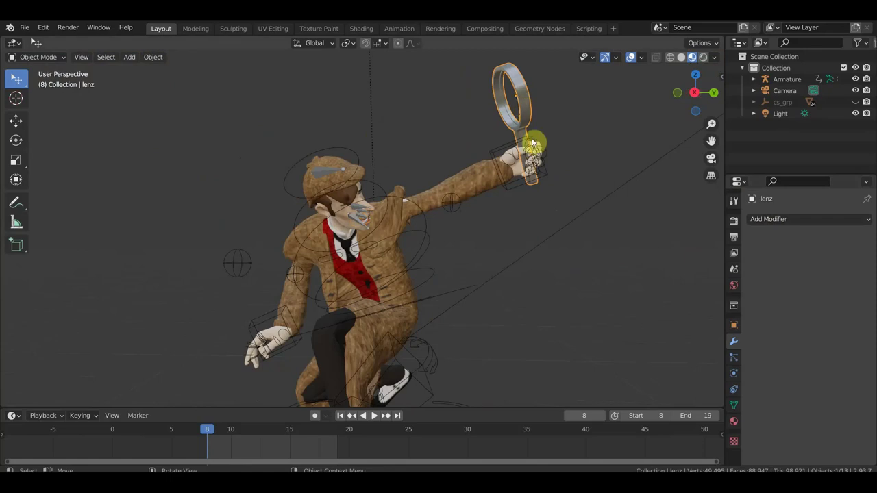
pyautogui.moveTo(533, 143)
pyautogui.mouseDown(button='middle')
pyautogui.moveTo(537, 182)
pyautogui.moveTo(524, 207)
pyautogui.moveTo(550, 204)
pyautogui.mouseUp(button='middle')
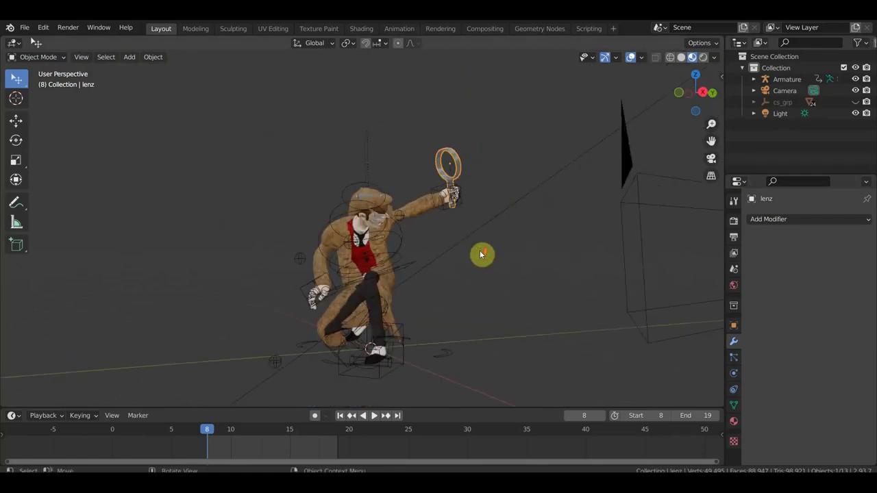
pyautogui.scroll(3, 482, 255)
pyautogui.moveTo(479, 254); pyautogui.dragTo(505, 207, button='middle')
pyautogui.scroll(2, 421, 211)
pyautogui.scroll(2, 365, 258)
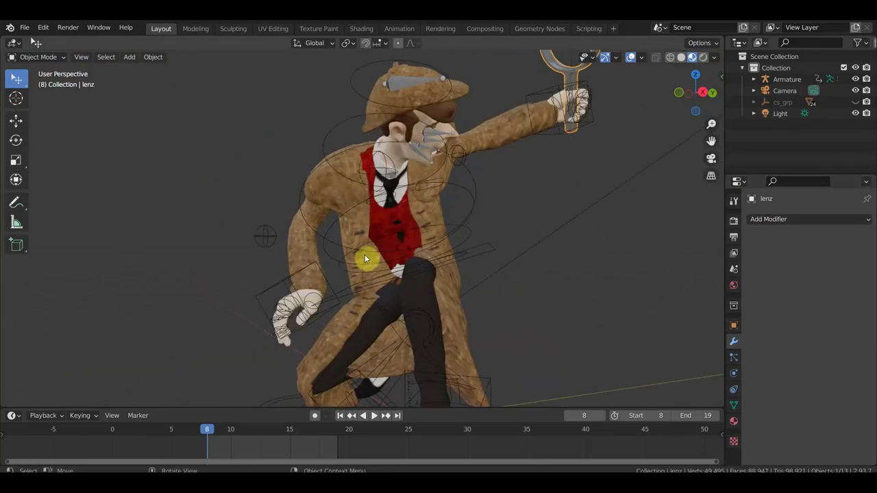
pyautogui.moveTo(432, 120)
pyautogui.mouseDown(button='middle')
pyautogui.moveTo(402, 117)
pyautogui.moveTo(417, 215)
pyautogui.moveTo(365, 204)
pyautogui.mouseUp(button='middle')
pyautogui.scroll(2, 350, 200)
# Apply the Armature modifier to both eye meshes, глаза.001 and глаза.002
pyautogui.click(347, 189)
pyautogui.click(347, 189)
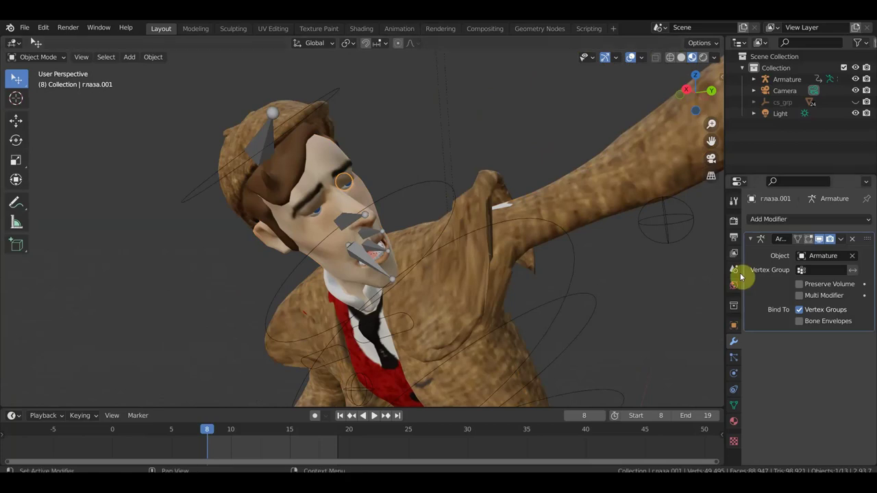
pyautogui.click(842, 240)
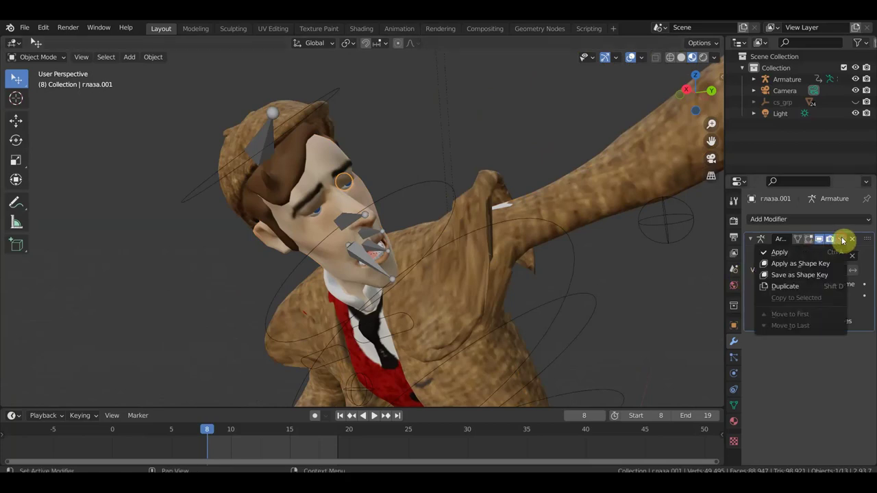
pyautogui.click(799, 254)
pyautogui.click(317, 212)
pyautogui.click(316, 211)
pyautogui.click(316, 212)
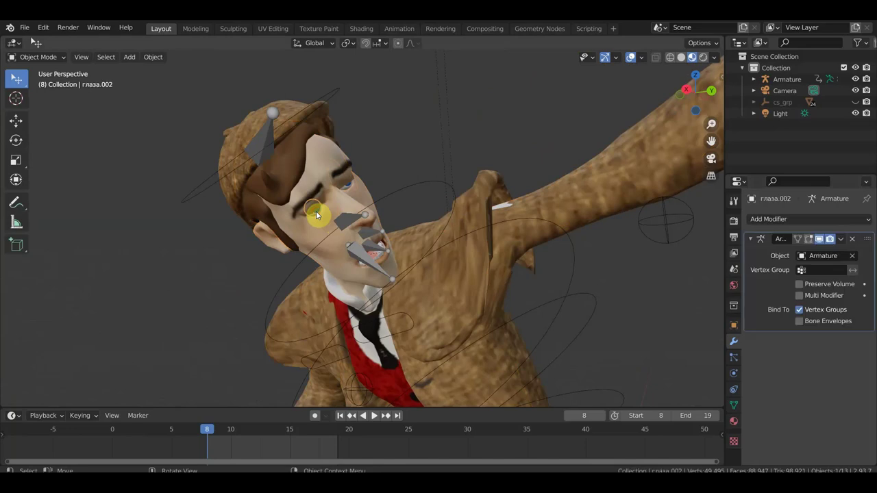
pyautogui.click(841, 239)
pyautogui.click(791, 253)
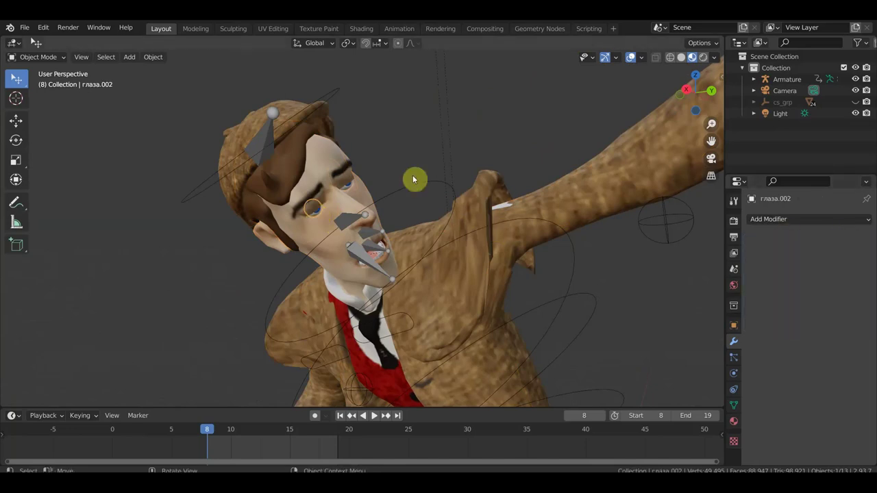
# Apply the Armature modifier to the cape mesh накидка
pyautogui.click(313, 171)
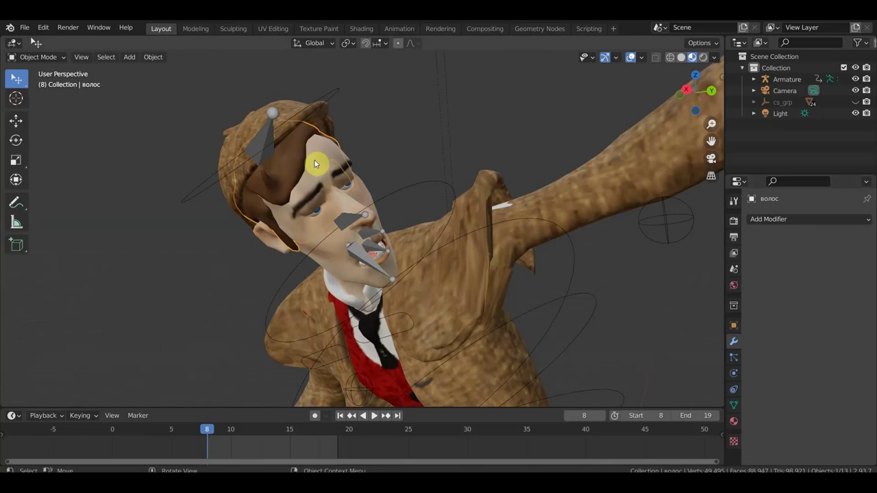
pyautogui.click(291, 109)
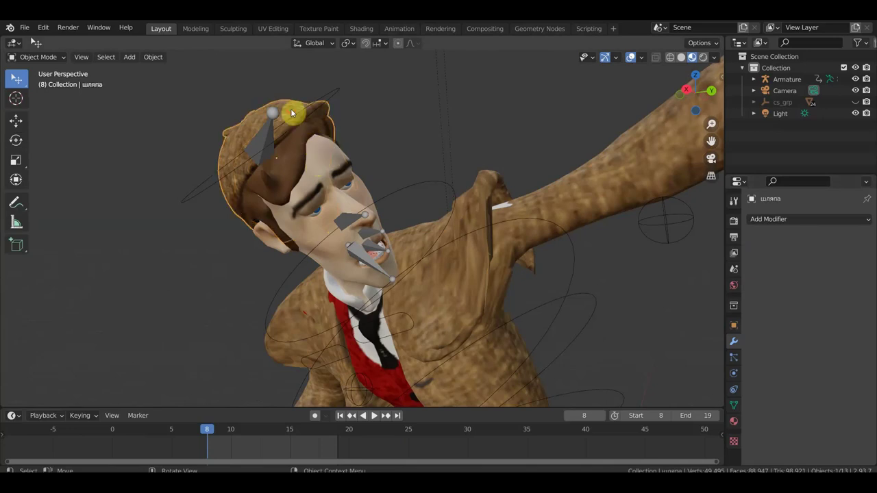
pyautogui.click(480, 228)
pyautogui.click(841, 239)
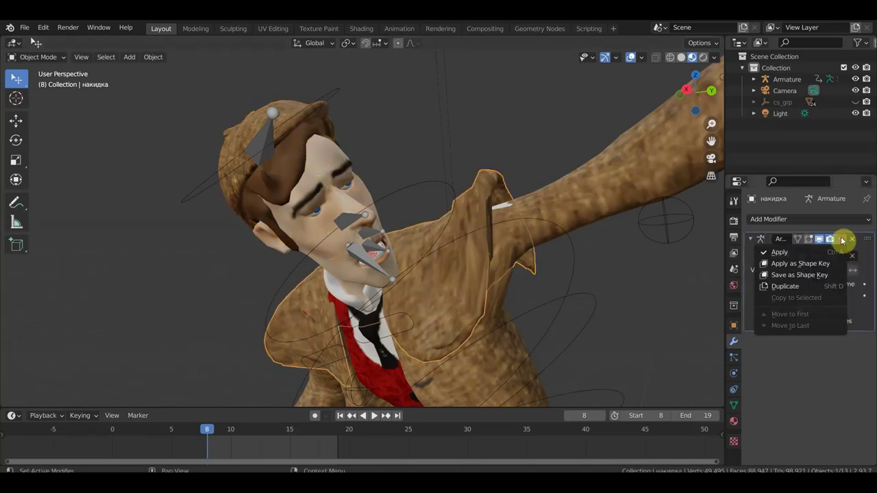
pyautogui.click(810, 253)
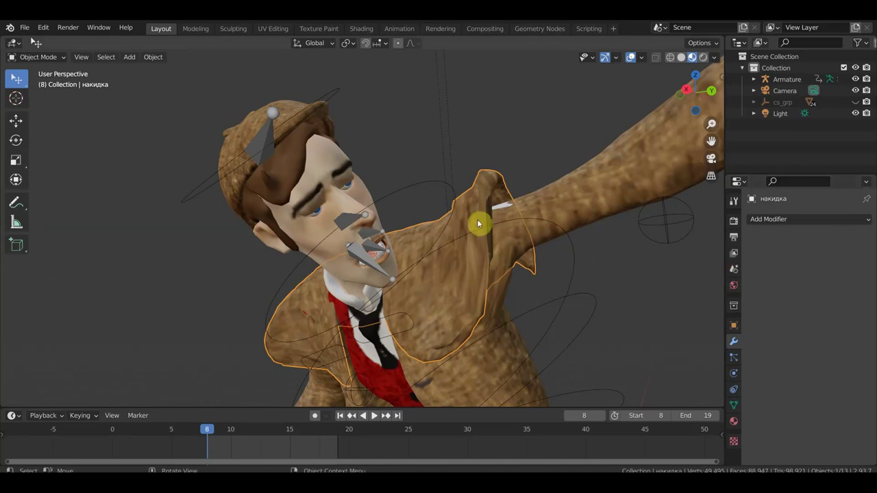
pyautogui.scroll(-3, 490, 269)
pyautogui.moveTo(496, 276)
pyautogui.mouseDown(button='middle')
pyautogui.moveTo(534, 280)
pyautogui.moveTo(558, 244)
pyautogui.moveTo(563, 175)
pyautogui.mouseUp(button='middle')
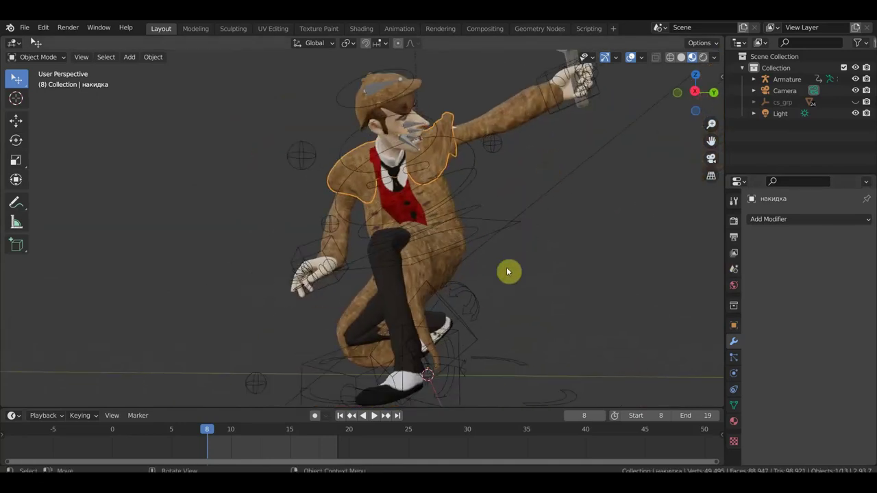
pyautogui.moveTo(501, 282); pyautogui.dragTo(472, 295, button='middle')
# Delete the armature as a test, restore it, and show the coat's Object Data properties
pyautogui.click(455, 295)
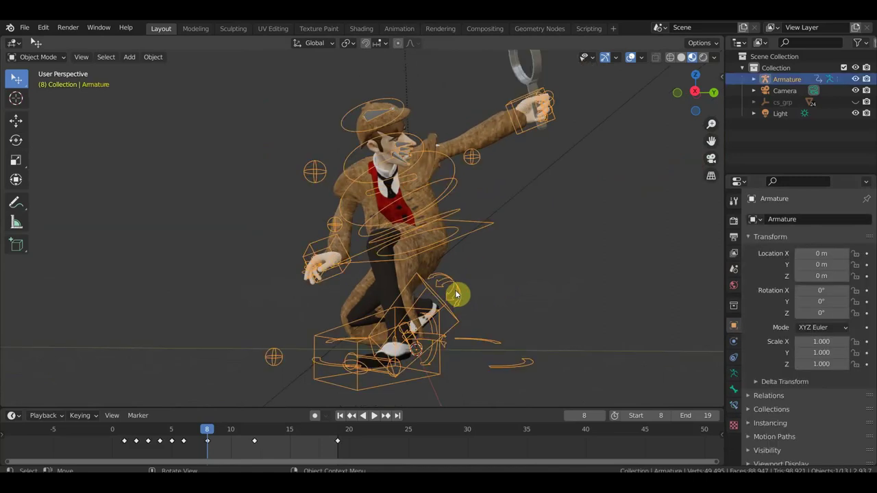
pyautogui.press('Delete')
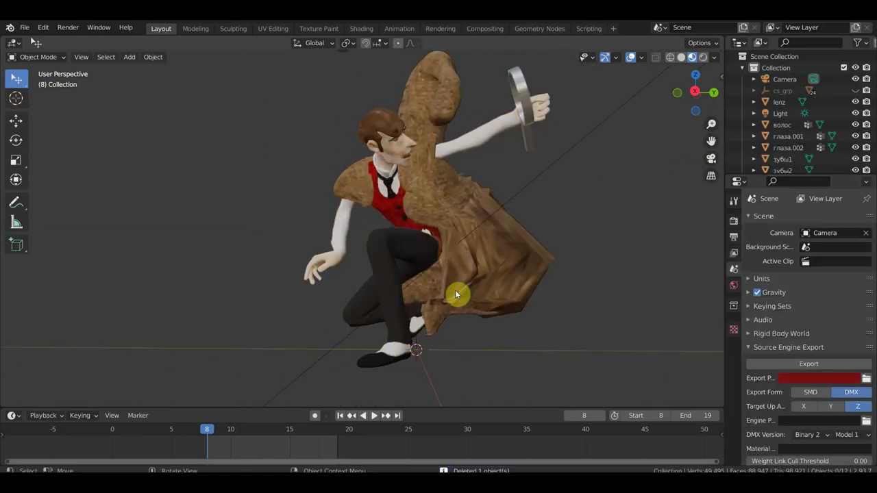
pyautogui.hotkey('ctrl', 'z')
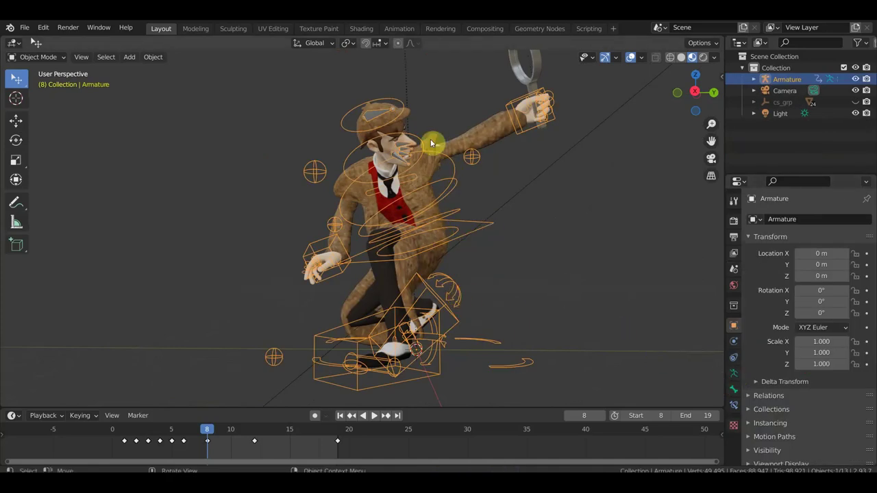
pyautogui.click(441, 255)
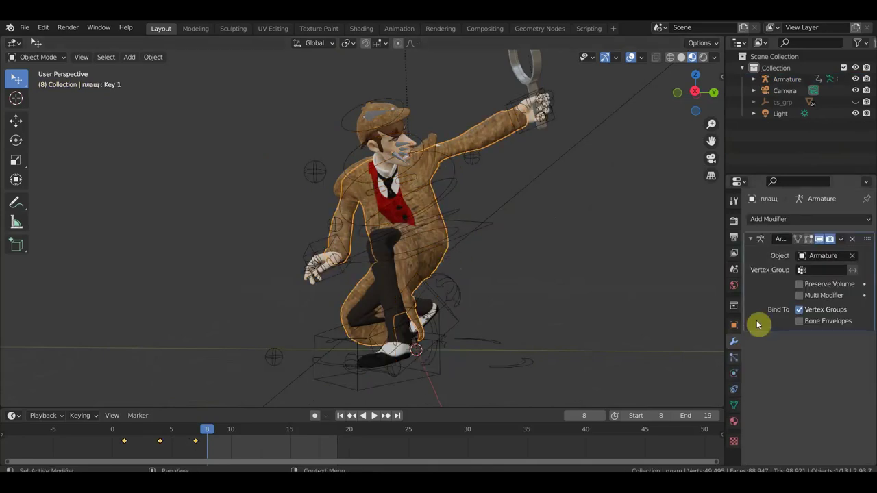
pyautogui.click(738, 406)
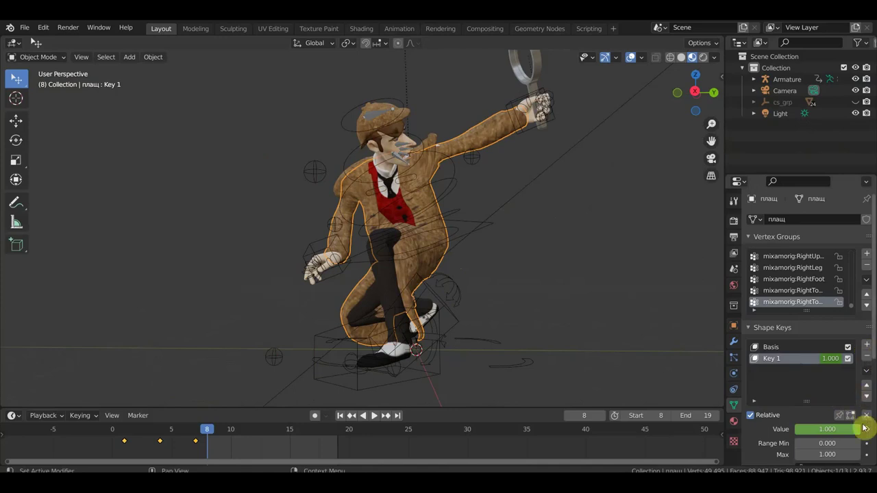
# Try removing the coat's Key 1 shape key, then undo the removal
pyautogui.click(869, 358)
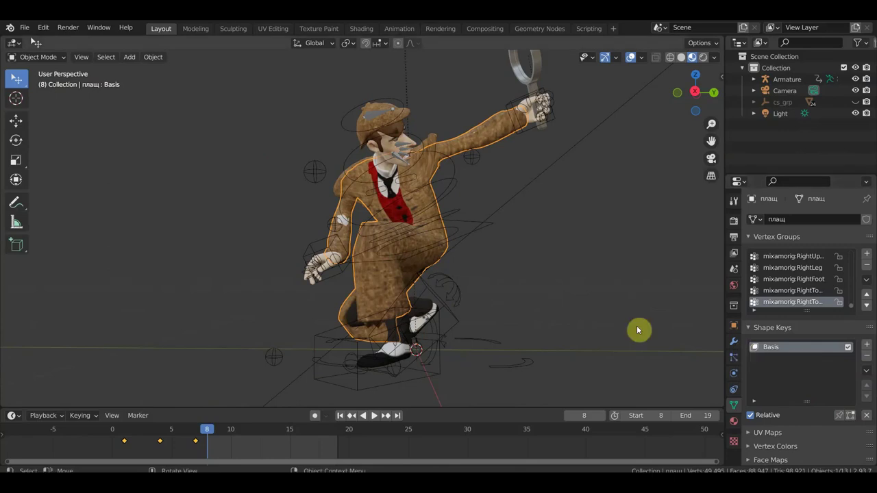
pyautogui.moveTo(603, 306)
pyautogui.mouseDown(button='middle')
pyautogui.moveTo(663, 309)
pyautogui.moveTo(651, 313)
pyautogui.mouseUp(button='middle')
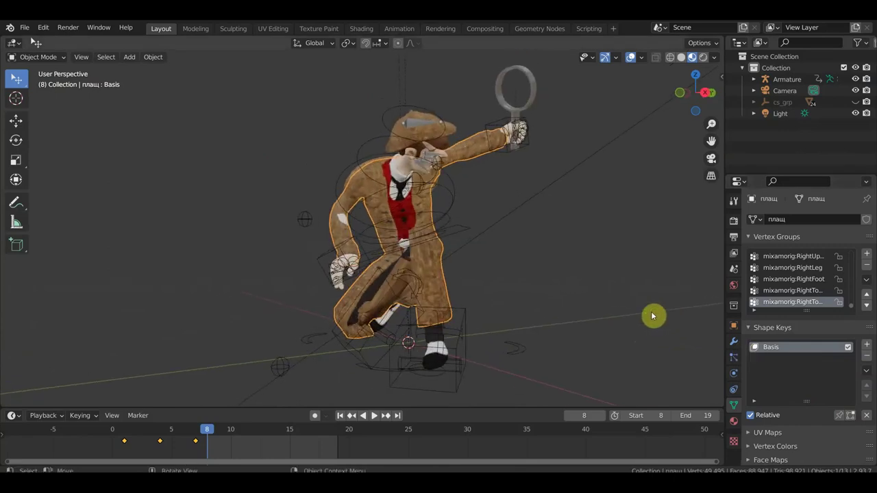
pyautogui.hotkey('ctrl', 'z')
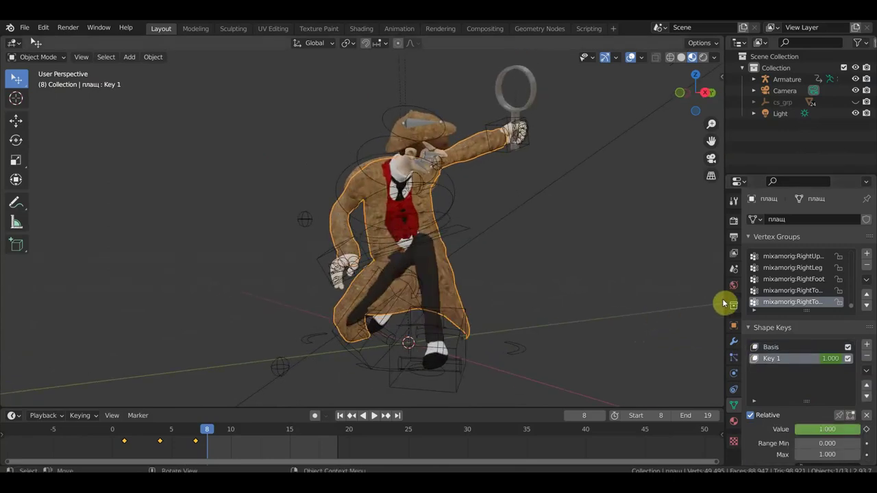
pyautogui.scroll(-1, 785, 357)
pyautogui.moveTo(765, 352)
pyautogui.mouseDown(button='middle')
pyautogui.moveTo(779, 339)
pyautogui.moveTo(790, 276)
pyautogui.moveTo(791, 310)
pyautogui.mouseUp(button='middle')
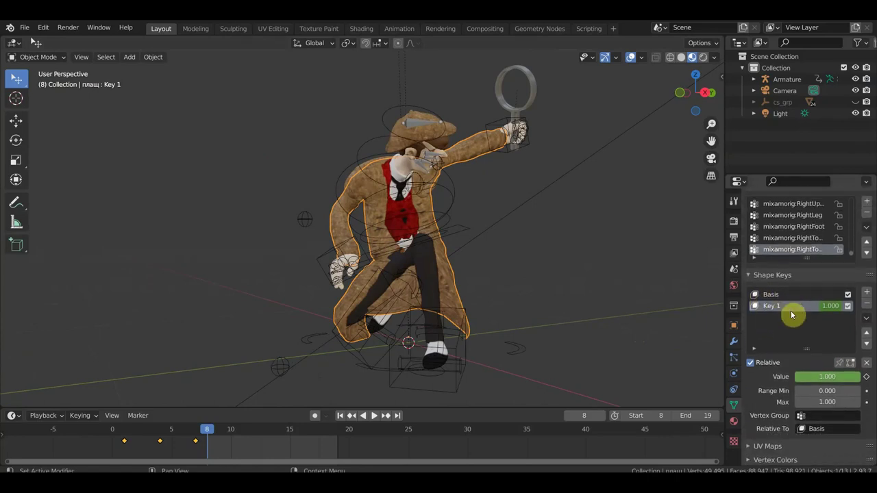
pyautogui.rightClick(790, 310)
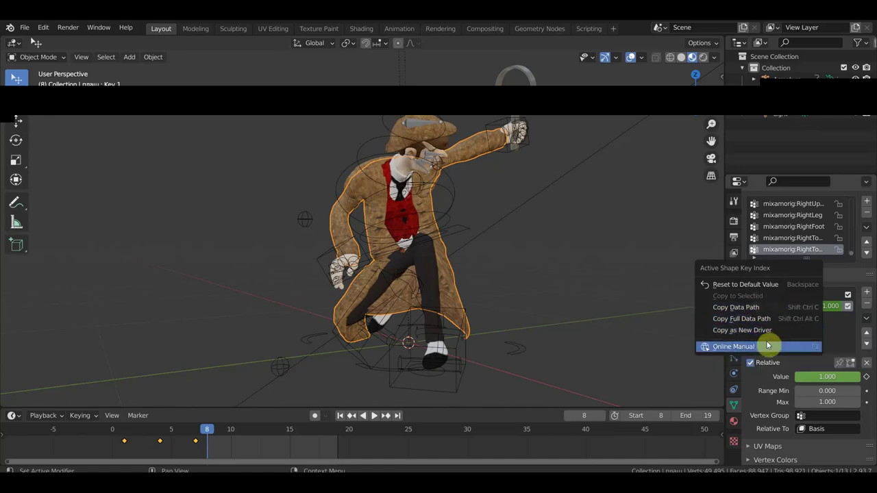
# Make Basis active and delete both the Basis and Key 1 shape keys
pyautogui.click(755, 286)
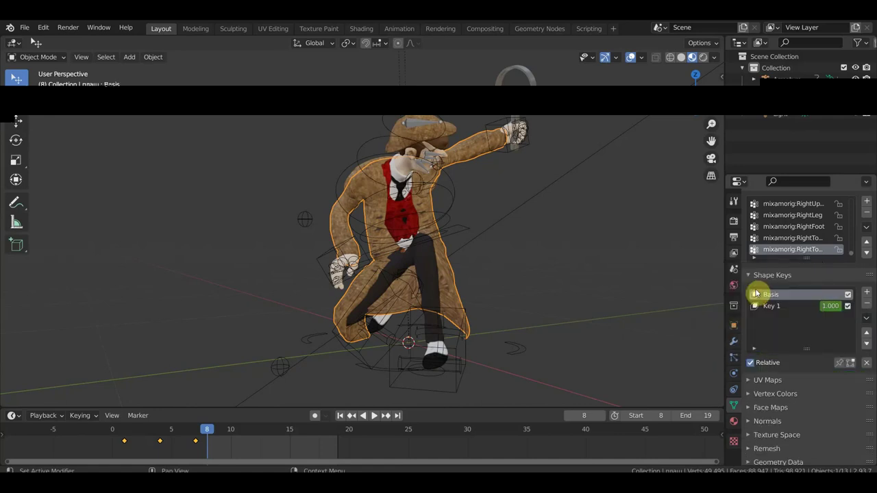
pyautogui.click(867, 306)
pyautogui.click(868, 306)
pyautogui.moveTo(624, 309)
pyautogui.mouseDown(button='middle')
pyautogui.moveTo(538, 312)
pyautogui.moveTo(601, 290)
pyautogui.moveTo(473, 204)
pyautogui.mouseUp(button='middle')
pyautogui.click(444, 198)
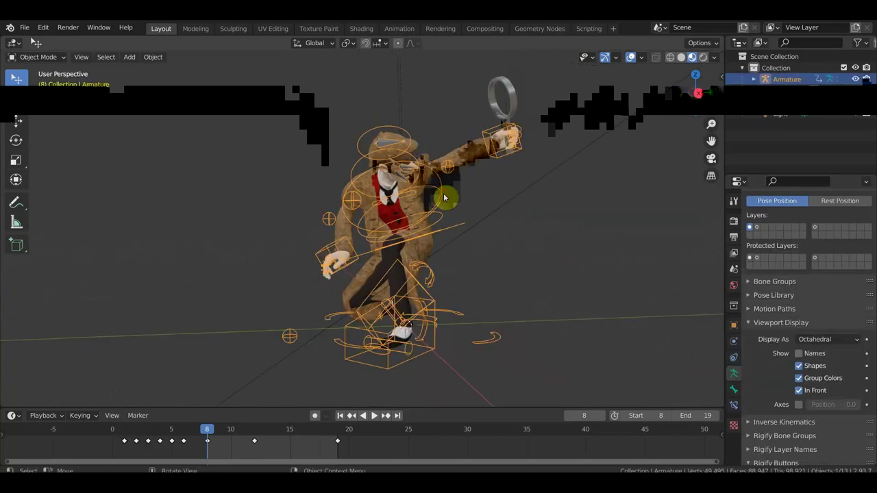
pyautogui.press('Delete')
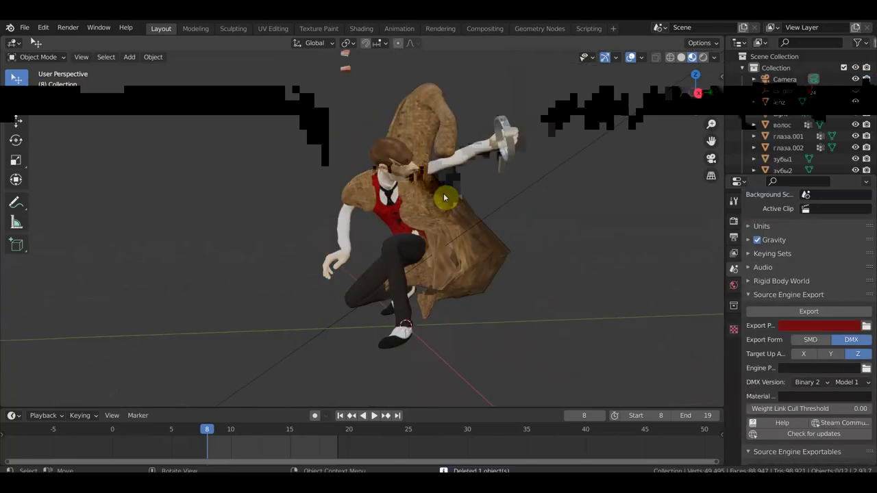
pyautogui.hotkey('ctrl', 'z')
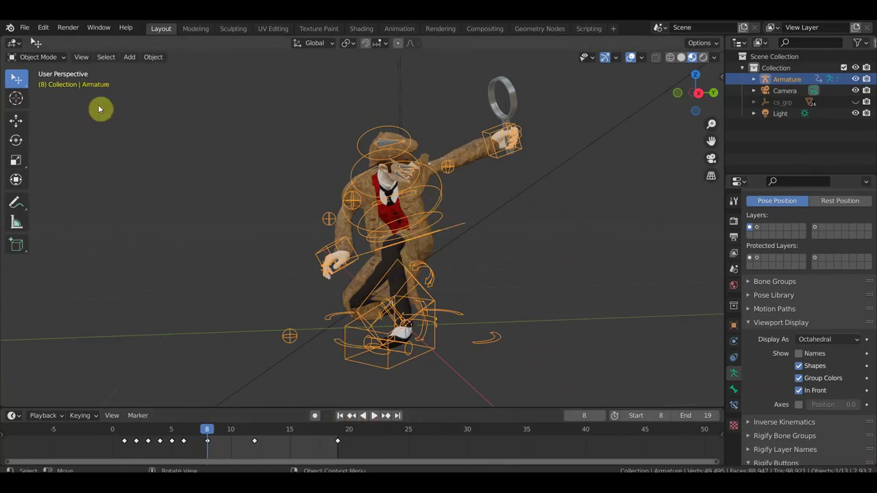
pyautogui.click(52, 58)
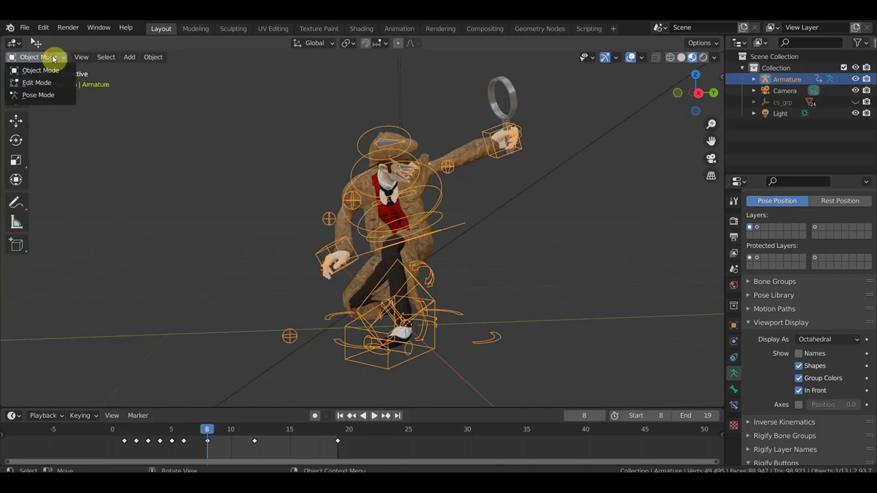
# In Pose Mode, select all bones and the keyframes before and after frame 8
pyautogui.click(50, 96)
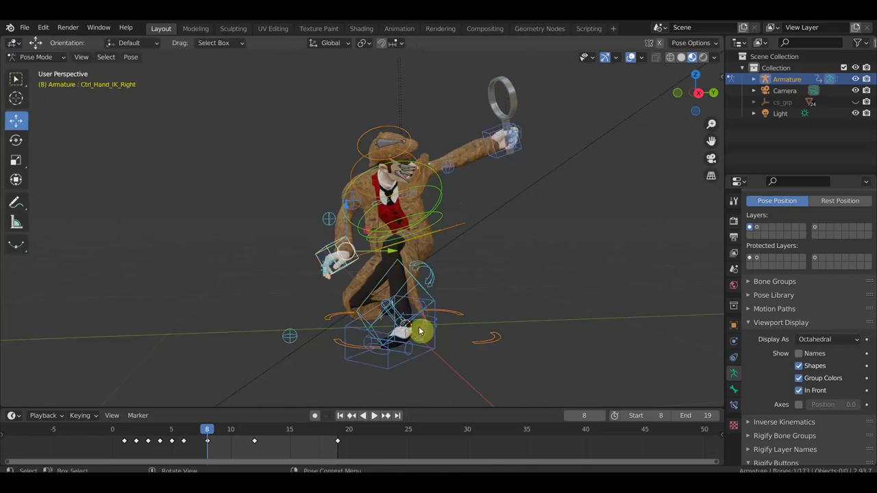
pyautogui.press('a')
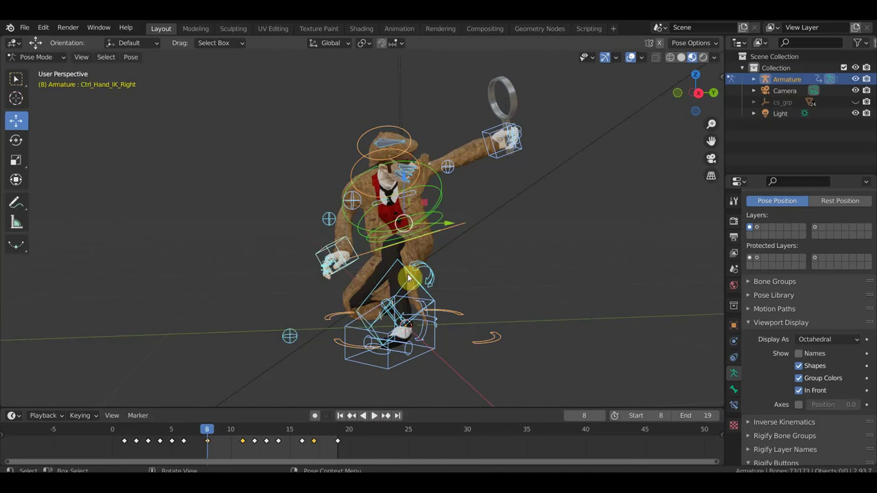
pyautogui.moveTo(366, 453); pyautogui.dragTo(231, 437)
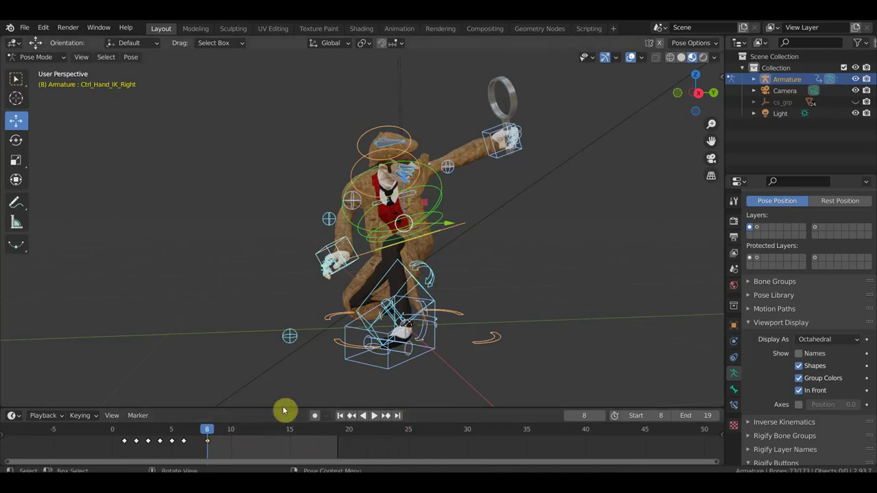
pyautogui.moveTo(195, 444); pyautogui.dragTo(154, 432)
pyautogui.moveTo(121, 432); pyautogui.dragTo(118, 432)
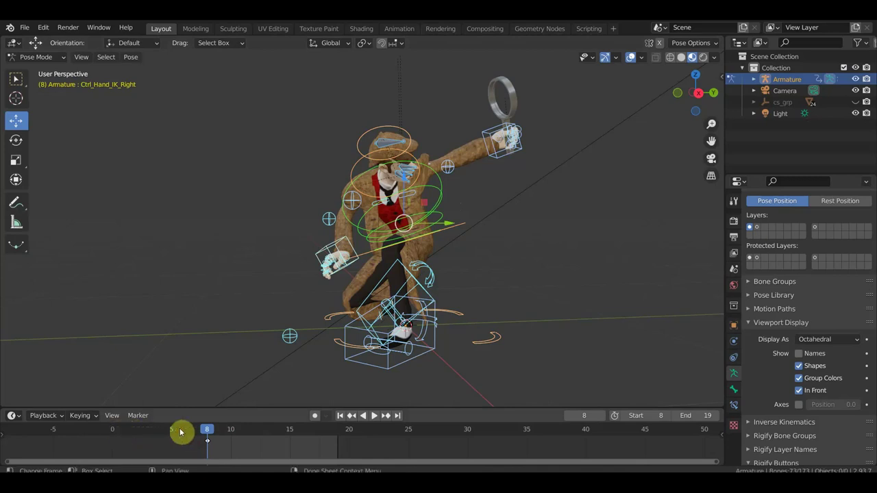
# Play back the animation to confirm the pose holds, then return to Object Mode
pyautogui.press('space')
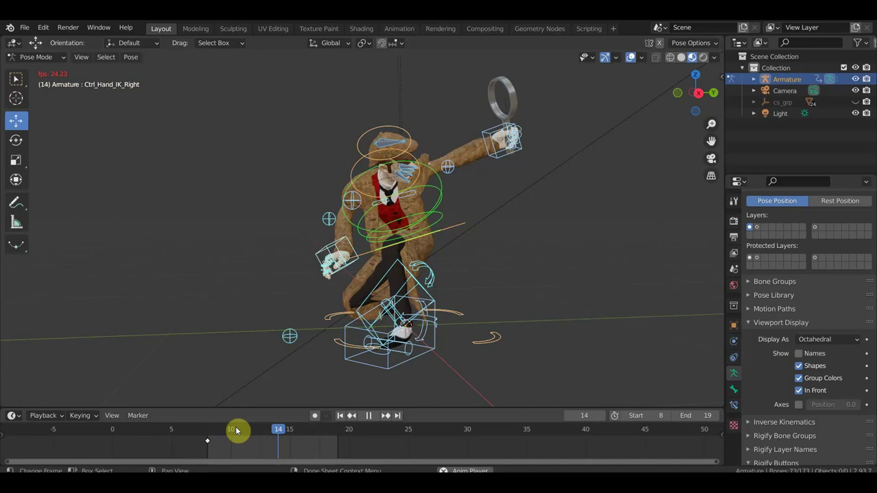
pyautogui.press('space')
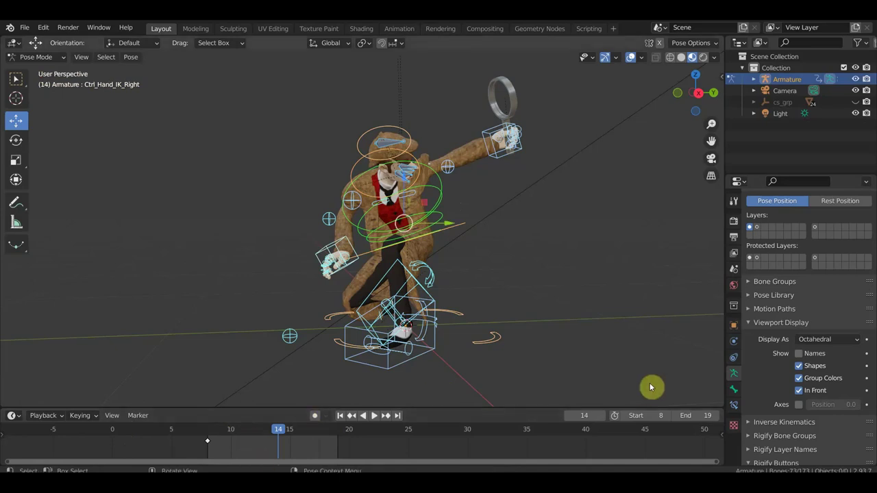
pyautogui.click(46, 59)
pyautogui.click(37, 69)
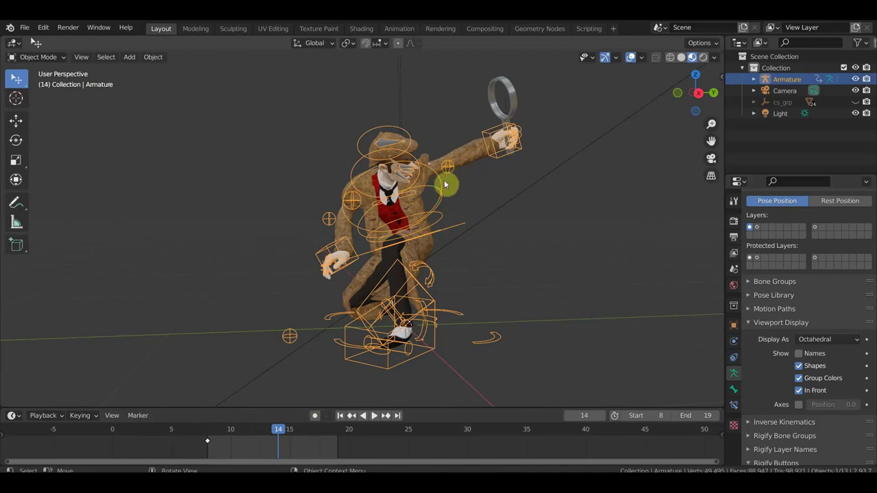
# Delete the rig as a test, restore it with Ctrl+Z, and select the coat mesh
pyautogui.press('Delete')
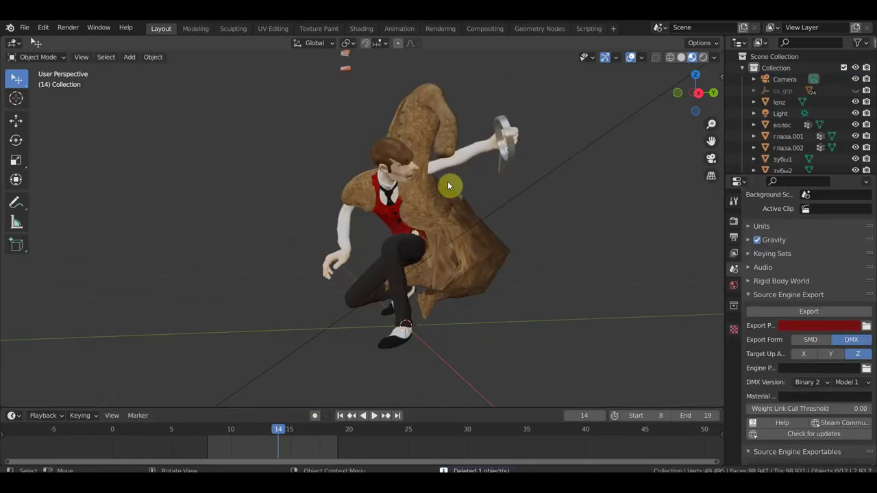
pyautogui.scroll(-2, 451, 181)
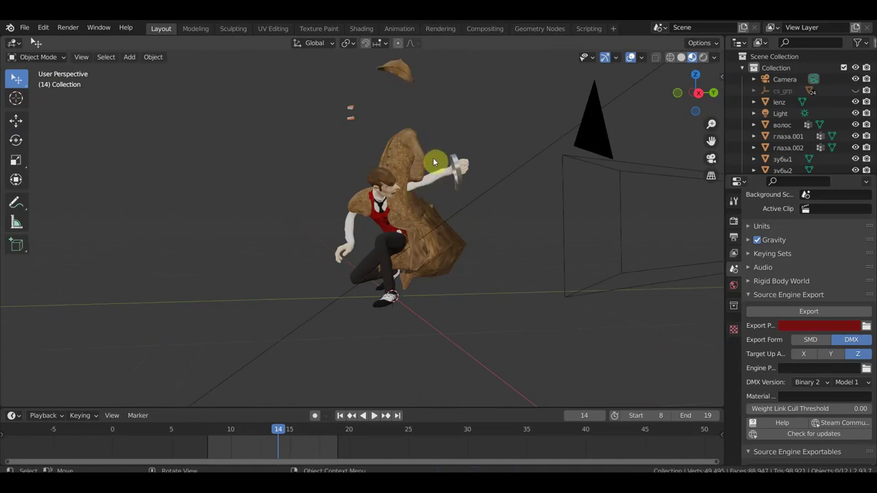
pyautogui.hotkey('ctrl', 'z')
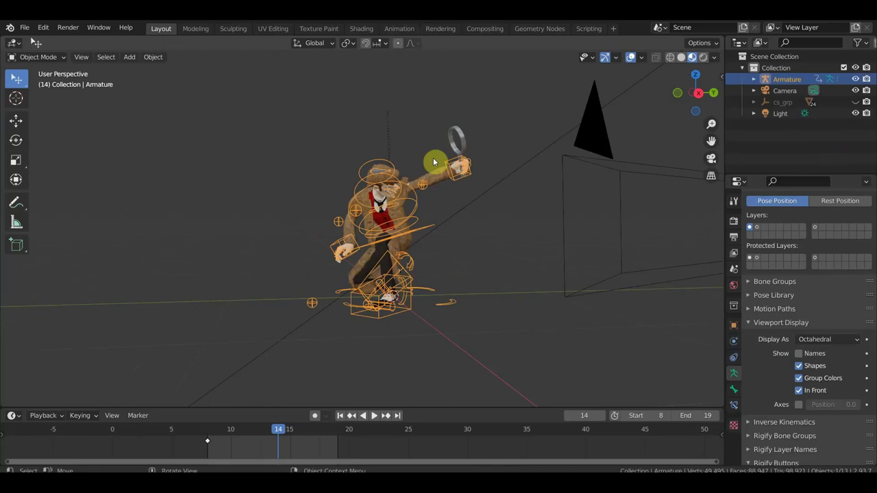
pyautogui.scroll(1, 444, 246)
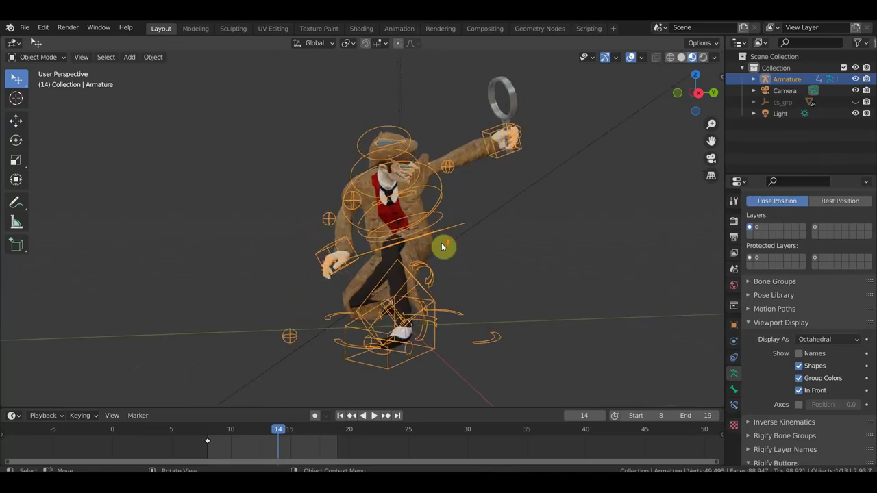
pyautogui.scroll(1, 441, 245)
pyautogui.keyDown('shift'); pyautogui.moveTo(442, 242); pyautogui.dragTo(411, 201, button='middle'); pyautogui.keyUp('shift')
pyautogui.click(436, 157)
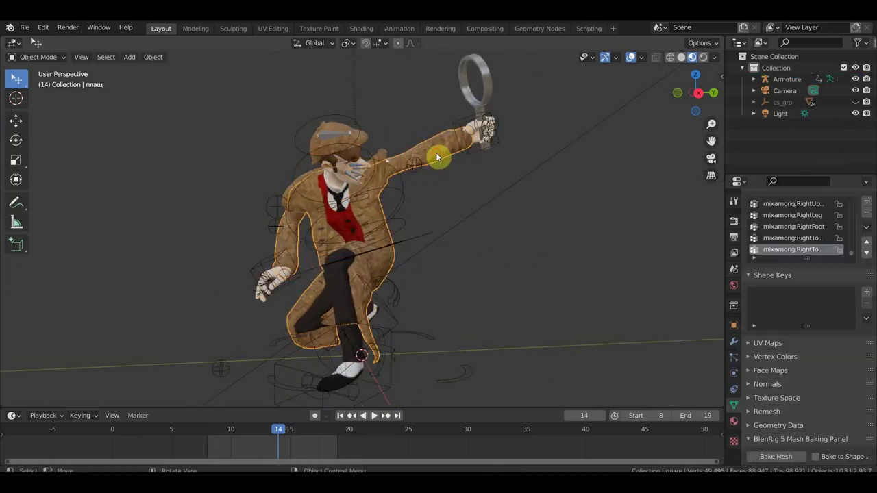
# Apply the Armature modifier on the coat mesh плащ
pyautogui.click(734, 341)
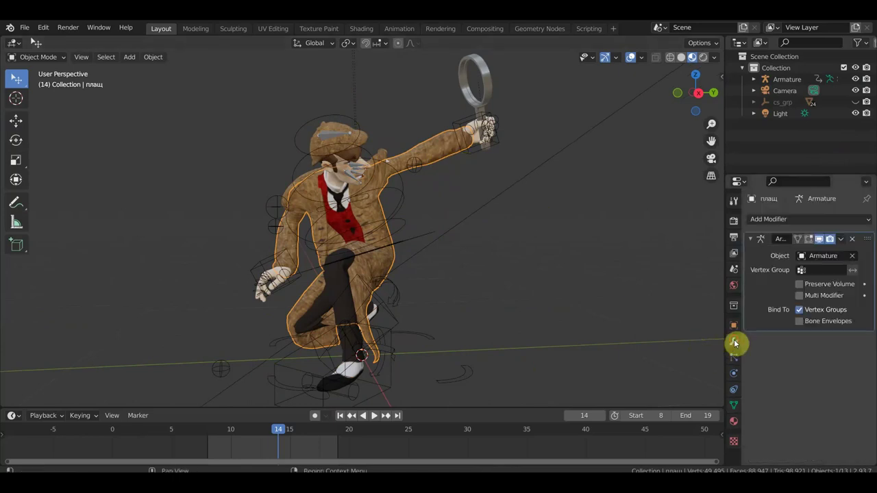
pyautogui.click(841, 239)
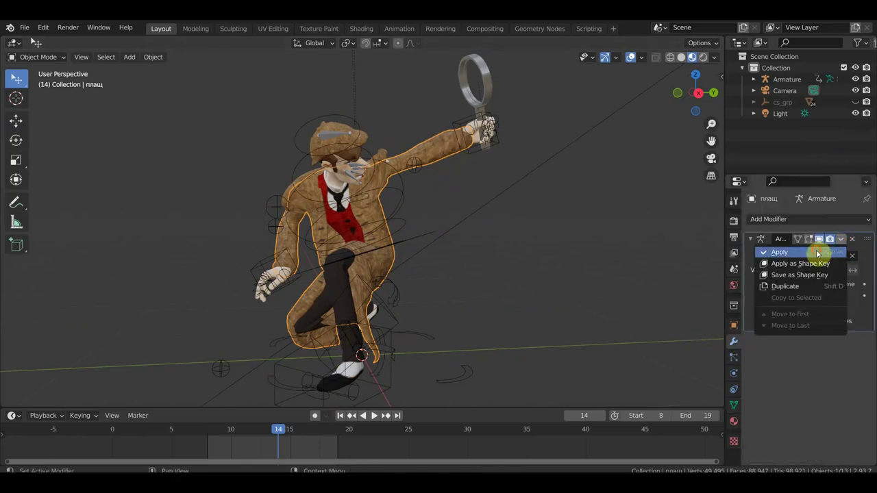
pyautogui.click(815, 252)
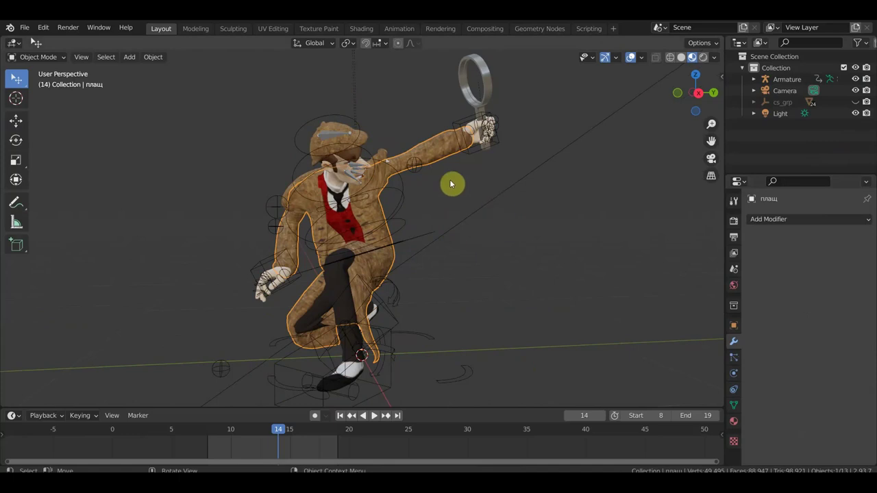
# Select the armature rig and delete it, leaving the posed character
pyautogui.click(386, 158)
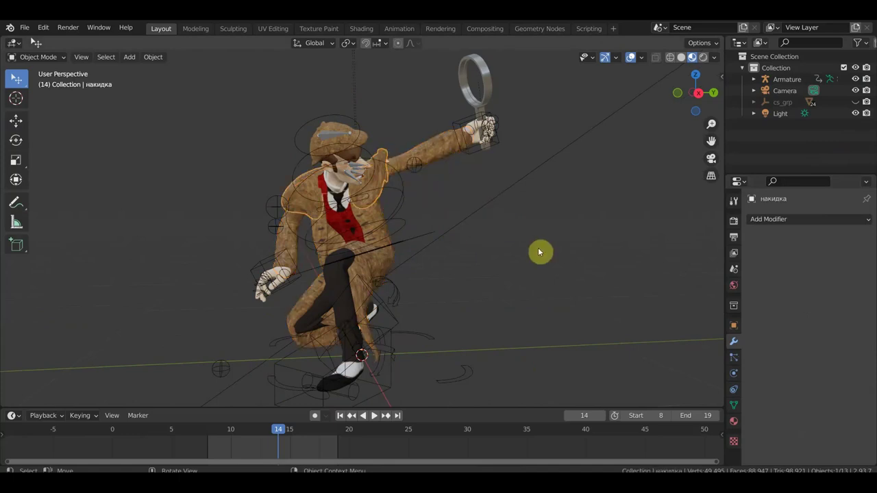
pyautogui.click(402, 202)
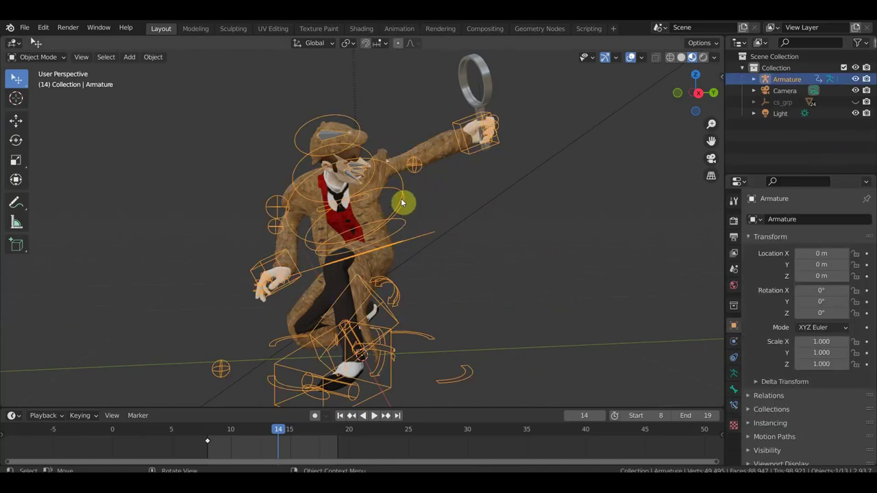
pyautogui.press('Delete')
# Drag the loose hat up onto the character's head and fine-tune its position
pyautogui.moveTo(402, 202)
pyautogui.mouseDown(button='middle')
pyautogui.moveTo(496, 242)
pyautogui.moveTo(485, 243)
pyautogui.mouseUp(button='middle')
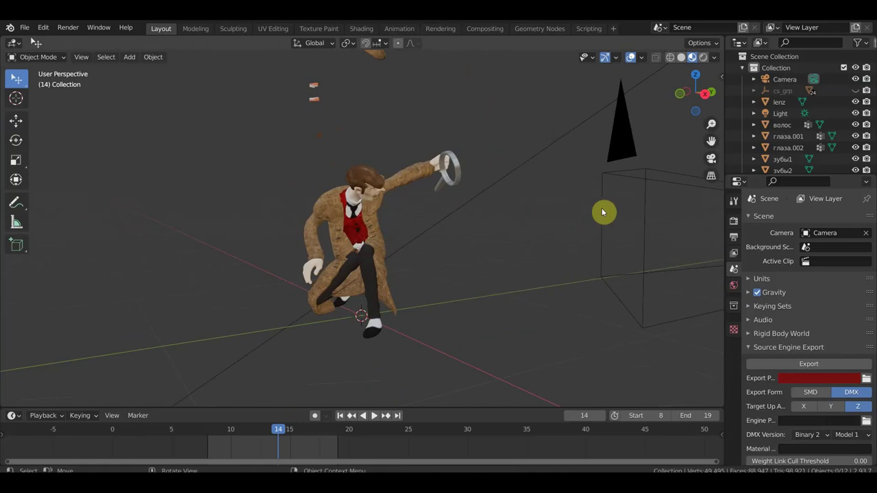
pyautogui.moveTo(594, 213); pyautogui.dragTo(525, 180, button='middle')
pyautogui.scroll(5, 375, 245)
pyautogui.click(374, 241)
pyautogui.moveTo(374, 241); pyautogui.dragTo(572, 134, button='middle')
pyautogui.scroll(-5, 321, 250)
pyautogui.moveTo(321, 250)
pyautogui.mouseDown(button='middle')
pyautogui.moveTo(445, 241)
pyautogui.moveTo(493, 254)
pyautogui.moveTo(527, 250)
pyautogui.moveTo(527, 233)
pyautogui.mouseUp(button='middle')
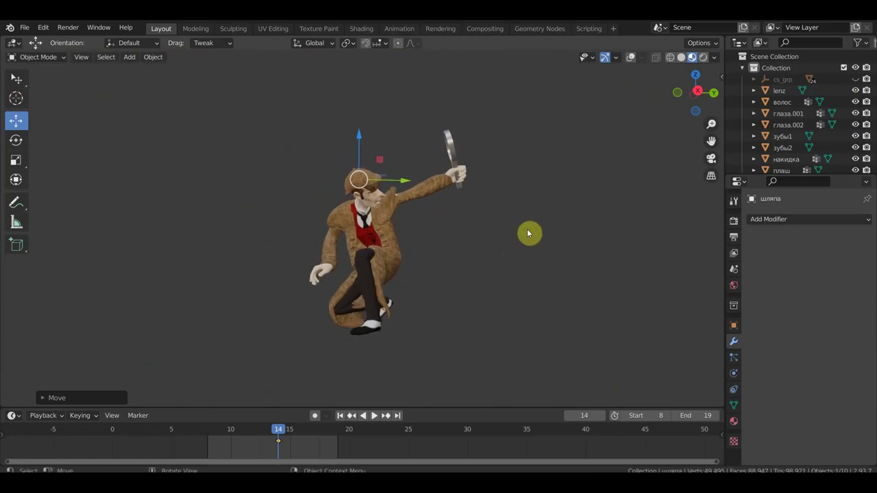
# Check the coat from the back and front, then select the cs_grp collection in the Outliner
pyautogui.moveTo(19, 81); pyautogui.dragTo(67, 107)
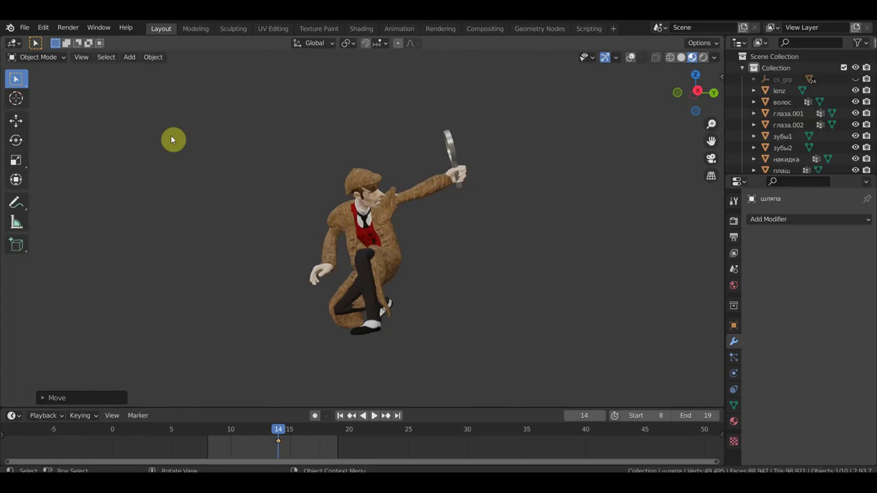
pyautogui.scroll(2, 267, 162)
pyautogui.scroll(-1, 283, 162)
pyautogui.scroll(1, 370, 169)
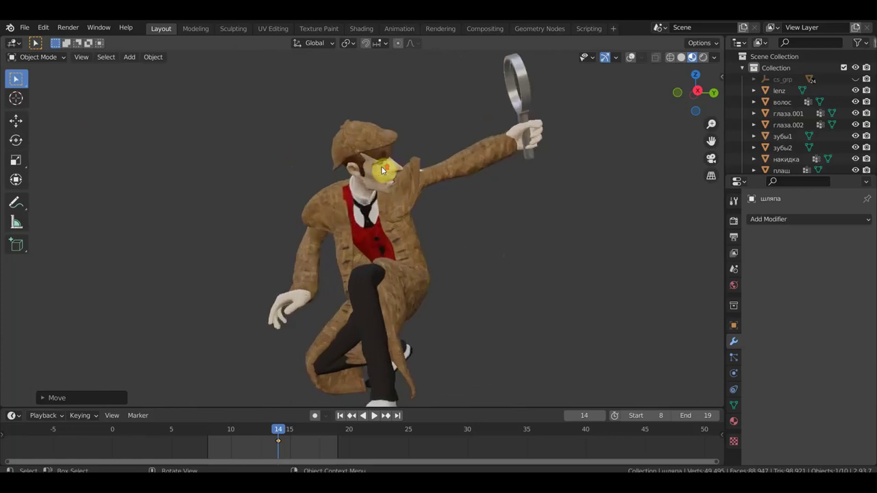
pyautogui.click(441, 163)
pyautogui.moveTo(460, 167)
pyautogui.mouseDown(button='middle')
pyautogui.moveTo(411, 182)
pyautogui.moveTo(231, 192)
pyautogui.mouseUp(button='middle')
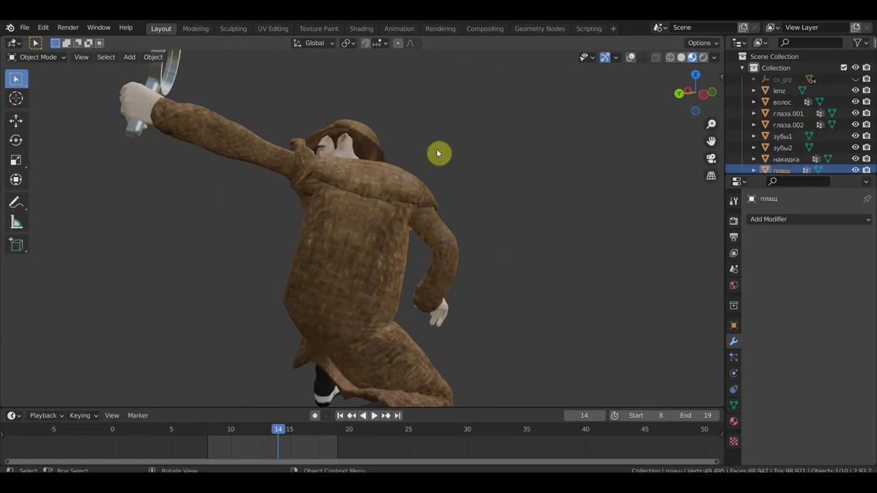
pyautogui.click(753, 78)
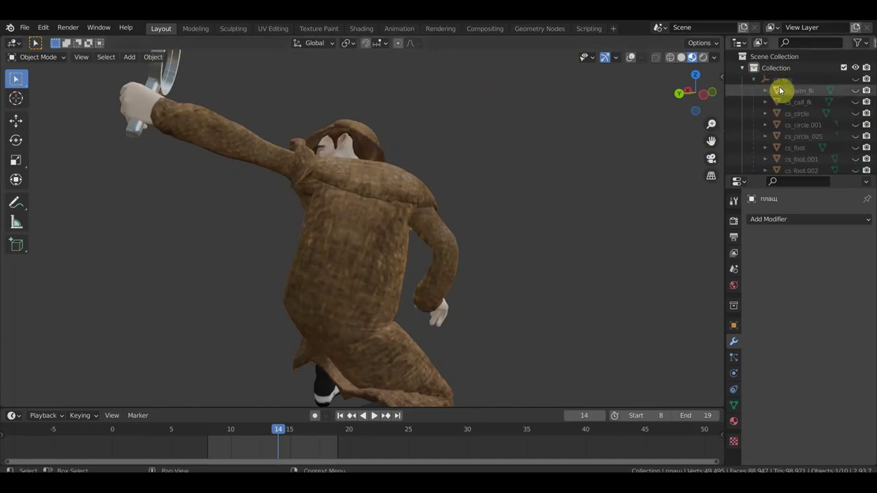
pyautogui.moveTo(442, 181)
pyautogui.mouseDown(button='middle')
pyautogui.moveTo(413, 198)
pyautogui.moveTo(515, 210)
pyautogui.moveTo(500, 226)
pyautogui.moveTo(537, 194)
pyautogui.mouseUp(button='middle')
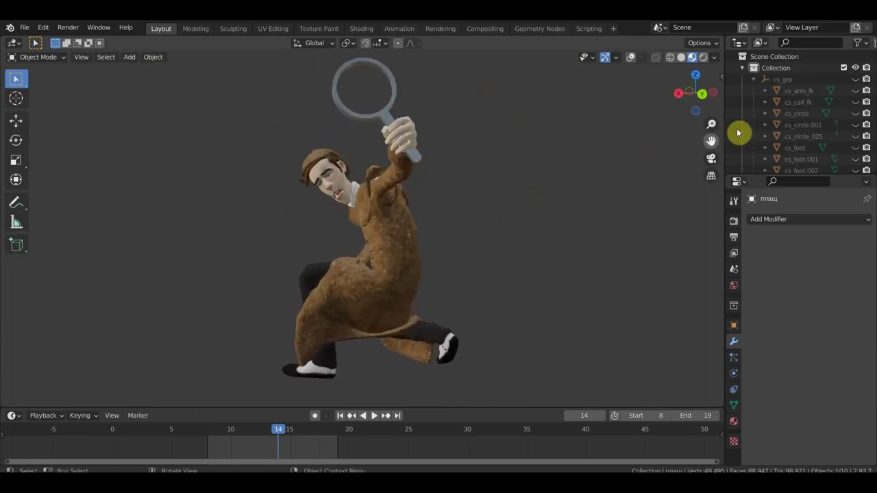
pyautogui.click(785, 82)
pyautogui.scroll(-2, 788, 96)
pyautogui.scroll(2, 789, 87)
pyautogui.scroll(-3, 794, 110)
pyautogui.scroll(-3, 800, 131)
pyautogui.scroll(-4, 800, 131)
pyautogui.scroll(2, 801, 131)
pyautogui.scroll(-2, 800, 121)
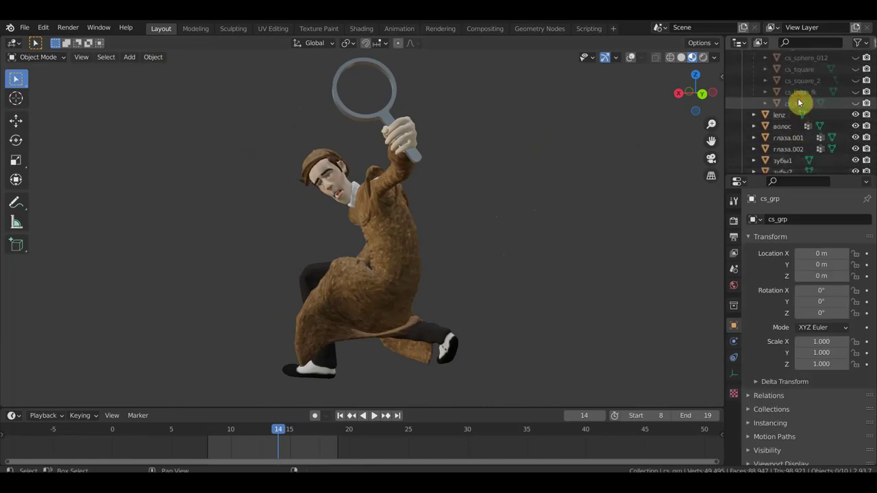
# Delete the selected control-shape objects, undoing once to recover the character meshes
pyautogui.keyDown('shift'); pyautogui.click(799, 103); pyautogui.keyUp('shift')
pyautogui.press('Delete')
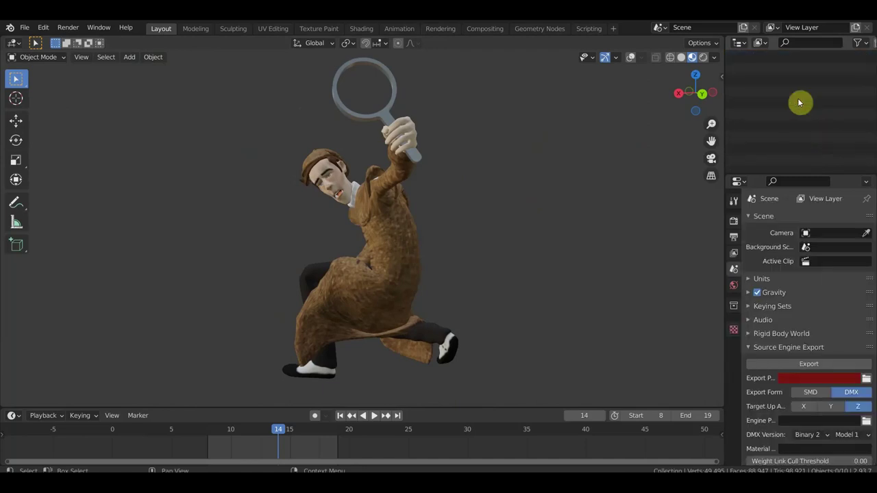
pyautogui.hotkey('ctrl', 'z')
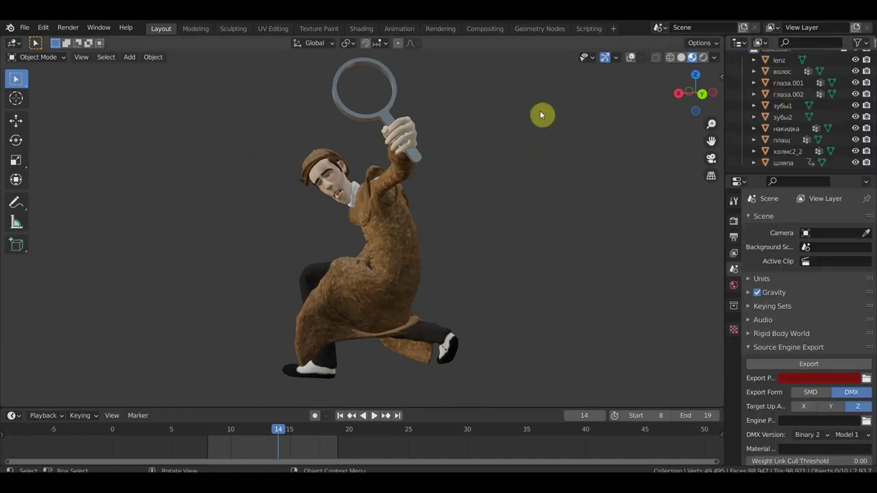
pyautogui.moveTo(525, 111)
pyautogui.mouseDown(button='middle')
pyautogui.moveTo(528, 186)
pyautogui.moveTo(582, 174)
pyautogui.mouseUp(button='middle')
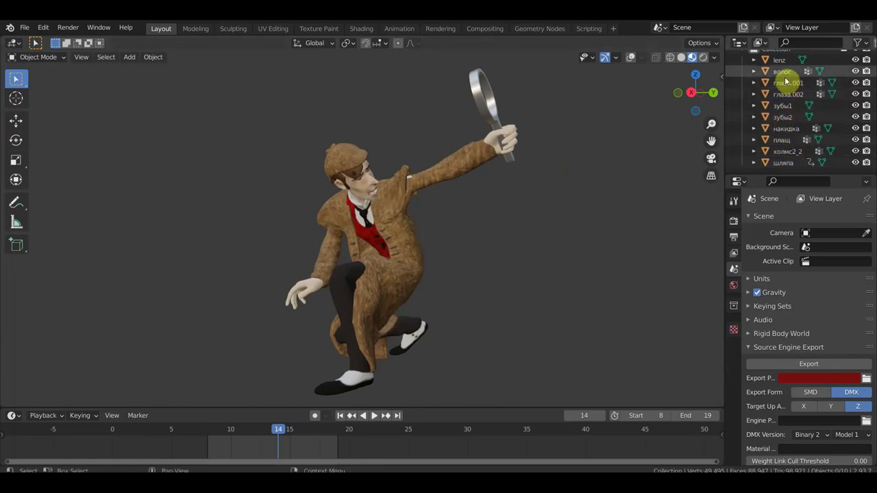
pyautogui.scroll(2, 783, 73)
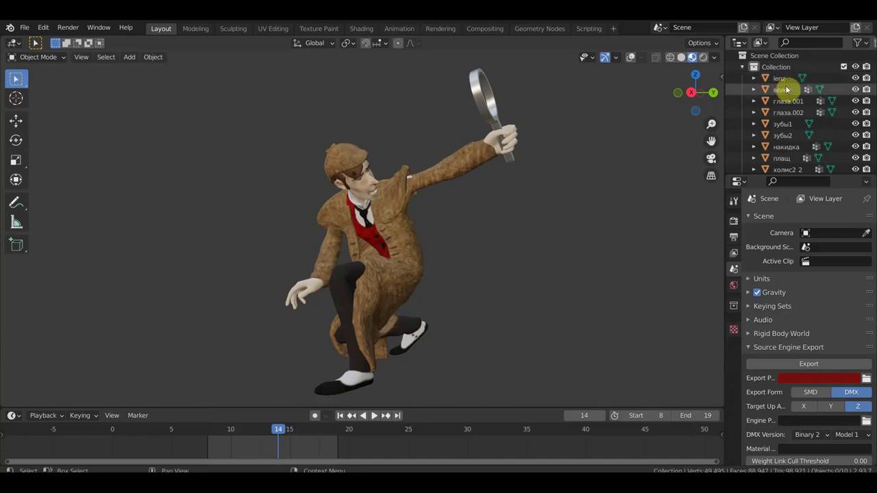
# Select the lenz object and turn the viewport overlays back on to inspect the figure
pyautogui.click(781, 83)
pyautogui.click(627, 57)
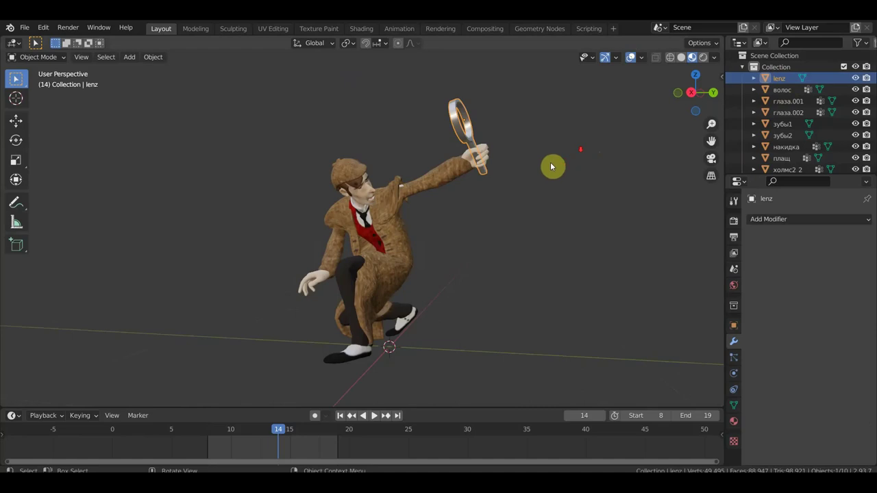
pyautogui.moveTo(552, 166); pyautogui.dragTo(423, 205, button='middle')
pyautogui.scroll(5, 421, 201)
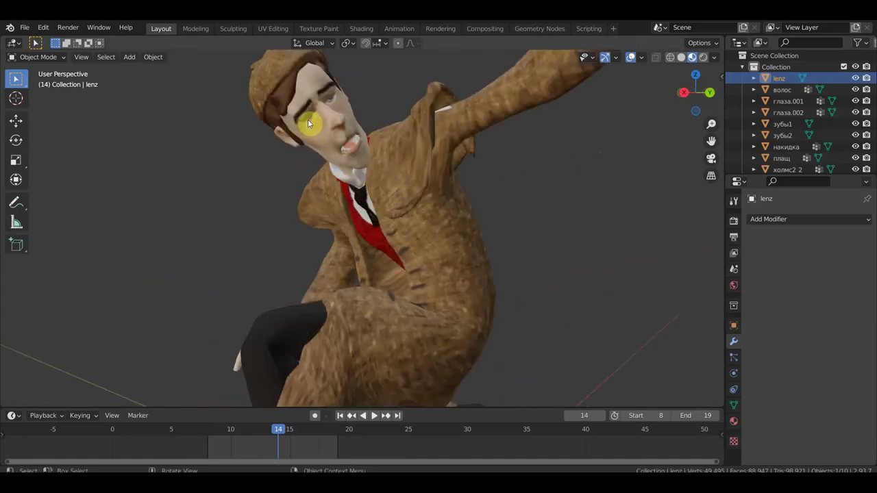
pyautogui.moveTo(312, 119)
pyautogui.keyDown('ctrl'); pyautogui.mouseDown(button='middle')
pyautogui.moveTo(387, 174)
pyautogui.moveTo(421, 171)
pyautogui.mouseUp(button='middle'); pyautogui.keyUp('ctrl')
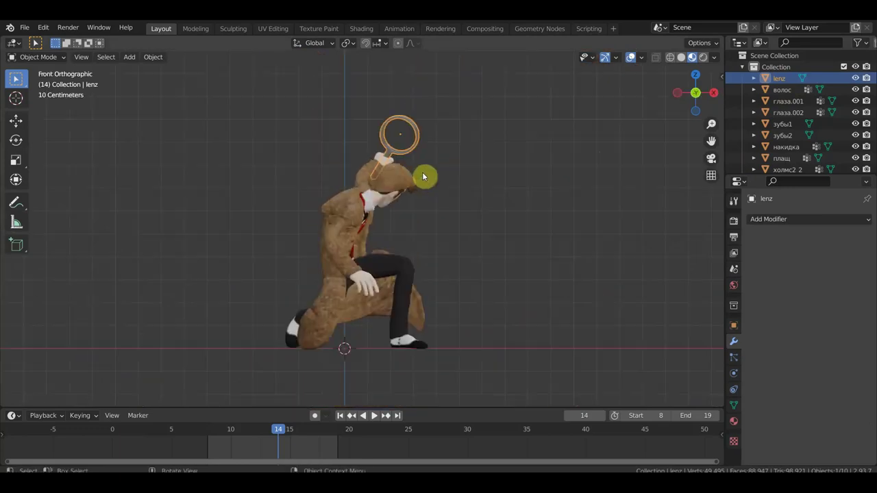
pyautogui.moveTo(354, 201)
pyautogui.mouseDown(button='middle')
pyautogui.moveTo(174, 190)
pyautogui.moveTo(259, 195)
pyautogui.moveTo(113, 217)
pyautogui.moveTo(70, 212)
pyautogui.moveTo(223, 198)
pyautogui.mouseUp(button='middle')
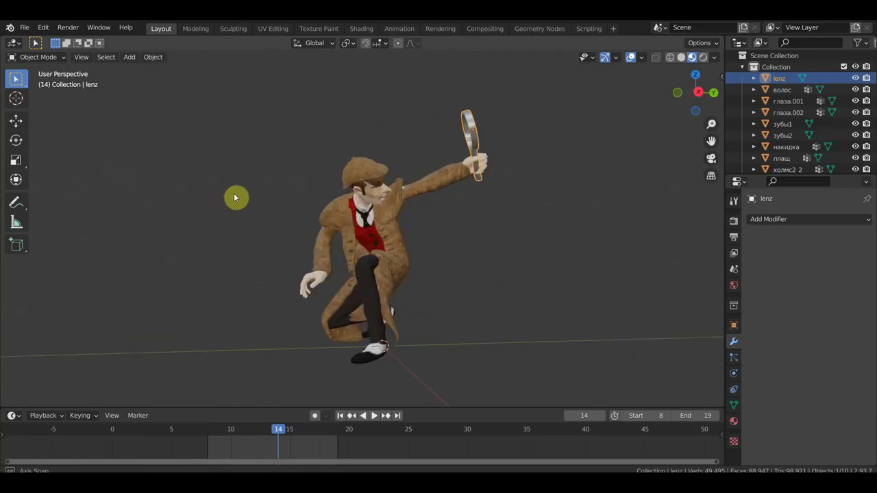
pyautogui.moveTo(386, 220)
pyautogui.mouseDown(button='middle')
pyautogui.moveTo(352, 231)
pyautogui.moveTo(401, 211)
pyautogui.mouseUp(button='middle')
pyautogui.moveTo(636, 59)
pyautogui.mouseDown(button='middle')
pyautogui.moveTo(546, 195)
pyautogui.moveTo(519, 191)
pyautogui.moveTo(539, 181)
pyautogui.mouseUp(button='middle')
pyautogui.moveTo(405, 274)
pyautogui.mouseDown(button='middle')
pyautogui.moveTo(442, 270)
pyautogui.moveTo(408, 259)
pyautogui.mouseUp(button='middle')
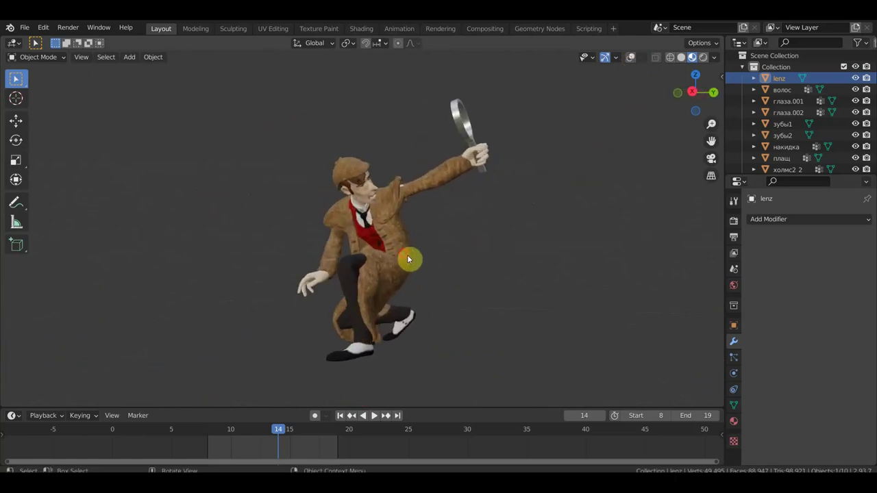
# Select the coat and hair, then check the character from the front and angled views
pyautogui.click(404, 256)
pyautogui.click(630, 58)
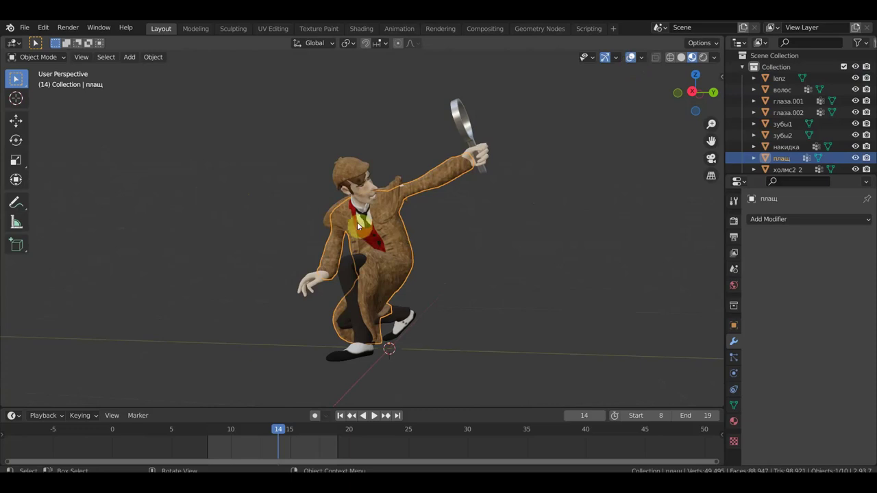
pyautogui.click(347, 168)
pyautogui.click(361, 184)
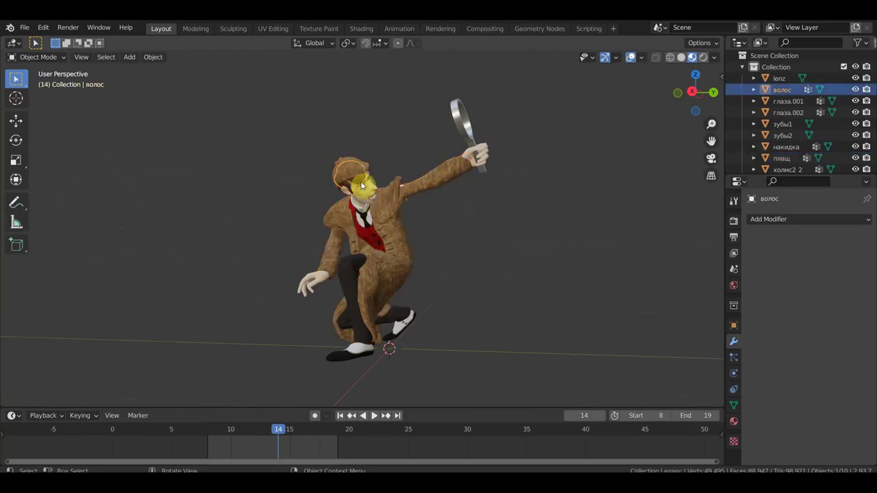
pyautogui.moveTo(428, 183); pyautogui.dragTo(452, 190, button='middle')
pyautogui.press('KP_1')
pyautogui.moveTo(442, 237); pyautogui.dragTo(297, 234, button='middle')
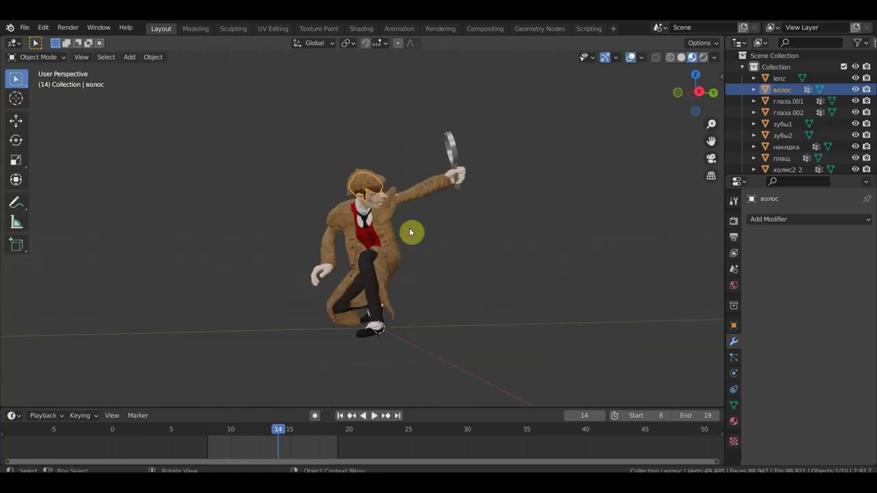
pyautogui.scroll(-1, 797, 146)
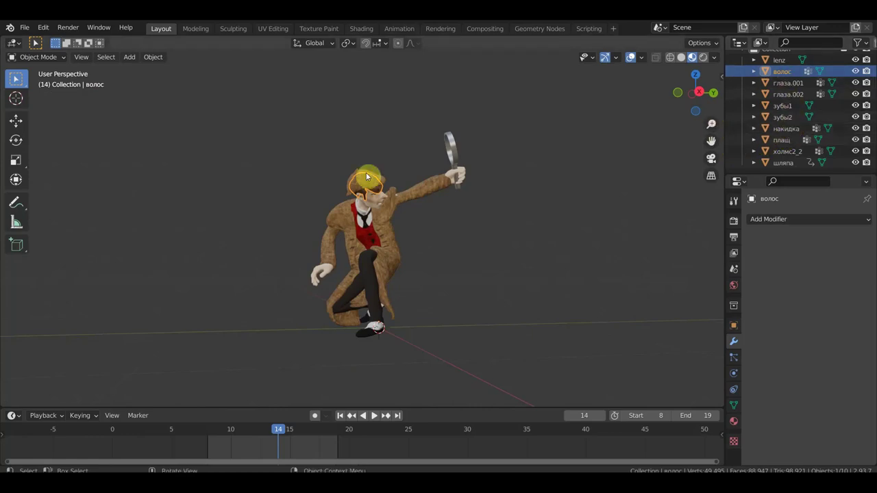
pyautogui.moveTo(398, 178); pyautogui.dragTo(361, 178, button='middle')
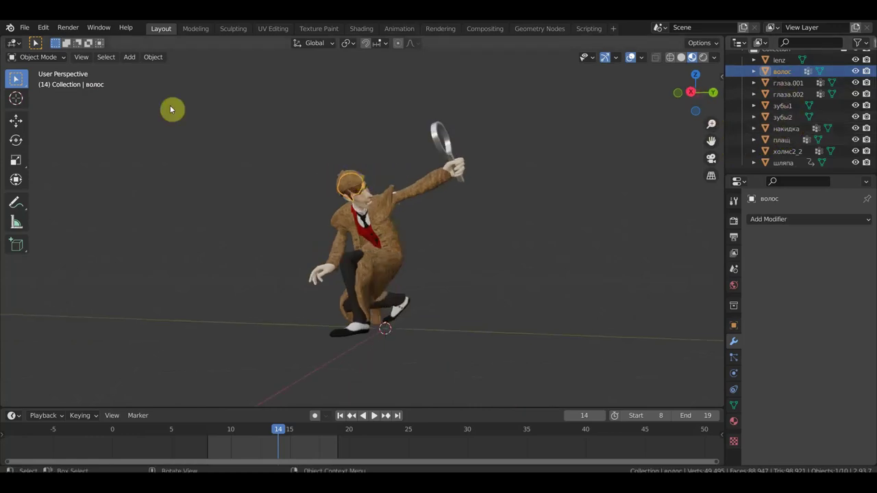
pyautogui.click(26, 29)
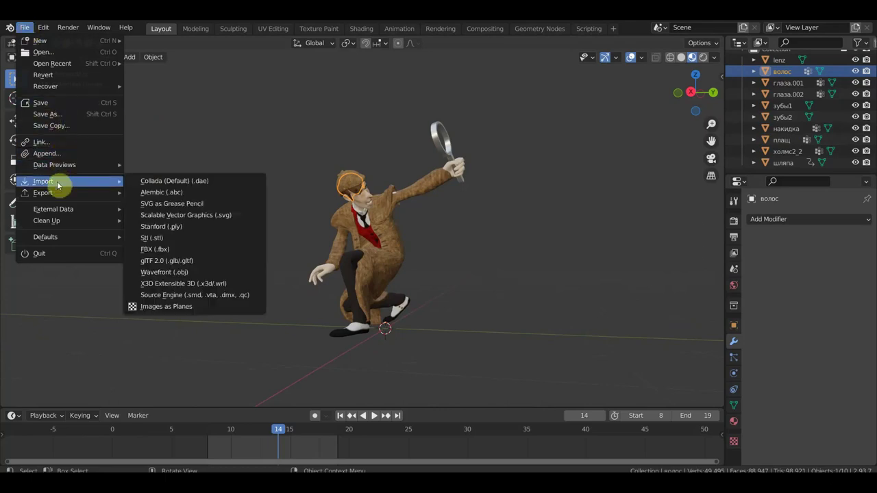
# Save an FBX export of the character to the Desktop as холмс в позе.fbx
pyautogui.moveTo(42, 193)
pyautogui.click(173, 272)
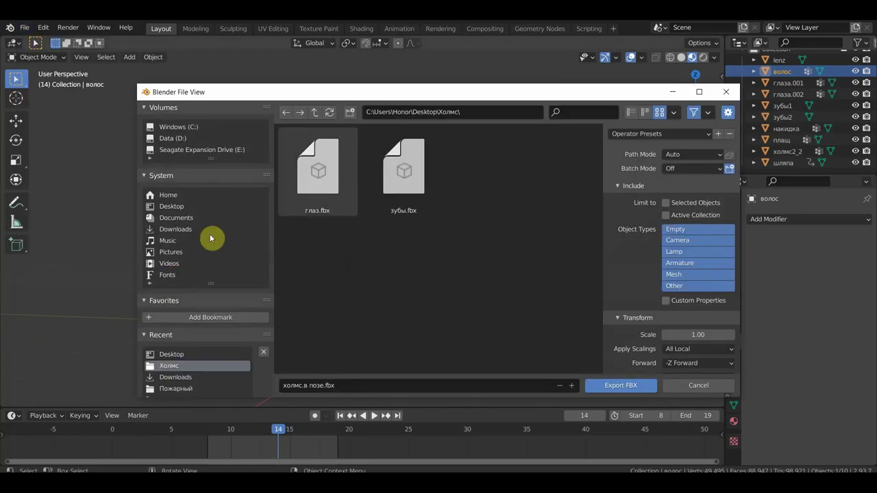
pyautogui.click(172, 207)
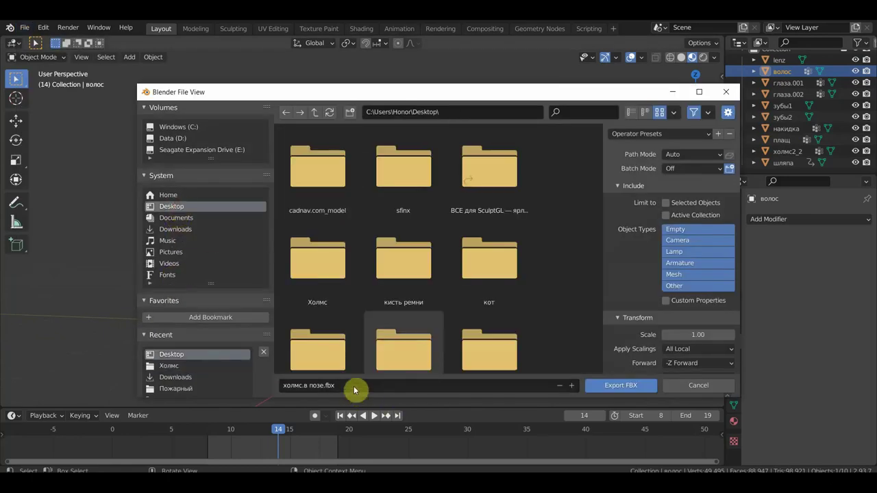
pyautogui.click(608, 388)
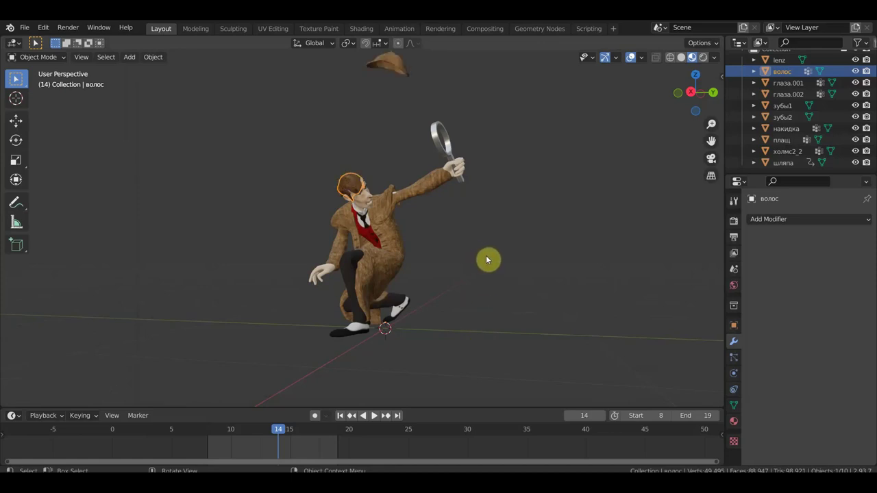
# Go back to frame 8, select the hat and remove its keyframe
pyautogui.moveTo(483, 259); pyautogui.dragTo(488, 259, button='middle')
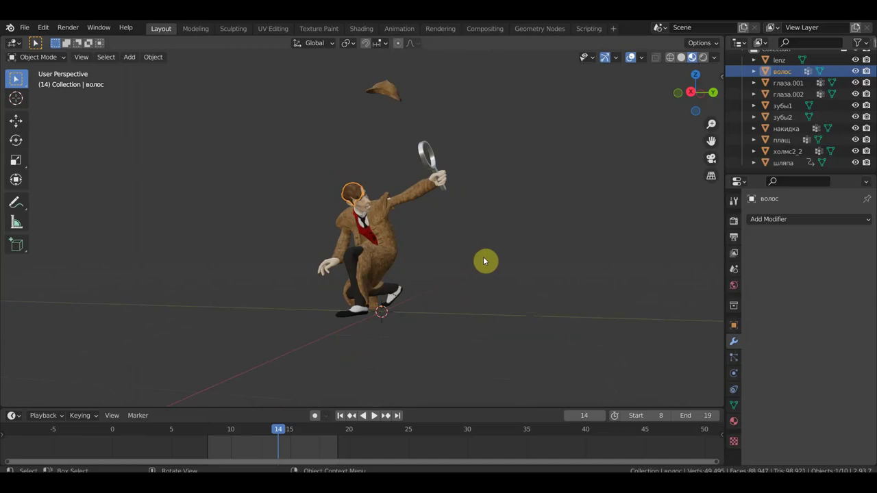
pyautogui.moveTo(284, 431); pyautogui.dragTo(207, 430)
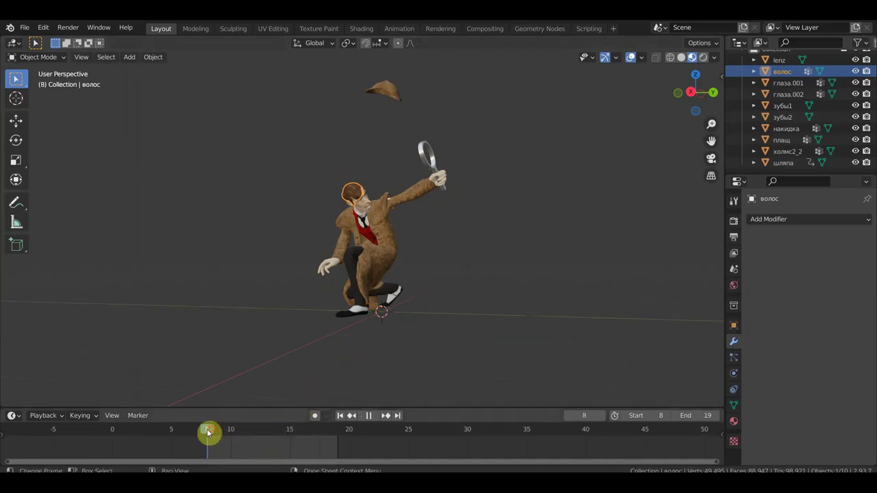
pyautogui.scroll(5, 377, 318)
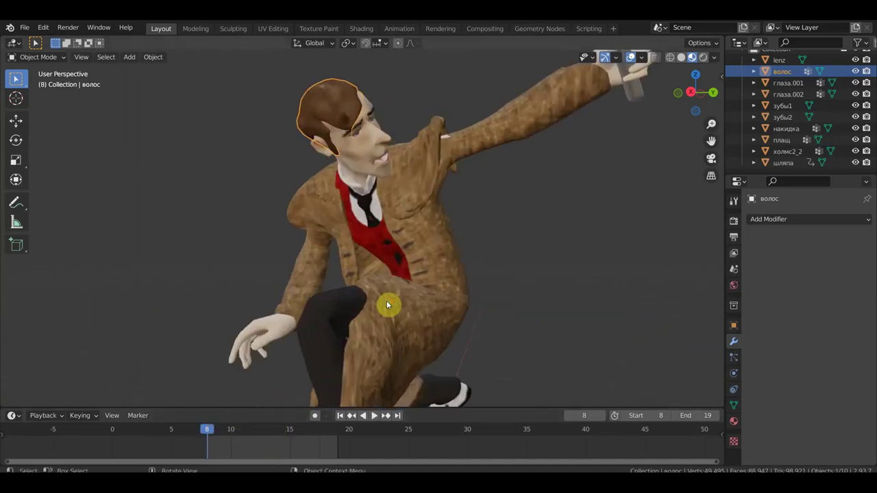
pyautogui.scroll(-3, 388, 305)
pyautogui.scroll(-2, 388, 304)
pyautogui.click(384, 132)
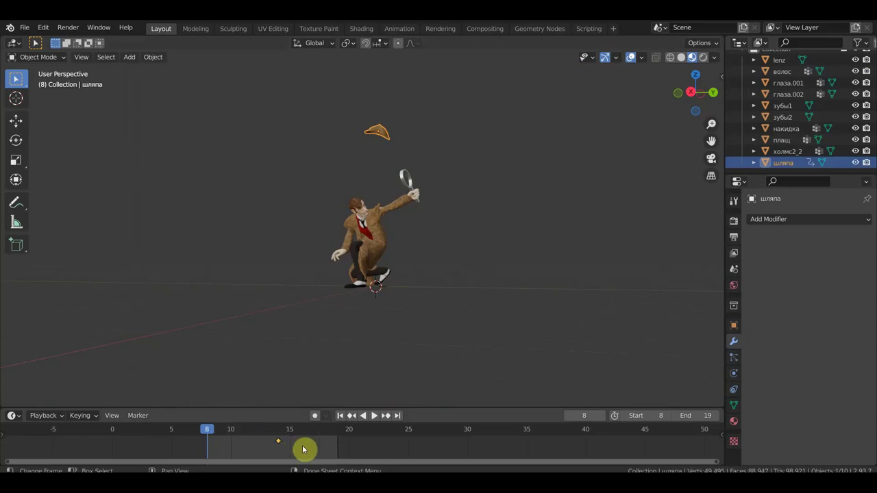
pyautogui.hotkey('ctrl', 'z')
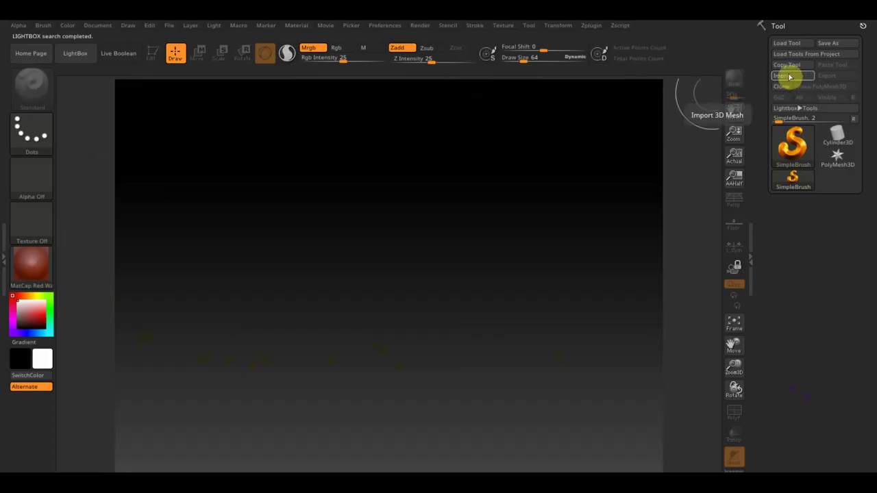
# Start an FBX import from Zplugin > FBX ExportImport
pyautogui.click(788, 77)
pyautogui.click(524, 55)
pyautogui.click(593, 27)
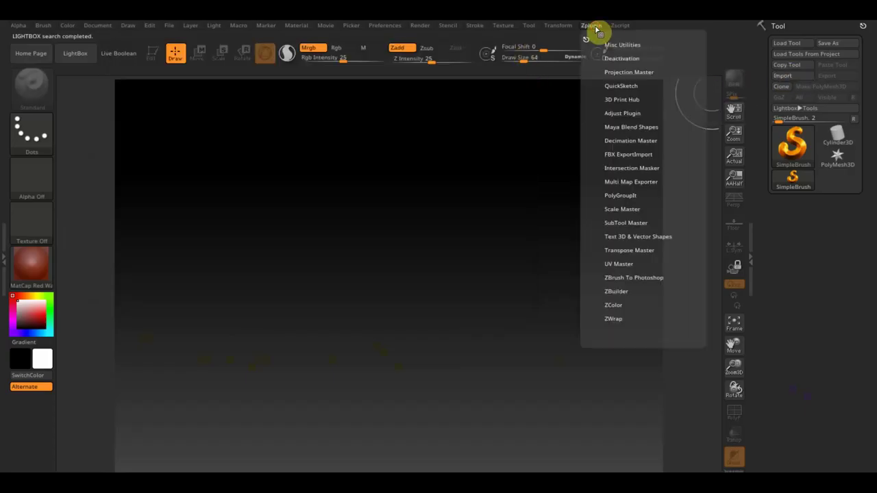
pyautogui.click(626, 153)
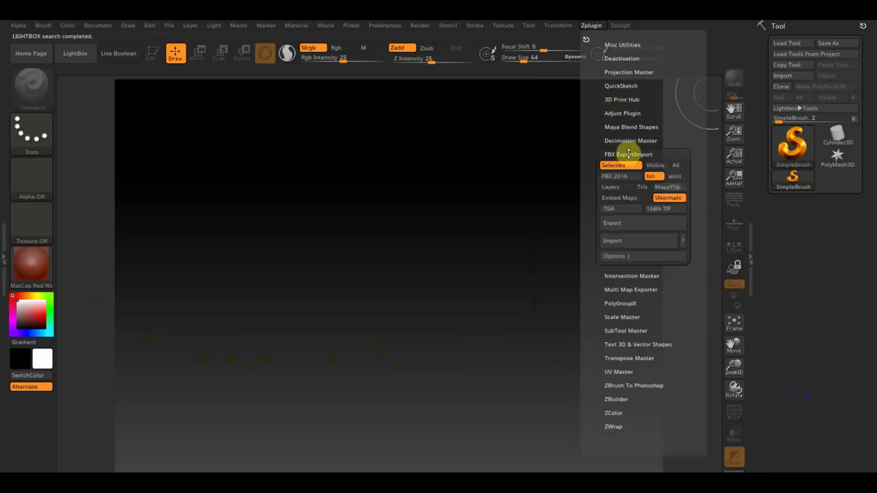
pyautogui.click(632, 239)
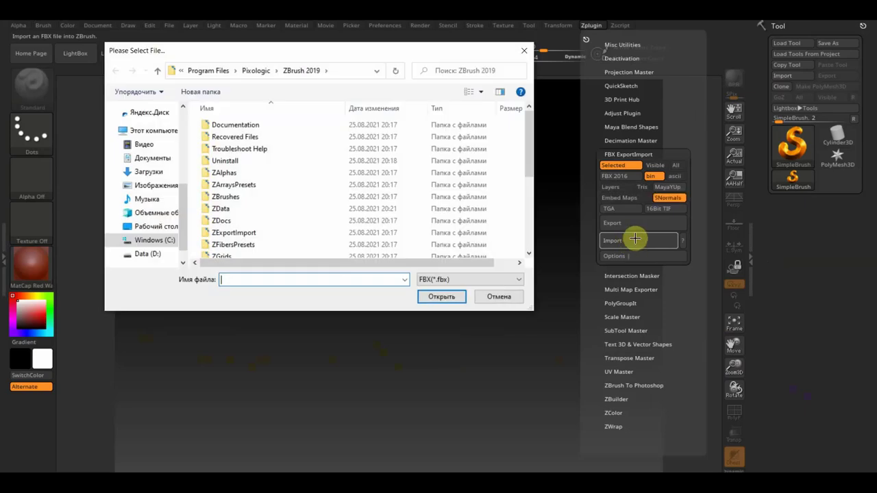
# Load холмс в позе from the Desktop, cancelling the missing teeth2 and teeth texture maps
pyautogui.click(159, 226)
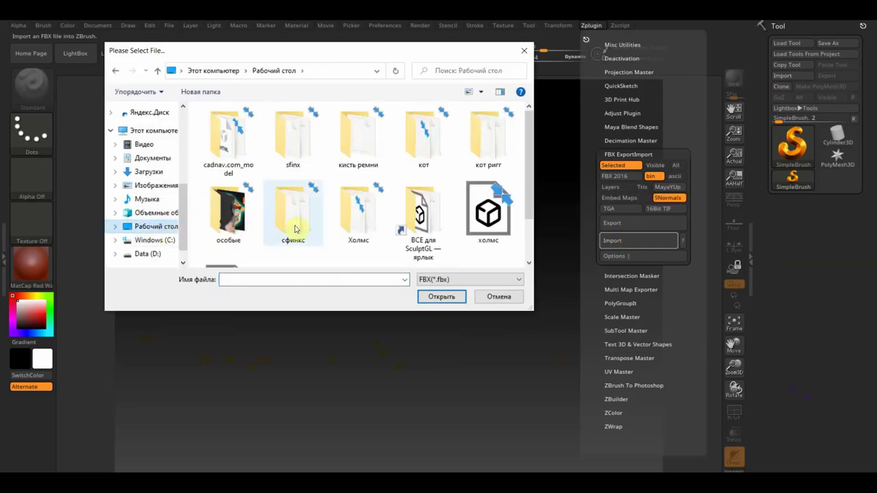
pyautogui.click(488, 212)
pyautogui.scroll(-1, 488, 226)
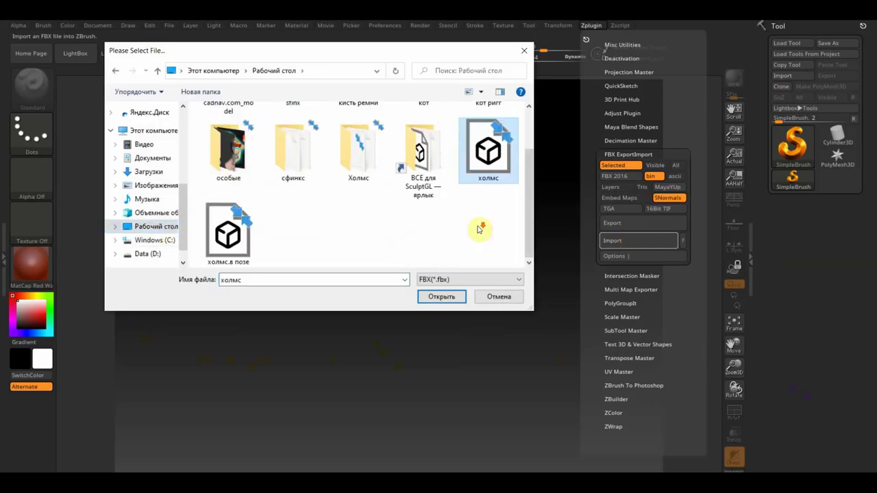
pyautogui.click(226, 254)
pyautogui.click(441, 296)
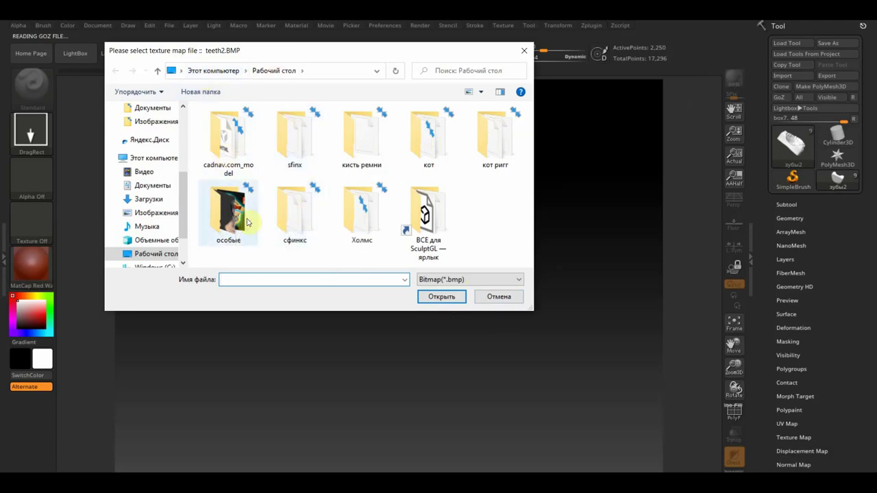
pyautogui.click(500, 297)
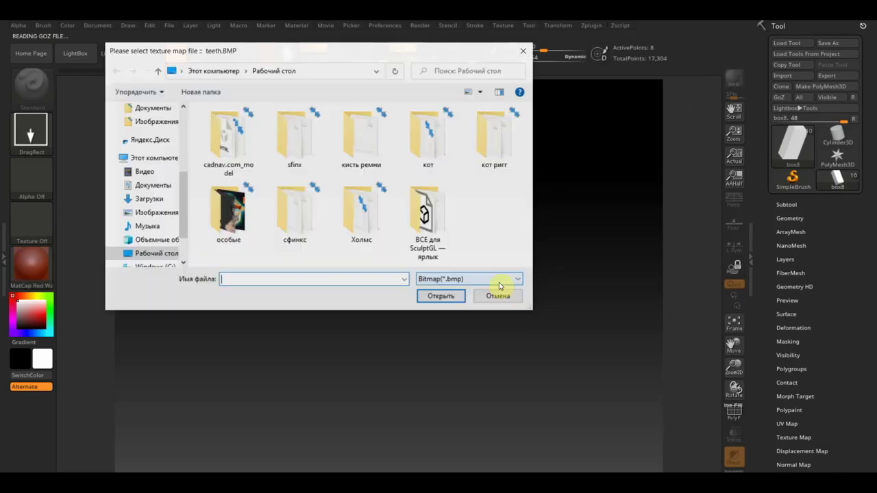
pyautogui.click(365, 231)
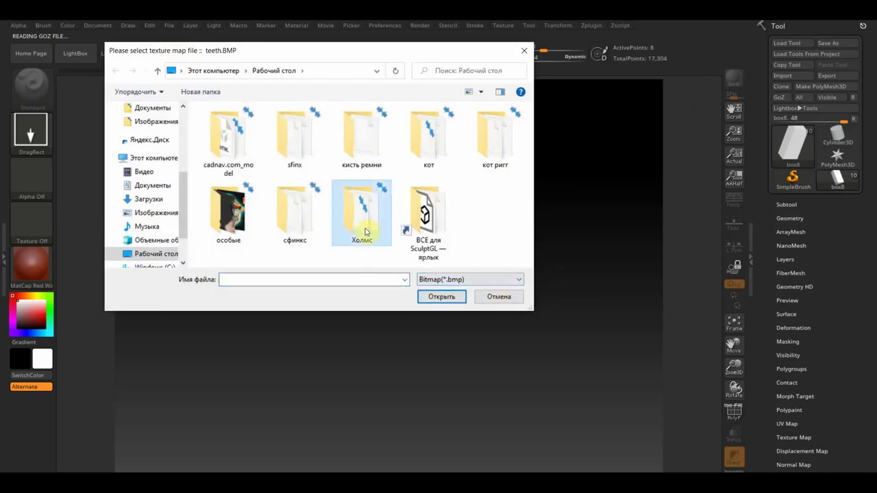
pyautogui.click(499, 298)
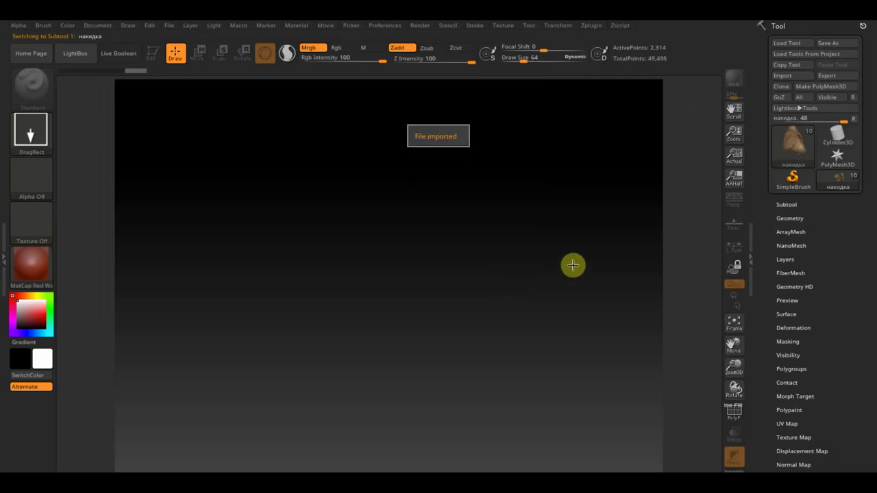
# Draw the imported figure on a cleared canvas and apply the SketchShaded2 material
pyautogui.moveTo(416, 264); pyautogui.dragTo(425, 434)
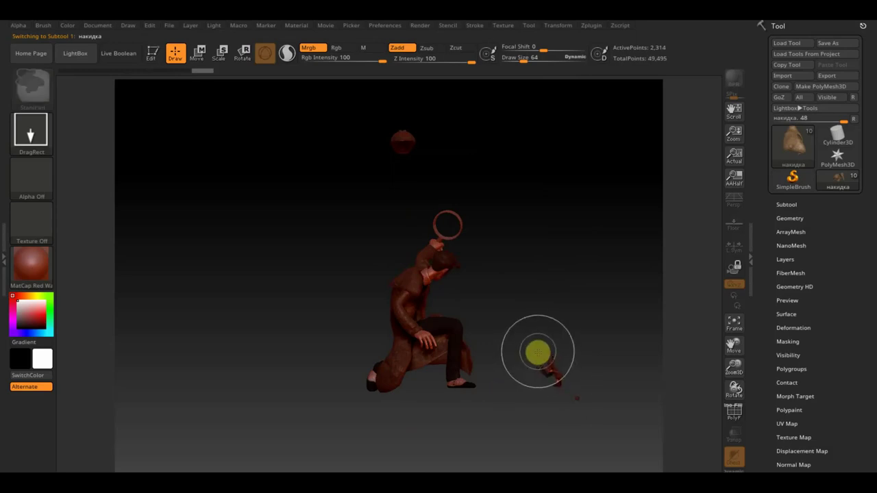
pyautogui.hotkey('ctrl', 'n')
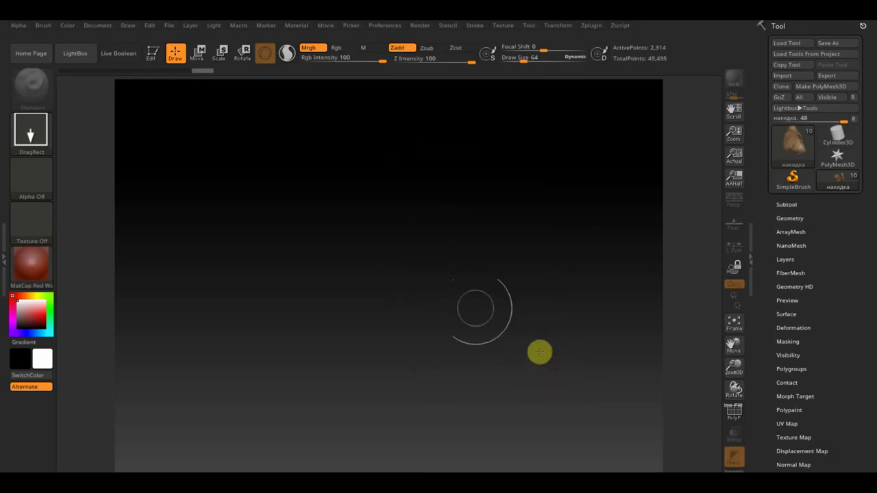
pyautogui.moveTo(397, 261); pyautogui.dragTo(396, 469)
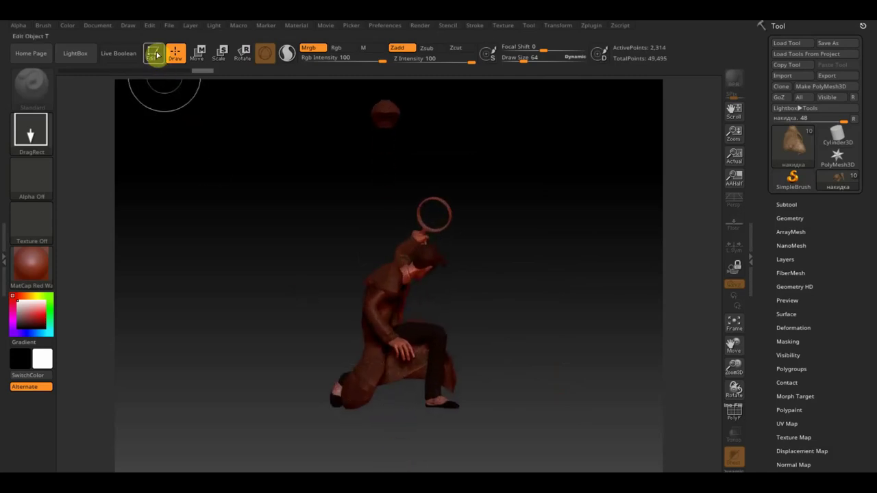
pyautogui.click(42, 274)
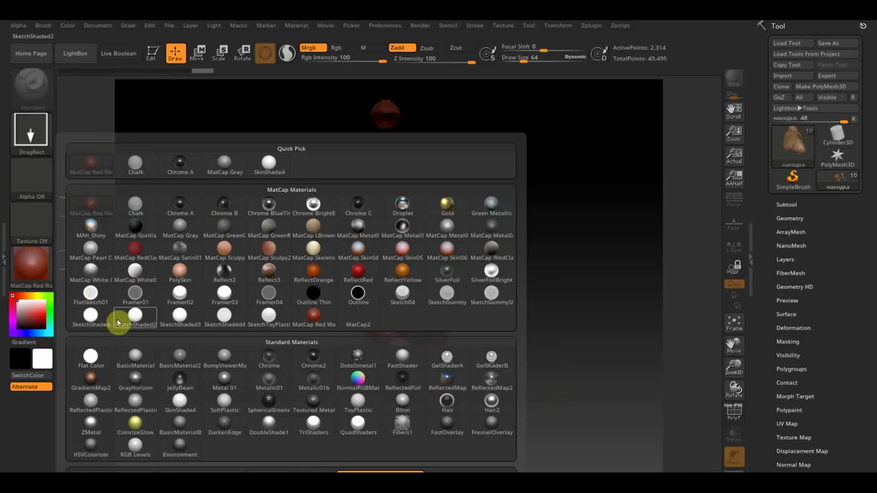
pyautogui.click(112, 320)
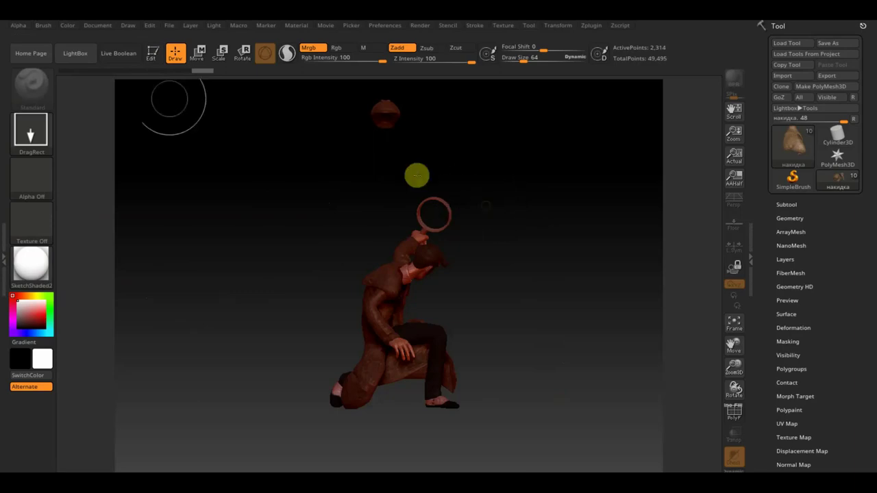
# Enter Edit mode, turn the figure toward the camera, and show the Subtool list
pyautogui.click(154, 53)
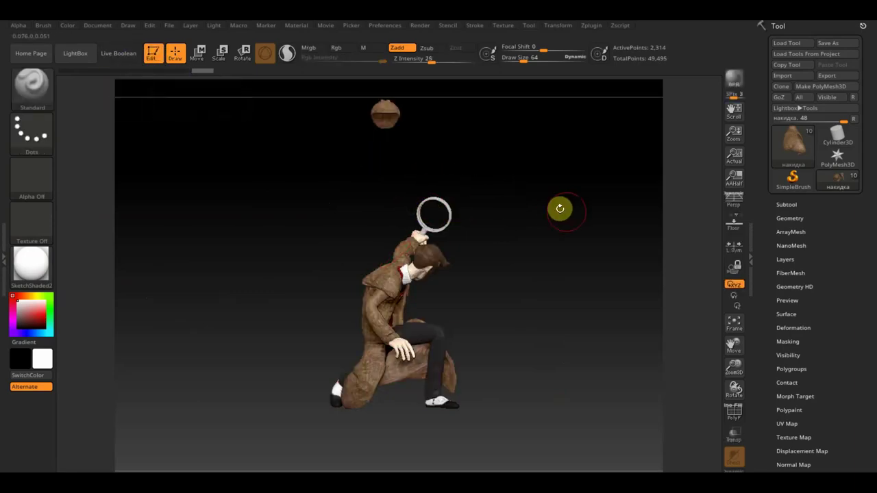
pyautogui.moveTo(559, 206)
pyautogui.mouseDown()
pyautogui.moveTo(487, 228)
pyautogui.moveTo(499, 164)
pyautogui.mouseUp()
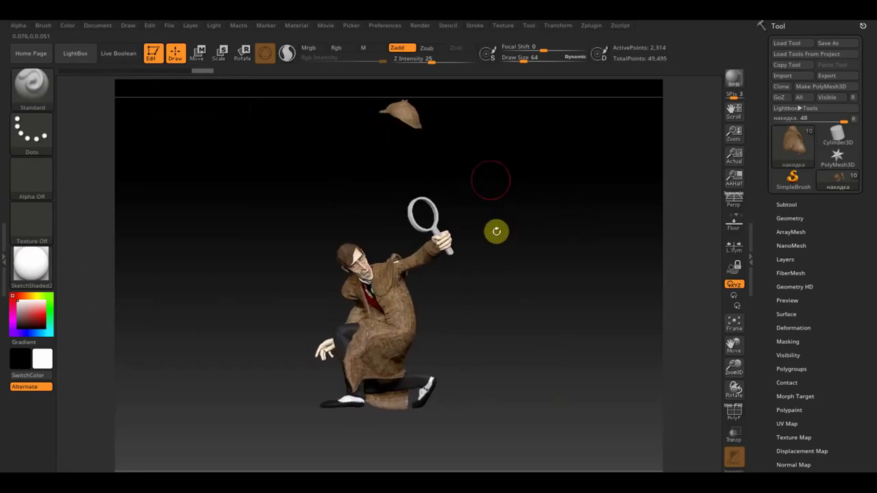
pyautogui.click(788, 204)
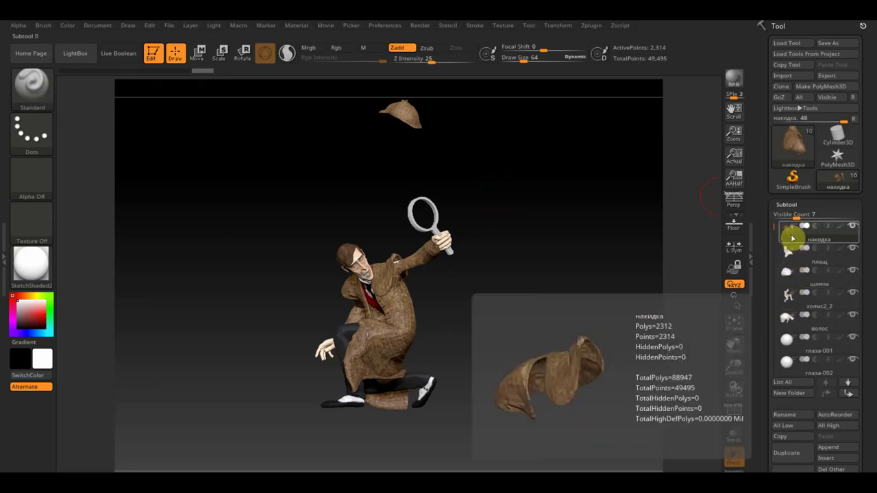
# Make шляпа the active subtool and rotate it with the Move gizmo to match the head
pyautogui.keyDown('alt'); pyautogui.click(415, 123); pyautogui.keyUp('alt')
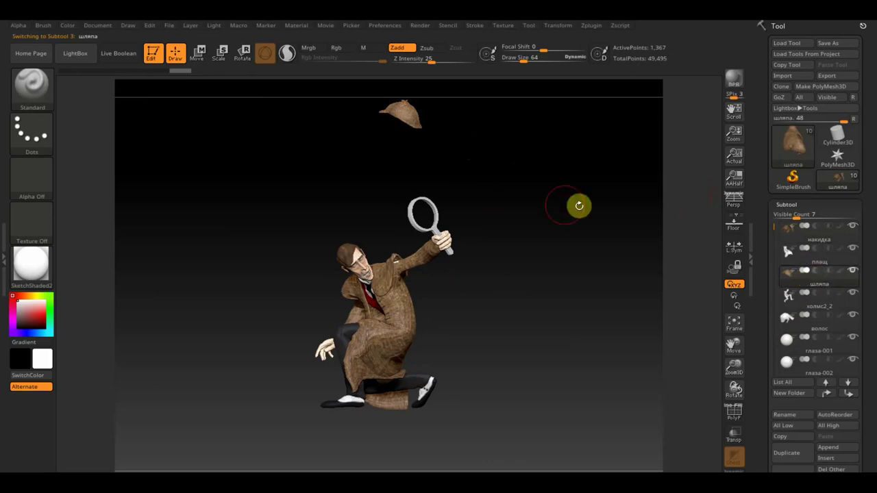
pyautogui.click(199, 55)
pyautogui.moveTo(431, 254); pyautogui.dragTo(554, 241)
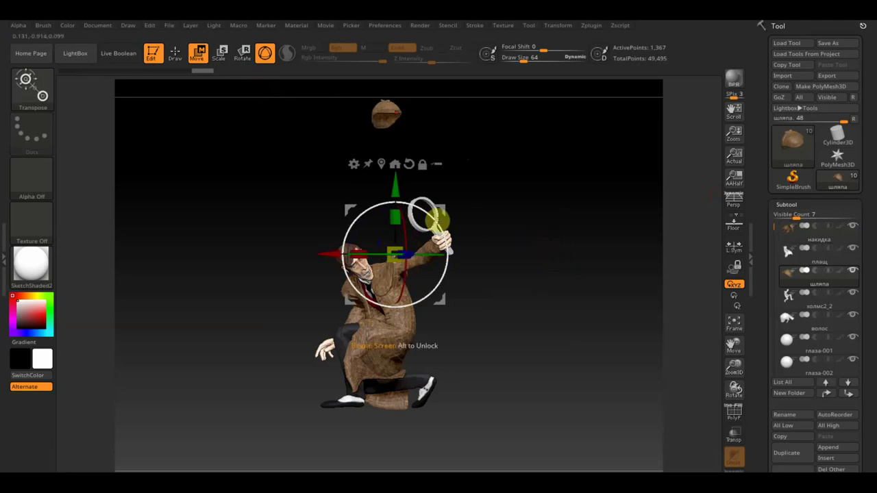
pyautogui.moveTo(438, 220)
pyautogui.mouseDown()
pyautogui.moveTo(430, 210)
pyautogui.moveTo(418, 229)
pyautogui.mouseUp()
pyautogui.moveTo(440, 201)
pyautogui.mouseDown()
pyautogui.moveTo(463, 319)
pyautogui.moveTo(450, 302)
pyautogui.mouseUp()
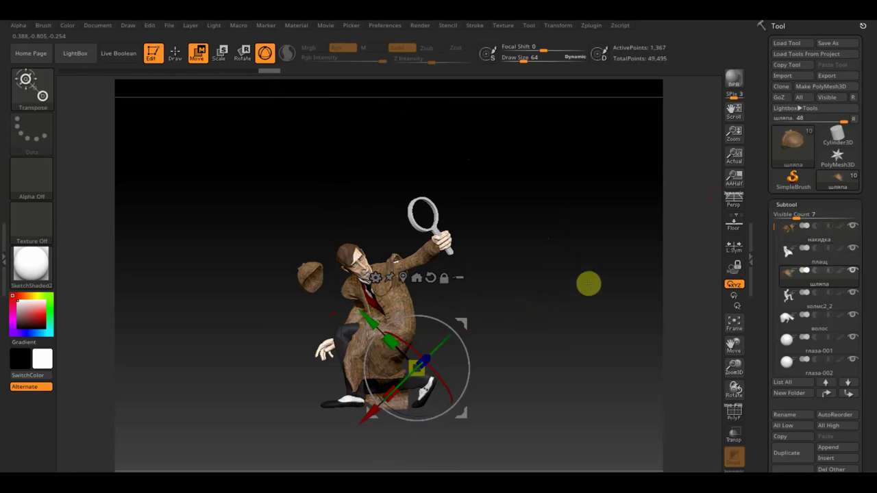
pyautogui.moveTo(540, 313)
pyautogui.mouseDown()
pyautogui.moveTo(589, 297)
pyautogui.moveTo(597, 332)
pyautogui.moveTo(563, 309)
pyautogui.moveTo(553, 269)
pyautogui.mouseUp()
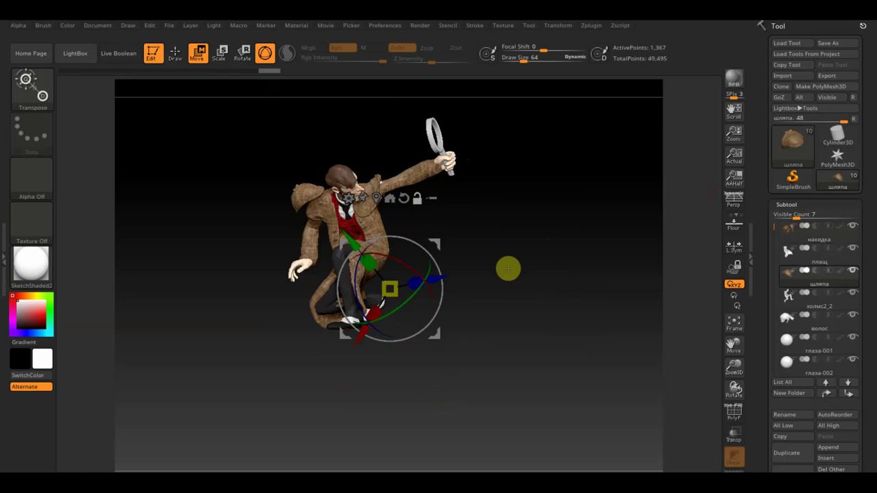
pyautogui.moveTo(426, 254); pyautogui.dragTo(452, 274)
pyautogui.moveTo(541, 291); pyautogui.dragTo(505, 299)
pyautogui.moveTo(439, 267)
pyautogui.mouseDown()
pyautogui.moveTo(434, 247)
pyautogui.moveTo(463, 214)
pyautogui.moveTo(480, 220)
pyautogui.mouseUp()
# Tilt and nudge the hat onto the head, checking the fit from several angles
pyautogui.moveTo(546, 307); pyautogui.dragTo(594, 290)
pyautogui.moveTo(503, 256); pyautogui.dragTo(491, 258)
pyautogui.moveTo(548, 290)
pyautogui.keyDown('alt'); pyautogui.mouseDown()
pyautogui.moveTo(564, 346)
pyautogui.moveTo(597, 347)
pyautogui.moveTo(637, 329)
pyautogui.moveTo(648, 345)
pyautogui.moveTo(624, 347)
pyautogui.moveTo(601, 399)
pyautogui.moveTo(586, 404)
pyautogui.mouseUp(); pyautogui.keyUp('alt')
pyautogui.moveTo(465, 219); pyautogui.dragTo(463, 220)
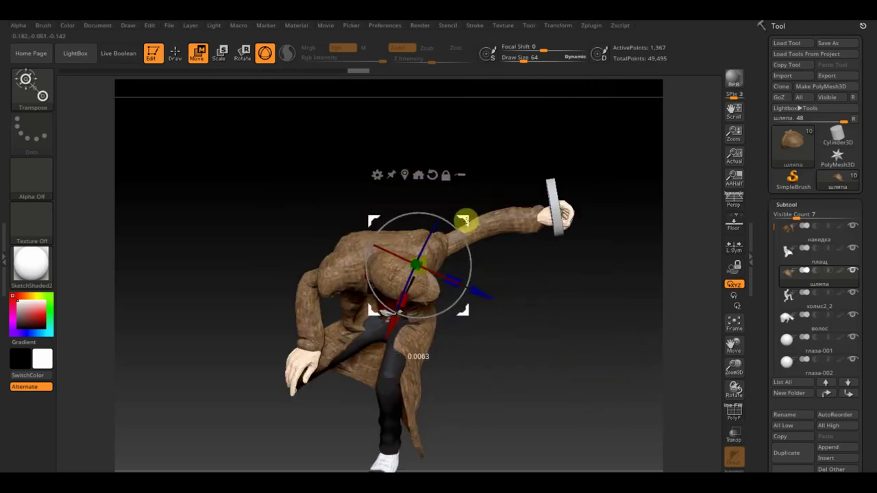
pyautogui.moveTo(565, 353)
pyautogui.mouseDown()
pyautogui.moveTo(546, 308)
pyautogui.moveTo(569, 315)
pyautogui.moveTo(562, 281)
pyautogui.moveTo(583, 323)
pyautogui.moveTo(513, 338)
pyautogui.moveTo(404, 343)
pyautogui.moveTo(348, 329)
pyautogui.mouseUp()
pyautogui.moveTo(484, 362)
pyautogui.mouseDown()
pyautogui.moveTo(495, 354)
pyautogui.moveTo(480, 352)
pyautogui.moveTo(467, 222)
pyautogui.mouseUp()
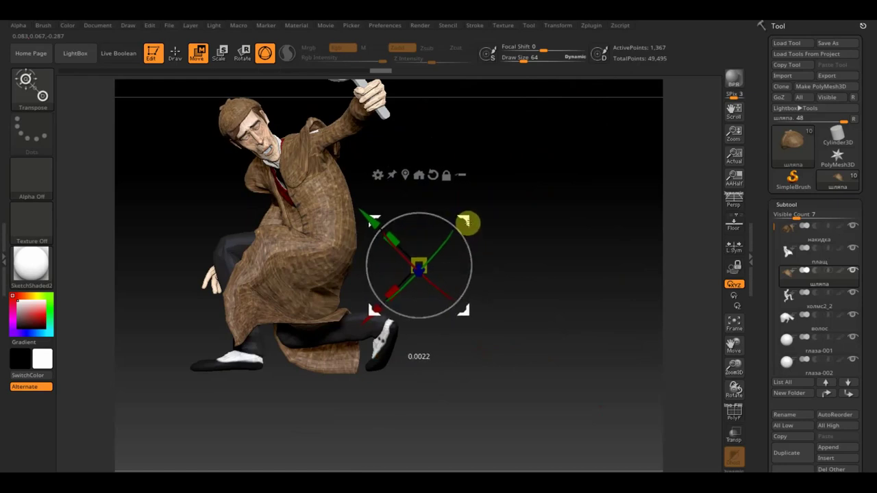
pyautogui.moveTo(487, 190)
pyautogui.mouseDown()
pyautogui.moveTo(495, 199)
pyautogui.moveTo(484, 182)
pyautogui.moveTo(497, 178)
pyautogui.moveTo(503, 188)
pyautogui.mouseUp()
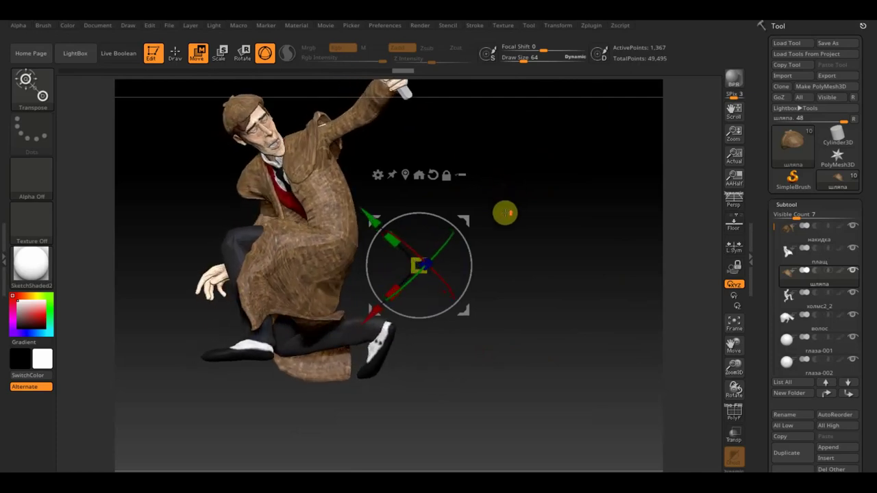
# Leave Move mode, step through the плащ and глаза-001 subtools, then pick the hat
pyautogui.click(174, 55)
pyautogui.moveTo(482, 169)
pyautogui.mouseDown()
pyautogui.moveTo(498, 199)
pyautogui.moveTo(362, 162)
pyautogui.mouseUp()
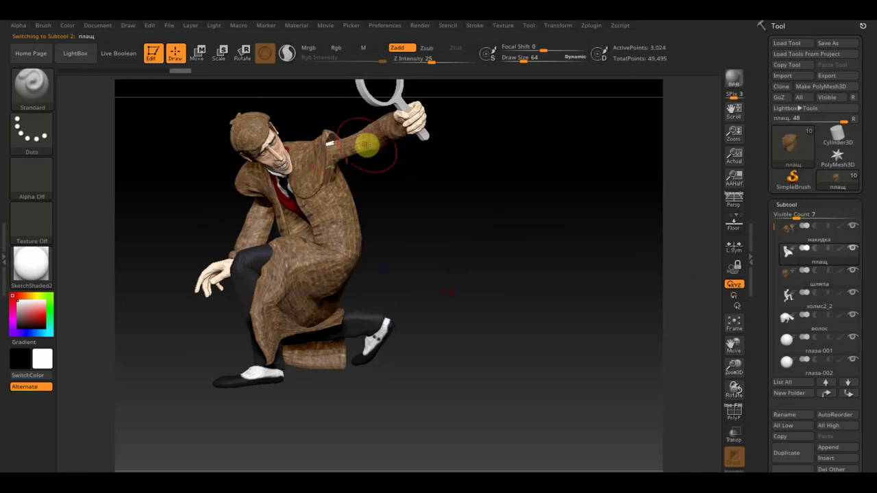
pyautogui.click(797, 259)
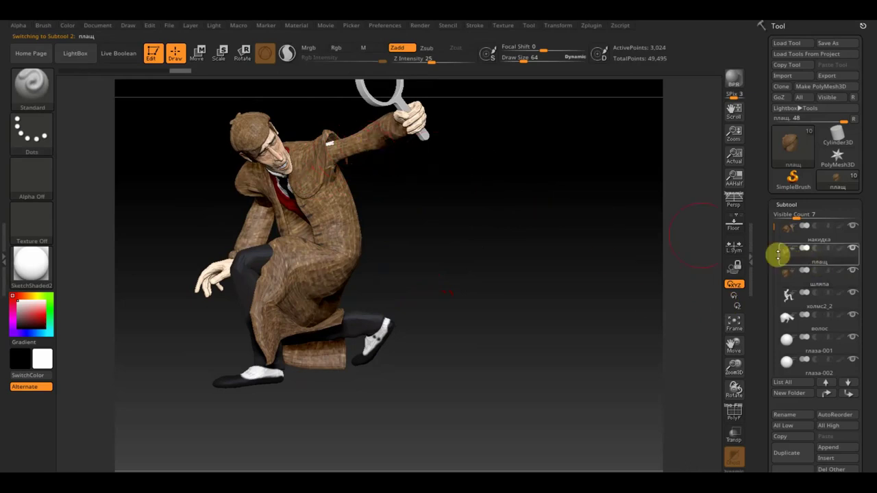
pyautogui.moveTo(820, 321)
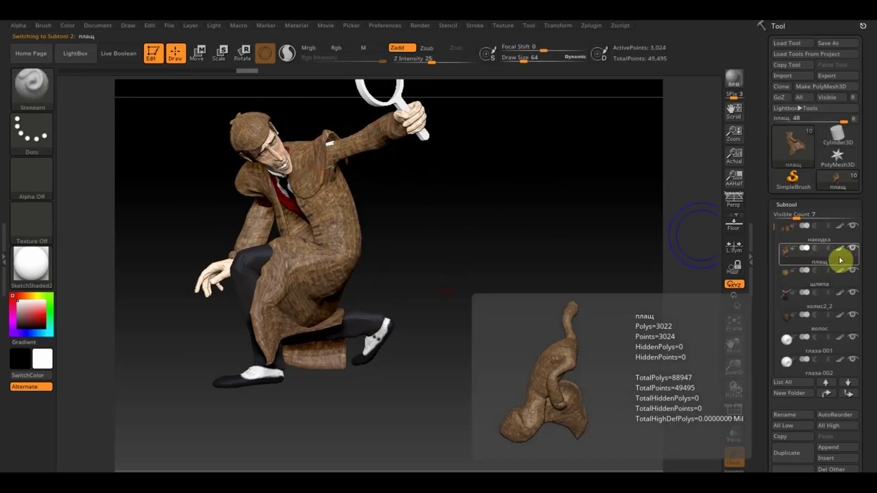
pyautogui.click(842, 342)
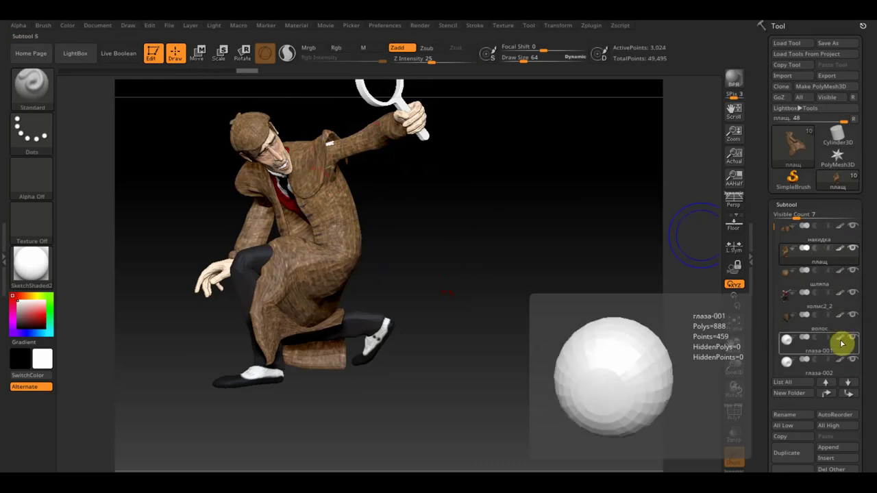
pyautogui.moveTo(594, 288)
pyautogui.mouseDown()
pyautogui.moveTo(550, 302)
pyautogui.moveTo(534, 322)
pyautogui.moveTo(566, 332)
pyautogui.moveTo(518, 326)
pyautogui.moveTo(566, 309)
pyautogui.moveTo(569, 317)
pyautogui.moveTo(560, 298)
pyautogui.mouseUp()
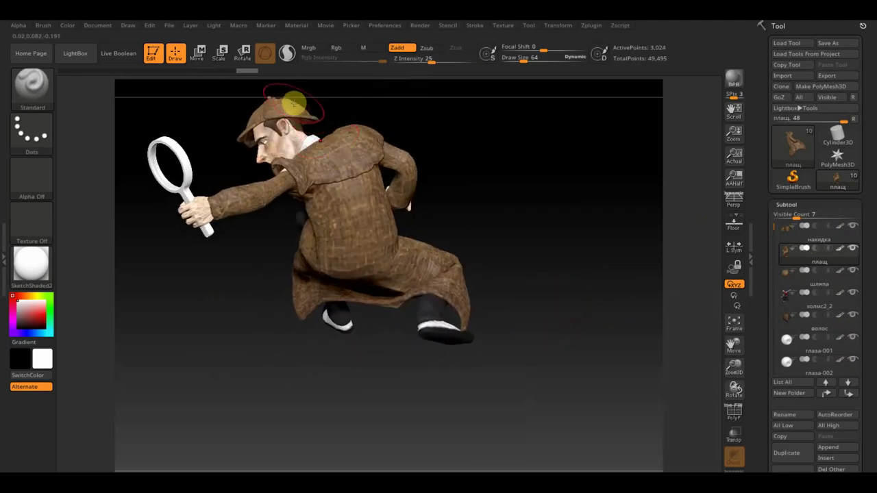
pyautogui.keyDown('alt'); pyautogui.click(298, 106); pyautogui.keyUp('alt')
pyautogui.moveTo(454, 145)
pyautogui.keyDown('alt'); pyautogui.mouseDown()
pyautogui.moveTo(523, 226)
pyautogui.moveTo(528, 247)
pyautogui.mouseUp(); pyautogui.keyUp('alt')
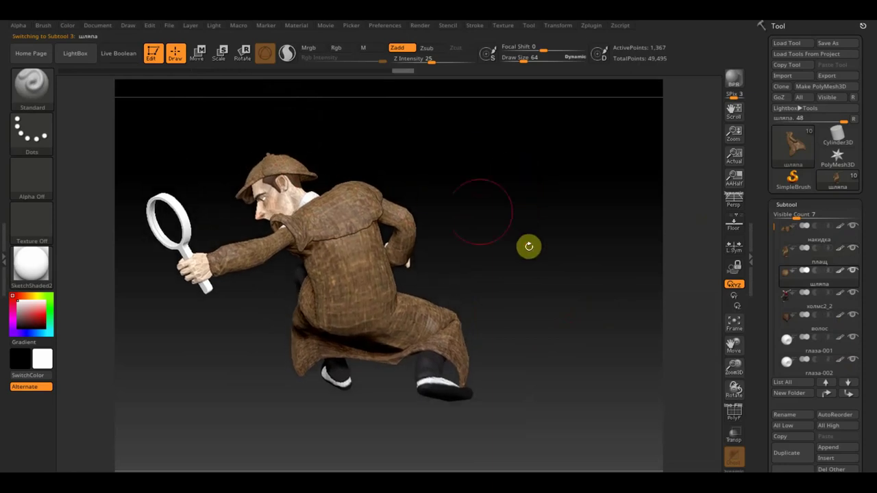
# Shift the hat slightly along two axes with the Move gizmo, then go back to Draw mode
pyautogui.click(200, 54)
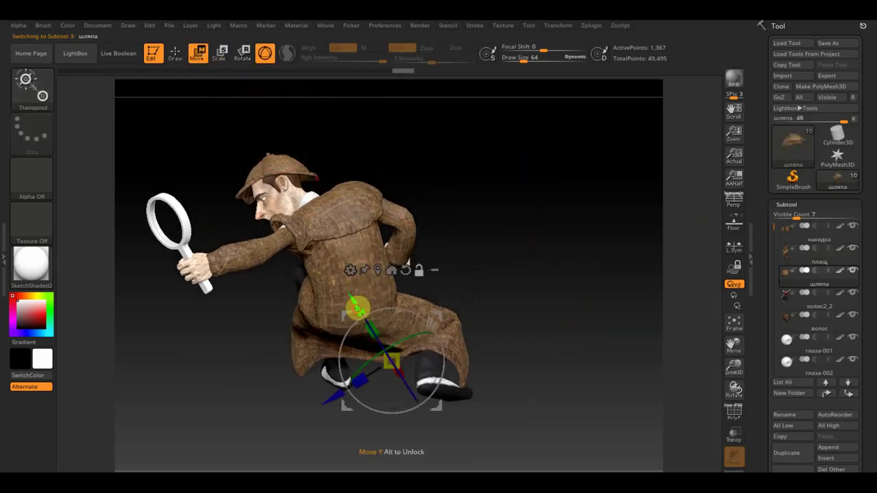
pyautogui.keyDown('alt'); pyautogui.moveTo(356, 309); pyautogui.dragTo(268, 164); pyautogui.keyUp('alt')
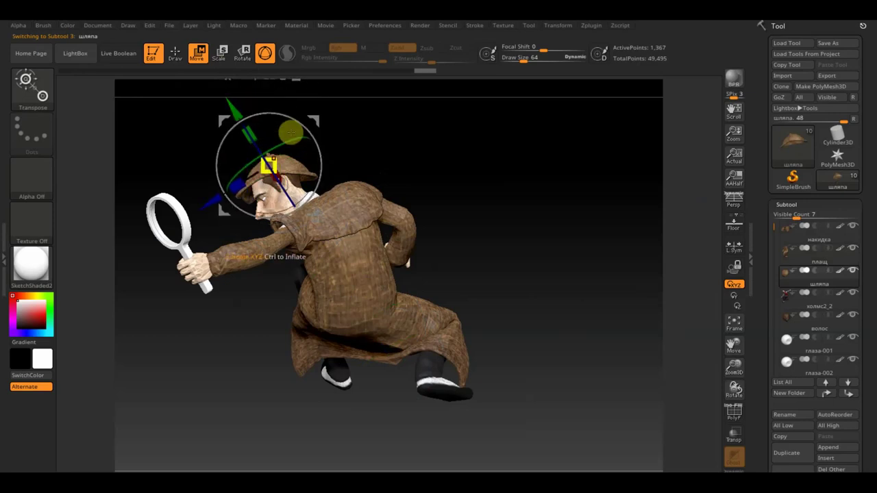
pyautogui.press('y')
pyautogui.moveTo(421, 183)
pyautogui.mouseDown()
pyautogui.moveTo(503, 221)
pyautogui.moveTo(578, 189)
pyautogui.moveTo(563, 193)
pyautogui.moveTo(585, 207)
pyautogui.moveTo(566, 168)
pyautogui.mouseUp()
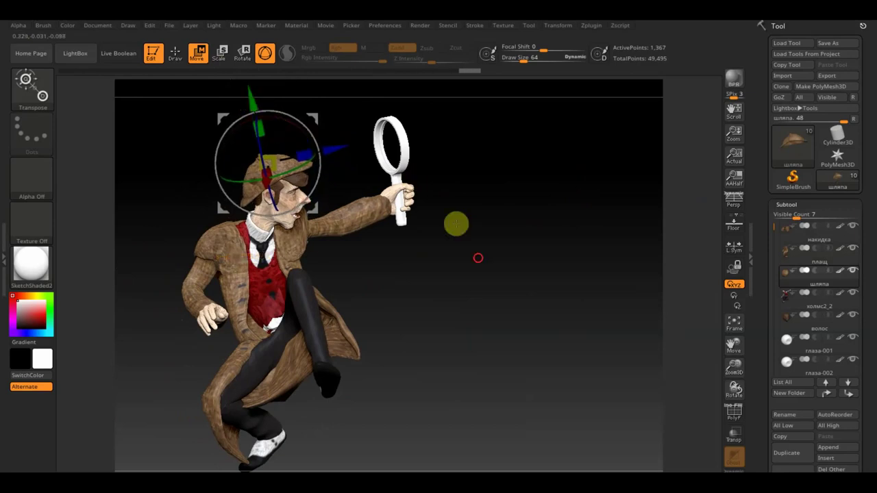
pyautogui.moveTo(411, 179); pyautogui.dragTo(416, 264)
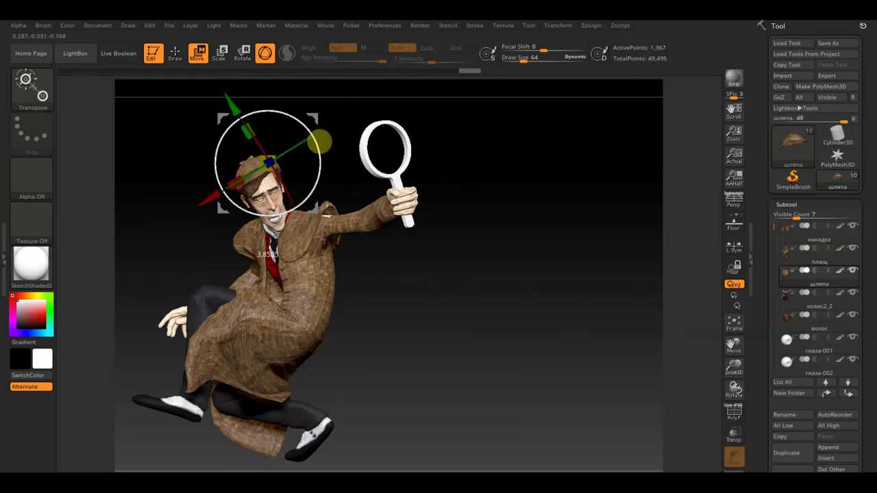
pyautogui.moveTo(493, 235)
pyautogui.mouseDown()
pyautogui.moveTo(514, 256)
pyautogui.moveTo(569, 247)
pyautogui.moveTo(579, 286)
pyautogui.moveTo(486, 274)
pyautogui.moveTo(482, 287)
pyautogui.mouseUp()
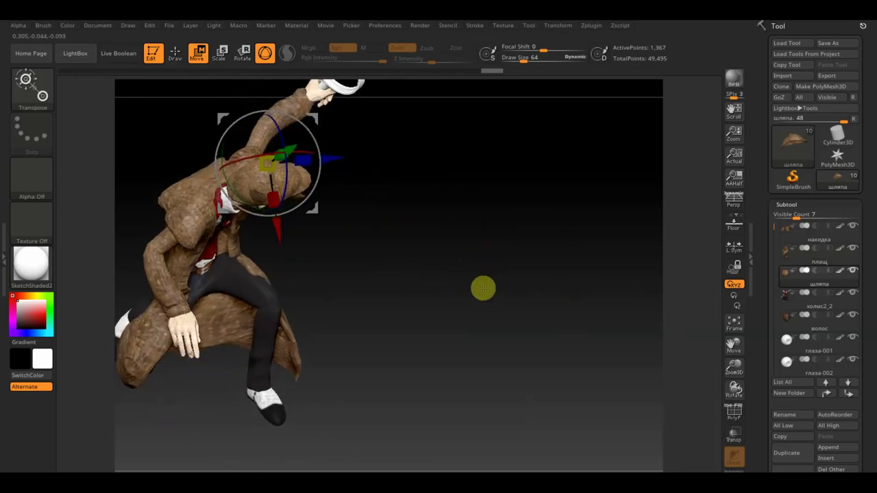
pyautogui.moveTo(283, 237); pyautogui.dragTo(278, 240)
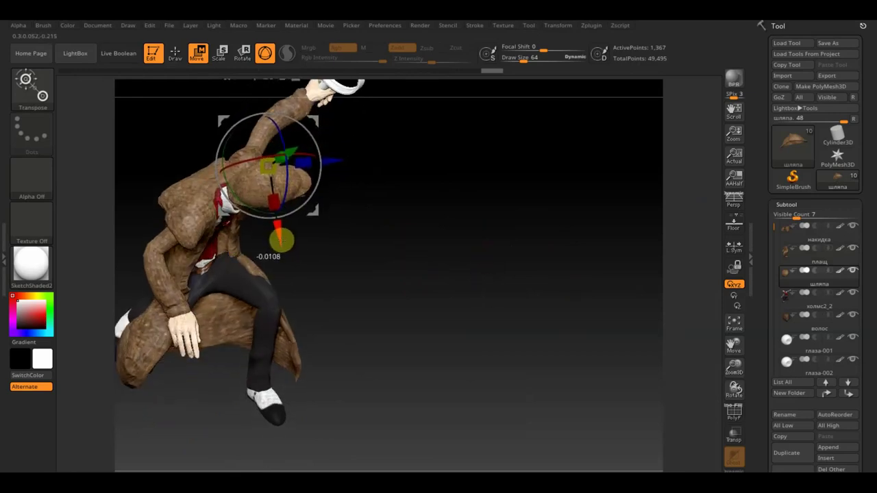
pyautogui.moveTo(378, 260)
pyautogui.mouseDown()
pyautogui.moveTo(432, 210)
pyautogui.moveTo(432, 146)
pyautogui.moveTo(436, 153)
pyautogui.mouseUp()
pyautogui.moveTo(339, 175); pyautogui.dragTo(344, 175)
pyautogui.moveTo(457, 260)
pyautogui.mouseDown()
pyautogui.moveTo(462, 386)
pyautogui.moveTo(500, 323)
pyautogui.moveTo(440, 320)
pyautogui.moveTo(448, 313)
pyautogui.moveTo(421, 328)
pyautogui.moveTo(402, 326)
pyautogui.moveTo(413, 326)
pyautogui.mouseUp()
pyautogui.click(175, 53)
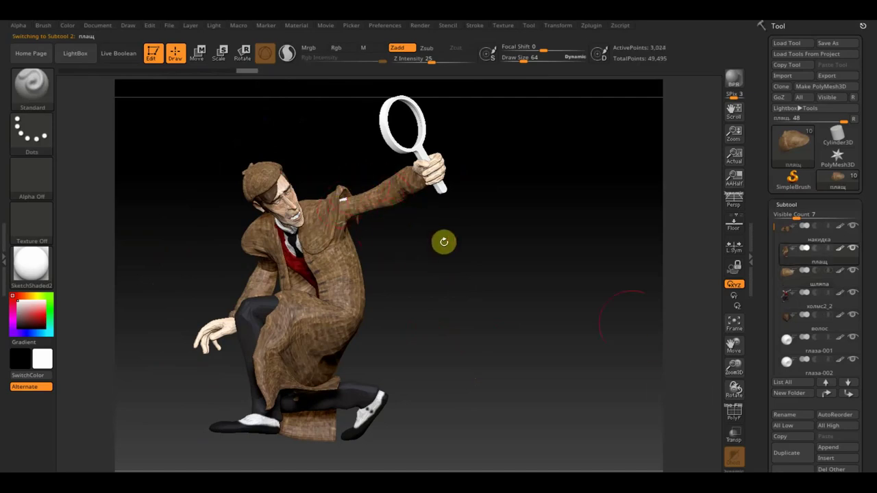
# Turn on PolyF, activate the hat, coat and cape parts in turn, and shrink the brush
pyautogui.click(735, 413)
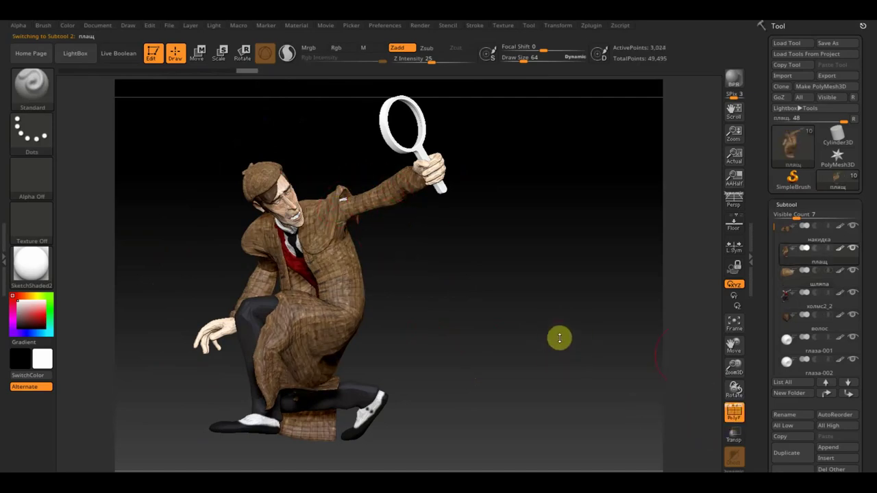
pyautogui.keyDown('alt'); pyautogui.click(253, 180); pyautogui.keyUp('alt')
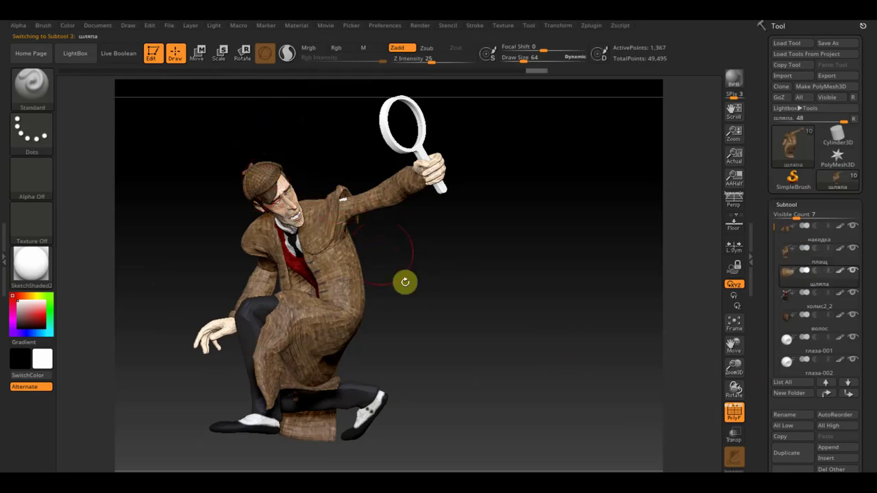
pyautogui.keyDown('alt'); pyautogui.click(396, 187); pyautogui.keyUp('alt')
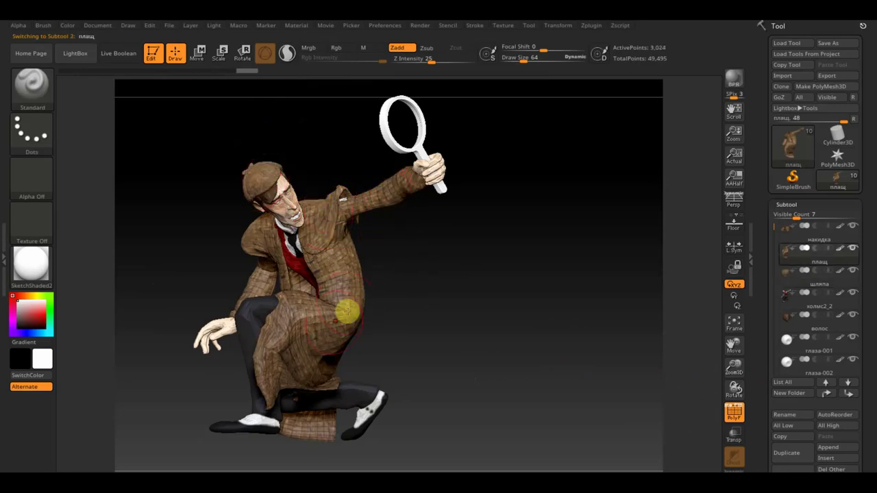
pyautogui.moveTo(400, 318)
pyautogui.keyDown('alt'); pyautogui.mouseDown()
pyautogui.moveTo(464, 415)
pyautogui.moveTo(520, 367)
pyautogui.mouseUp(); pyautogui.keyUp('alt')
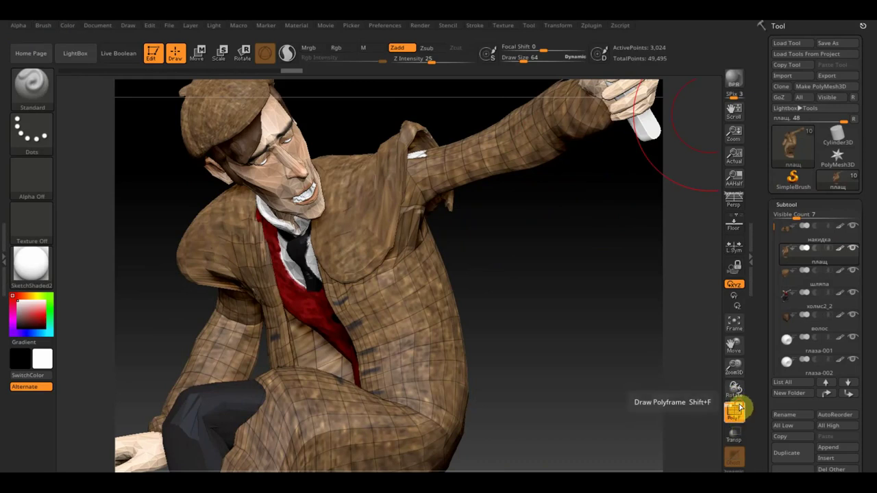
pyautogui.moveTo(820, 253)
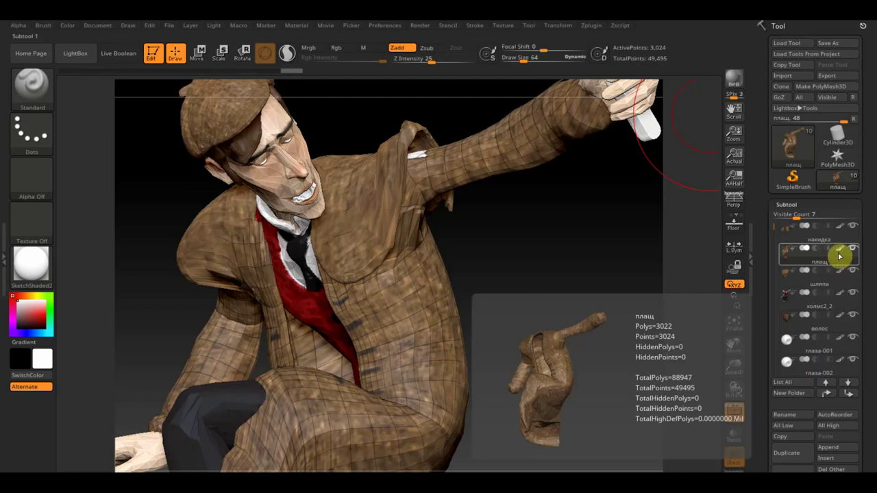
pyautogui.press('shift')
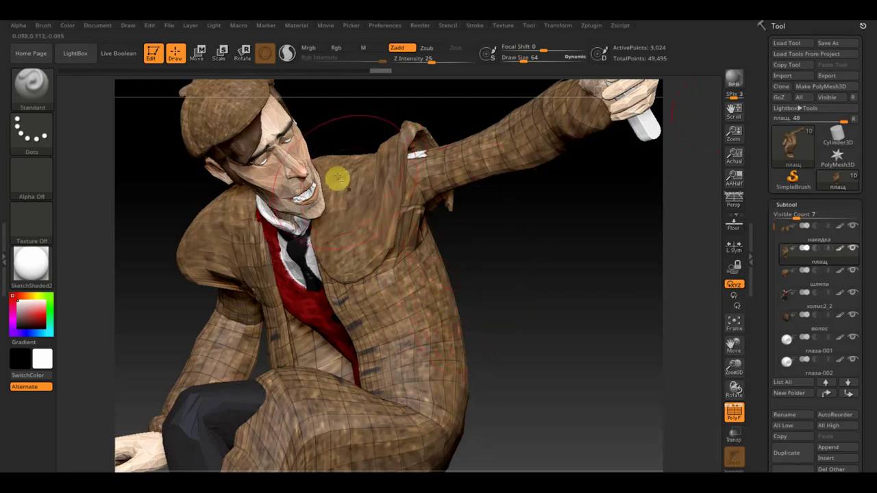
pyautogui.keyDown('alt'); pyautogui.click(365, 183); pyautogui.keyUp('alt')
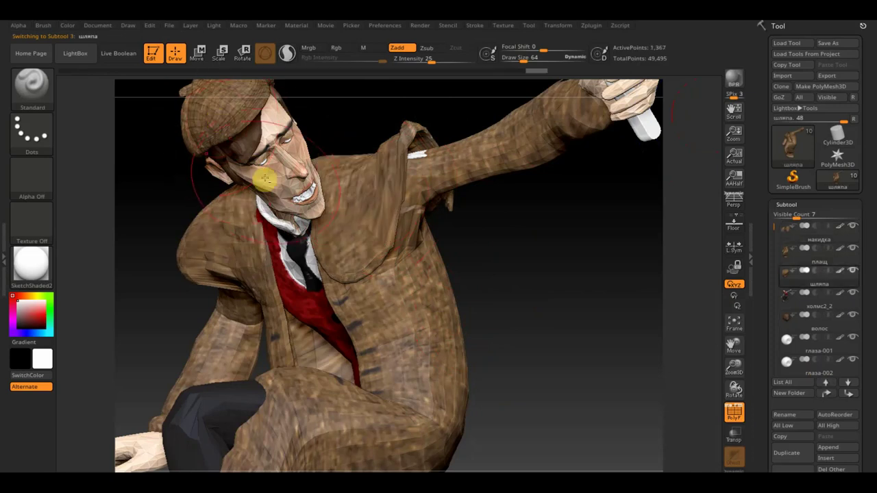
pyautogui.moveTo(430, 268)
pyautogui.mouseDown()
pyautogui.moveTo(516, 295)
pyautogui.moveTo(507, 286)
pyautogui.moveTo(523, 283)
pyautogui.moveTo(513, 283)
pyautogui.moveTo(510, 268)
pyautogui.mouseUp()
pyautogui.keyDown('alt'); pyautogui.click(472, 174); pyautogui.keyUp('alt')
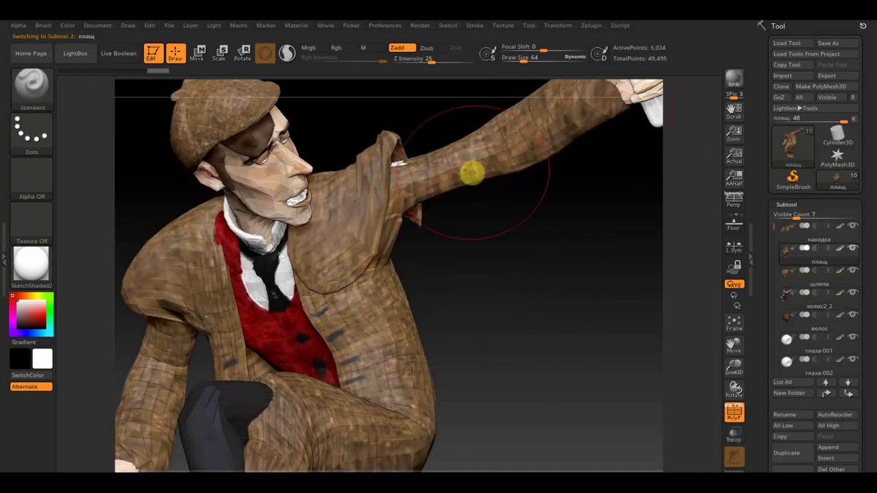
pyautogui.moveTo(433, 211)
pyautogui.mouseDown()
pyautogui.moveTo(429, 250)
pyautogui.moveTo(376, 256)
pyautogui.moveTo(389, 256)
pyautogui.mouseUp()
pyautogui.moveTo(525, 58); pyautogui.dragTo(520, 59)
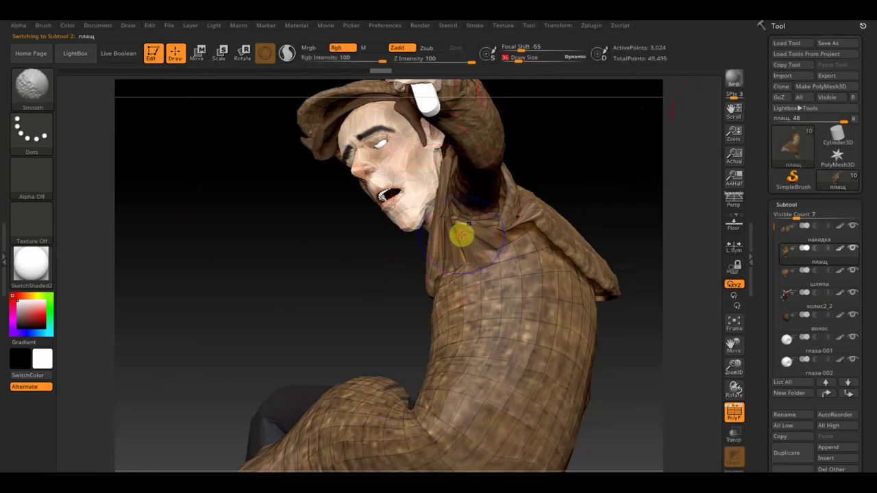
pyautogui.moveTo(570, 219)
pyautogui.mouseDown()
pyautogui.moveTo(593, 184)
pyautogui.moveTo(519, 231)
pyautogui.mouseUp()
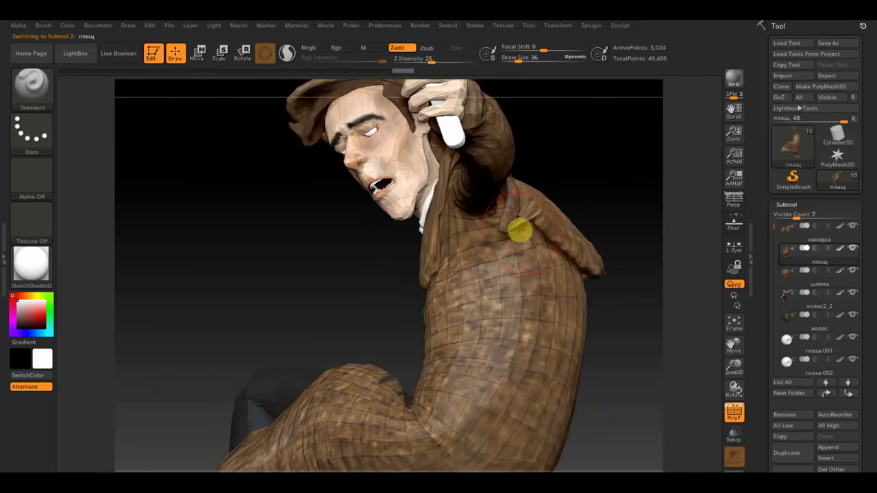
pyautogui.keyDown('alt'); pyautogui.click(539, 213); pyautogui.keyUp('alt')
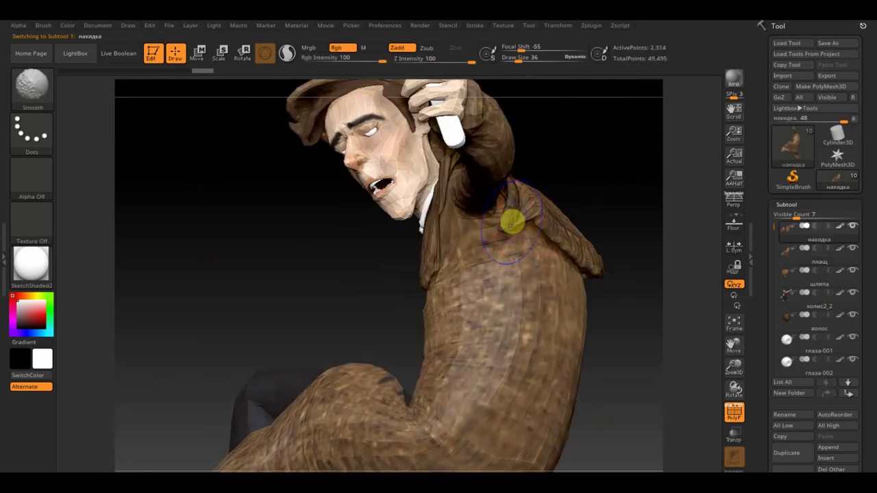
pyautogui.moveTo(579, 186)
pyautogui.mouseDown()
pyautogui.moveTo(509, 235)
pyautogui.moveTo(557, 172)
pyautogui.moveTo(556, 147)
pyautogui.moveTo(469, 232)
pyautogui.moveTo(487, 248)
pyautogui.moveTo(538, 249)
pyautogui.moveTo(562, 237)
pyautogui.moveTo(622, 325)
pyautogui.moveTo(580, 309)
pyautogui.moveTo(557, 328)
pyautogui.moveTo(535, 308)
pyautogui.mouseUp()
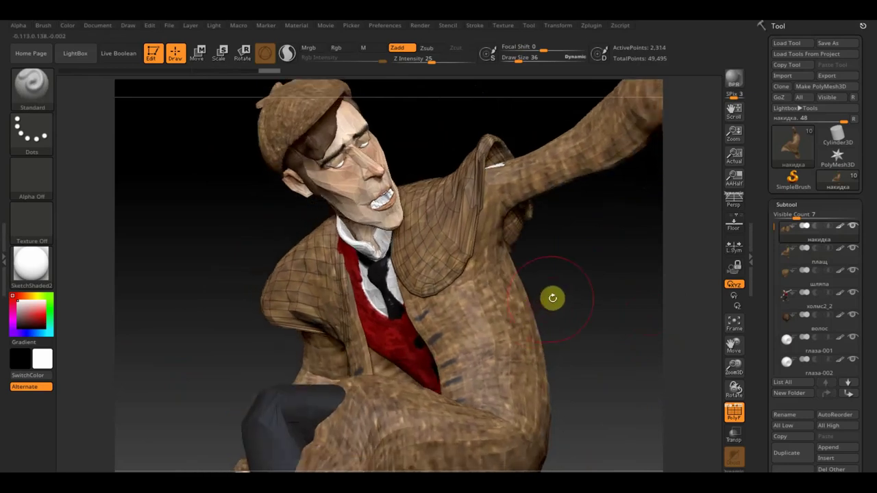
# Subdivide холмс2_2 with Ctrl+D, turn PolyF off, and make the coat плащ active
pyautogui.keyDown('alt'); pyautogui.click(355, 199); pyautogui.keyUp('alt')
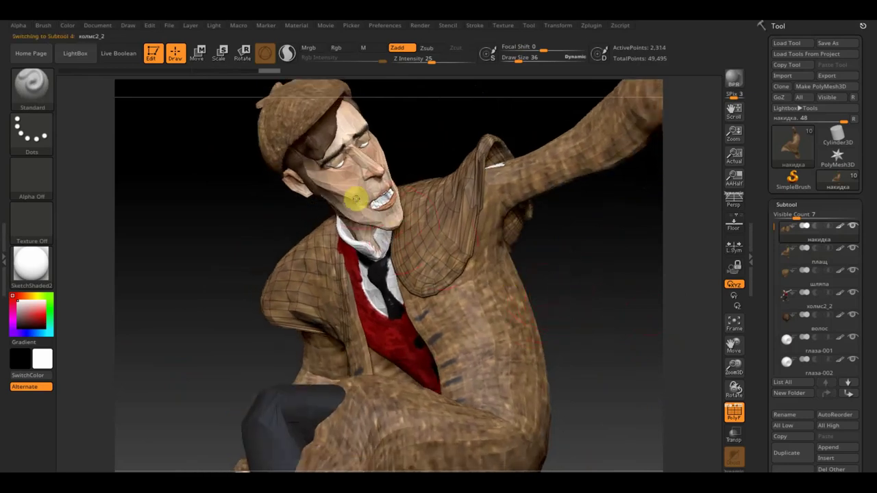
pyautogui.press('ctrl')
pyautogui.hotkey('ctrl', 'd')
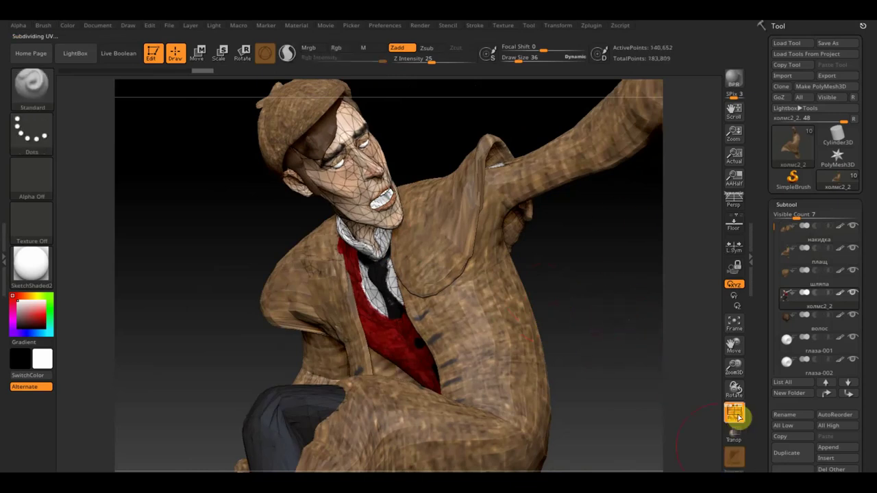
pyautogui.click(733, 411)
pyautogui.moveTo(604, 311)
pyautogui.mouseDown()
pyautogui.moveTo(583, 313)
pyautogui.moveTo(607, 286)
pyautogui.moveTo(613, 299)
pyautogui.moveTo(548, 206)
pyautogui.mouseUp()
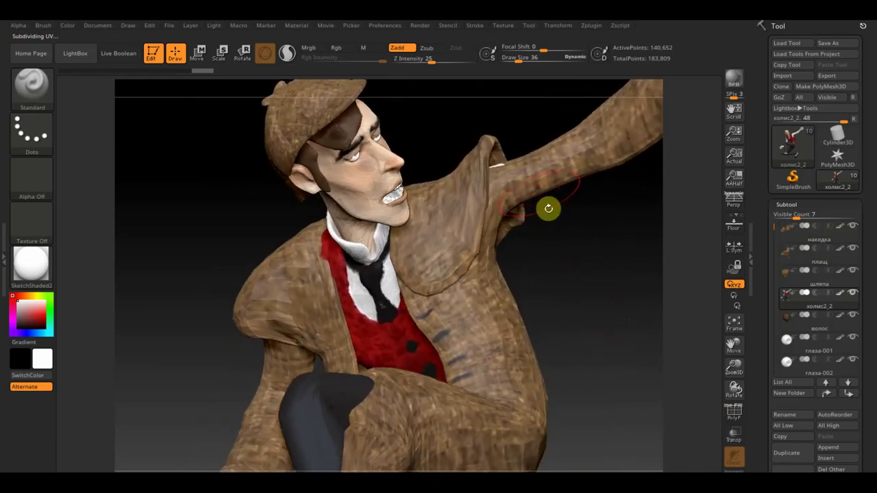
pyautogui.keyDown('alt'); pyautogui.click(540, 193); pyautogui.keyUp('alt')
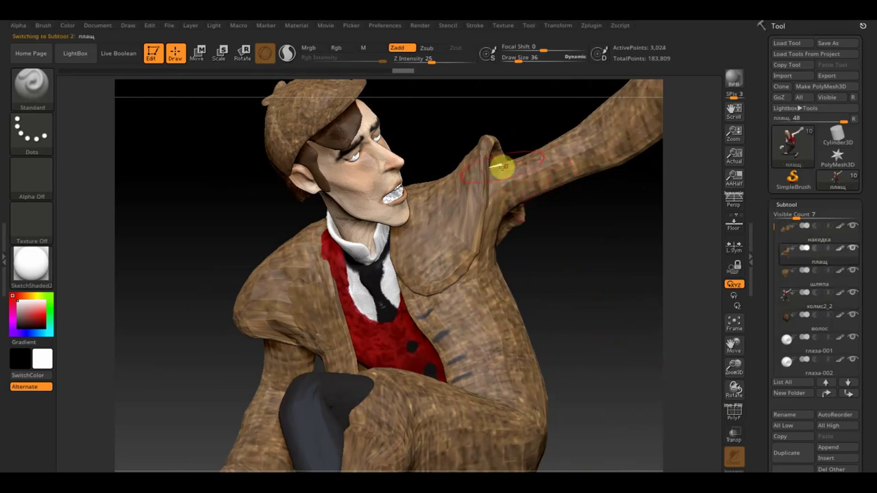
pyautogui.click(33, 83)
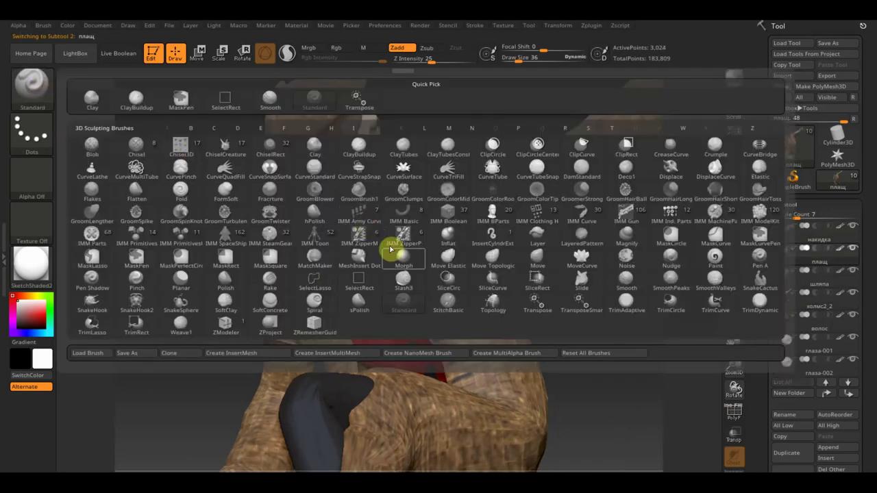
# With the Move Topologic brush at size 69, pull the coat front down over the leg
pyautogui.click(490, 263)
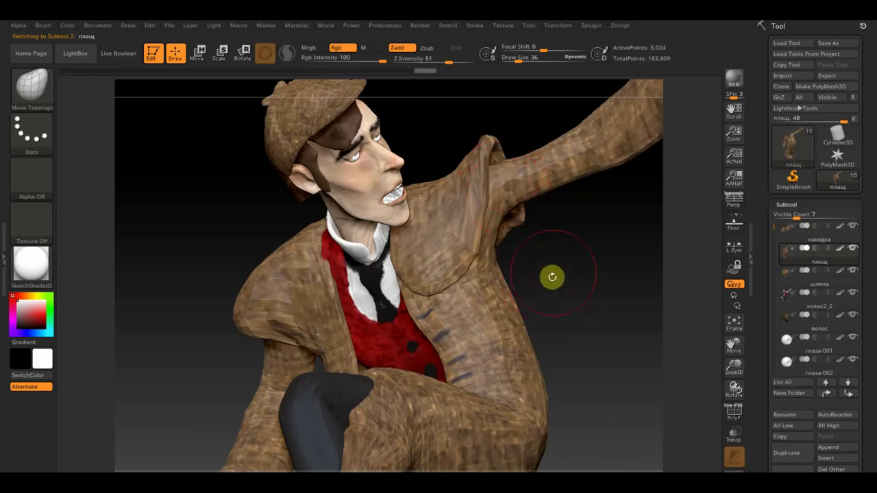
pyautogui.moveTo(566, 290); pyautogui.dragTo(533, 208)
pyautogui.moveTo(505, 294)
pyautogui.mouseDown()
pyautogui.moveTo(599, 352)
pyautogui.moveTo(546, 336)
pyautogui.moveTo(489, 300)
pyautogui.mouseUp()
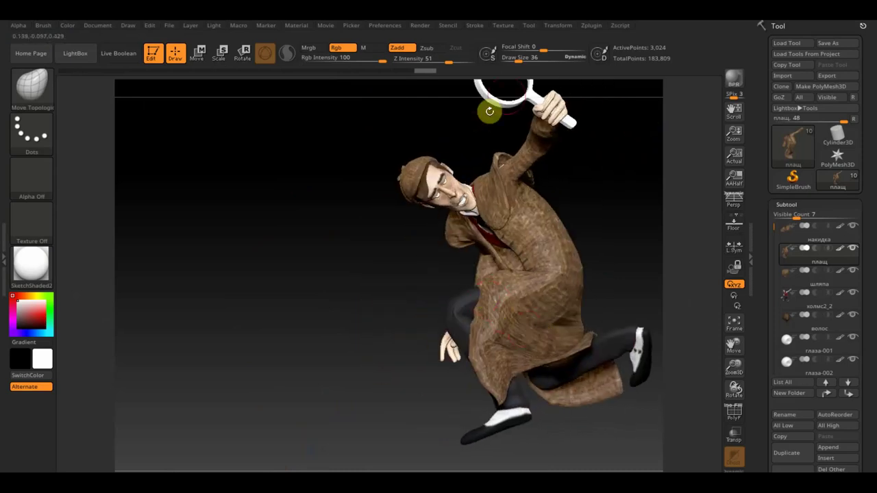
pyautogui.click(521, 59)
pyautogui.moveTo(523, 60); pyautogui.dragTo(525, 59)
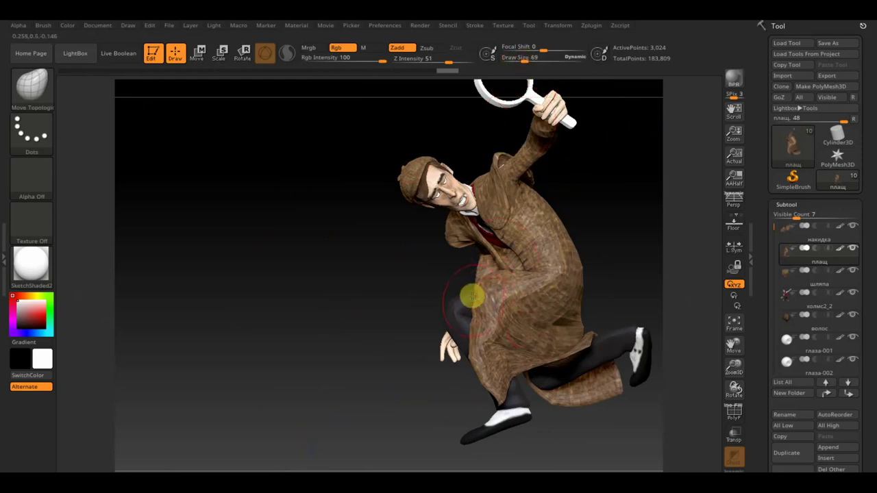
pyautogui.moveTo(342, 323); pyautogui.dragTo(430, 335)
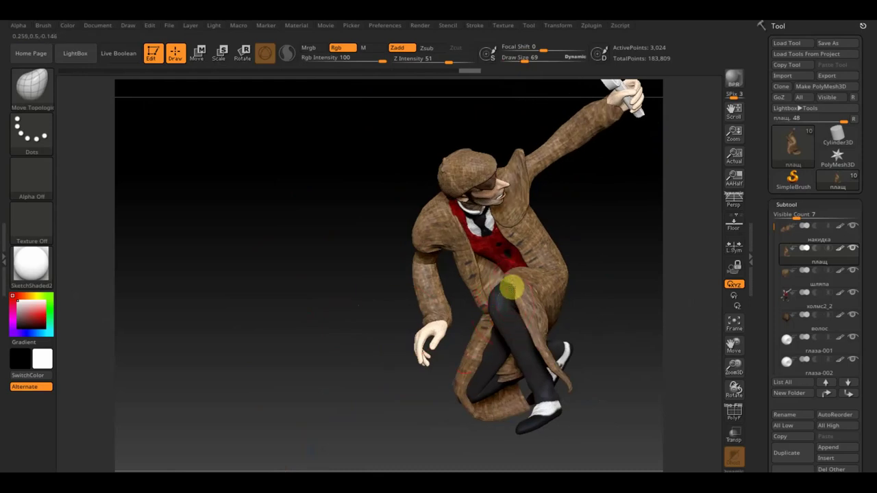
pyautogui.moveTo(521, 269)
pyautogui.mouseDown()
pyautogui.moveTo(536, 335)
pyautogui.moveTo(596, 372)
pyautogui.moveTo(593, 384)
pyautogui.moveTo(616, 373)
pyautogui.moveTo(618, 358)
pyautogui.mouseUp()
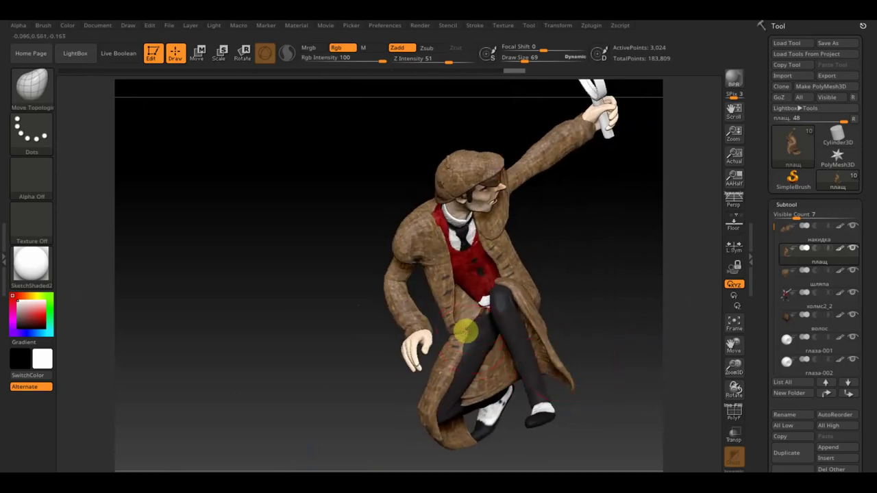
# Orbit the figure through side, front and back views to inspect it
pyautogui.moveTo(310, 271)
pyautogui.mouseDown()
pyautogui.moveTo(290, 283)
pyautogui.moveTo(296, 295)
pyautogui.moveTo(335, 274)
pyautogui.mouseUp()
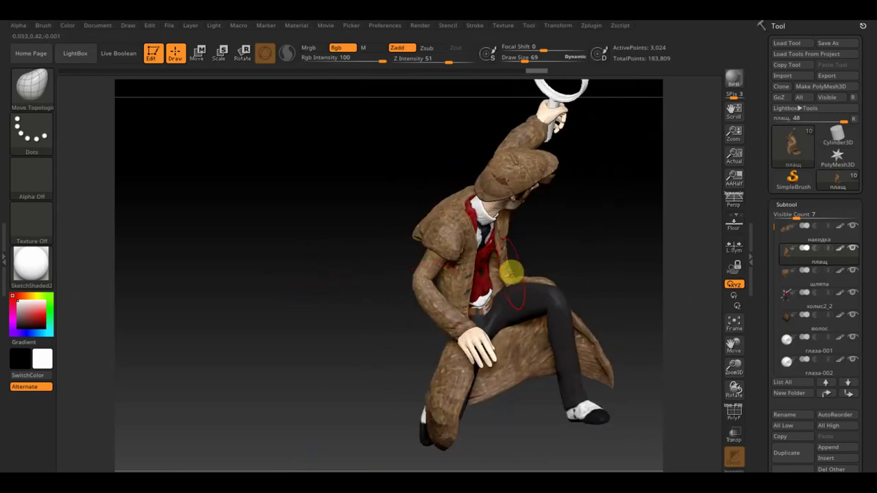
pyautogui.moveTo(517, 267)
pyautogui.mouseDown(button='right')
pyautogui.moveTo(535, 258)
pyautogui.moveTo(501, 284)
pyautogui.moveTo(527, 290)
pyautogui.mouseUp(button='right')
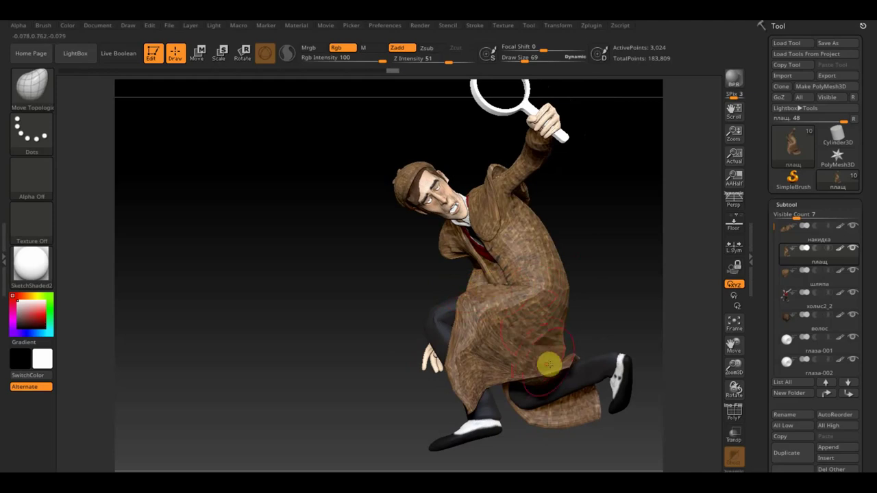
pyautogui.moveTo(582, 372)
pyautogui.mouseDown(button='right')
pyautogui.moveTo(607, 359)
pyautogui.moveTo(589, 386)
pyautogui.moveTo(585, 355)
pyautogui.mouseUp(button='right')
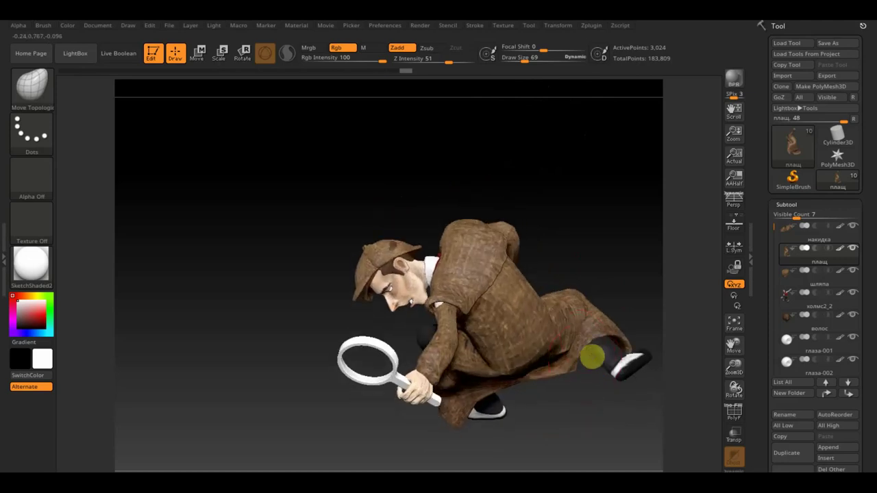
pyautogui.moveTo(583, 240); pyautogui.dragTo(574, 245, button='right')
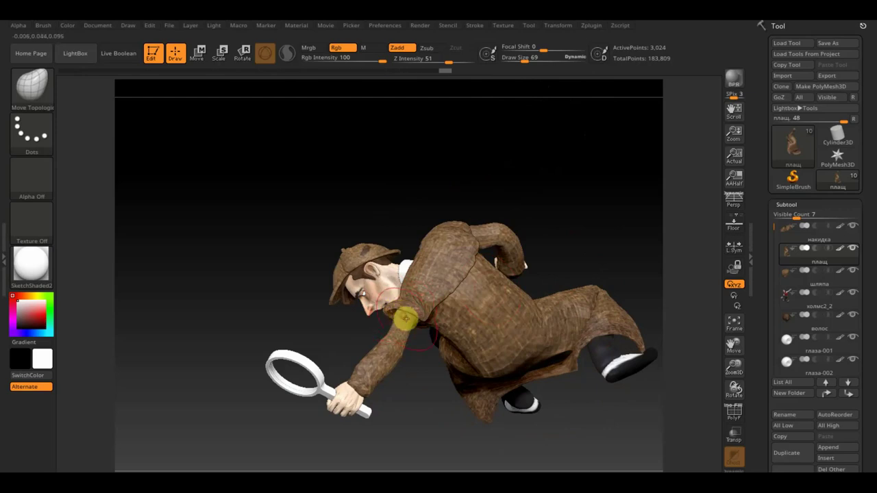
pyautogui.moveTo(568, 255); pyautogui.dragTo(419, 310, button='right')
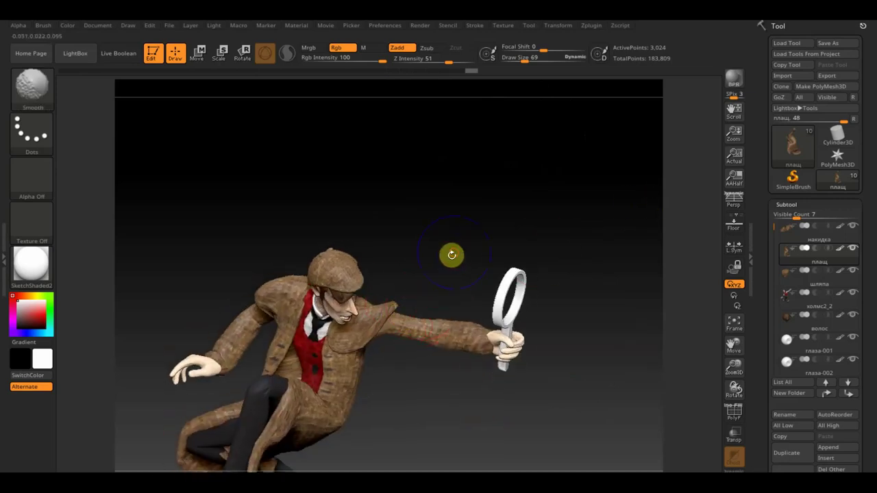
pyautogui.moveTo(452, 255); pyautogui.dragTo(454, 260, button='right')
pyautogui.moveTo(455, 405)
pyautogui.mouseDown(button='right')
pyautogui.moveTo(484, 386)
pyautogui.moveTo(497, 309)
pyautogui.moveTo(487, 327)
pyautogui.moveTo(497, 344)
pyautogui.moveTo(458, 352)
pyautogui.moveTo(466, 368)
pyautogui.moveTo(448, 372)
pyautogui.moveTo(454, 338)
pyautogui.mouseUp(button='right')
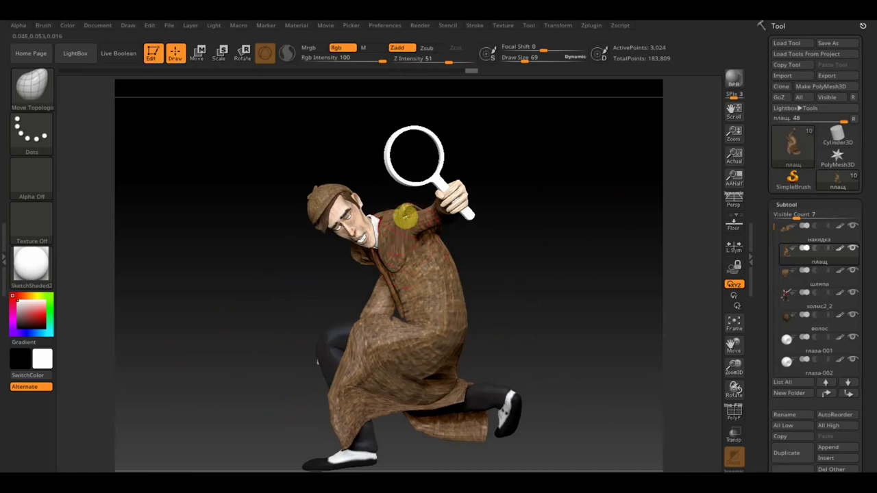
pyautogui.moveTo(404, 215)
pyautogui.mouseDown(button='right')
pyautogui.moveTo(499, 294)
pyautogui.moveTo(434, 304)
pyautogui.moveTo(607, 223)
pyautogui.moveTo(524, 235)
pyautogui.moveTo(480, 229)
pyautogui.mouseUp(button='right')
# Make the cloak накидка the active subtool and view the figure from behind and the side
pyautogui.keyDown('alt'); pyautogui.click(298, 235); pyautogui.keyUp('alt')
pyautogui.moveTo(288, 224); pyautogui.dragTo(229, 156, button='right')
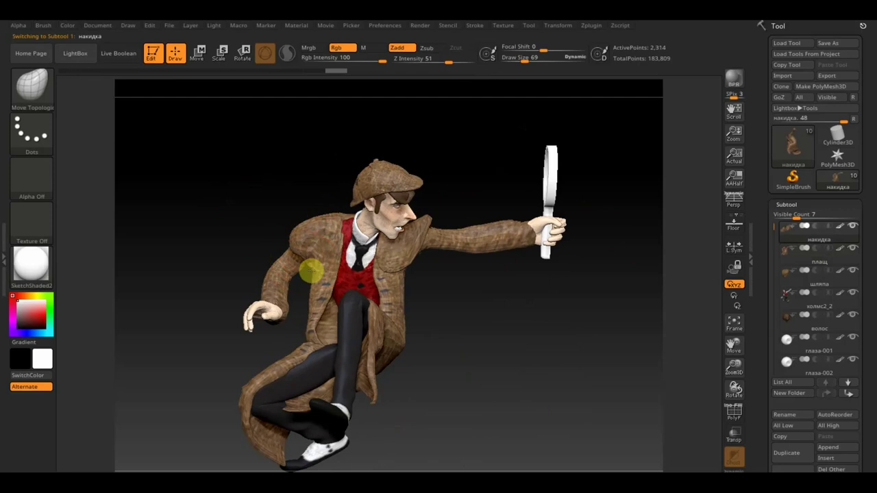
pyautogui.moveTo(310, 271)
pyautogui.mouseDown(button='right')
pyautogui.moveTo(243, 213)
pyautogui.moveTo(270, 242)
pyautogui.moveTo(326, 263)
pyautogui.moveTo(473, 291)
pyautogui.moveTo(431, 285)
pyautogui.moveTo(430, 272)
pyautogui.mouseUp(button='right')
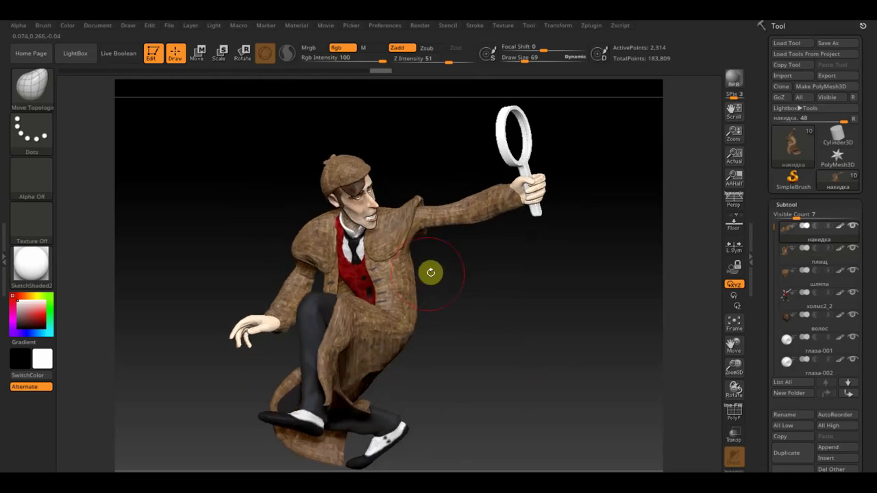
pyautogui.moveTo(479, 292)
pyautogui.mouseDown(button='right')
pyautogui.moveTo(468, 300)
pyautogui.moveTo(384, 270)
pyautogui.mouseUp(button='right')
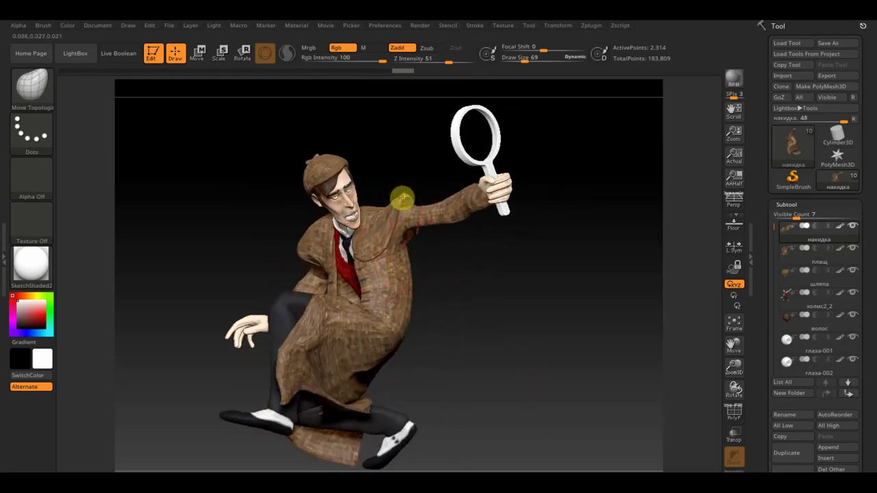
pyautogui.moveTo(438, 285)
pyautogui.mouseDown(button='right')
pyautogui.moveTo(475, 303)
pyautogui.moveTo(322, 253)
pyautogui.mouseUp(button='right')
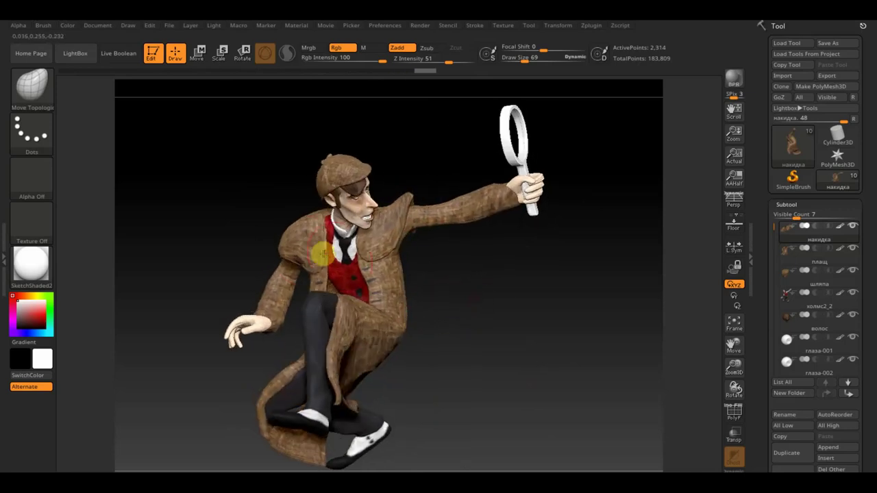
pyautogui.moveTo(264, 251)
pyautogui.mouseDown(button='right')
pyautogui.moveTo(253, 237)
pyautogui.moveTo(270, 240)
pyautogui.mouseUp(button='right')
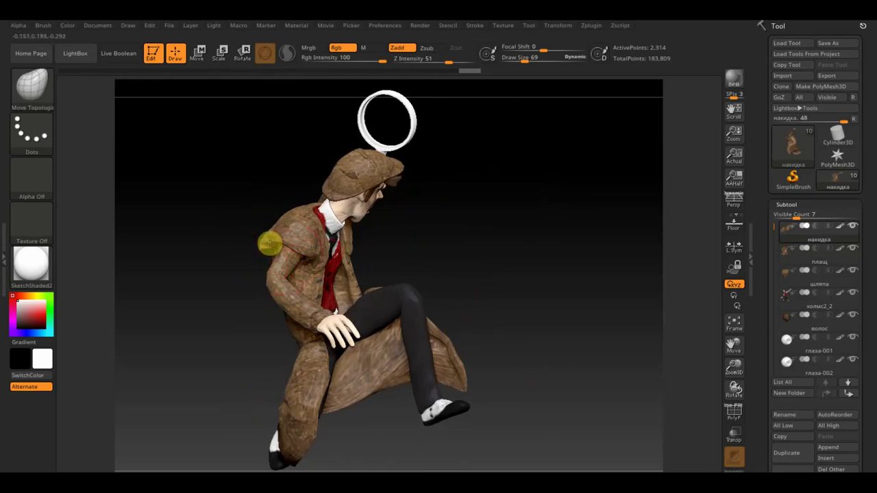
# Make the hat шляпа the active subtool and turn the figure to face front-right
pyautogui.keyDown('alt'); pyautogui.click(349, 174); pyautogui.keyUp('alt')
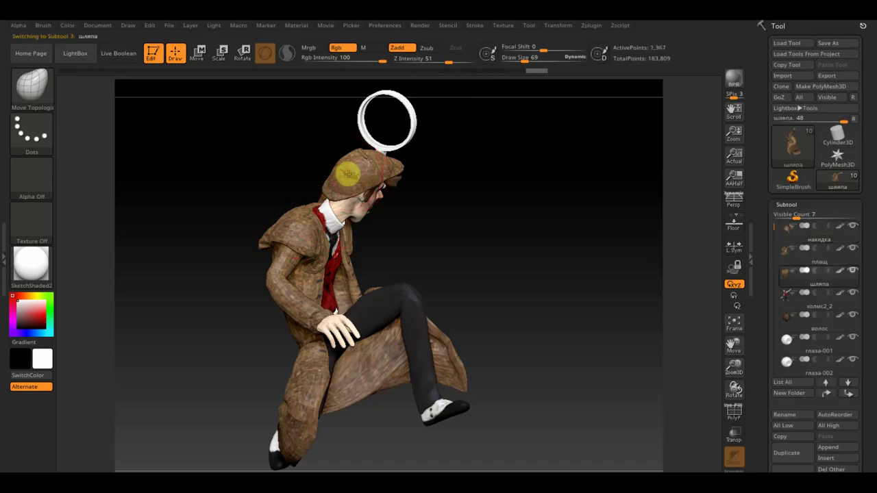
pyautogui.moveTo(411, 178); pyautogui.dragTo(377, 207)
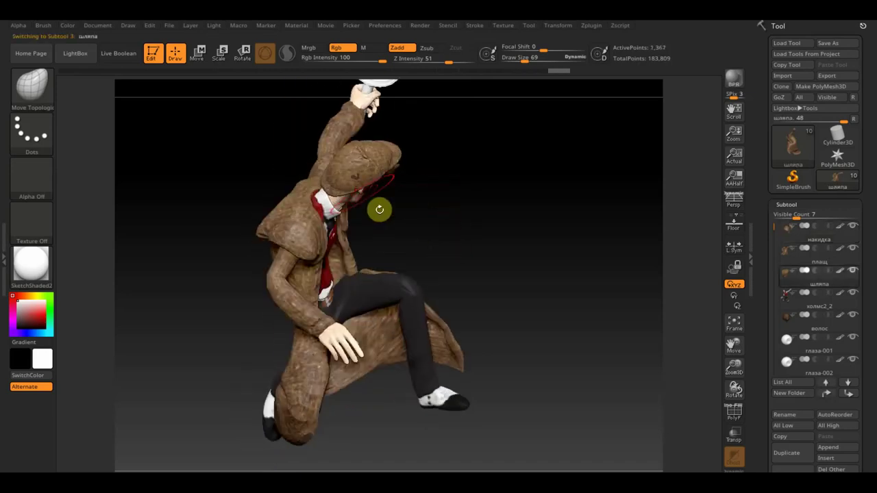
pyautogui.moveTo(411, 205)
pyautogui.mouseDown()
pyautogui.moveTo(439, 235)
pyautogui.moveTo(363, 237)
pyautogui.moveTo(487, 237)
pyautogui.moveTo(559, 259)
pyautogui.moveTo(506, 256)
pyautogui.moveTo(521, 265)
pyautogui.moveTo(572, 228)
pyautogui.mouseUp()
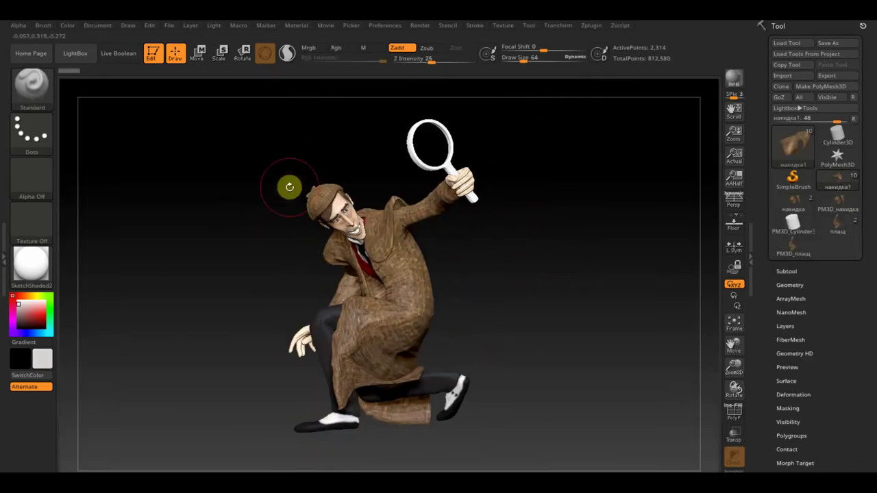
# In the expanded subtool list, go from глаза-001 and зубы2 to select накидка1, then start MergeDown
pyautogui.moveTo(532, 206)
pyautogui.mouseDown()
pyautogui.moveTo(544, 240)
pyautogui.moveTo(579, 241)
pyautogui.moveTo(571, 237)
pyautogui.moveTo(556, 235)
pyautogui.moveTo(699, 274)
pyautogui.mouseUp()
pyautogui.click(795, 269)
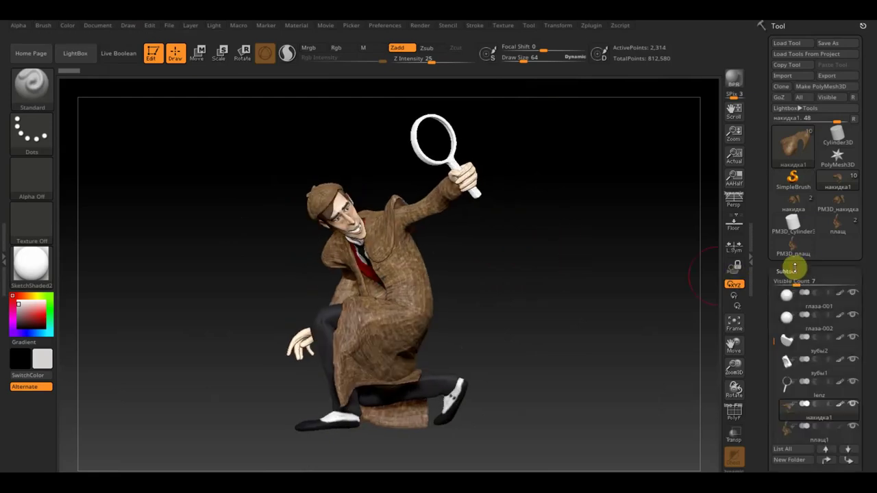
pyautogui.click(793, 312)
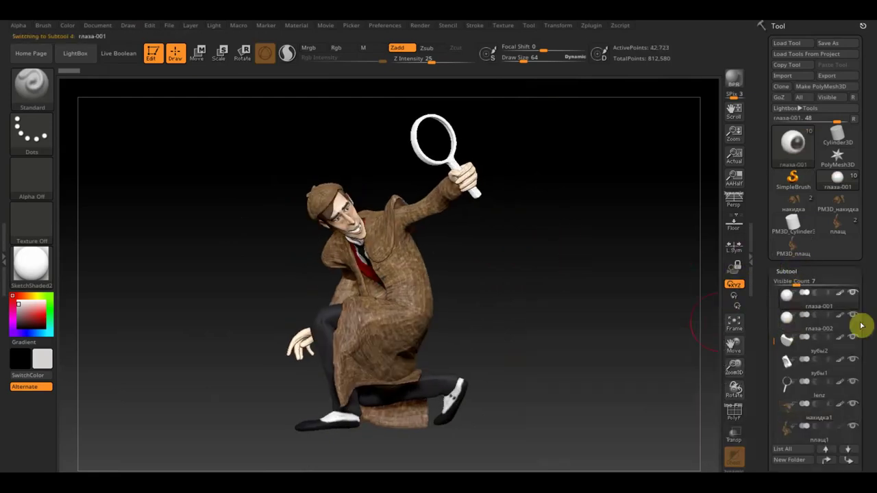
pyautogui.moveTo(864, 320); pyautogui.dragTo(867, 267)
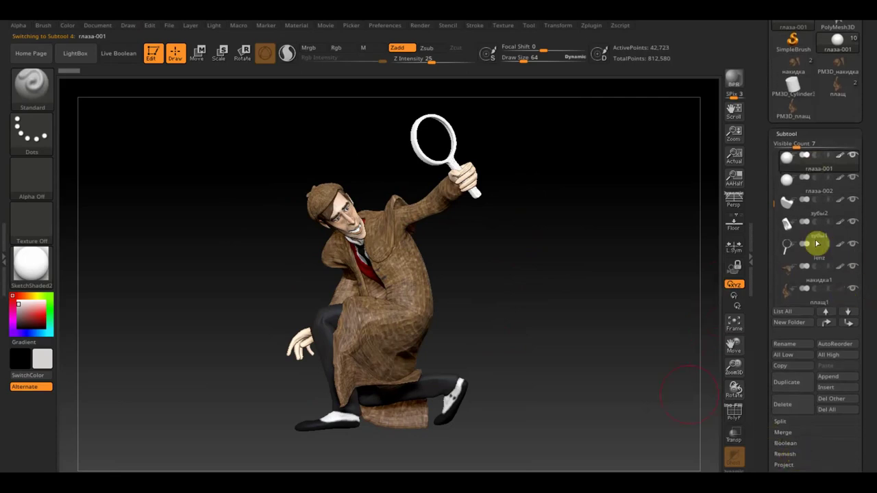
pyautogui.moveTo(874, 436)
pyautogui.mouseDown()
pyautogui.moveTo(870, 389)
pyautogui.moveTo(861, 427)
pyautogui.mouseUp()
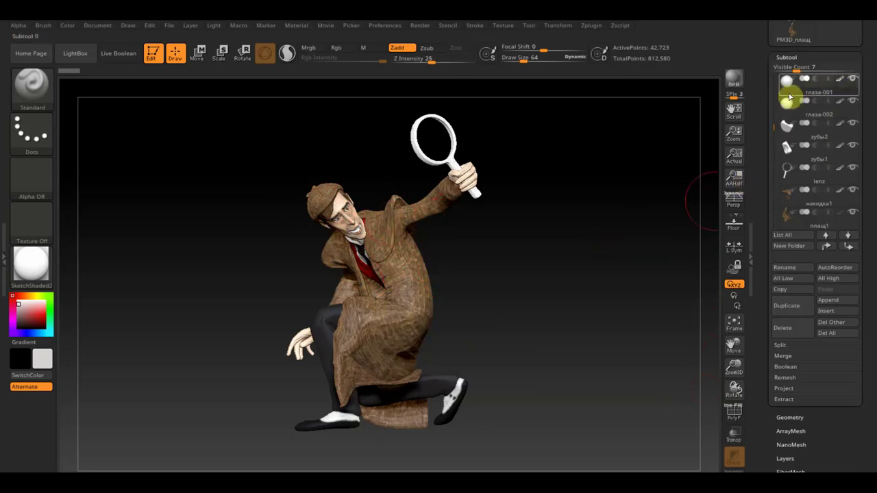
pyautogui.click(831, 133)
pyautogui.moveTo(819, 145)
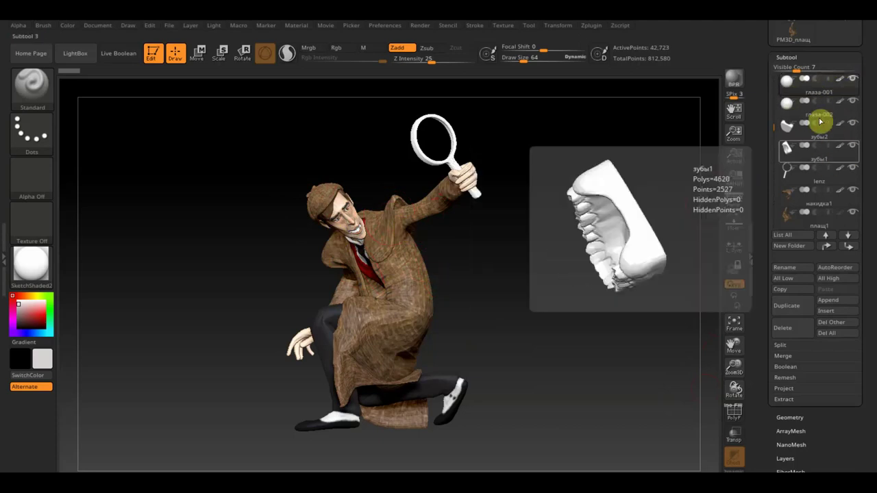
pyautogui.click(798, 202)
pyautogui.click(798, 204)
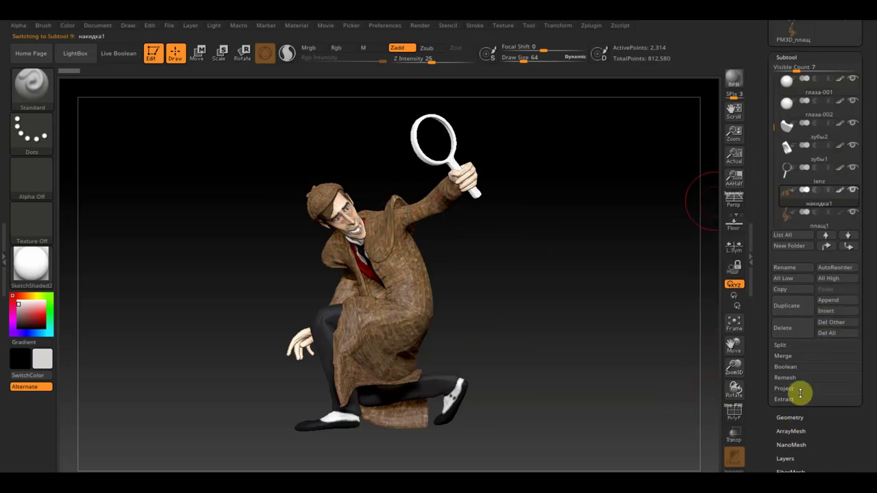
pyautogui.click(784, 357)
# MergeDown the cloak накидка1 into the coat below, confirm, and rotate to check it
pyautogui.click(792, 375)
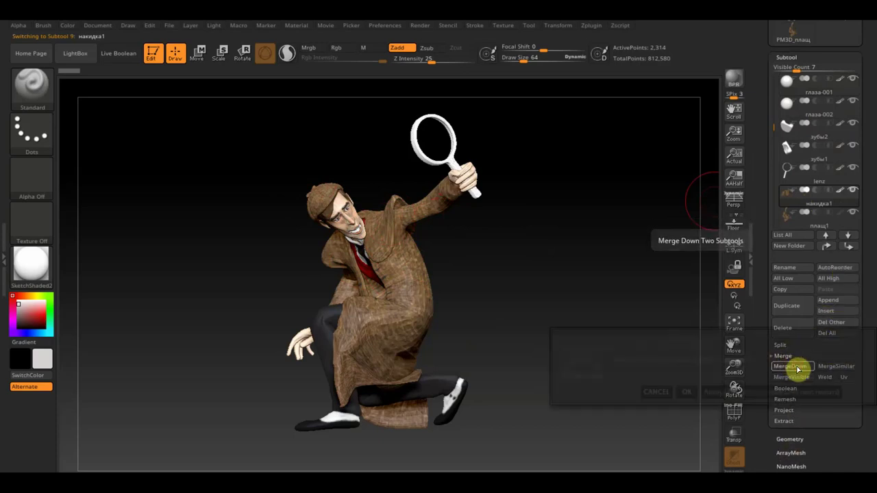
pyautogui.click(685, 392)
pyautogui.moveTo(401, 291); pyautogui.dragTo(630, 183, button='right')
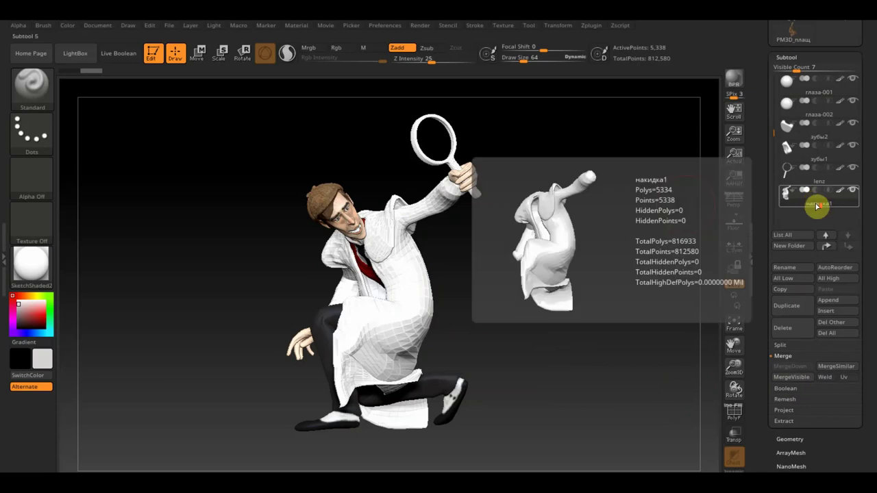
pyautogui.moveTo(873, 218); pyautogui.dragTo(867, 170)
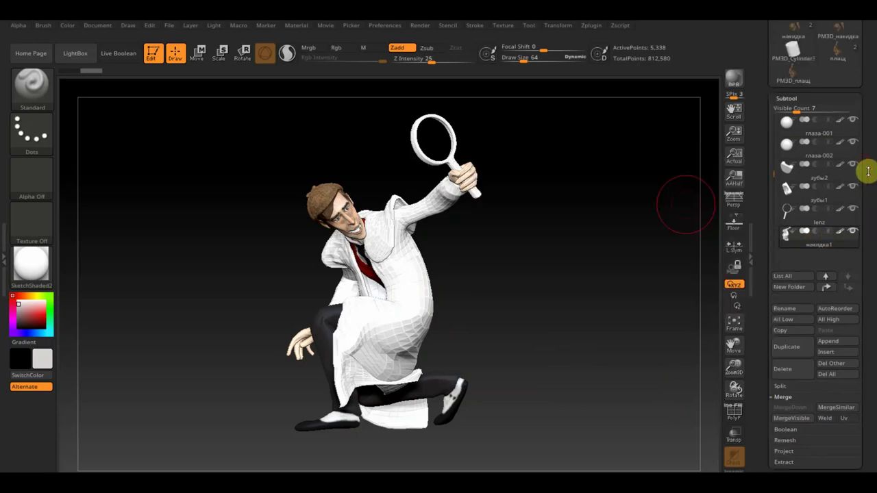
# Solo the merged cloak, then make body холмс2_2 active and show the hair волос
pyautogui.press('n')
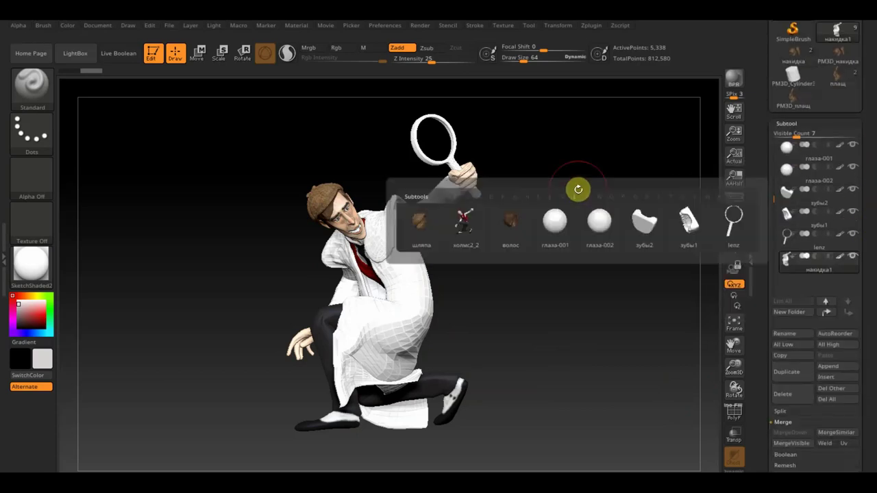
pyautogui.click(461, 232)
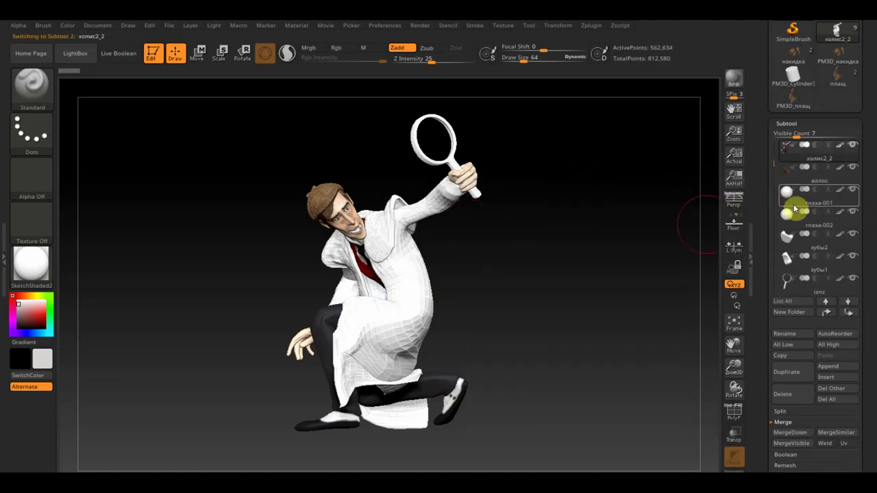
pyautogui.press('n')
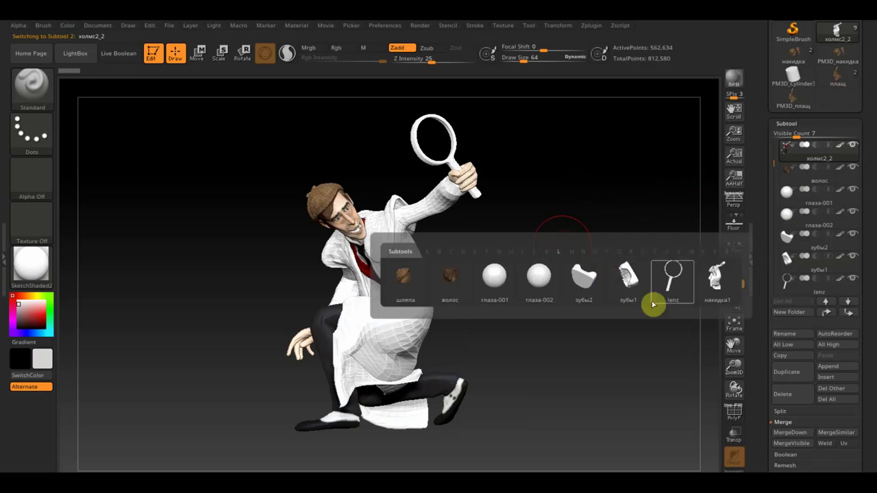
pyautogui.click(715, 279)
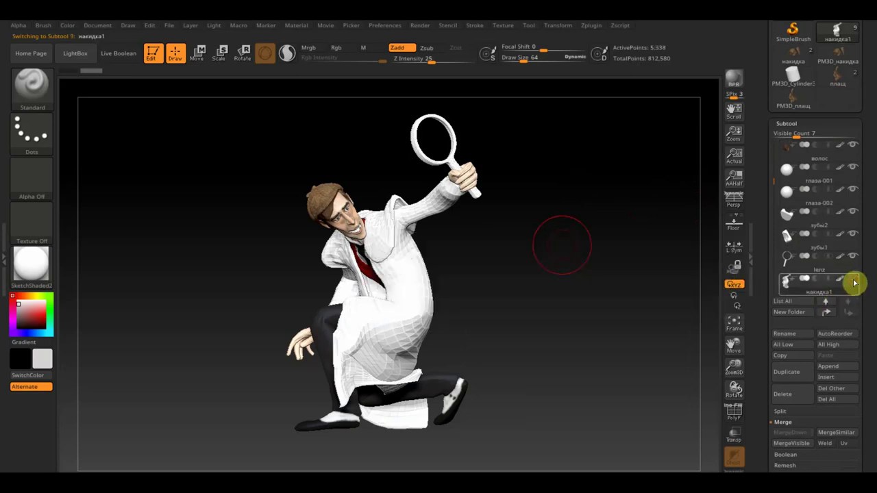
pyautogui.moveTo(818, 279)
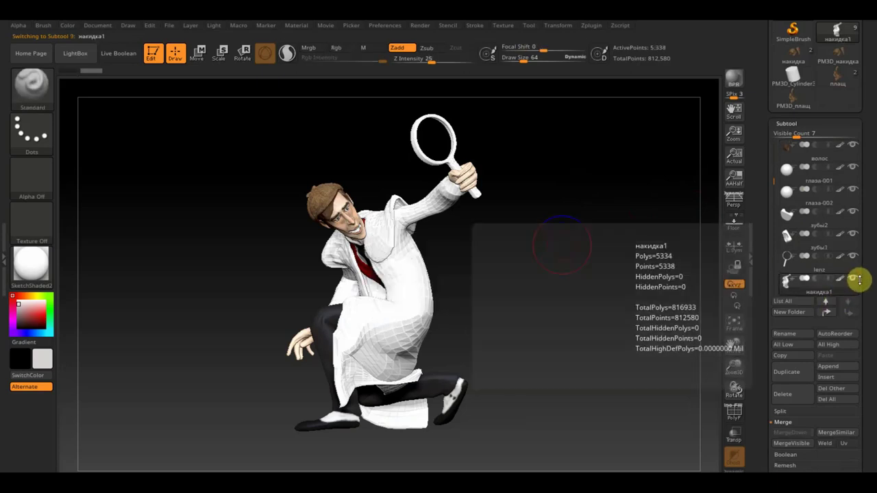
pyautogui.click(855, 279)
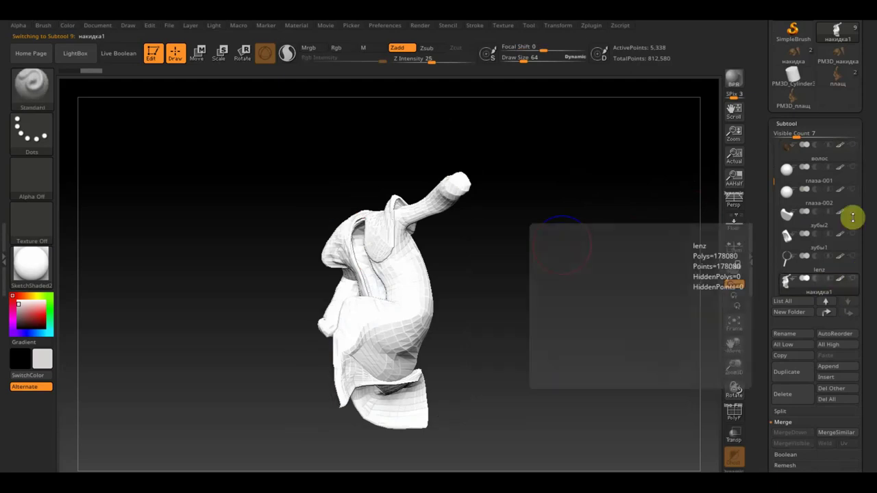
pyautogui.press('n')
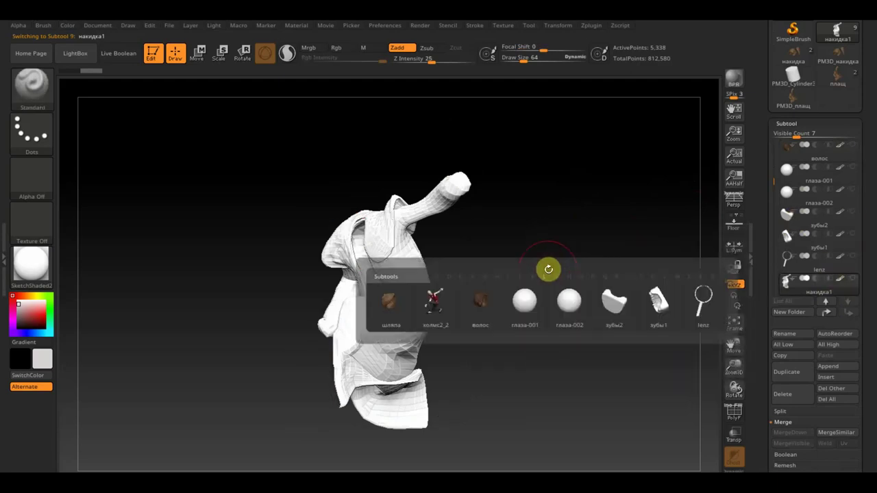
pyautogui.click(447, 298)
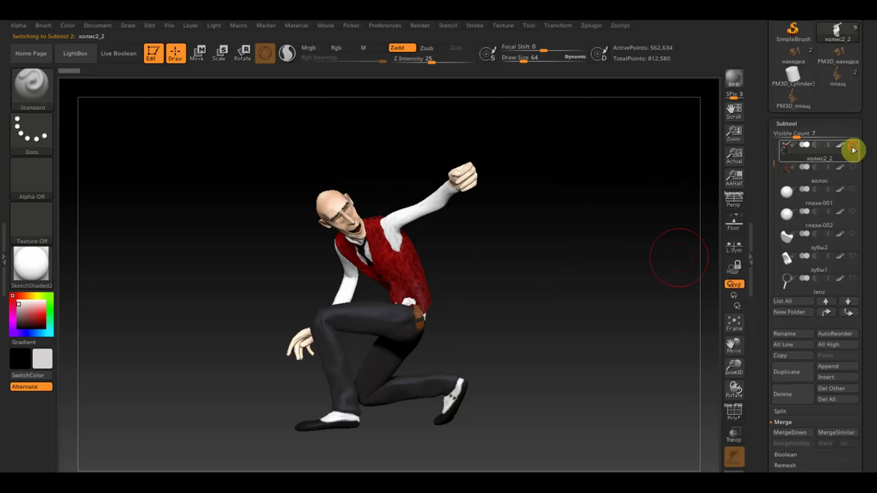
pyautogui.click(854, 167)
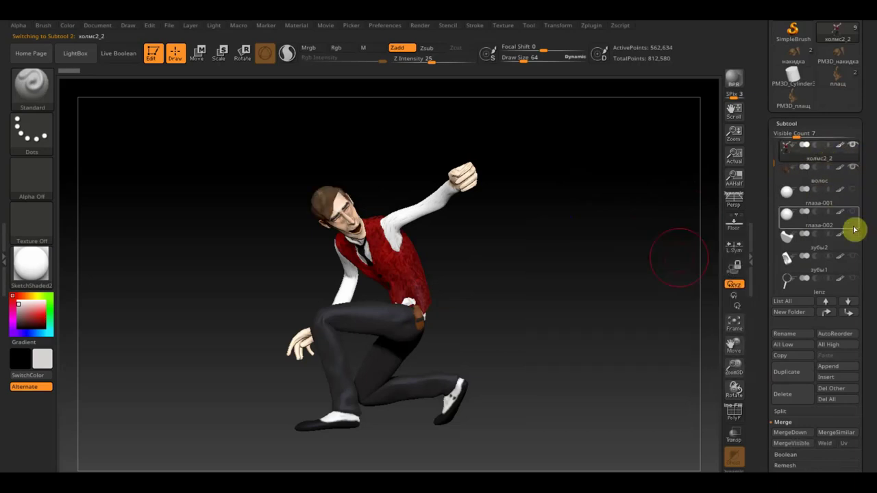
# Make the hat шляпа active from the N popup and turn on Uv in the Merge settings
pyautogui.press('n')
pyautogui.moveTo(374, 336)
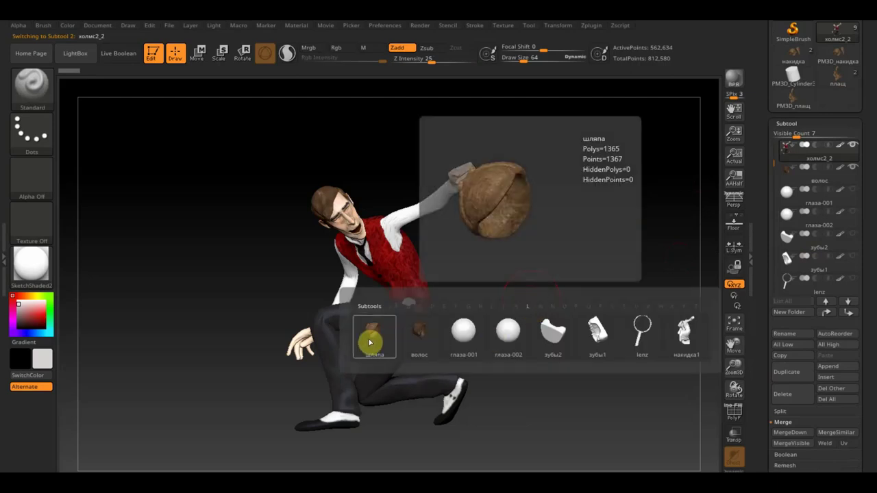
pyautogui.click(370, 335)
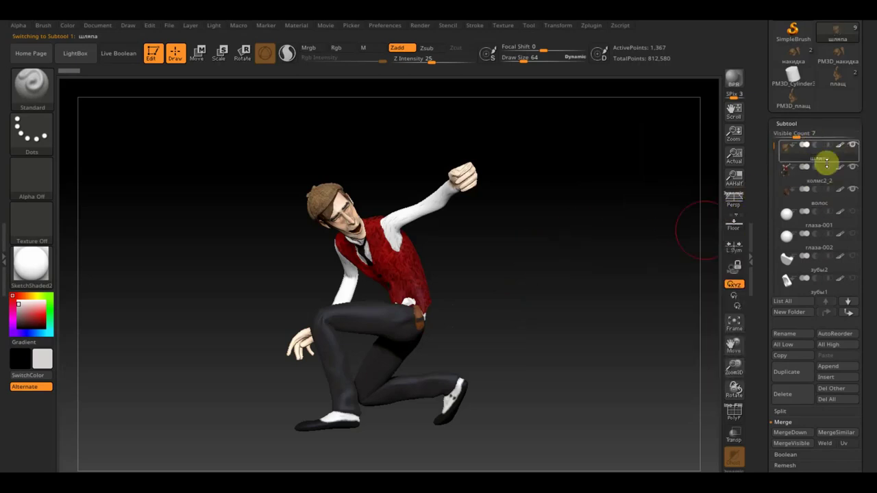
pyautogui.moveTo(869, 382); pyautogui.dragTo(868, 335)
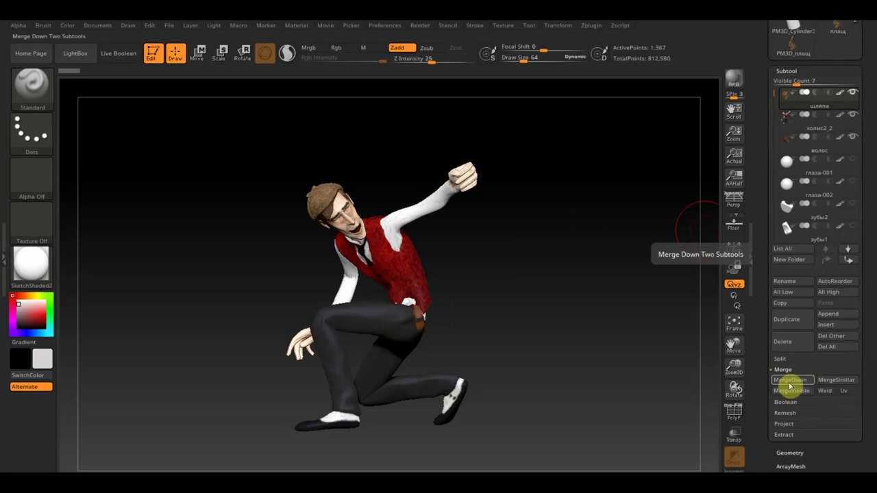
pyautogui.click(851, 391)
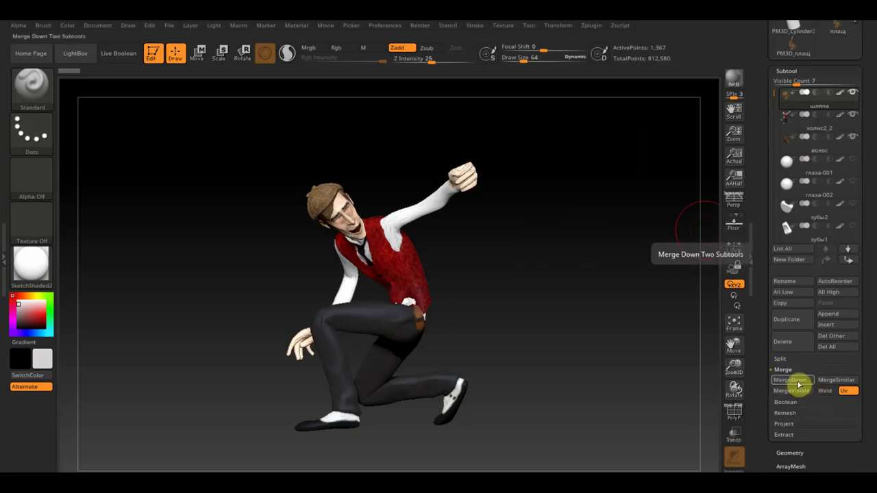
# MergeDown the hat шляпа into the body, confirm, and rotate to inspect the result
pyautogui.click(798, 381)
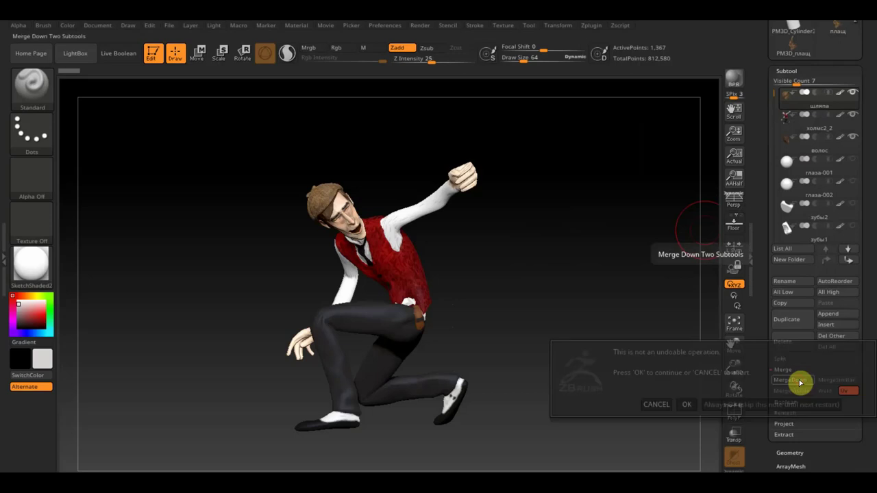
pyautogui.click(684, 404)
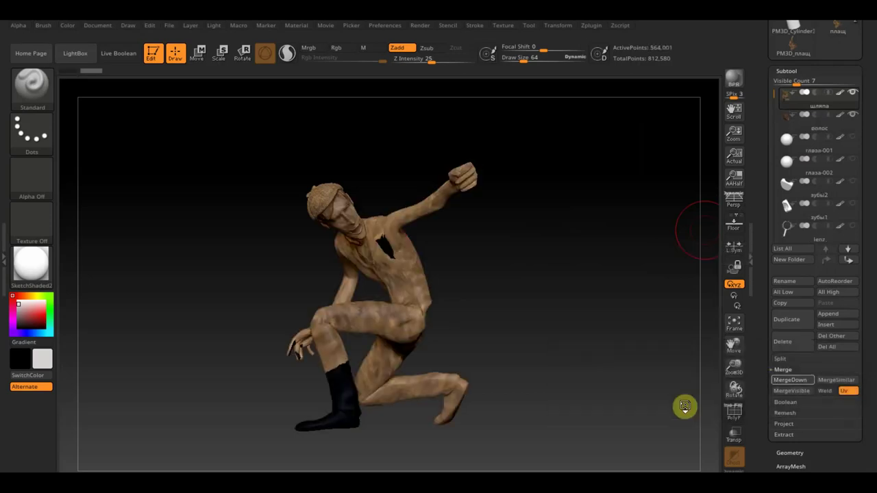
pyautogui.moveTo(528, 313)
pyautogui.mouseDown()
pyautogui.moveTo(574, 317)
pyautogui.moveTo(550, 322)
pyautogui.mouseUp()
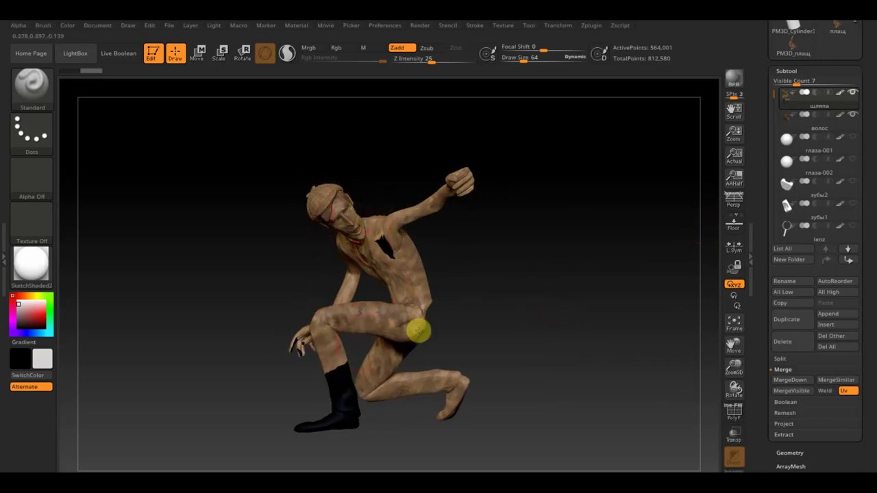
pyautogui.moveTo(555, 315)
pyautogui.mouseDown()
pyautogui.moveTo(523, 324)
pyautogui.moveTo(582, 317)
pyautogui.moveTo(562, 319)
pyautogui.mouseUp()
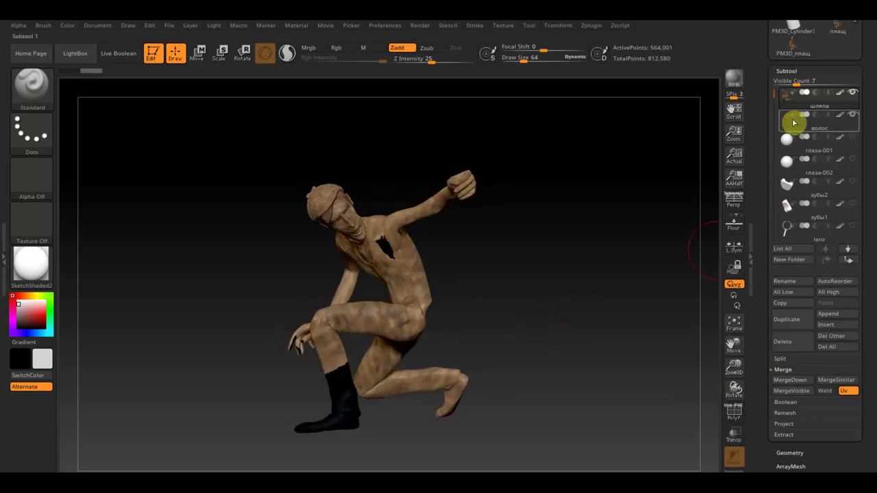
pyautogui.moveTo(816, 123)
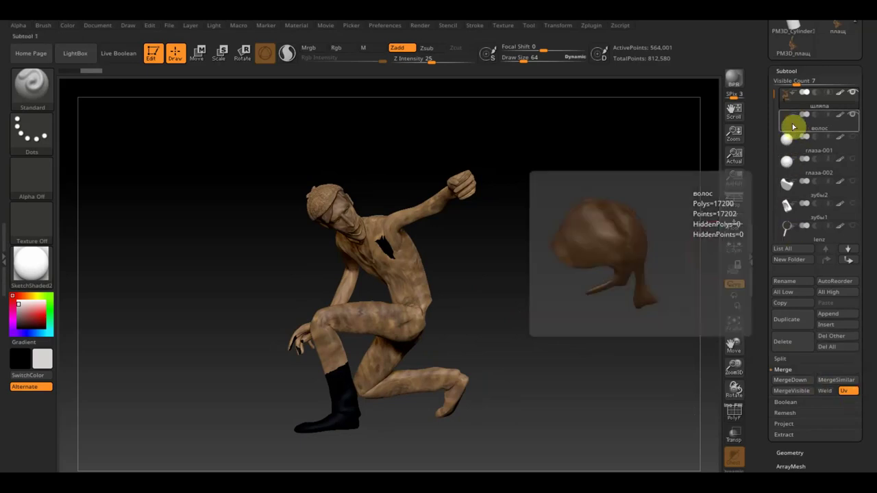
# With the hair subtool active, turn on Uv in the Merge settings
pyautogui.click(793, 127)
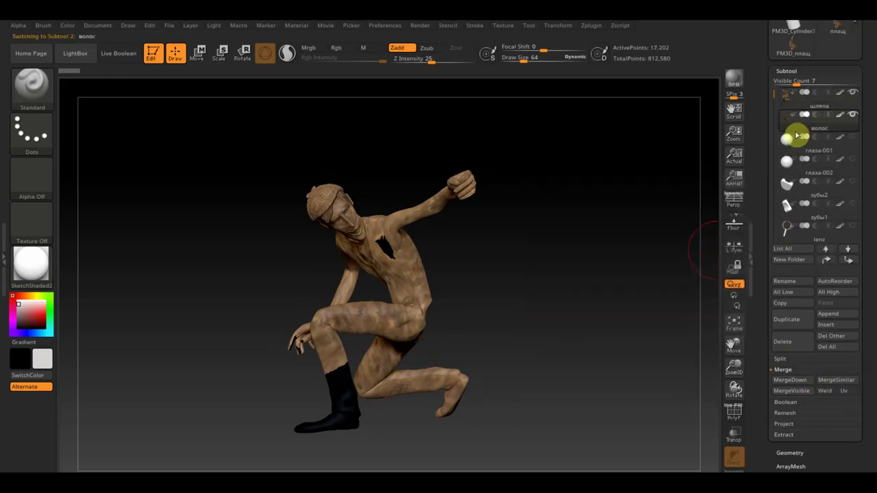
pyautogui.click(845, 391)
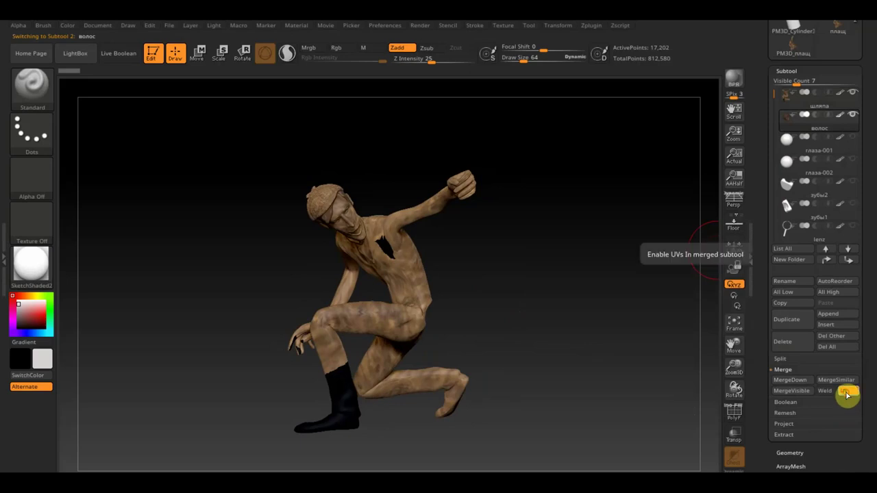
pyautogui.moveTo(556, 282)
pyautogui.mouseDown()
pyautogui.moveTo(532, 298)
pyautogui.moveTo(519, 336)
pyautogui.mouseUp()
# Select the hat subtool, MergeDown the hair into it, confirm, and inspect with the PolyF wireframe
pyautogui.click(797, 109)
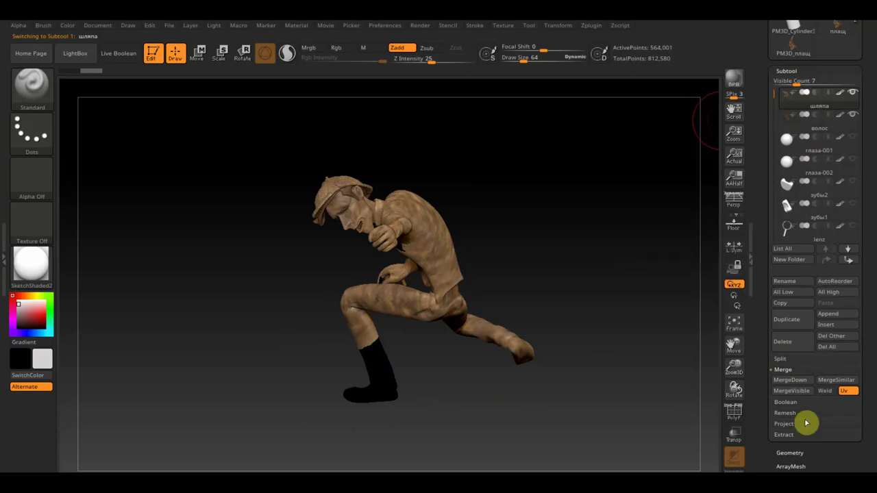
pyautogui.click(792, 380)
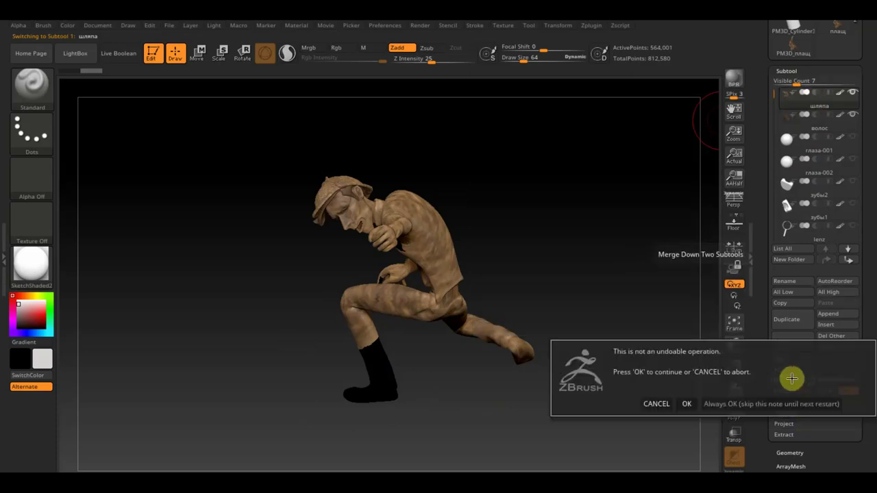
pyautogui.click(687, 403)
pyautogui.moveTo(646, 405)
pyautogui.mouseDown()
pyautogui.moveTo(596, 420)
pyautogui.moveTo(699, 309)
pyautogui.mouseUp()
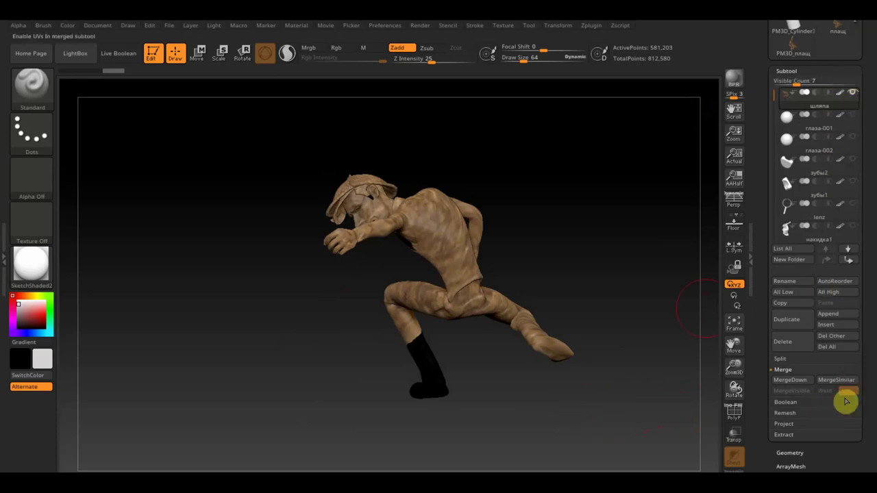
pyautogui.moveTo(550, 267); pyautogui.dragTo(580, 230)
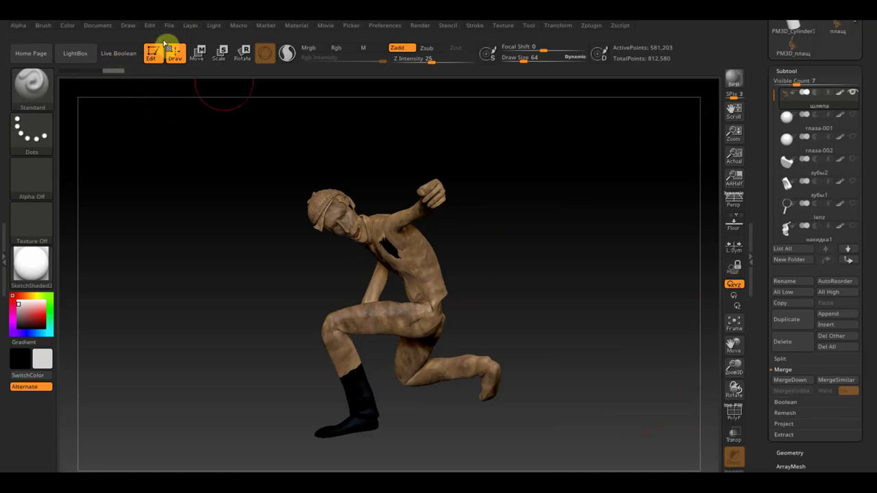
pyautogui.moveTo(466, 194)
pyautogui.mouseDown()
pyautogui.moveTo(538, 195)
pyautogui.moveTo(562, 270)
pyautogui.moveTo(541, 252)
pyautogui.moveTo(552, 290)
pyautogui.moveTo(560, 252)
pyautogui.moveTo(538, 294)
pyautogui.mouseUp()
pyautogui.click(735, 414)
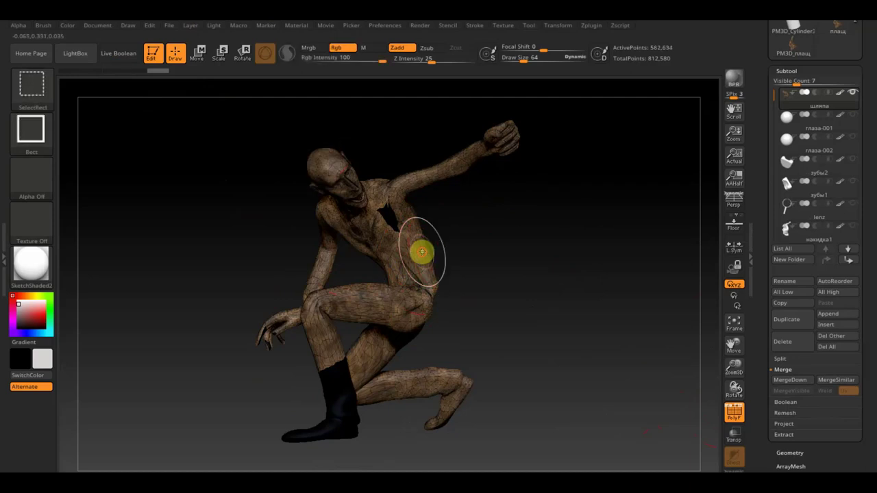
# Hide the hat part of the merged figure, re-enable PolyF, and rotate to view the back
pyautogui.keyDown('ctrl'); pyautogui.keyDown('shift'); pyautogui.click(425, 255); pyautogui.keyUp('shift'); pyautogui.keyUp('ctrl')
pyautogui.click(734, 412)
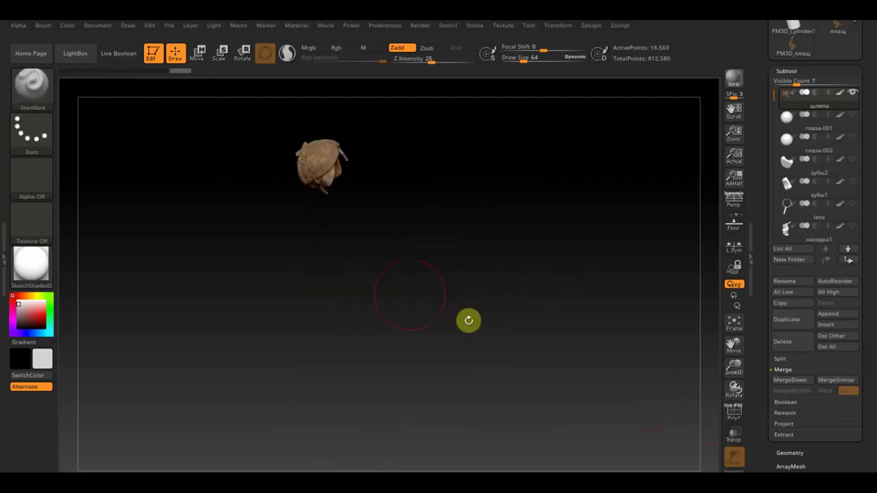
pyautogui.keyDown('ctrl'); pyautogui.keyDown('shift'); pyautogui.click(320, 172); pyautogui.keyUp('shift'); pyautogui.keyUp('ctrl')
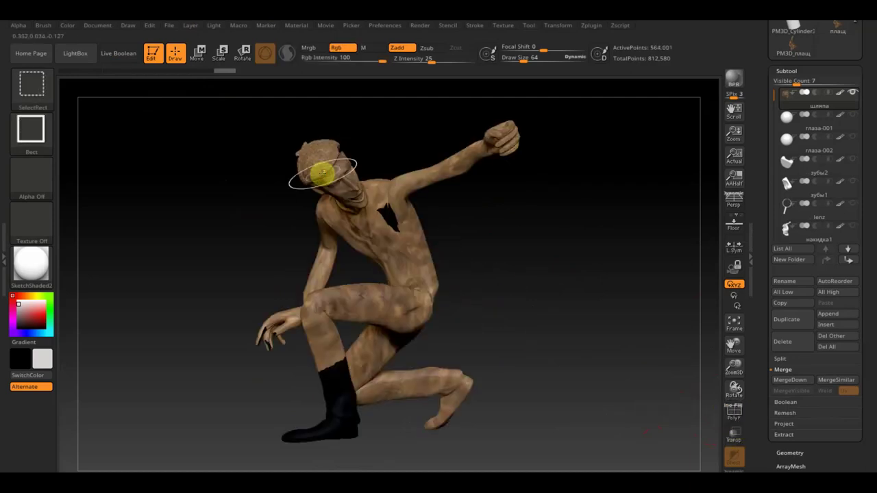
pyautogui.keyDown('ctrl'); pyautogui.keyDown('shift'); pyautogui.click(381, 261); pyautogui.keyUp('shift'); pyautogui.keyUp('ctrl')
pyautogui.keyDown('ctrl'); pyautogui.keyDown('shift'); pyautogui.click(470, 330); pyautogui.keyUp('shift'); pyautogui.keyUp('ctrl')
pyautogui.keyDown('ctrl'); pyautogui.keyDown('shift'); pyautogui.click(394, 296); pyautogui.keyUp('shift'); pyautogui.keyUp('ctrl')
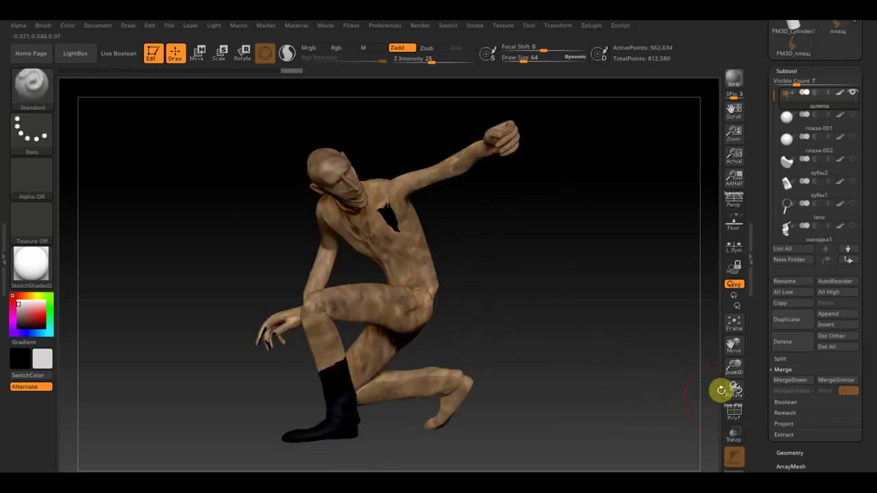
pyautogui.click(735, 412)
pyautogui.moveTo(583, 344)
pyautogui.mouseDown()
pyautogui.moveTo(527, 352)
pyautogui.moveTo(582, 340)
pyautogui.mouseUp()
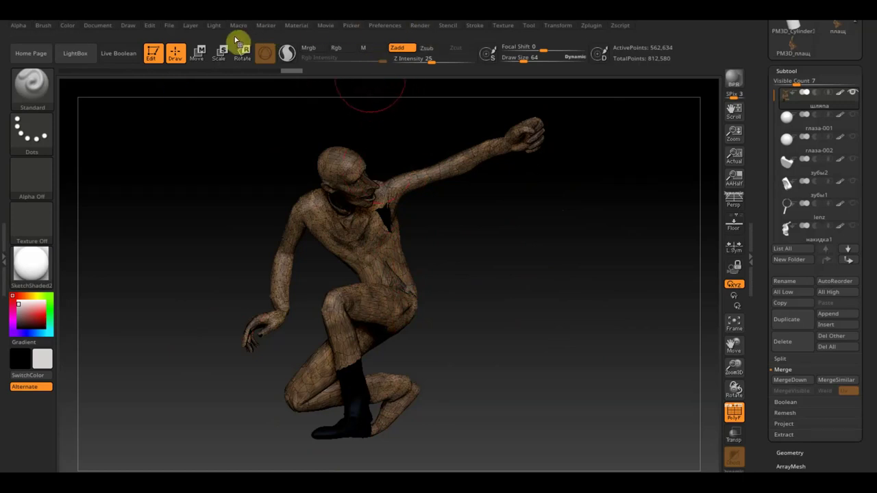
# Open the project ZBrushProjectxолмс в позе without saving changes and frame the whole figure
pyautogui.click(170, 26)
pyautogui.click(191, 45)
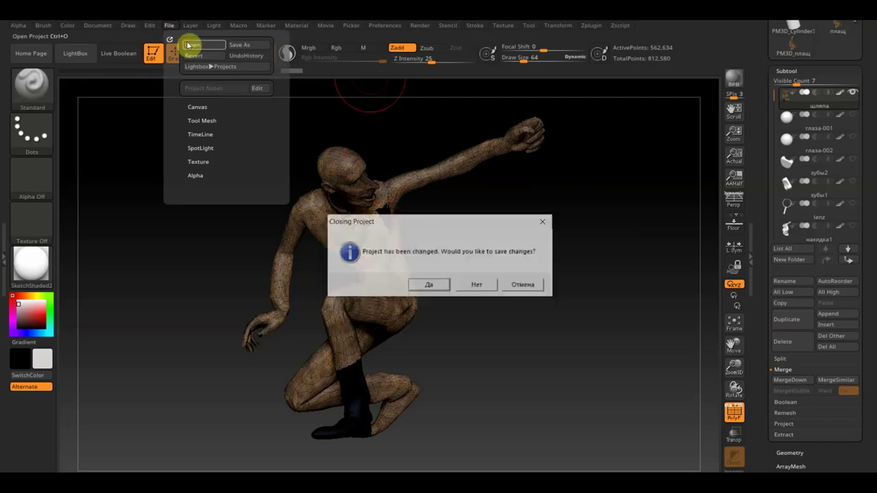
pyautogui.click(491, 288)
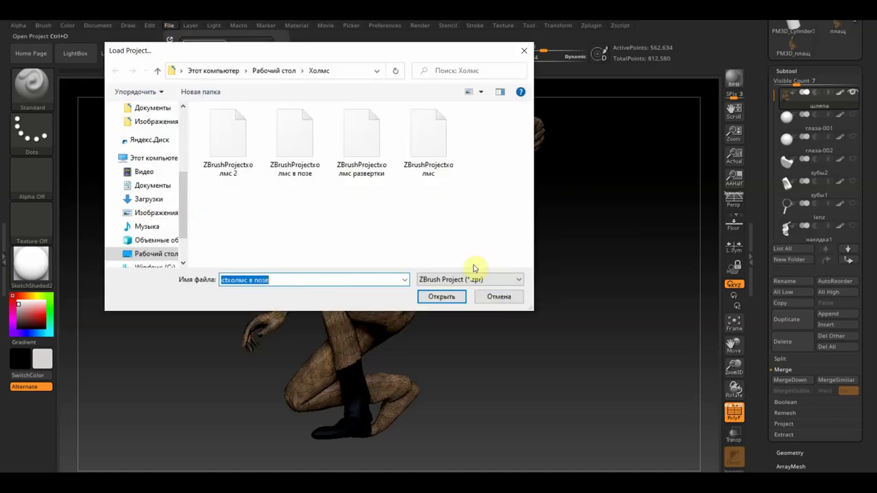
pyautogui.doubleClick(304, 147)
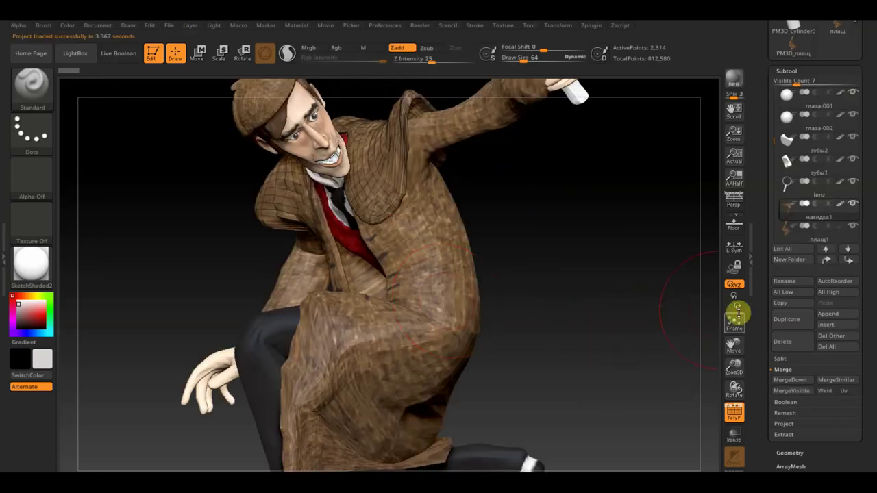
pyautogui.click(739, 327)
pyautogui.moveTo(561, 366)
pyautogui.mouseDown()
pyautogui.moveTo(550, 347)
pyautogui.moveTo(542, 365)
pyautogui.mouseUp()
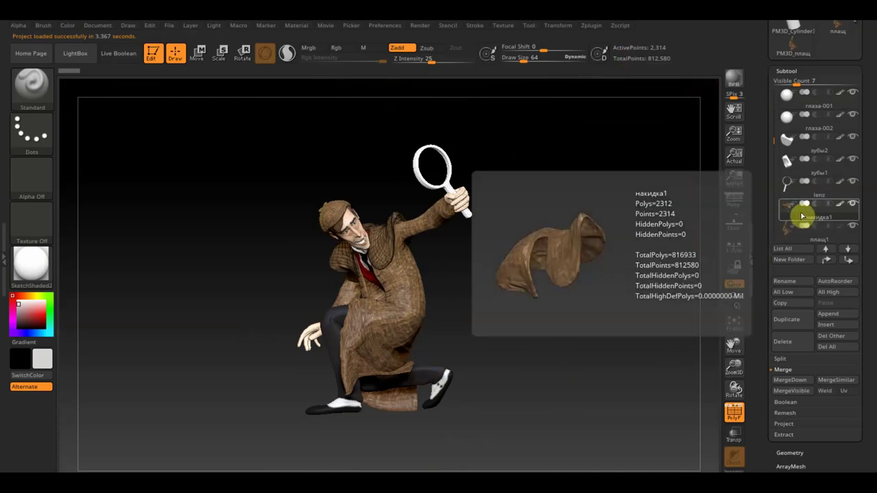
# In Geometry, drop the lens to SDiv 1 and Del Higher on the lens and body subtools
pyautogui.click(793, 453)
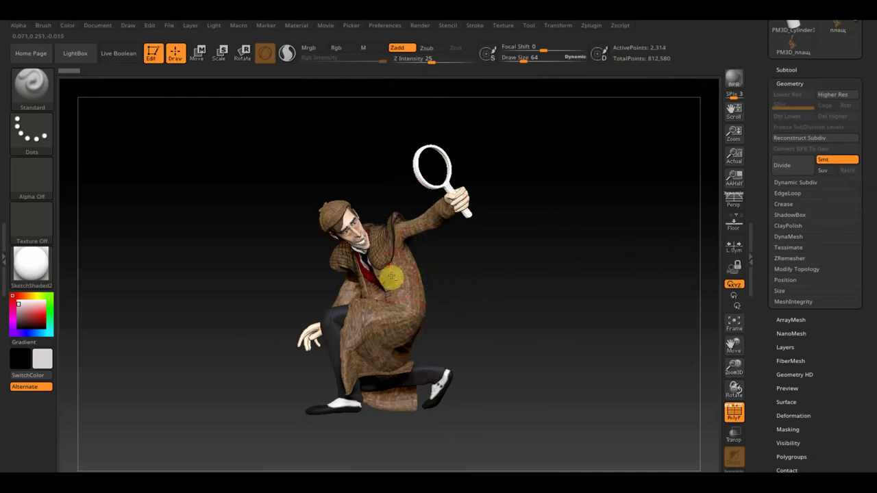
pyautogui.keyDown('alt'); pyautogui.click(400, 285); pyautogui.keyUp('alt')
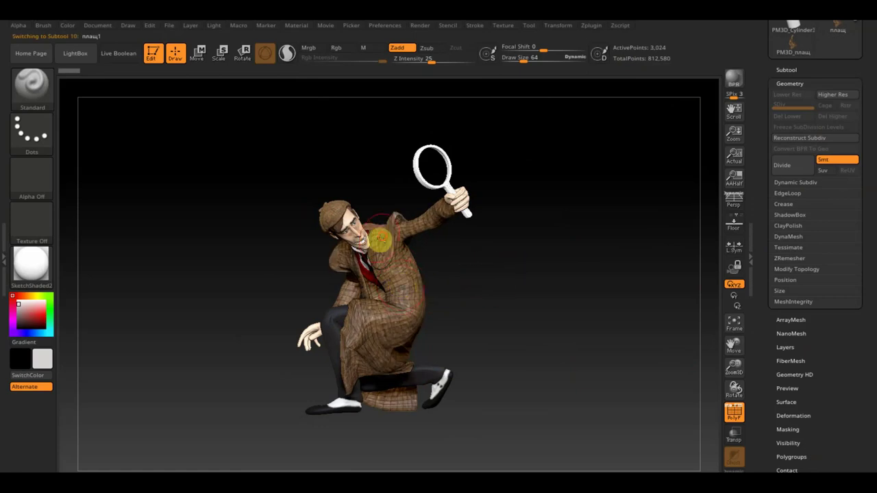
pyautogui.keyDown('alt'); pyautogui.click(413, 230); pyautogui.keyUp('alt')
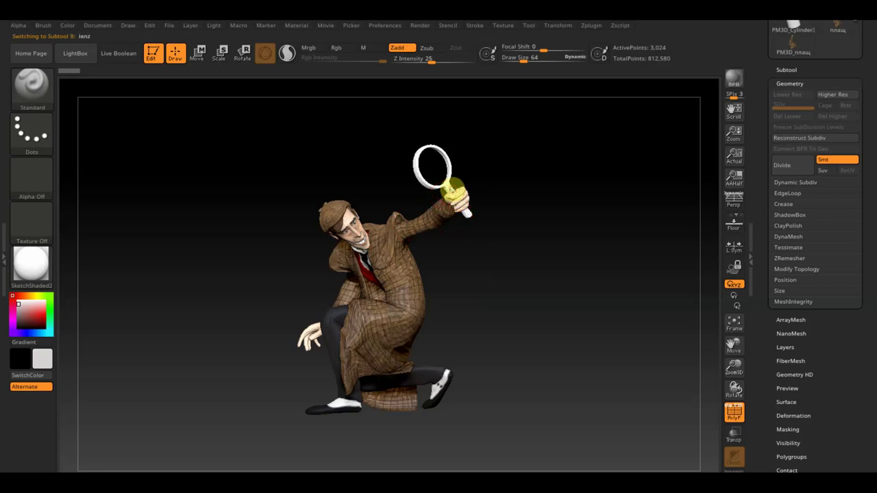
pyautogui.click(789, 106)
pyautogui.moveTo(789, 106); pyautogui.dragTo(759, 104)
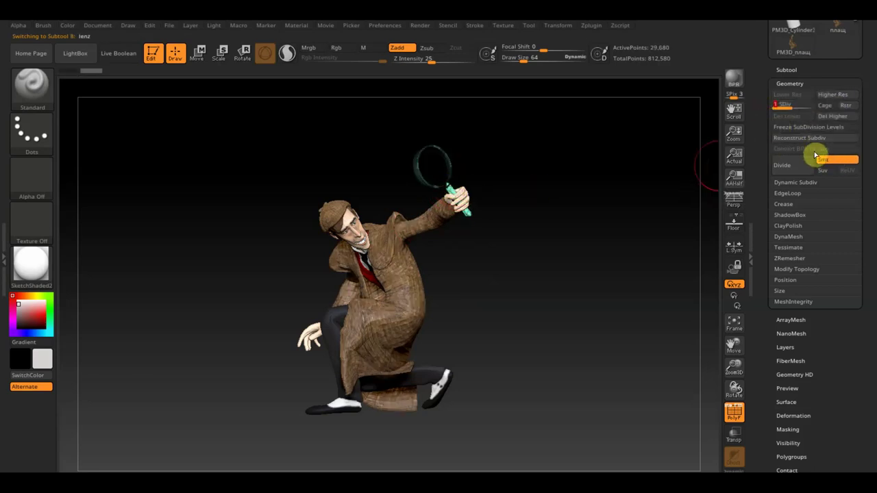
pyautogui.click(832, 116)
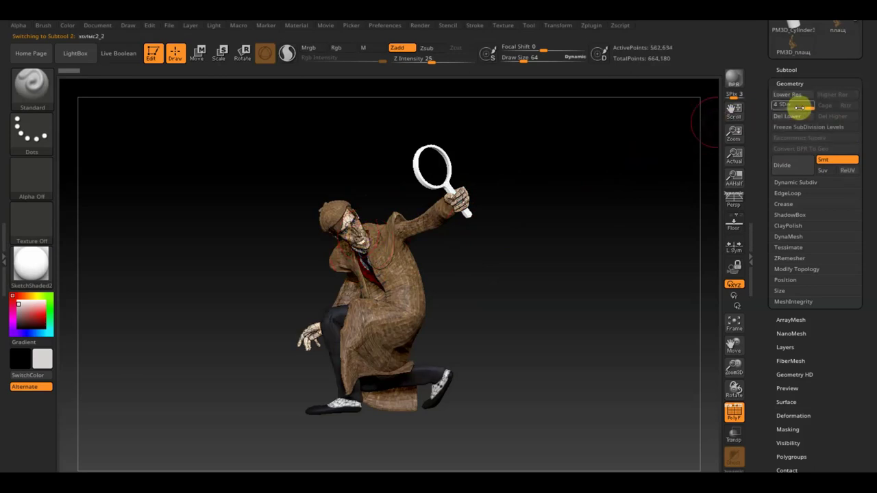
pyautogui.click(833, 117)
# Turn off PolyF, frame the figure, and delete the hat's higher subdivision levels
pyautogui.click(734, 411)
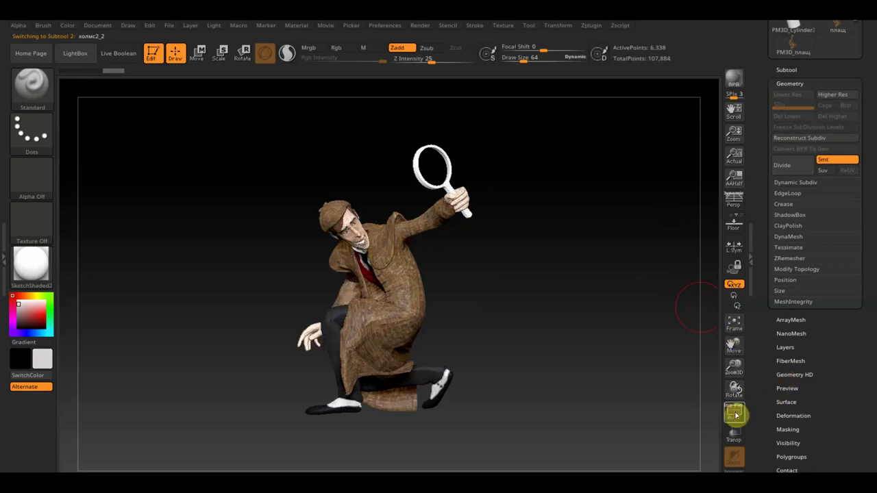
pyautogui.press('f')
pyautogui.moveTo(582, 327); pyautogui.dragTo(587, 328)
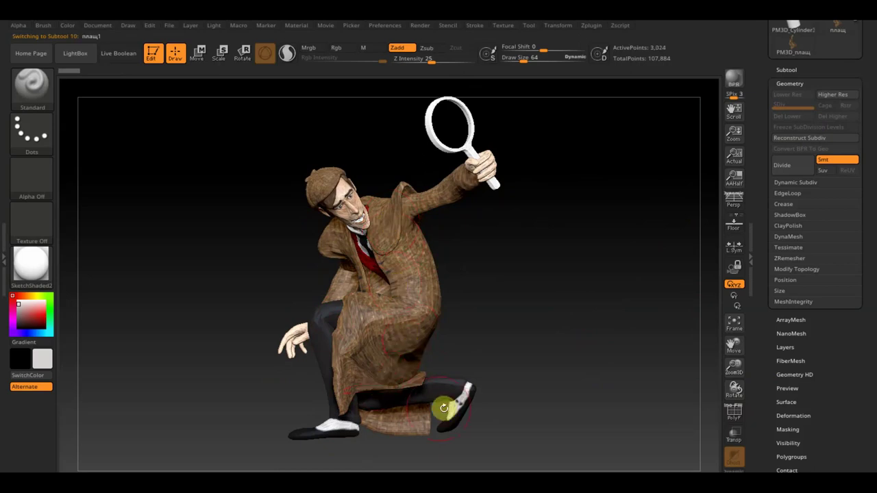
pyautogui.keyDown('alt'); pyautogui.click(489, 179); pyautogui.keyUp('alt')
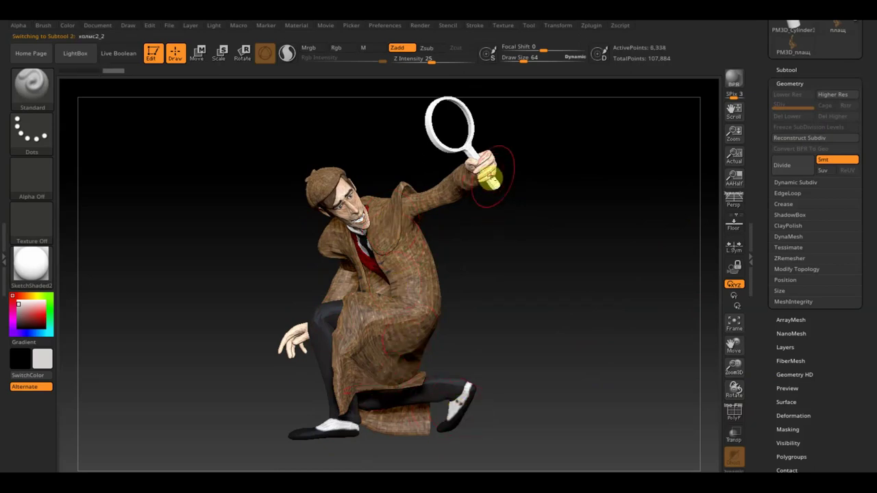
pyautogui.keyDown('alt'); pyautogui.click(309, 183); pyautogui.keyUp('alt')
pyautogui.keyDown('alt'); pyautogui.click(322, 204); pyautogui.keyUp('alt')
pyautogui.click(799, 137)
pyautogui.click(832, 116)
pyautogui.moveTo(454, 199)
pyautogui.mouseDown()
pyautogui.moveTo(525, 242)
pyautogui.moveTo(442, 260)
pyautogui.moveTo(537, 244)
pyautogui.moveTo(528, 258)
pyautogui.moveTo(503, 264)
pyautogui.moveTo(511, 258)
pyautogui.mouseUp()
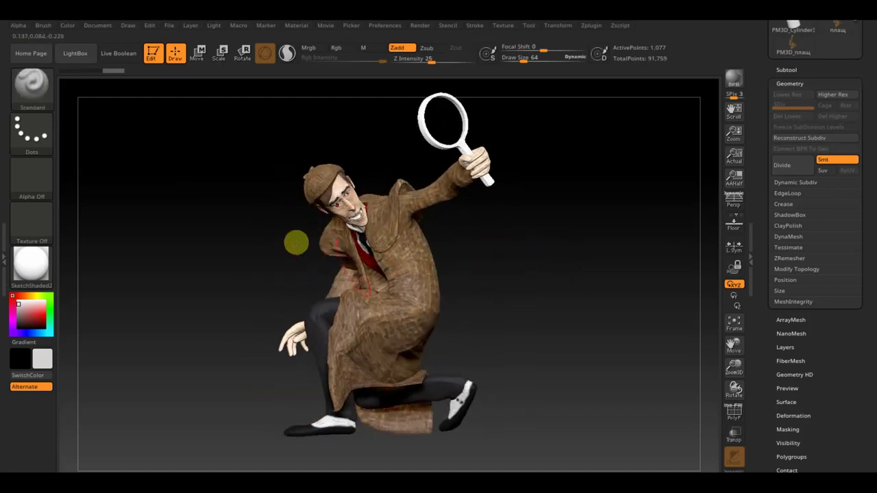
pyautogui.click(629, 72)
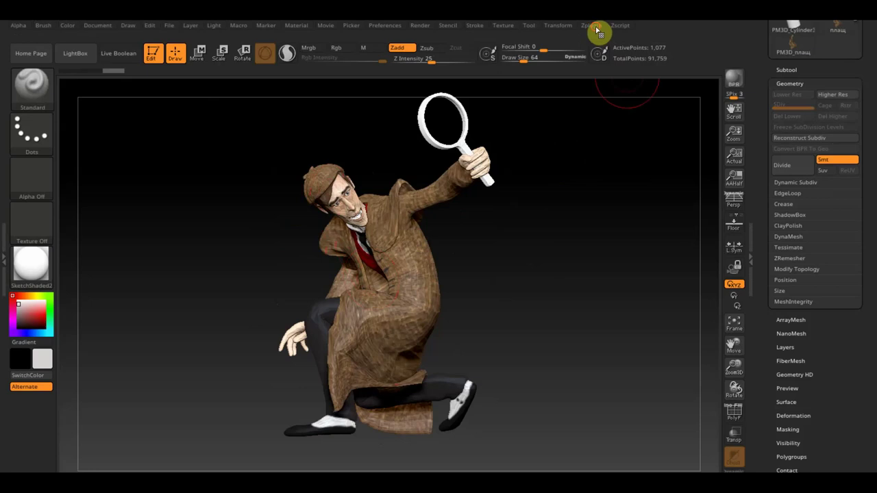
# In 3D Print Hub, turn off Export to Separate Files and export textures as PNG instead of polypaint
pyautogui.click(597, 32)
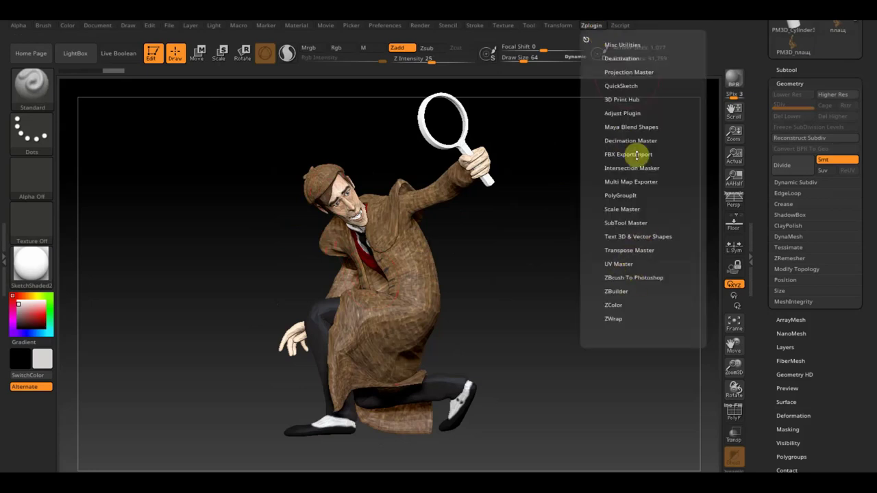
pyautogui.click(623, 100)
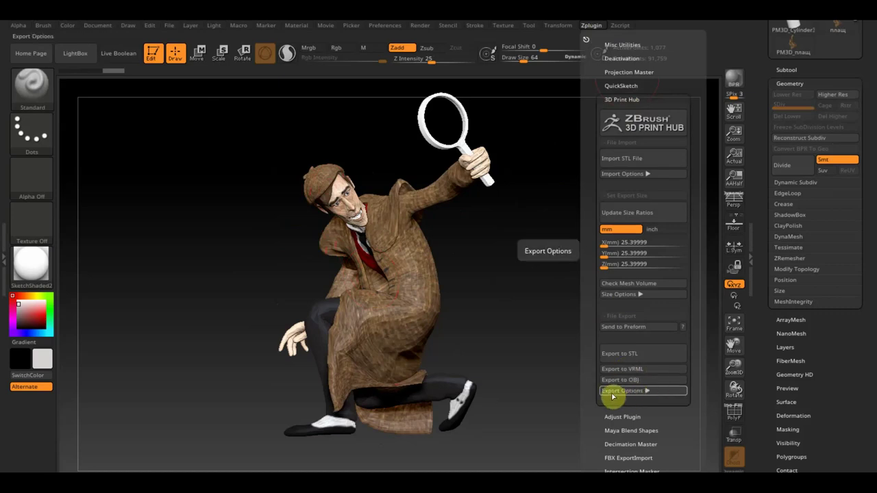
pyautogui.click(636, 394)
pyautogui.moveTo(691, 419); pyautogui.dragTo(689, 341)
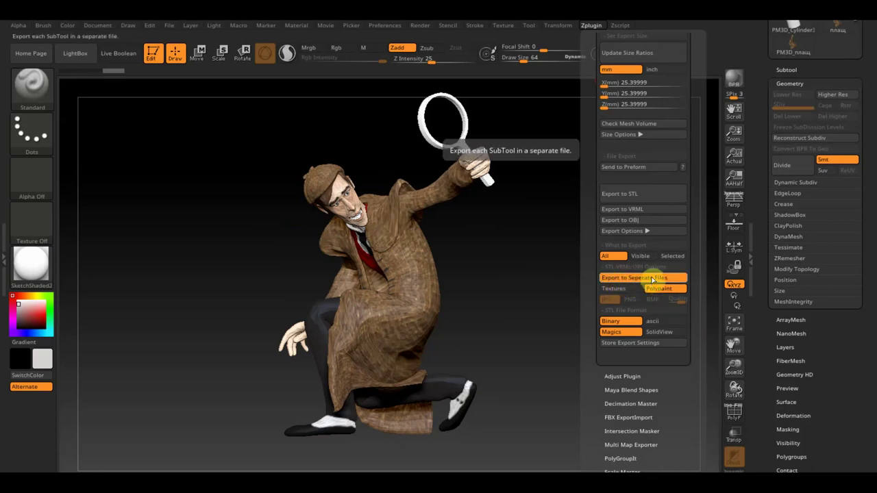
pyautogui.click(652, 279)
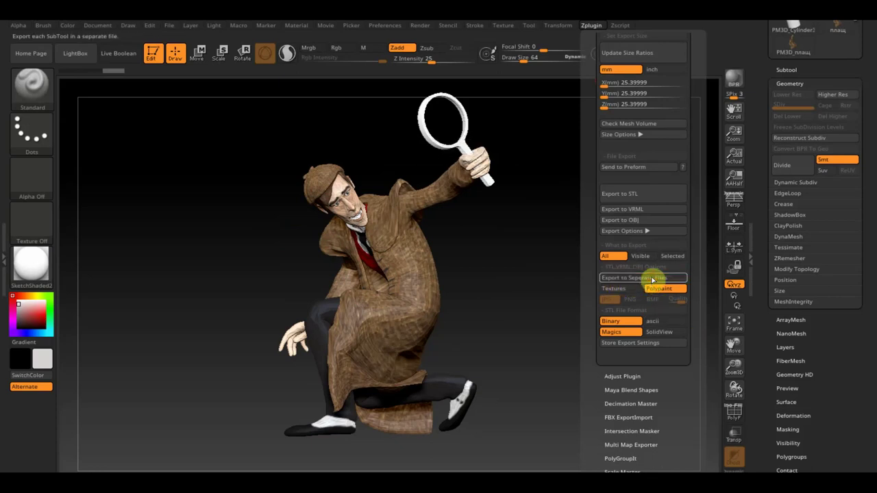
pyautogui.click(658, 290)
pyautogui.click(618, 290)
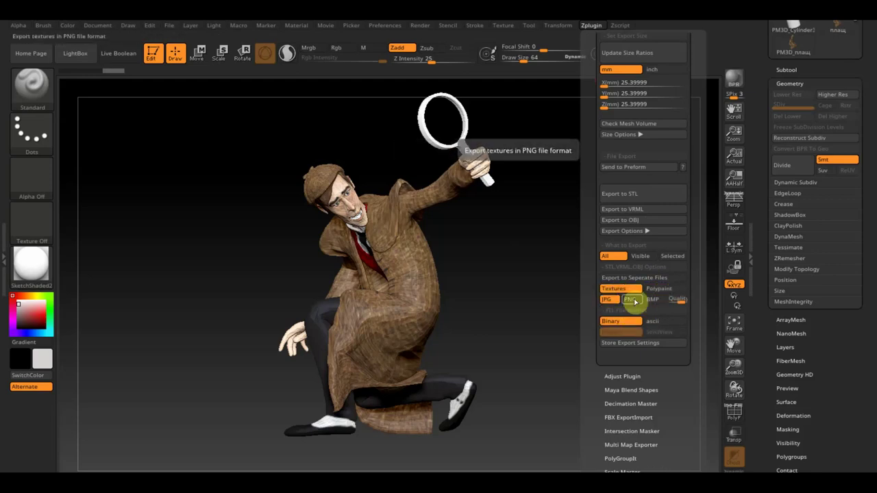
pyautogui.click(630, 300)
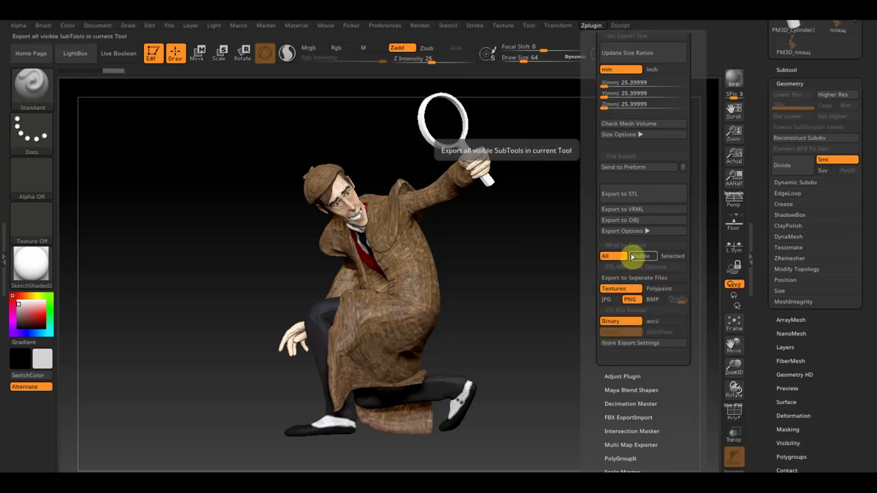
pyautogui.click(624, 220)
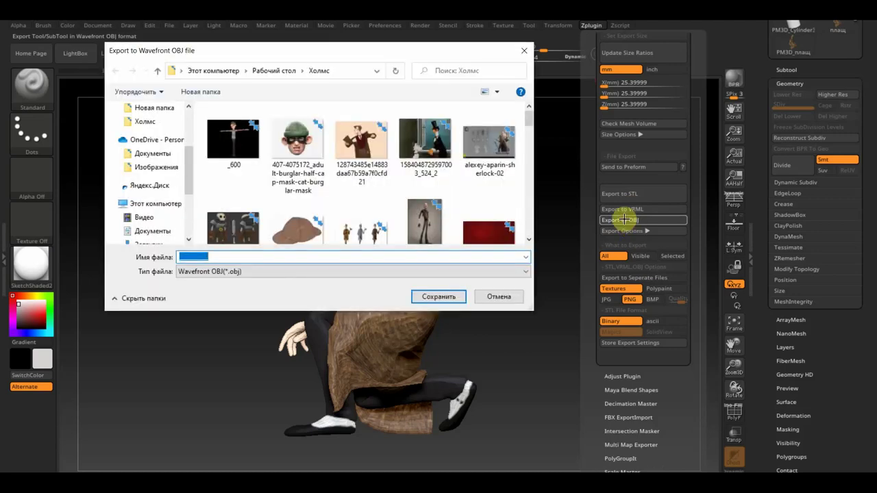
# Save the Sherlock OBJ export to the Desktop folder
pyautogui.click(152, 231)
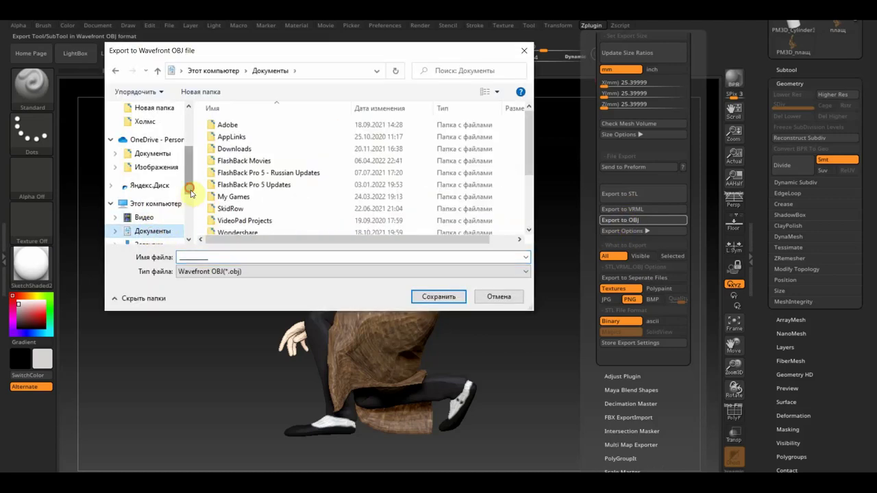
pyautogui.click(158, 190)
pyautogui.click(226, 271)
pyautogui.doubleClick(212, 258)
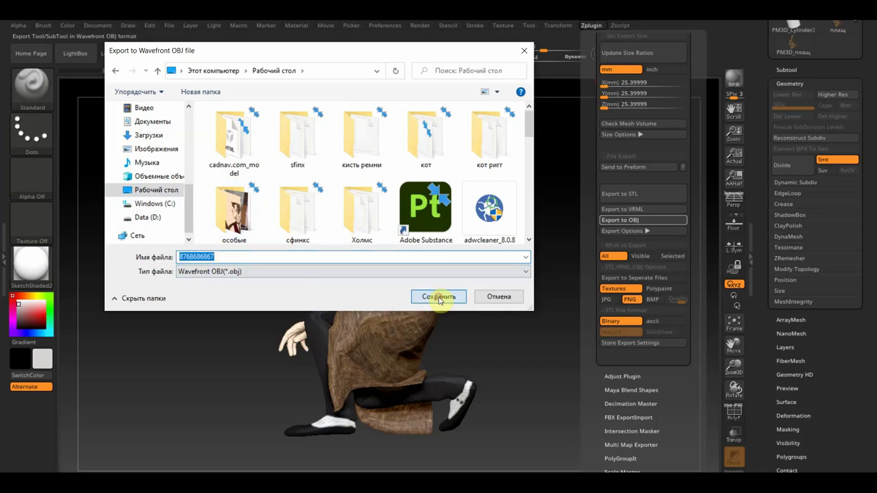
pyautogui.click(439, 298)
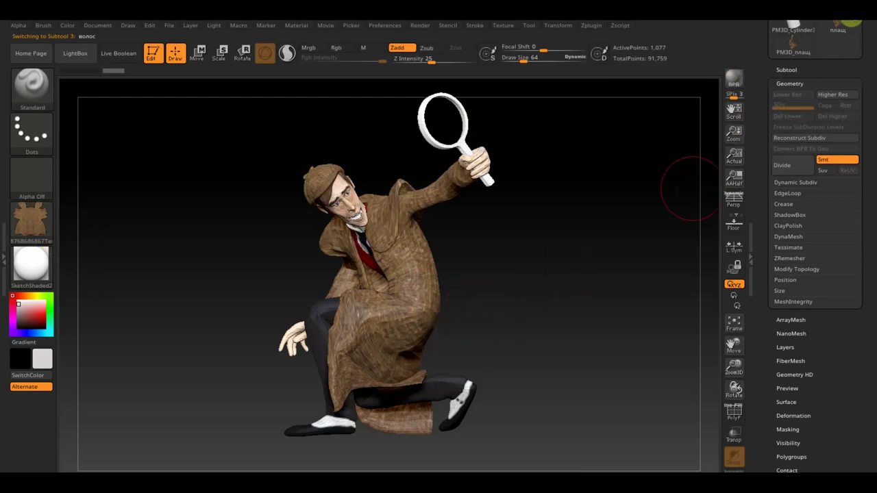
# Switch to Blender, dismiss the splash screen and look around the default scene
pyautogui.click(849, 23)
pyautogui.click(626, 370)
pyautogui.moveTo(571, 288); pyautogui.dragTo(577, 284, button='middle')
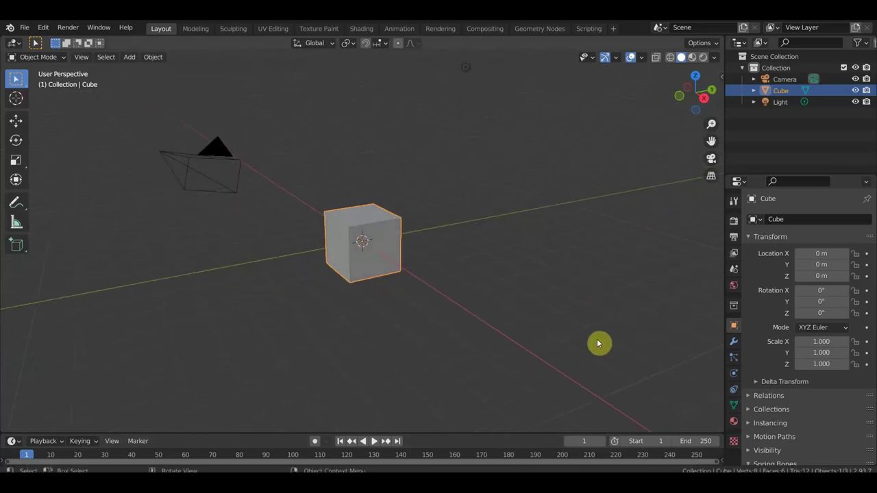
# Delete the default cube, camera and light, then import the Wavefront OBJ from the Desktop
pyautogui.press('a')
pyautogui.press('Delete')
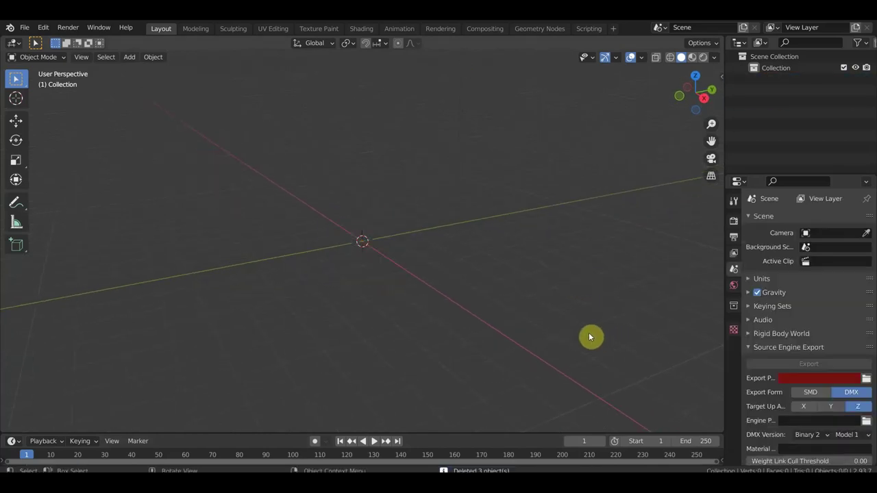
pyautogui.click(25, 27)
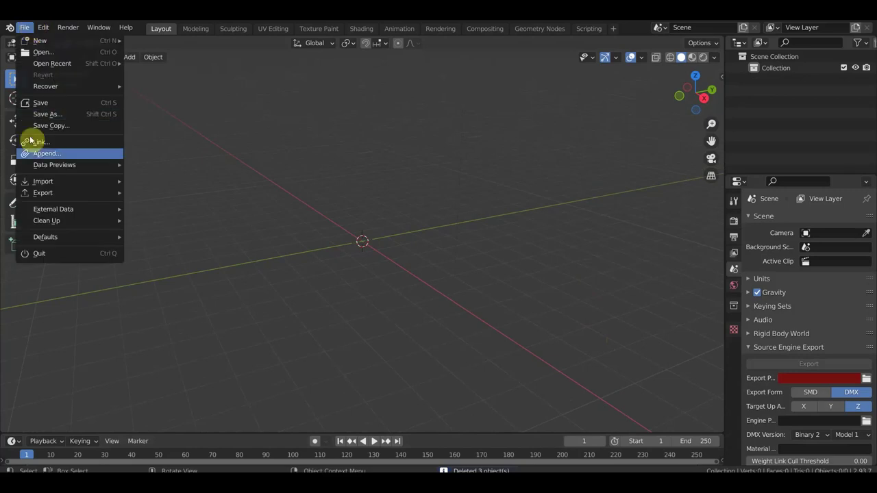
pyautogui.moveTo(43, 181)
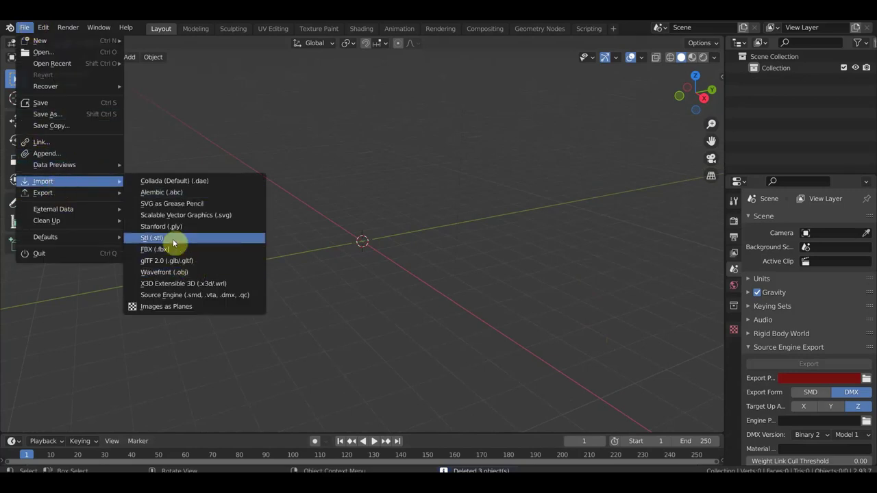
pyautogui.click(188, 273)
pyautogui.click(179, 195)
pyautogui.scroll(-1, 473, 274)
pyautogui.scroll(-2, 473, 274)
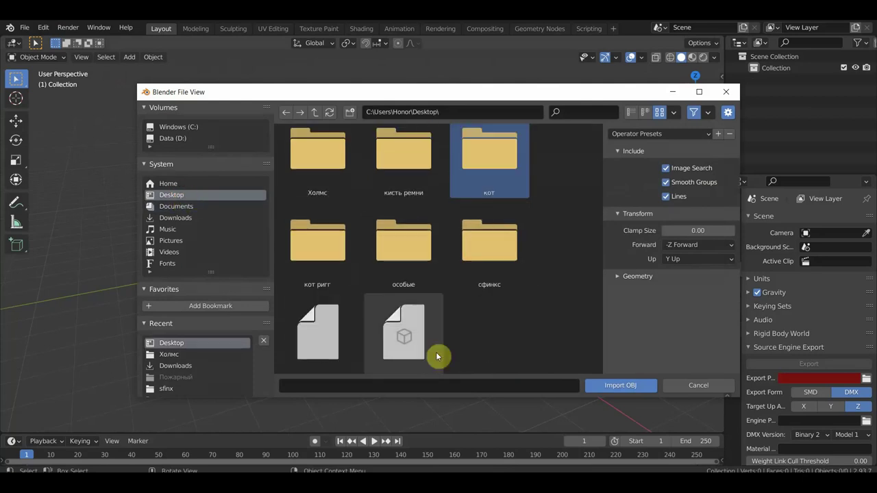
pyautogui.click(410, 344)
pyautogui.click(636, 386)
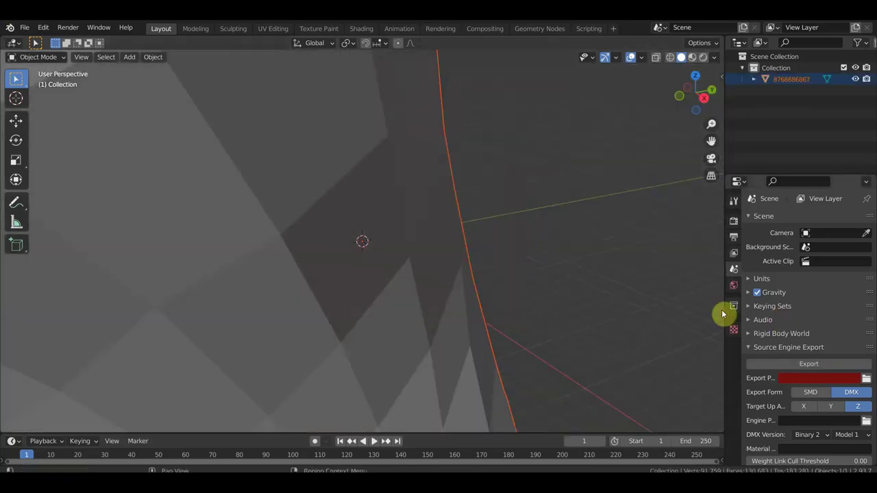
# Locate the imported detective figure in the viewport and select it
pyautogui.scroll(-5, 580, 298)
pyautogui.scroll(-3, 579, 298)
pyautogui.moveTo(579, 298)
pyautogui.mouseDown(button='middle')
pyautogui.moveTo(533, 288)
pyautogui.moveTo(538, 280)
pyautogui.mouseUp(button='middle')
pyautogui.scroll(5, 392, 246)
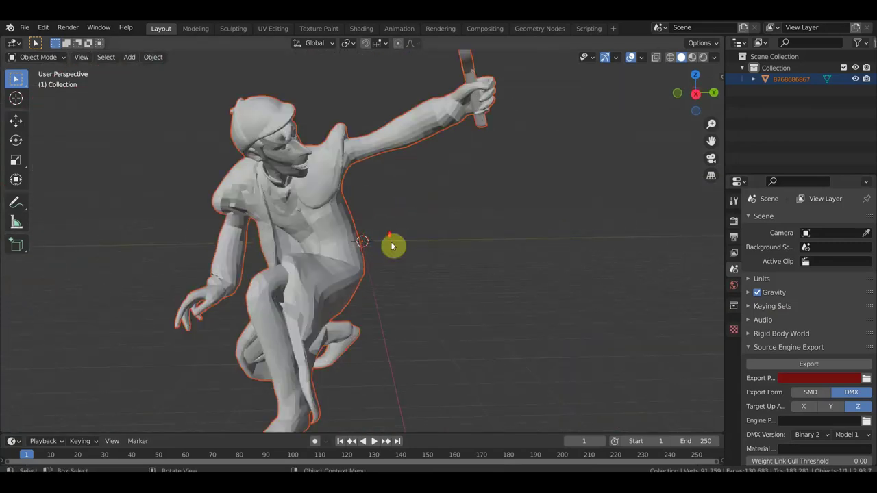
pyautogui.click(326, 203)
# Show the figure's Material properties and switch the viewport to Material Preview shading
pyautogui.click(733, 421)
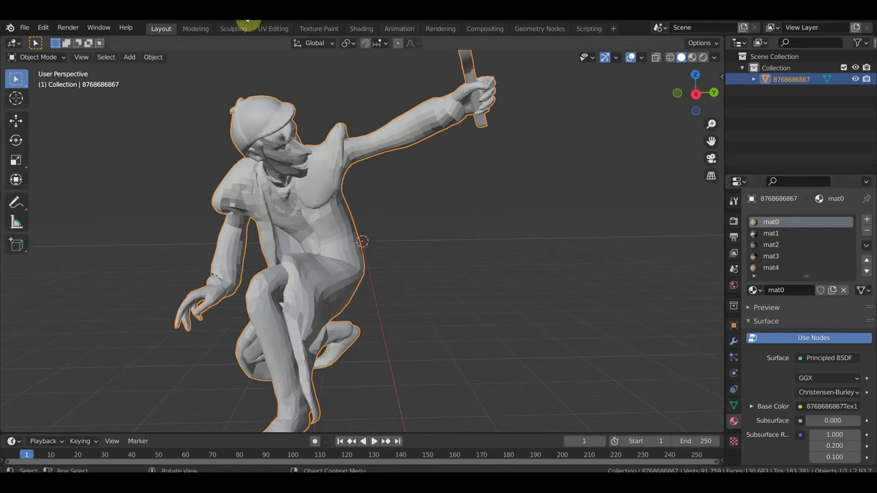
pyautogui.scroll(-2, 263, 266)
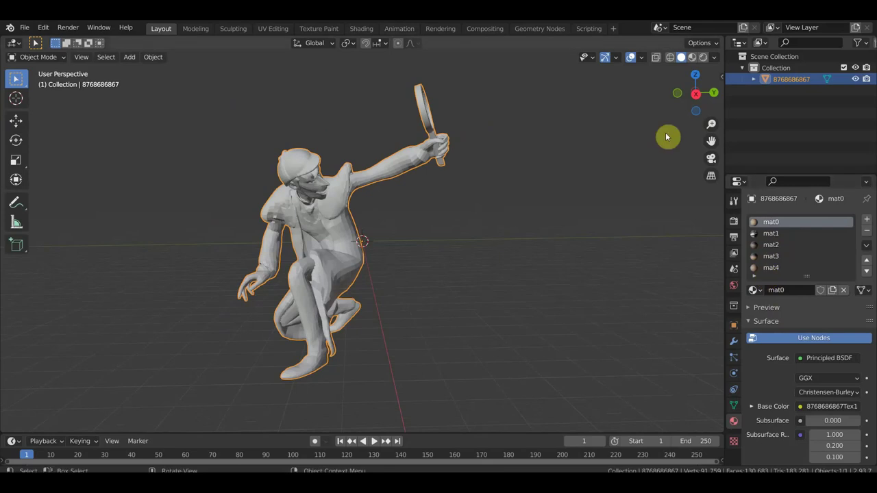
pyautogui.click(692, 57)
# Inspect the textured figure from several angles, ending in Right Orthographic view (Numpad 3)
pyautogui.moveTo(597, 229)
pyautogui.mouseDown(button='middle')
pyautogui.moveTo(579, 235)
pyautogui.moveTo(597, 239)
pyautogui.mouseUp(button='middle')
pyautogui.scroll(2, 535, 272)
pyautogui.scroll(3, 535, 272)
pyautogui.scroll(-5, 498, 280)
pyautogui.moveTo(497, 279); pyautogui.dragTo(563, 279, button='middle')
pyautogui.scroll(5, 561, 279)
pyautogui.moveTo(468, 284); pyautogui.dragTo(371, 300, button='middle')
pyautogui.scroll(-2, 350, 295)
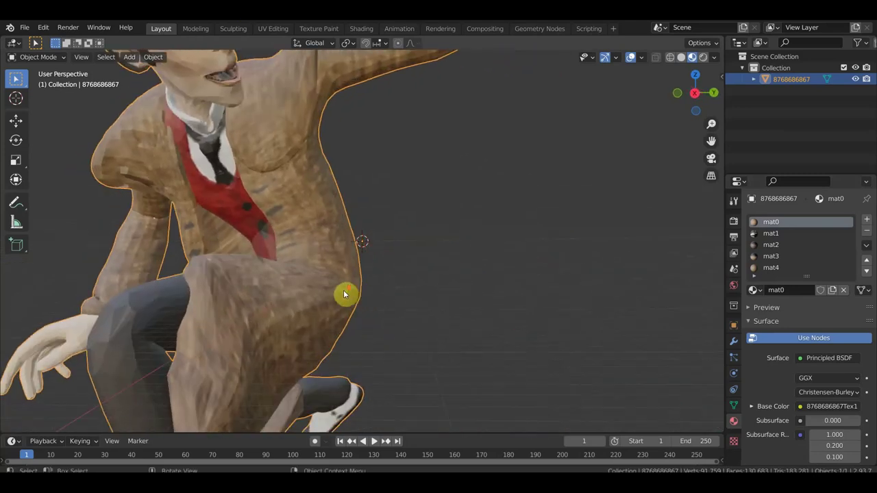
pyautogui.scroll(-3, 348, 292)
pyautogui.moveTo(348, 293); pyautogui.dragTo(516, 335, button='middle')
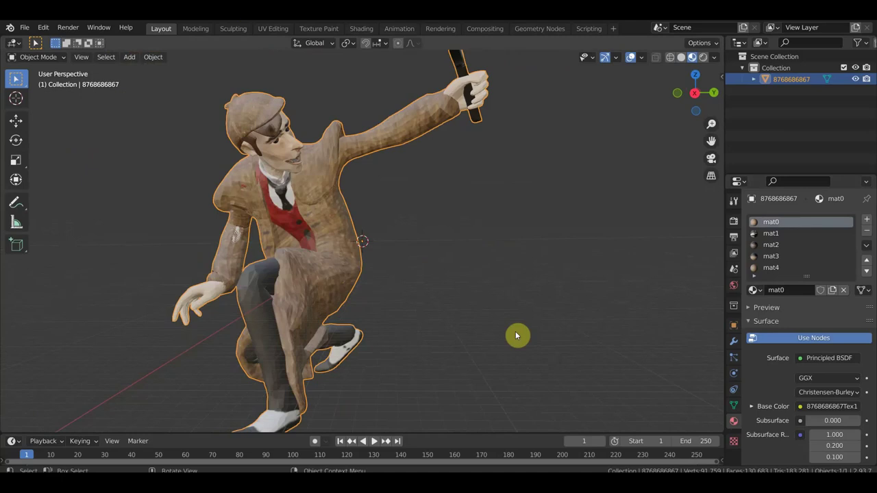
pyautogui.press('KP_3')
pyautogui.scroll(-3, 538, 346)
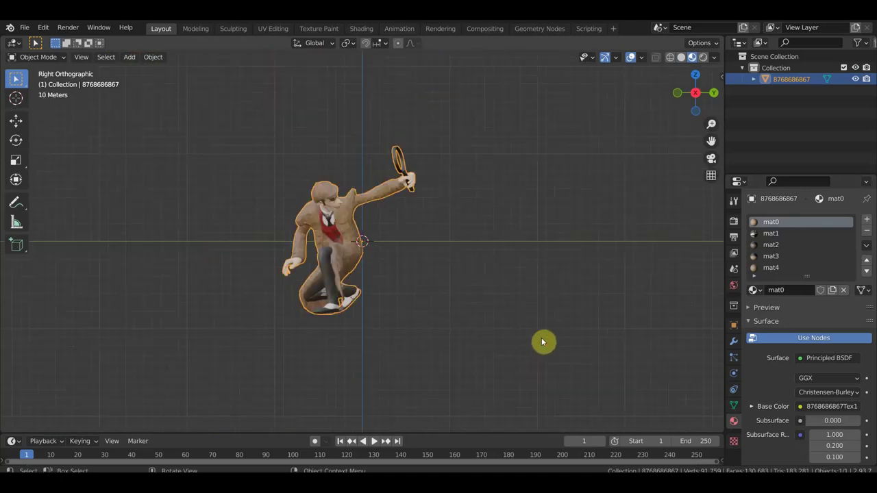
# Scale the figure down and return to the right side view
pyautogui.press('s')
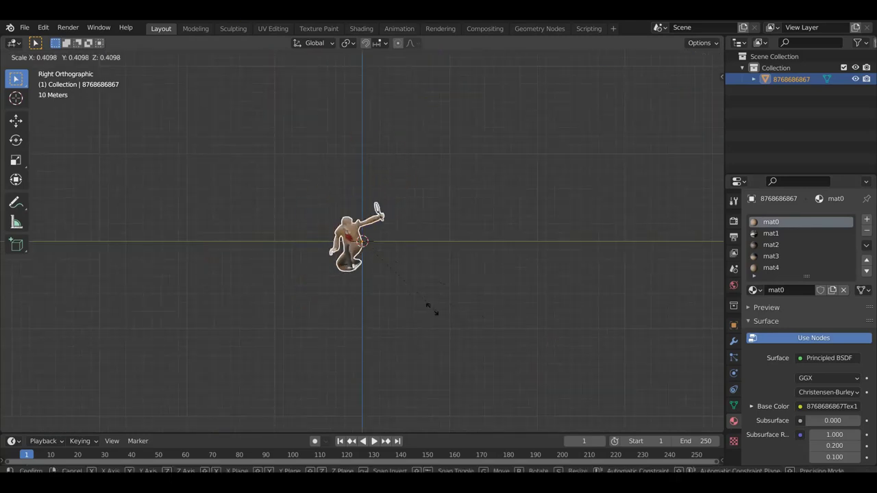
pyautogui.click(373, 285)
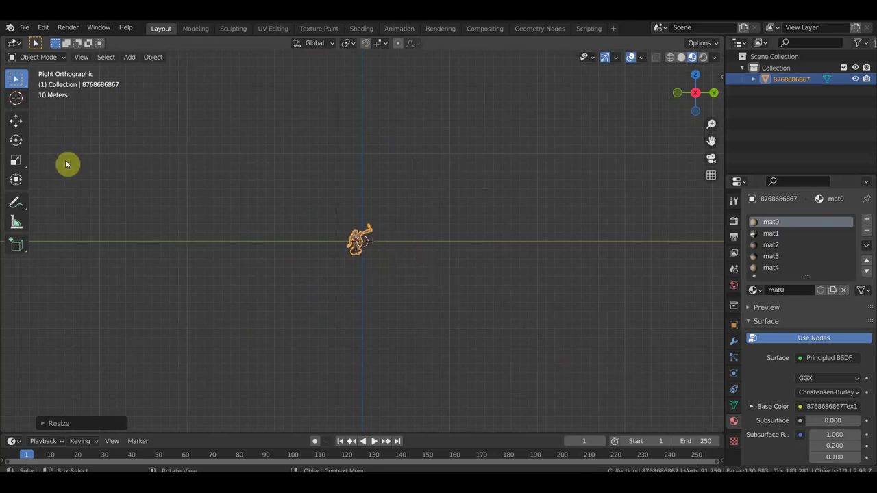
pyautogui.hotkey('ctrl', 'z')
pyautogui.scroll(7, 288, 346)
pyautogui.moveTo(264, 255)
pyautogui.mouseDown(button='middle')
pyautogui.moveTo(407, 304)
pyautogui.moveTo(362, 302)
pyautogui.mouseUp(button='middle')
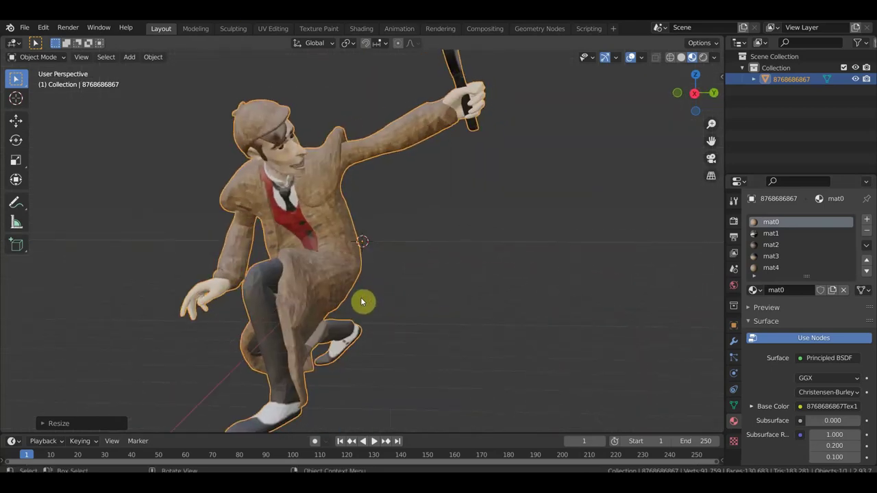
pyautogui.press('KP_3')
# Move the figure with the Move tool so its feet rest on the ground line
pyautogui.click(17, 122)
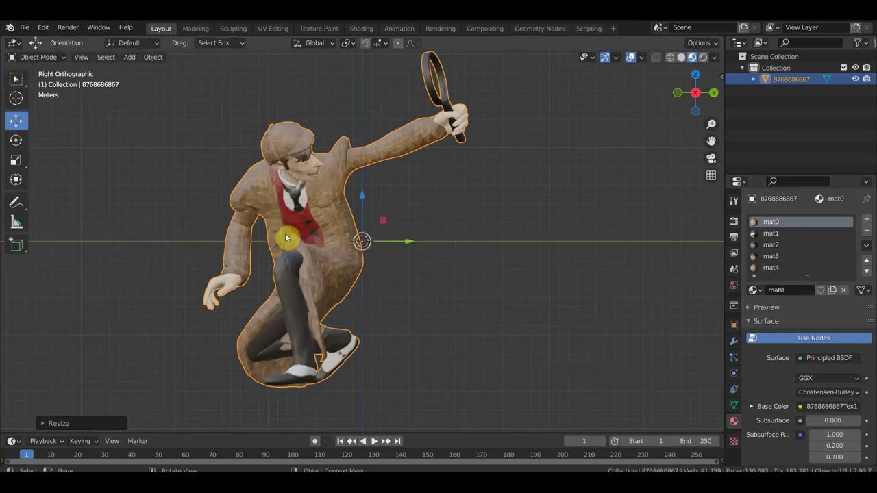
pyautogui.moveTo(407, 243); pyautogui.dragTo(468, 239)
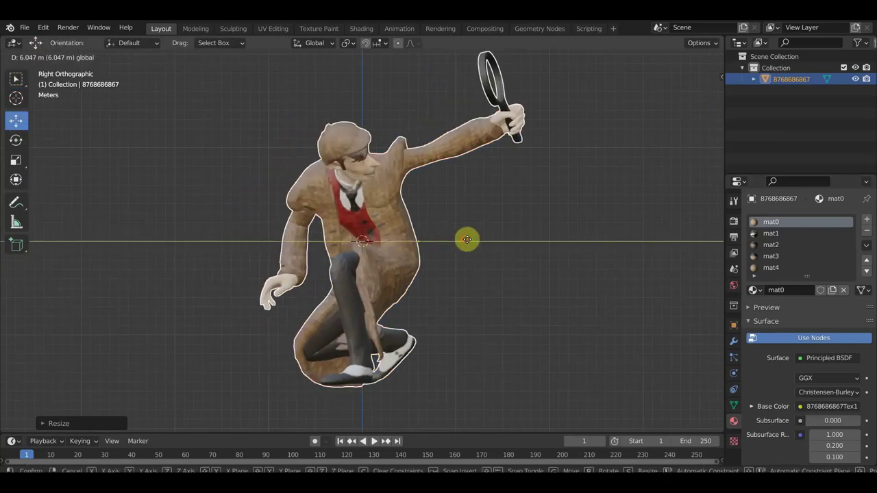
pyautogui.moveTo(411, 215); pyautogui.dragTo(446, 53)
pyautogui.moveTo(448, 84)
pyautogui.keyDown('shift'); pyautogui.mouseDown(button='middle')
pyautogui.moveTo(503, 290)
pyautogui.moveTo(498, 341)
pyautogui.mouseUp(button='middle'); pyautogui.keyUp('shift')
pyautogui.scroll(-2, 498, 341)
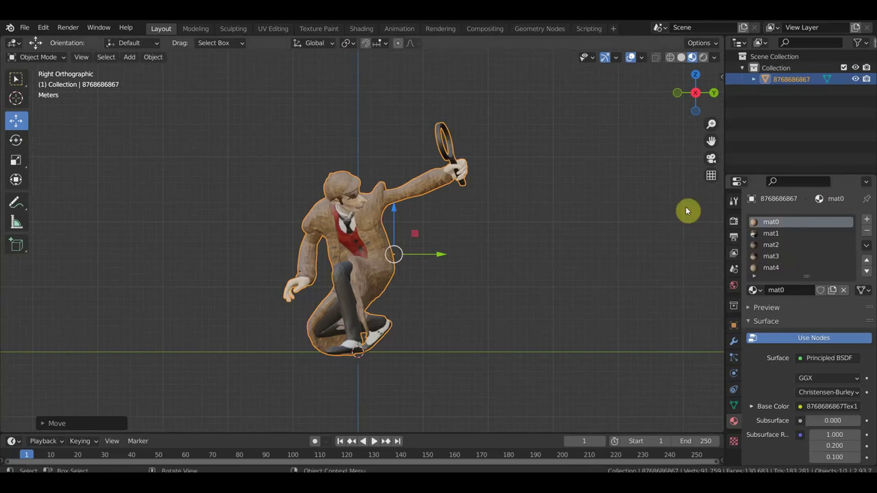
pyautogui.click(16, 77)
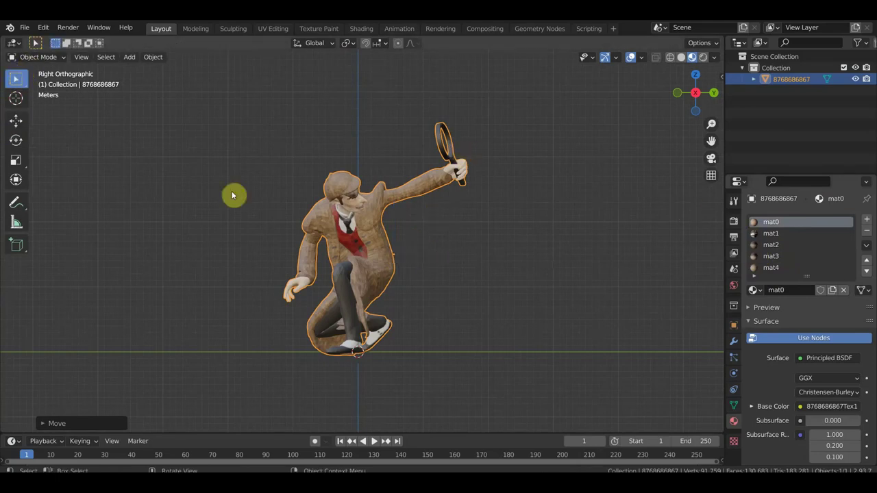
# Orbit and zoom around the scaled, textured figure, including a lower angle
pyautogui.moveTo(351, 308)
pyautogui.mouseDown(button='middle')
pyautogui.moveTo(485, 281)
pyautogui.moveTo(474, 289)
pyautogui.mouseUp(button='middle')
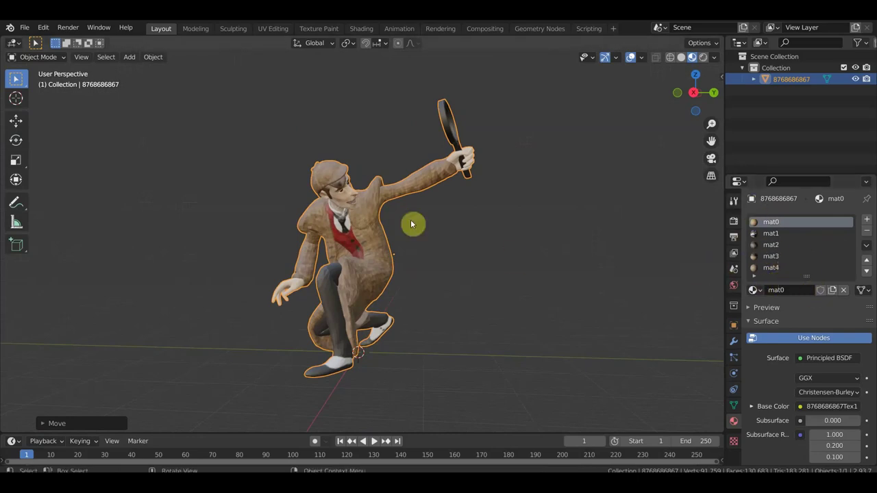
pyautogui.moveTo(328, 157)
pyautogui.mouseDown(button='middle')
pyautogui.moveTo(454, 323)
pyautogui.moveTo(525, 321)
pyautogui.moveTo(422, 326)
pyautogui.moveTo(446, 318)
pyautogui.mouseUp(button='middle')
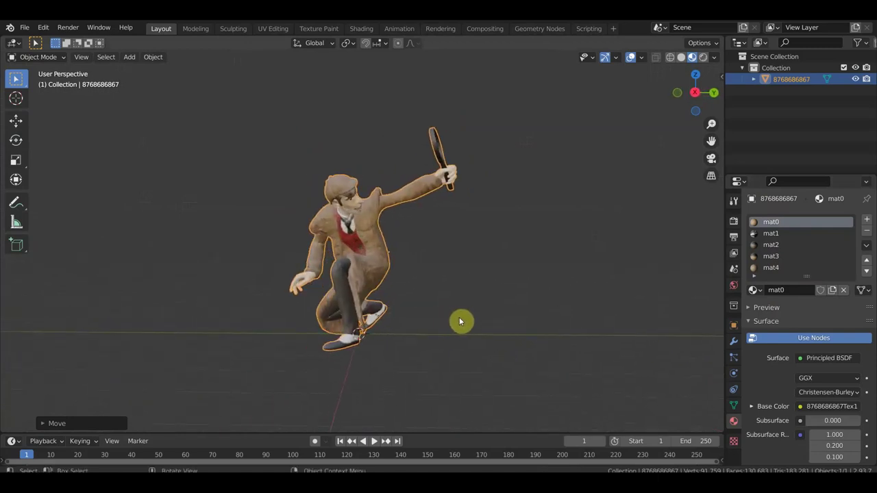
pyautogui.scroll(1, 461, 319)
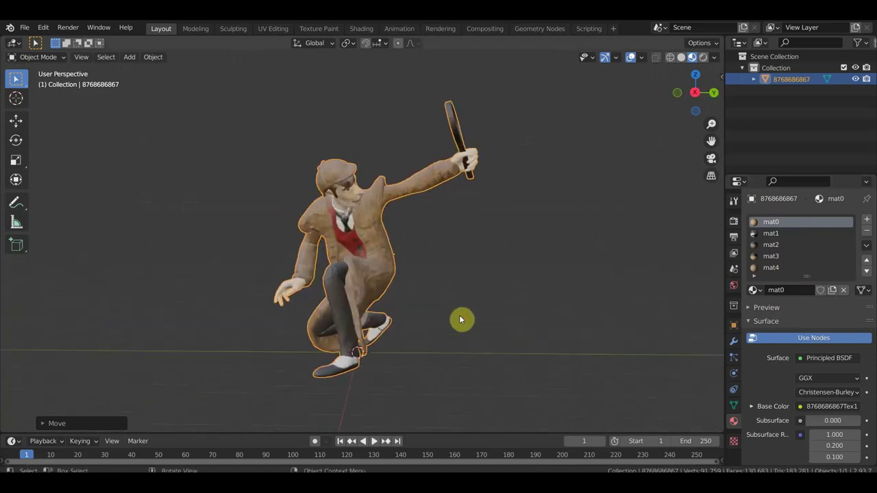
pyautogui.scroll(1, 444, 319)
pyautogui.moveTo(445, 318)
pyautogui.mouseDown(button='middle')
pyautogui.moveTo(354, 324)
pyautogui.moveTo(440, 305)
pyautogui.mouseUp(button='middle')
pyautogui.scroll(-2, 440, 310)
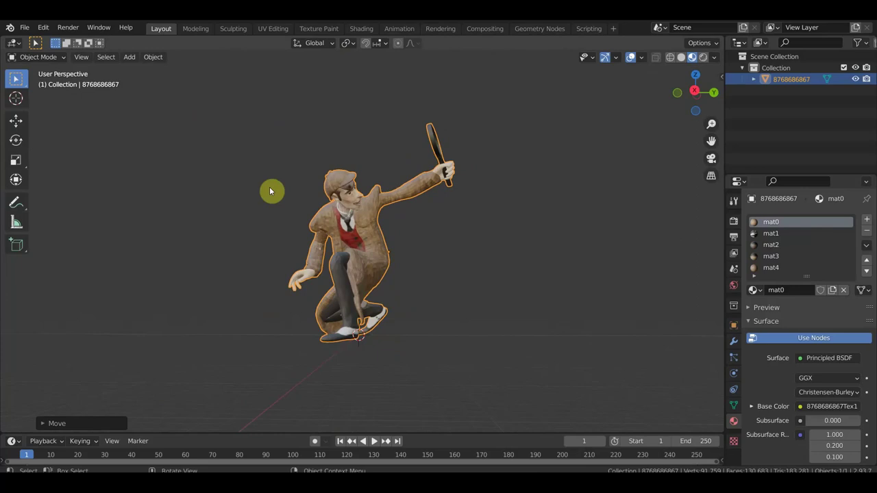
pyautogui.scroll(2, 273, 195)
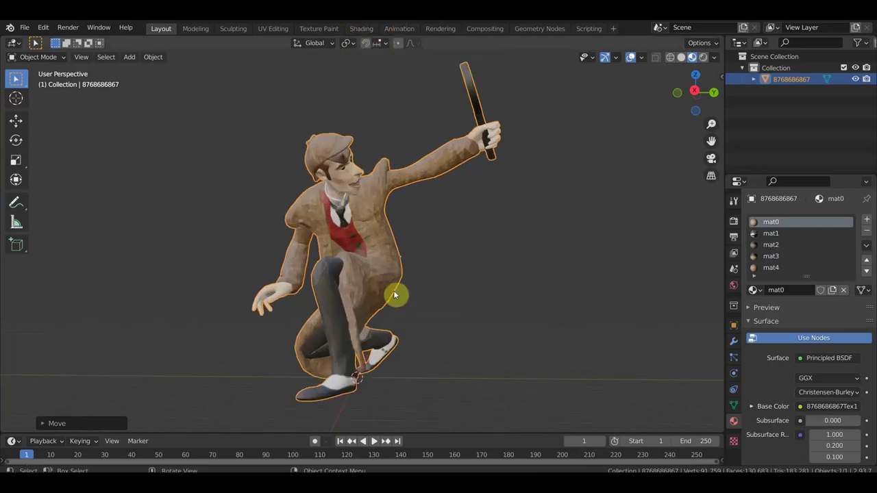
# Close the move adjustment panel and switch the figure into Edit Mode
pyautogui.click(384, 245)
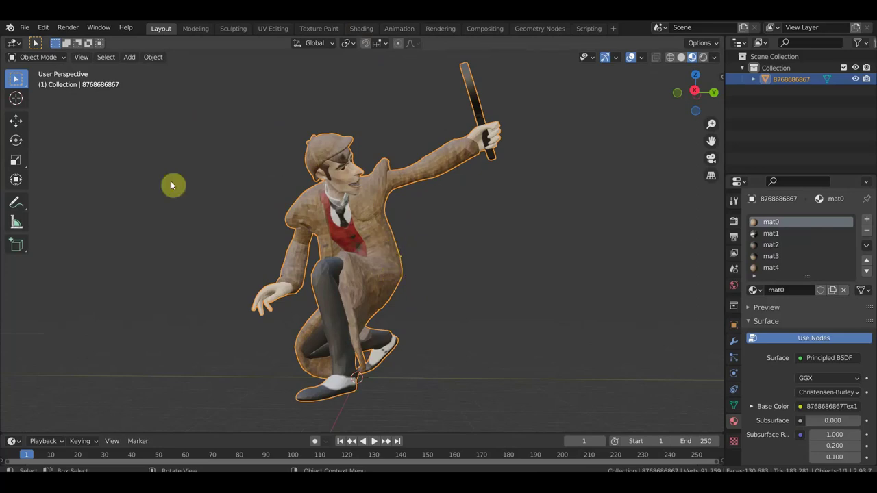
pyautogui.click(34, 58)
pyautogui.click(44, 82)
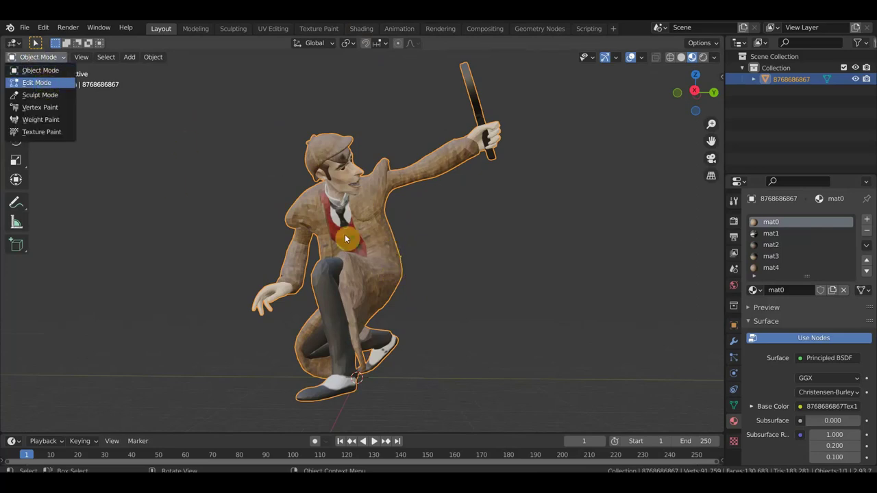
pyautogui.click(436, 254)
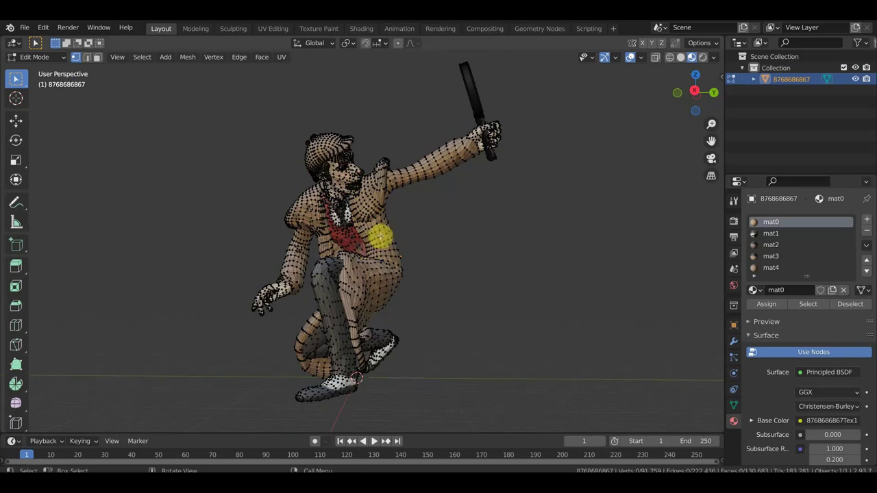
pyautogui.press('l')
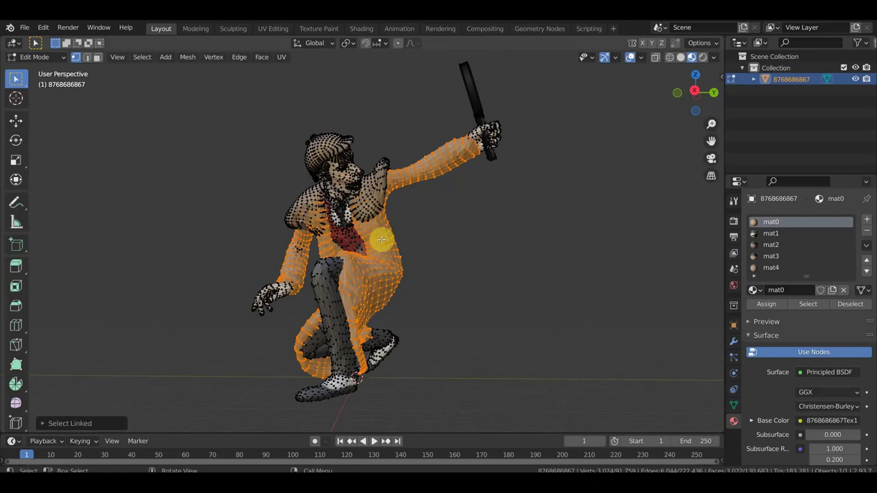
pyautogui.scroll(2, 379, 209)
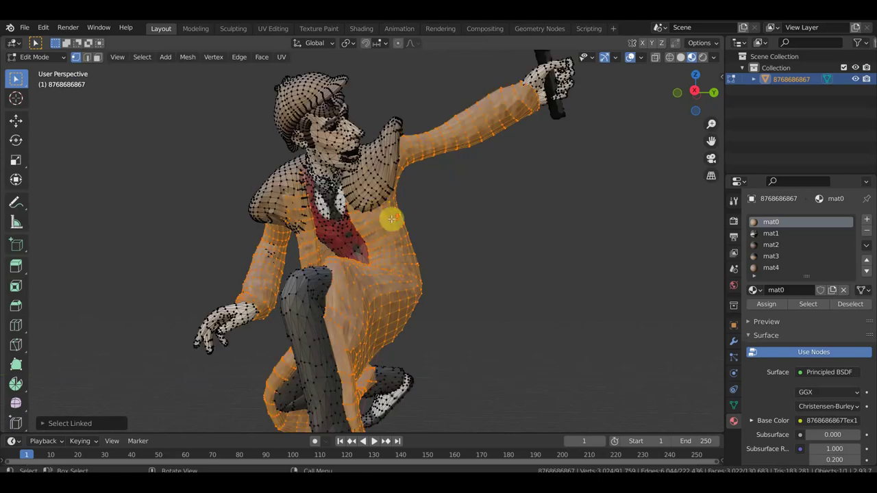
pyautogui.scroll(-1, 392, 219)
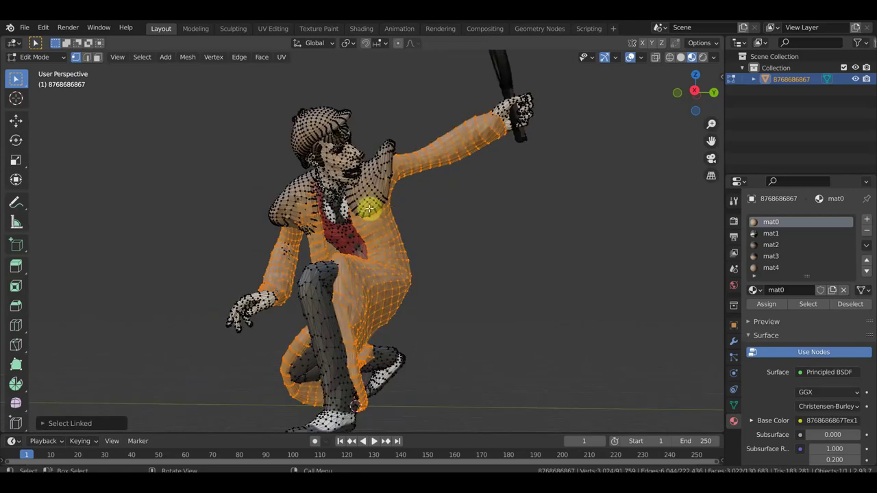
pyautogui.press('l')
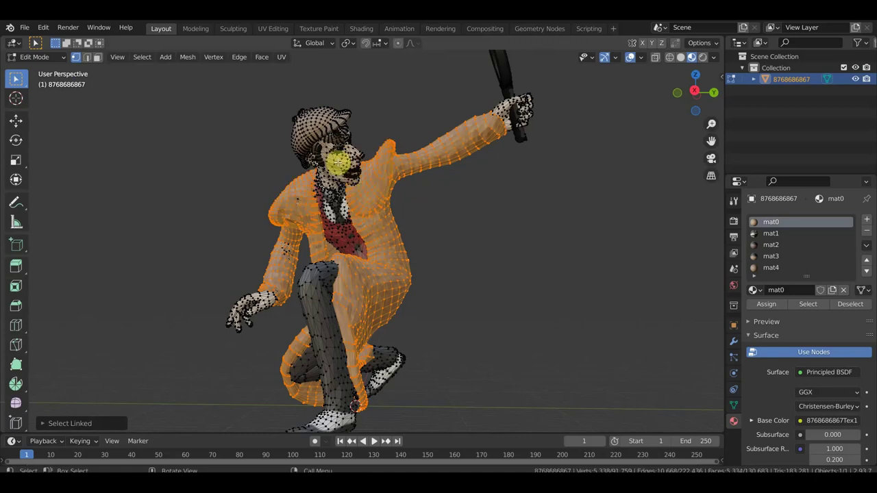
pyautogui.press('l')
pyautogui.press('l')
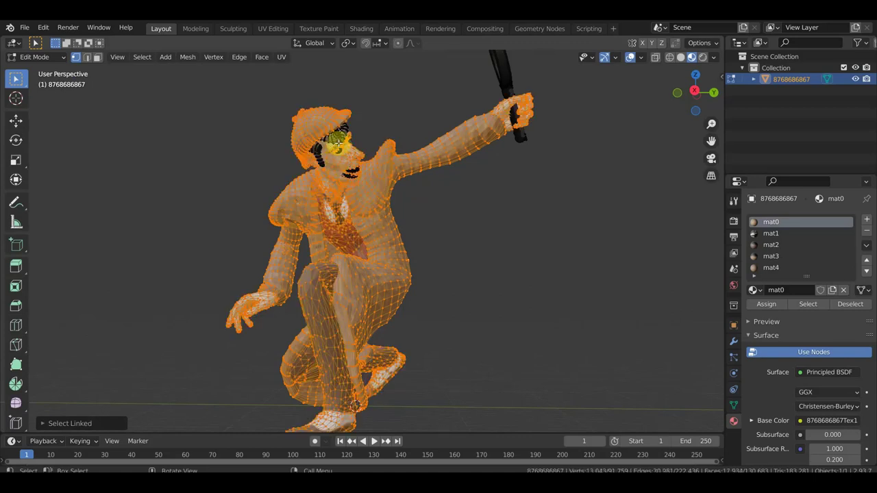
pyautogui.scroll(-2, 512, 97)
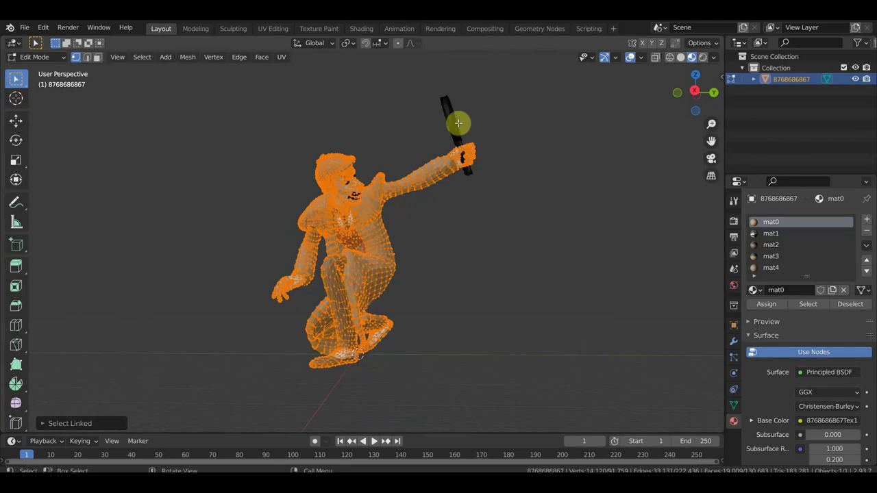
pyautogui.press('l')
pyautogui.moveTo(482, 137)
pyautogui.mouseDown(button='middle')
pyautogui.moveTo(429, 198)
pyautogui.moveTo(397, 203)
pyautogui.moveTo(462, 185)
pyautogui.mouseUp(button='middle')
pyautogui.press('KP_1')
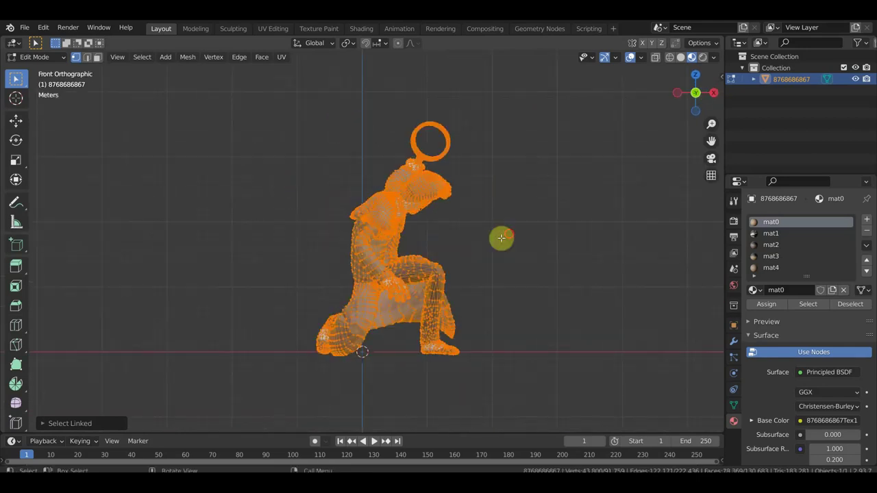
pyautogui.hotkey('alt', 'a')
pyautogui.moveTo(534, 244); pyautogui.dragTo(227, 246, button='middle')
pyautogui.scroll(4, 351, 326)
pyautogui.moveTo(348, 323)
pyautogui.mouseDown(button='middle')
pyautogui.moveTo(440, 315)
pyautogui.moveTo(448, 323)
pyautogui.moveTo(402, 322)
pyautogui.moveTo(428, 310)
pyautogui.moveTo(456, 311)
pyautogui.moveTo(463, 323)
pyautogui.moveTo(297, 258)
pyautogui.moveTo(519, 239)
pyautogui.moveTo(541, 177)
pyautogui.moveTo(417, 229)
pyautogui.moveTo(327, 233)
pyautogui.moveTo(288, 256)
pyautogui.moveTo(297, 276)
pyautogui.moveTo(361, 296)
pyautogui.moveTo(306, 278)
pyautogui.moveTo(276, 256)
pyautogui.mouseUp(button='middle')
pyautogui.scroll(-5, 275, 259)
pyautogui.press('KP_3')
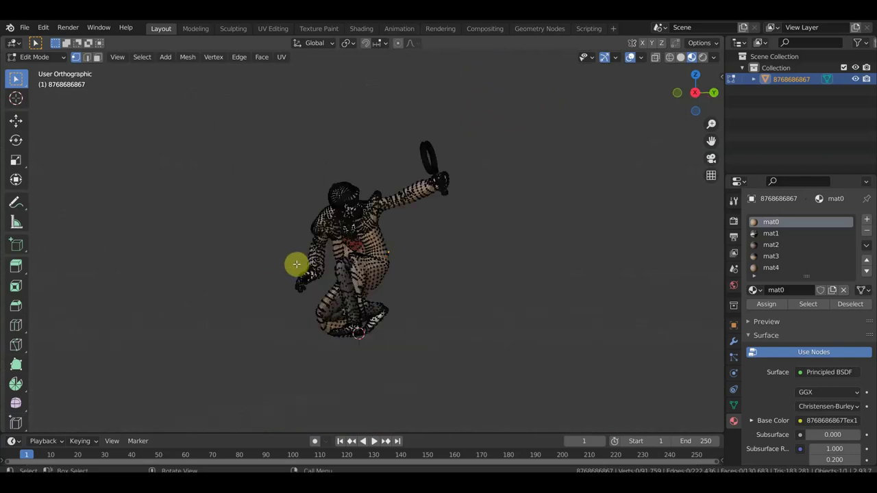
pyautogui.scroll(3, 297, 265)
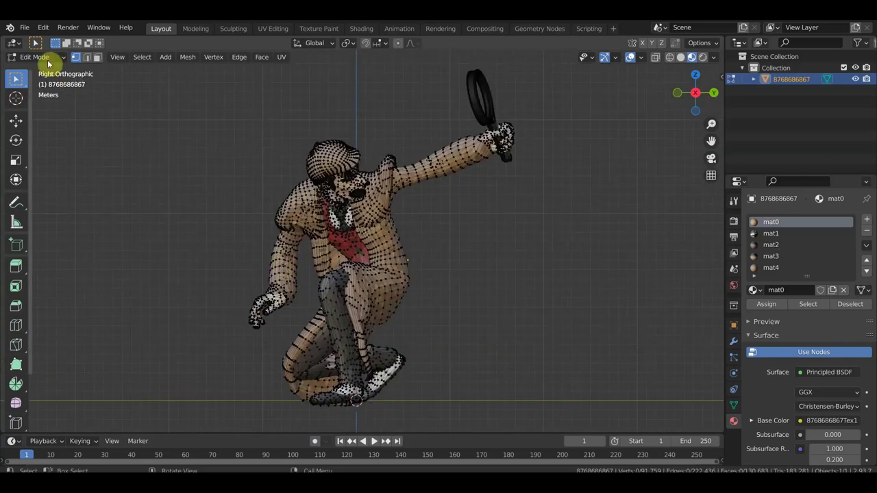
pyautogui.click(43, 58)
pyautogui.click(43, 66)
pyautogui.scroll(-2, 461, 225)
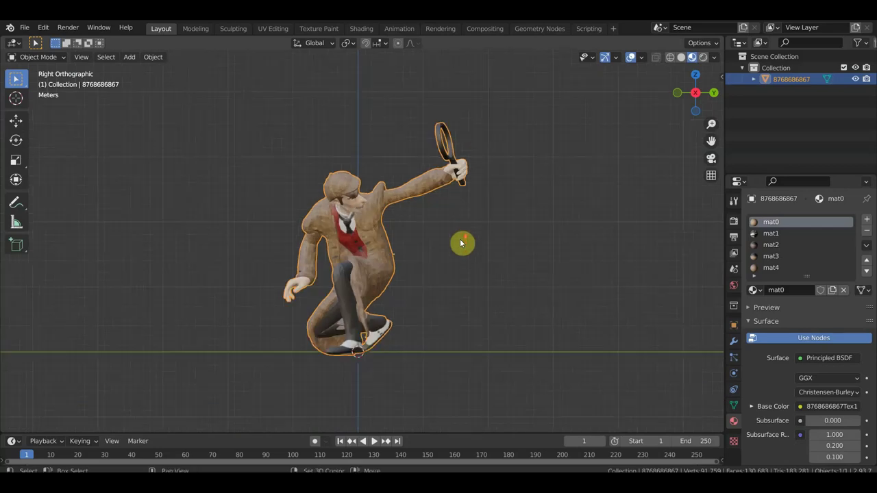
pyautogui.scroll(2, 474, 228)
pyautogui.keyDown('shift'); pyautogui.moveTo(518, 248); pyautogui.dragTo(521, 281, button='middle'); pyautogui.keyUp('shift')
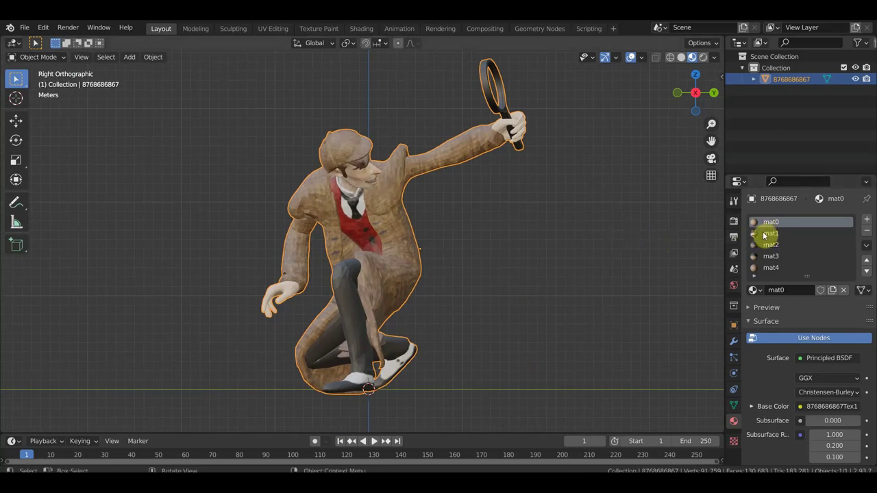
pyautogui.moveTo(472, 248); pyautogui.dragTo(395, 259, button='middle')
pyautogui.moveTo(444, 242)
pyautogui.mouseDown(button='middle')
pyautogui.moveTo(505, 244)
pyautogui.moveTo(445, 250)
pyautogui.moveTo(593, 248)
pyautogui.moveTo(399, 253)
pyautogui.moveTo(469, 249)
pyautogui.moveTo(484, 239)
pyautogui.moveTo(496, 286)
pyautogui.moveTo(434, 387)
pyautogui.moveTo(564, 304)
pyautogui.moveTo(532, 309)
pyautogui.moveTo(552, 128)
pyautogui.moveTo(623, 142)
pyautogui.mouseUp(button='middle')
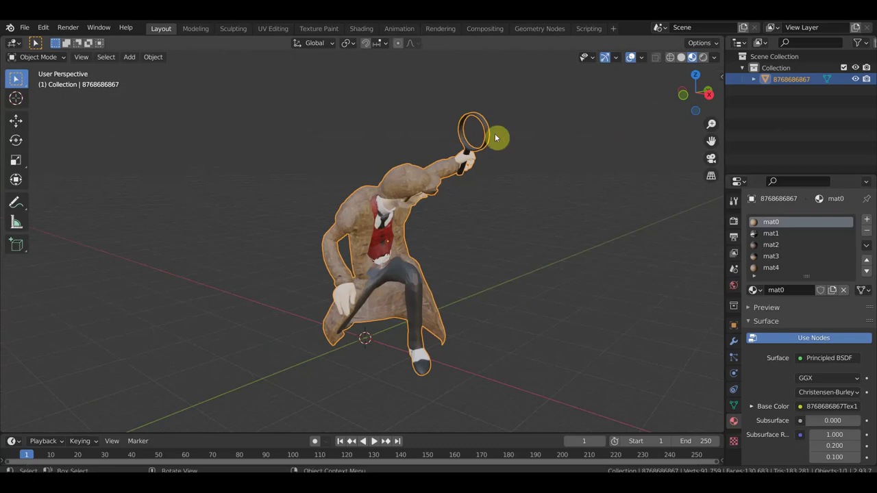
pyautogui.moveTo(503, 156)
pyautogui.mouseDown(button='middle')
pyautogui.moveTo(499, 166)
pyautogui.moveTo(425, 165)
pyautogui.mouseUp(button='middle')
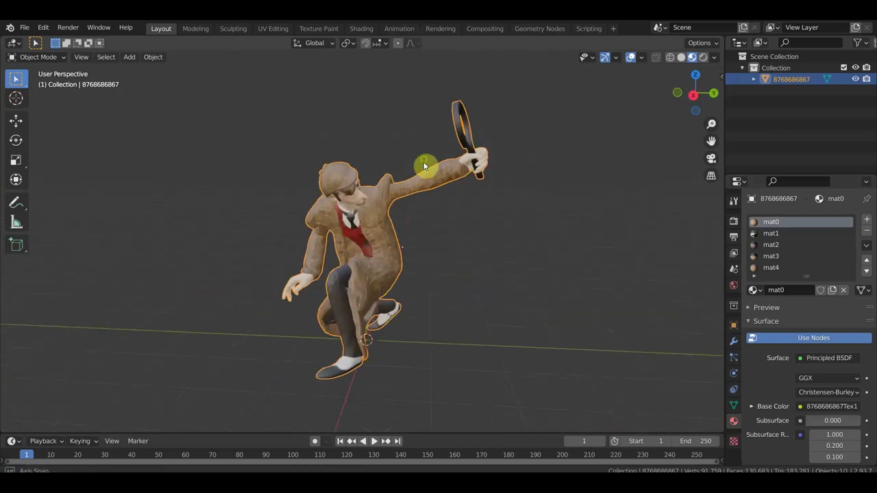
pyautogui.moveTo(295, 322); pyautogui.dragTo(291, 313, button='middle')
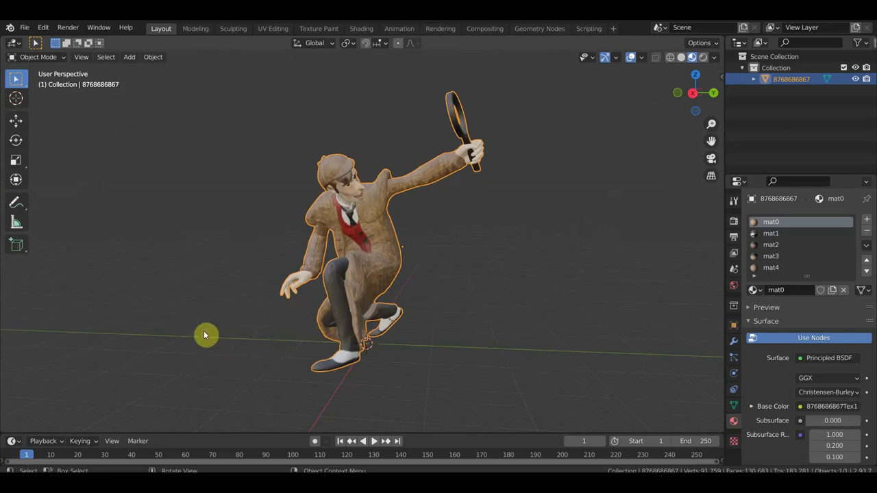
pyautogui.moveTo(491, 352); pyautogui.dragTo(391, 354, button='middle')
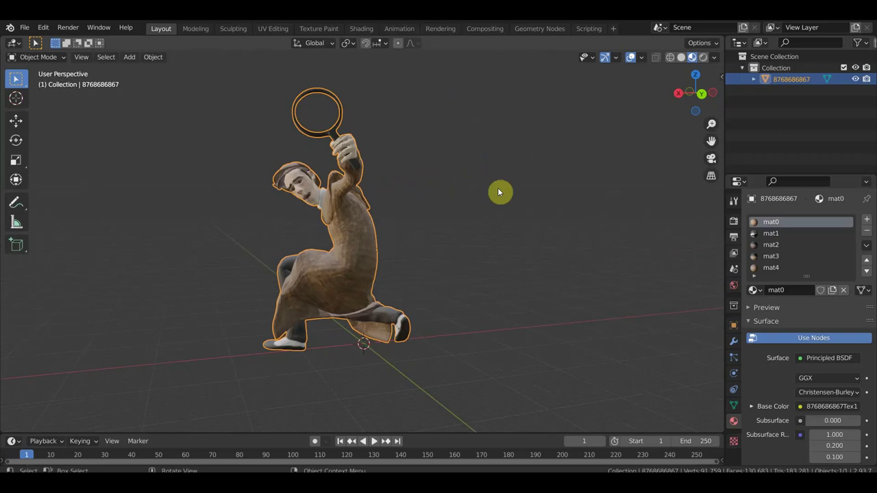
pyautogui.moveTo(452, 377); pyautogui.dragTo(569, 384, button='middle')
pyautogui.moveTo(473, 374); pyautogui.dragTo(442, 372, button='middle')
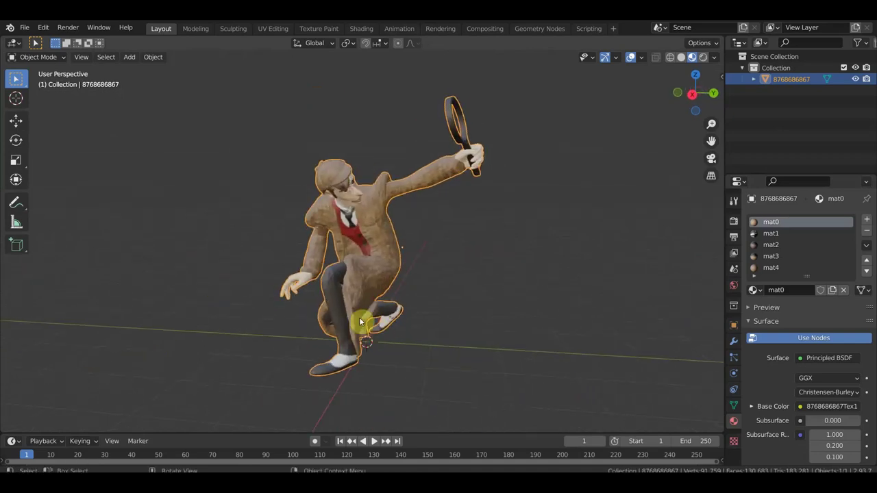
pyautogui.moveTo(388, 294); pyautogui.dragTo(372, 286, button='middle')
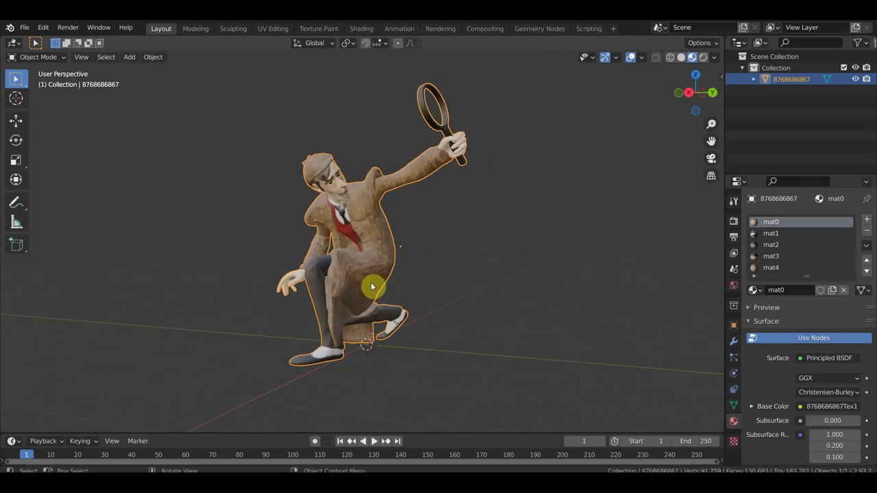
pyautogui.moveTo(452, 293); pyautogui.dragTo(481, 295, button='middle')
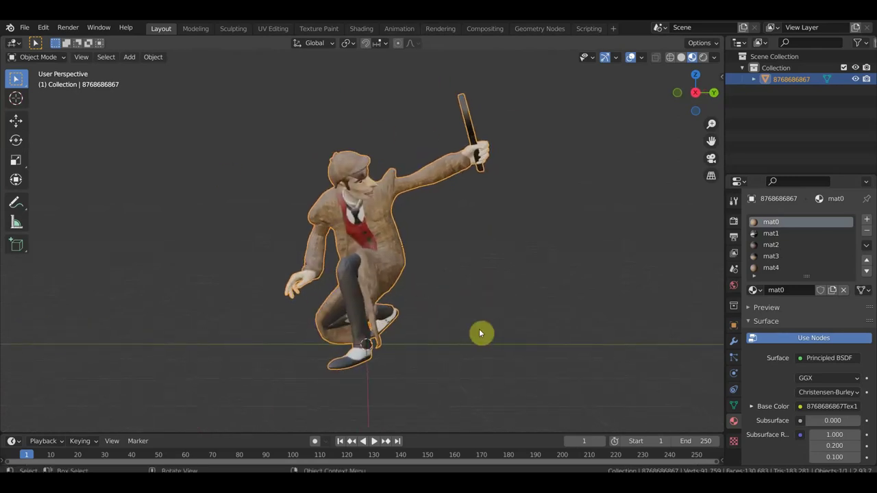
pyautogui.moveTo(546, 310)
pyautogui.mouseDown(button='middle')
pyautogui.moveTo(446, 315)
pyautogui.moveTo(478, 323)
pyautogui.moveTo(521, 316)
pyautogui.mouseUp(button='middle')
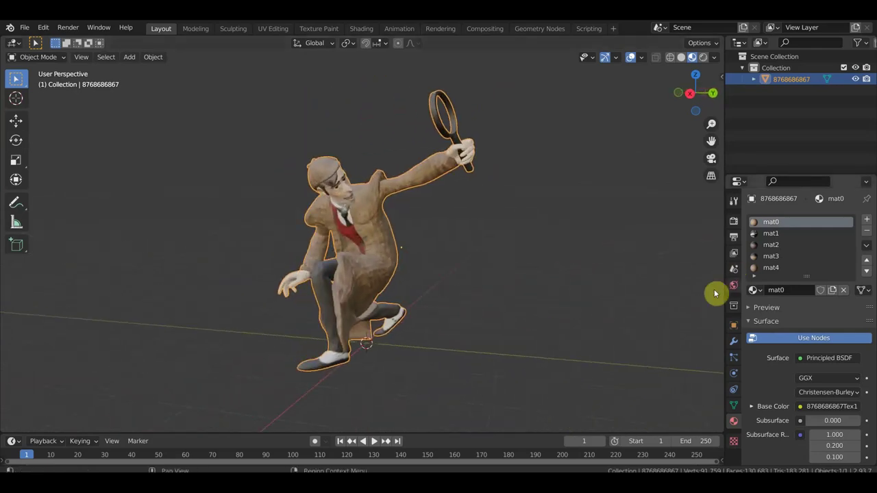
pyautogui.moveTo(452, 289)
pyautogui.mouseDown(button='middle')
pyautogui.moveTo(460, 283)
pyautogui.moveTo(461, 291)
pyautogui.moveTo(343, 304)
pyautogui.mouseUp(button='middle')
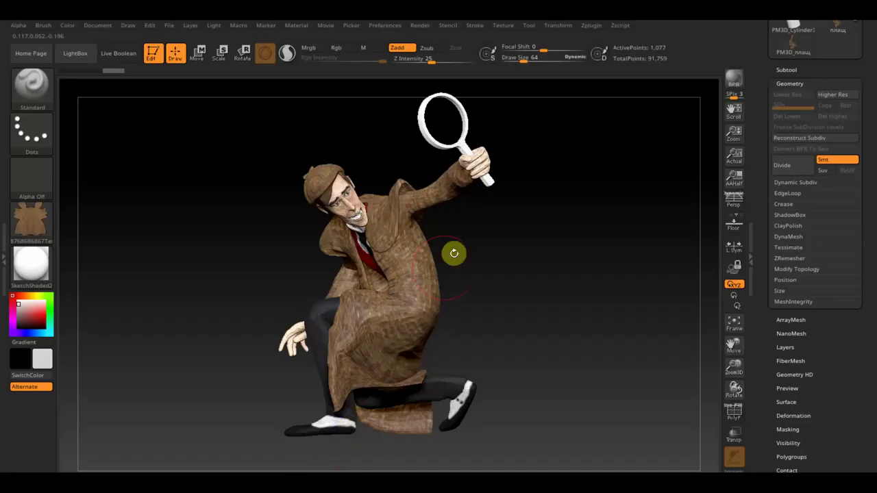
# Show the 3D Print Hub Export to STL/VRML/OBJ options in the Zplugin menu
pyautogui.click(594, 28)
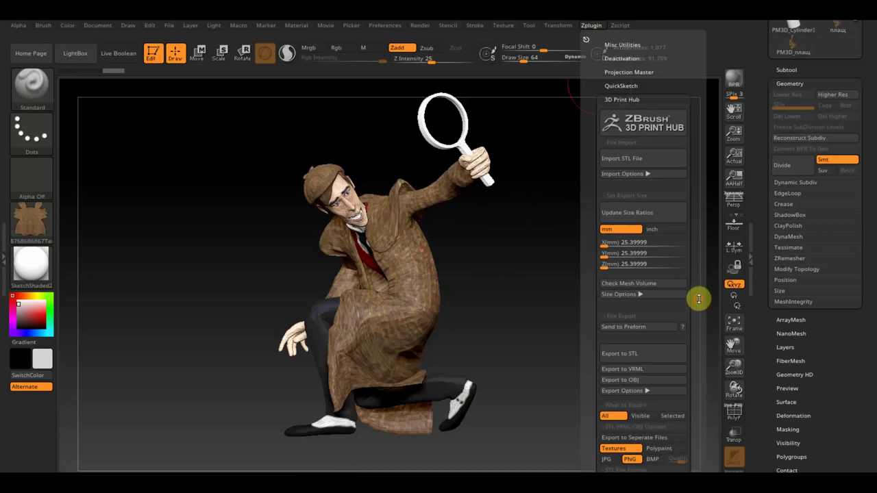
pyautogui.moveTo(700, 299); pyautogui.dragTo(699, 239)
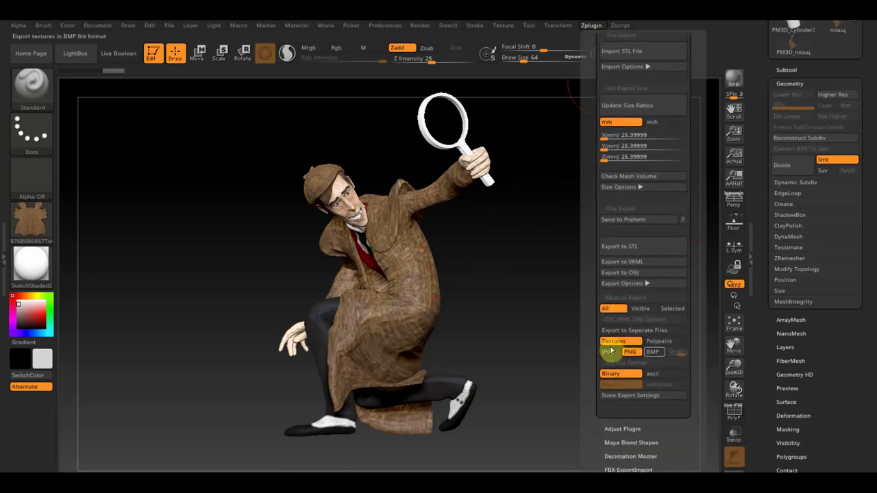
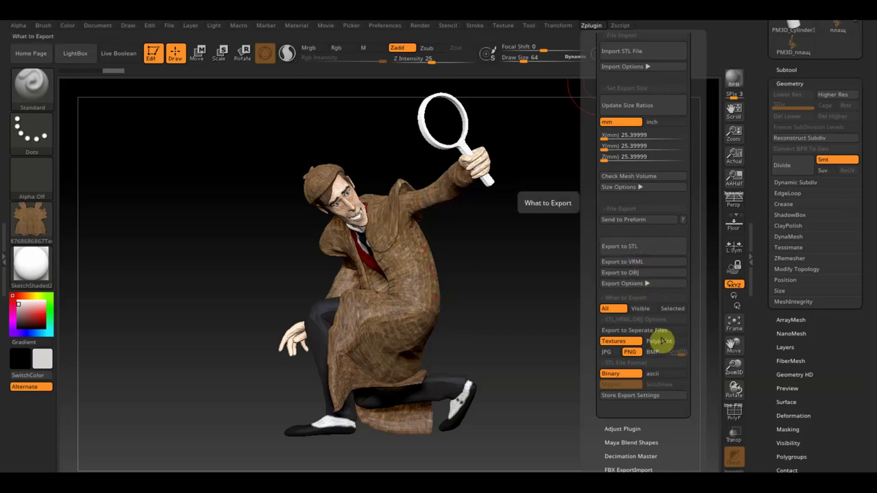
# Export the ZBrush subtool with FBX ExportImport as волос.fbx on the Desktop
pyautogui.click(595, 29)
pyautogui.click(616, 100)
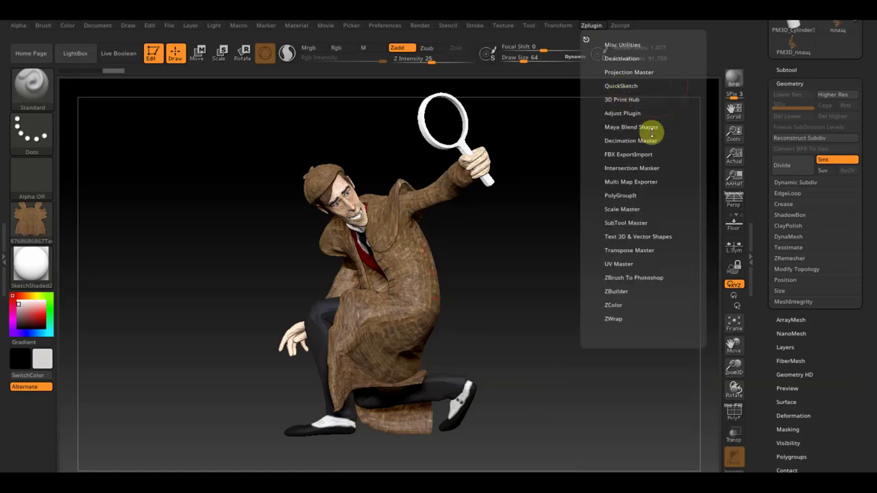
pyautogui.click(614, 154)
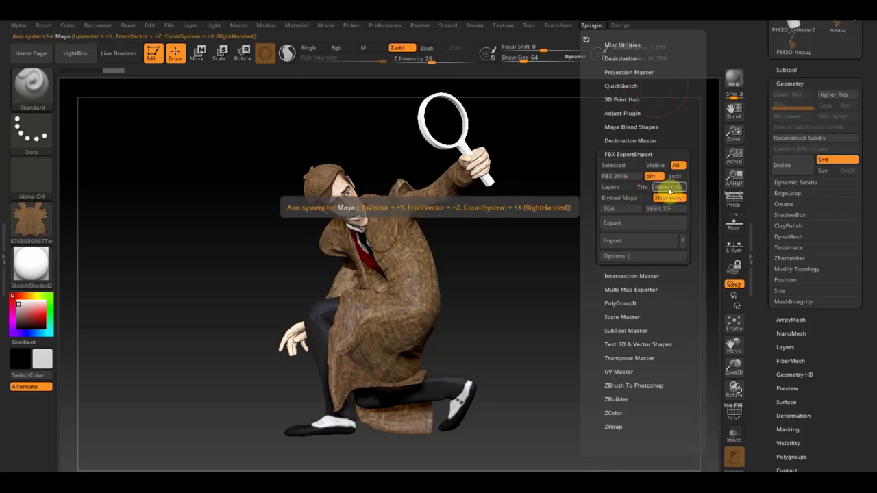
pyautogui.click(644, 223)
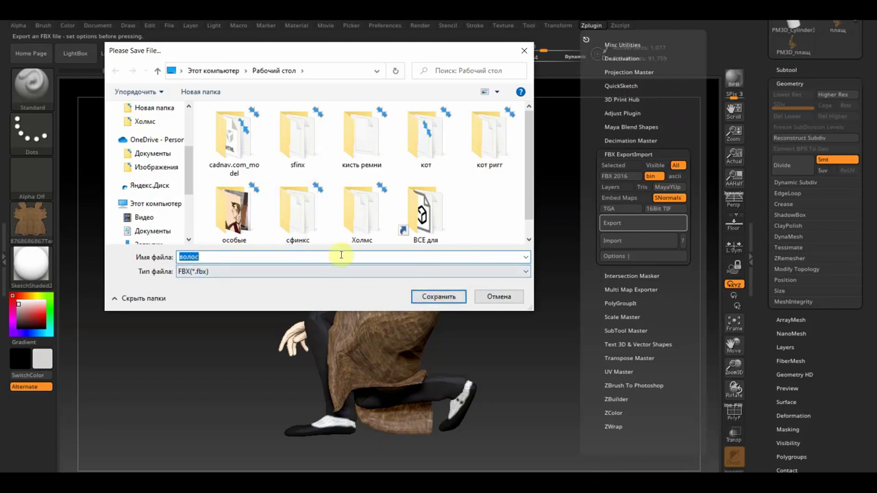
pyautogui.click(438, 297)
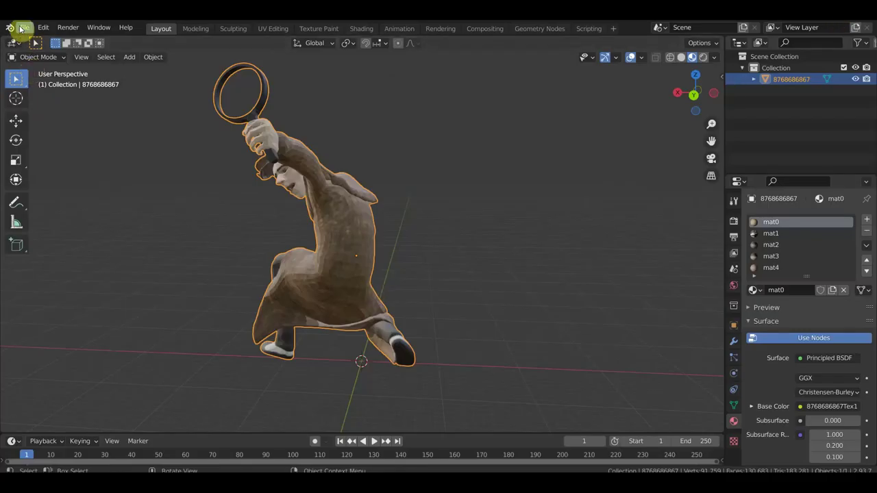
# Import волос.fbx from the Desktop into the Blender scene
pyautogui.click(28, 28)
pyautogui.moveTo(43, 181)
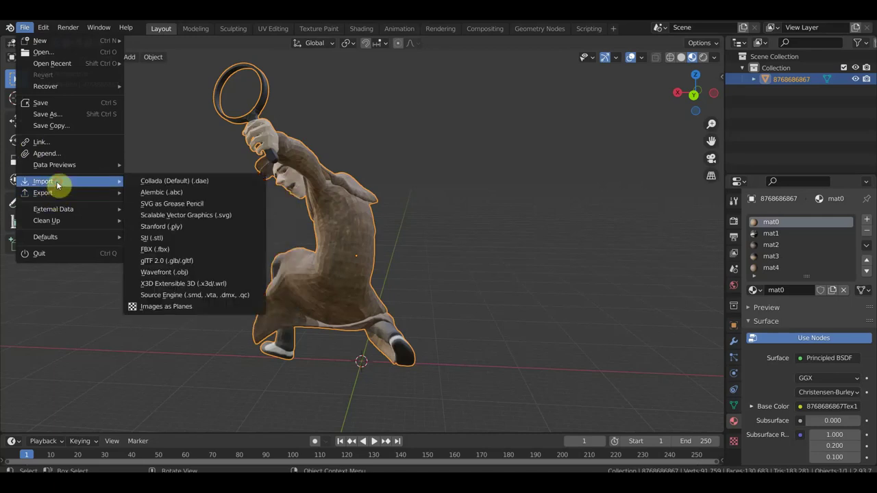
pyautogui.click(192, 249)
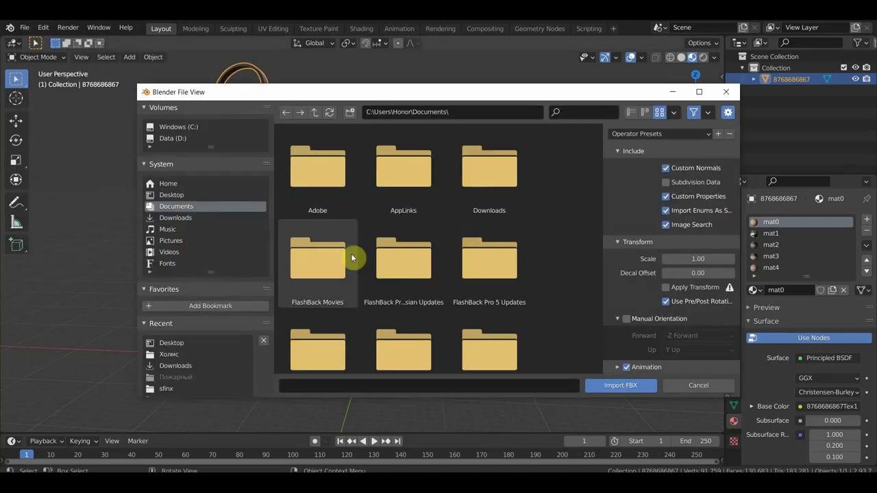
pyautogui.click(196, 196)
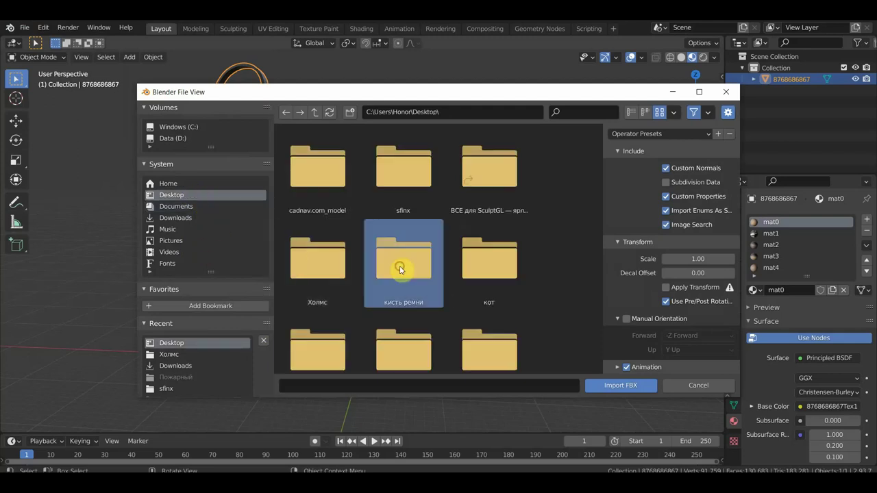
pyautogui.scroll(-2, 401, 268)
pyautogui.click(327, 341)
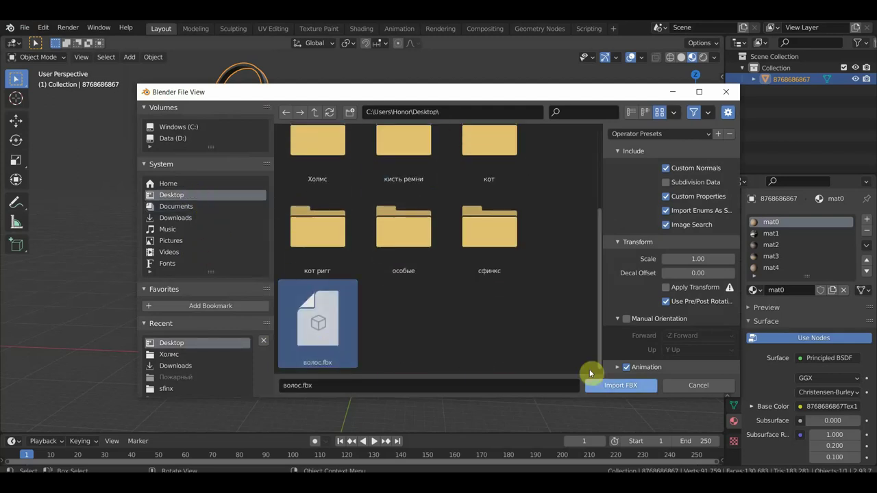
pyautogui.click(622, 386)
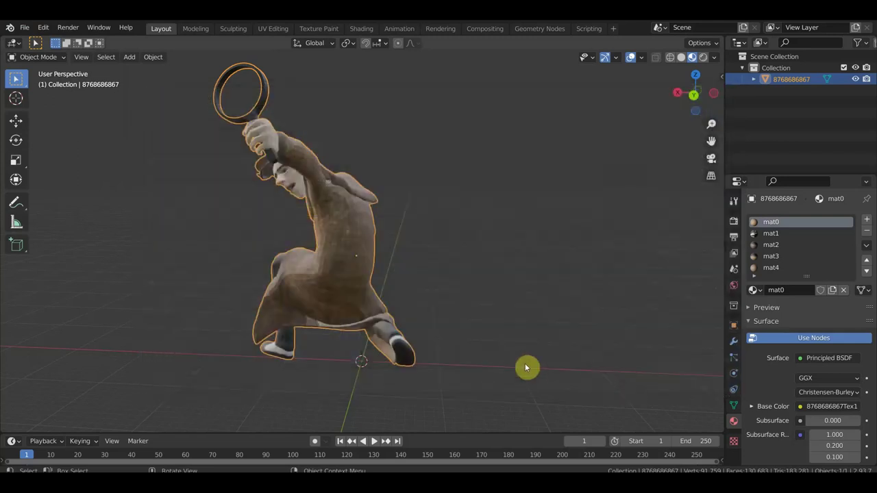
pyautogui.click(452, 314)
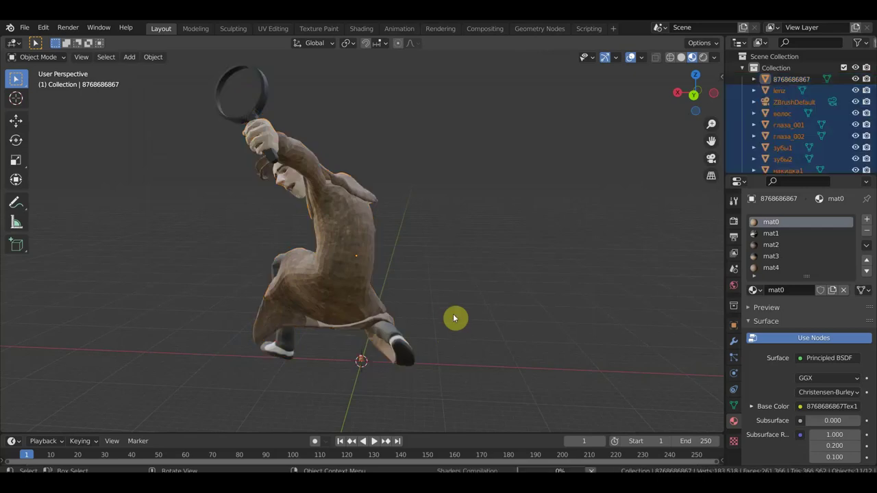
pyautogui.scroll(-5, 454, 321)
pyautogui.moveTo(454, 320); pyautogui.dragTo(615, 309, button='middle')
pyautogui.press('KP_3')
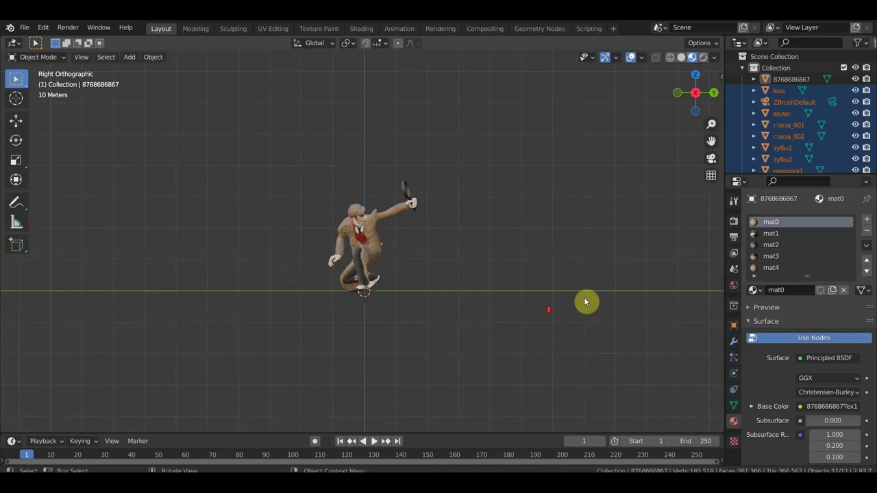
pyautogui.scroll(2, 561, 307)
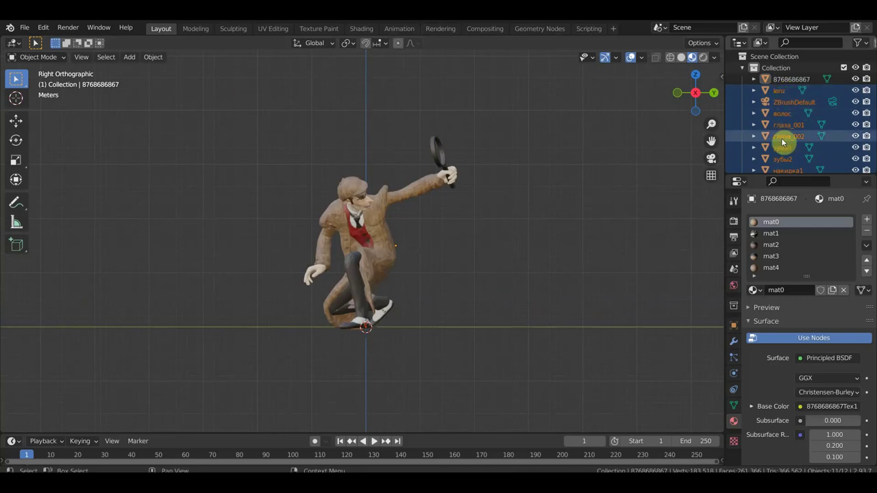
pyautogui.click(790, 78)
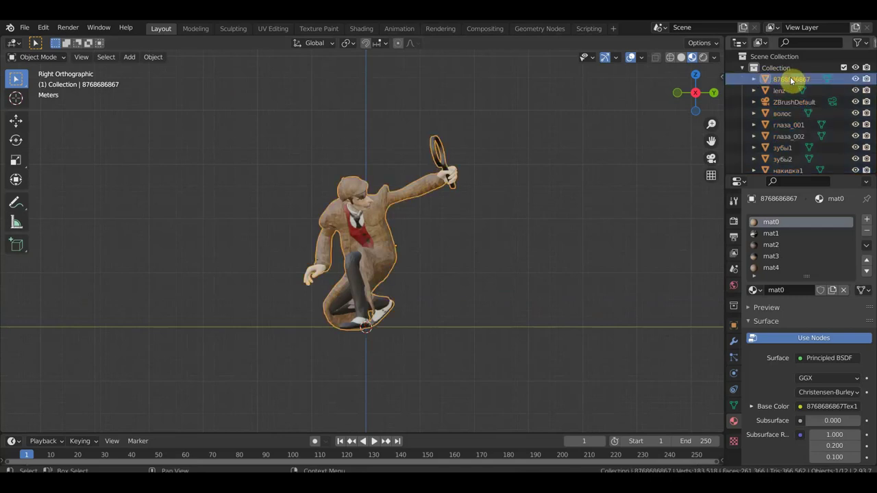
# Select the imported objects from lenz to the last one and scale them
pyautogui.click(782, 91)
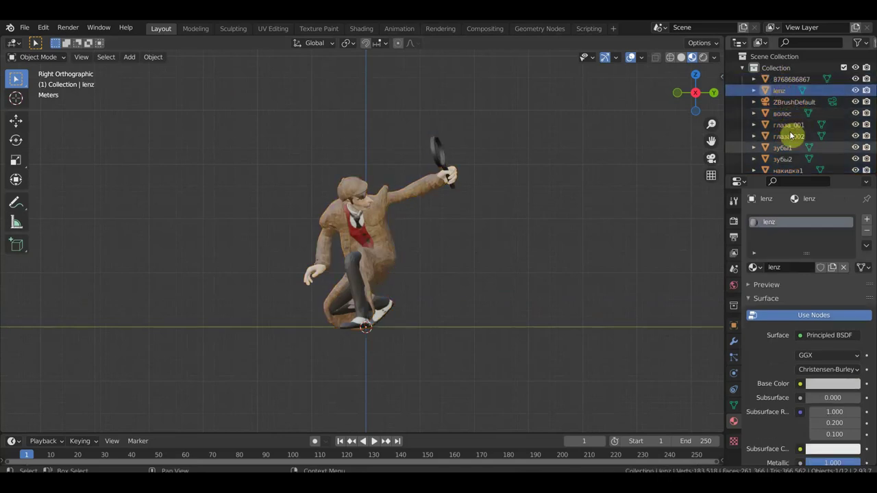
pyautogui.scroll(-3, 787, 137)
pyautogui.keyDown('shift'); pyautogui.click(790, 164); pyautogui.keyUp('shift')
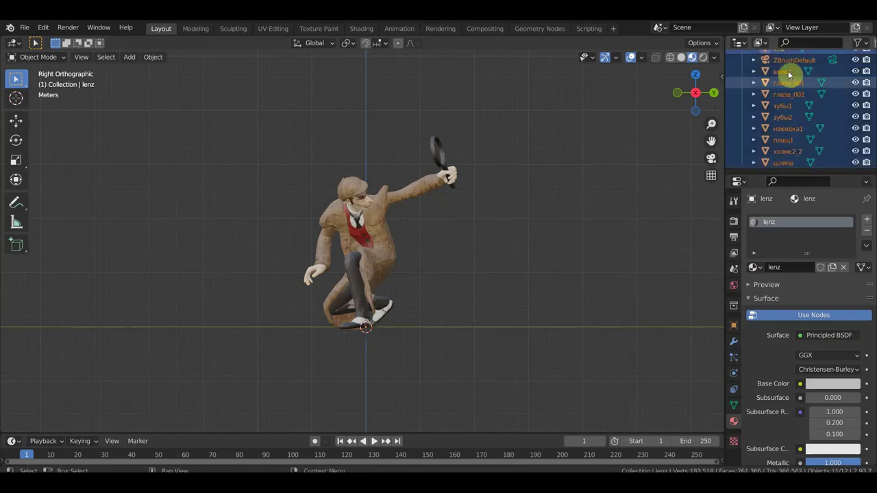
pyautogui.scroll(-2, 447, 320)
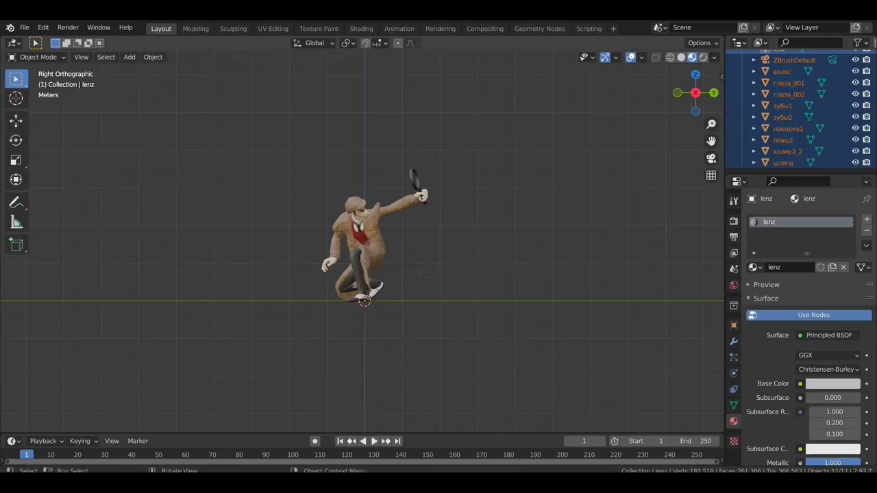
pyautogui.press('s')
pyautogui.click(485, 322)
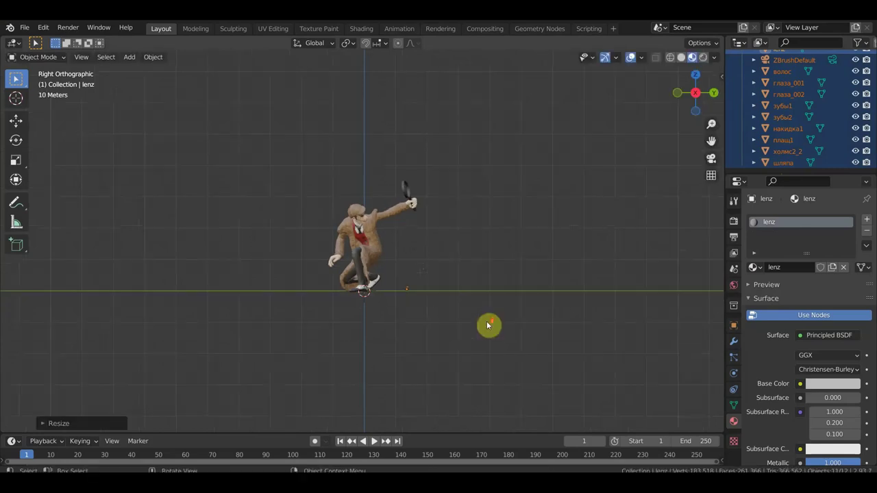
pyautogui.scroll(-5, 487, 325)
pyautogui.scroll(-4, 493, 322)
pyautogui.scroll(2, 503, 325)
pyautogui.scroll(3, 504, 324)
# Center the tiny imported figure in view and apply an origin change to it
pyautogui.click(16, 124)
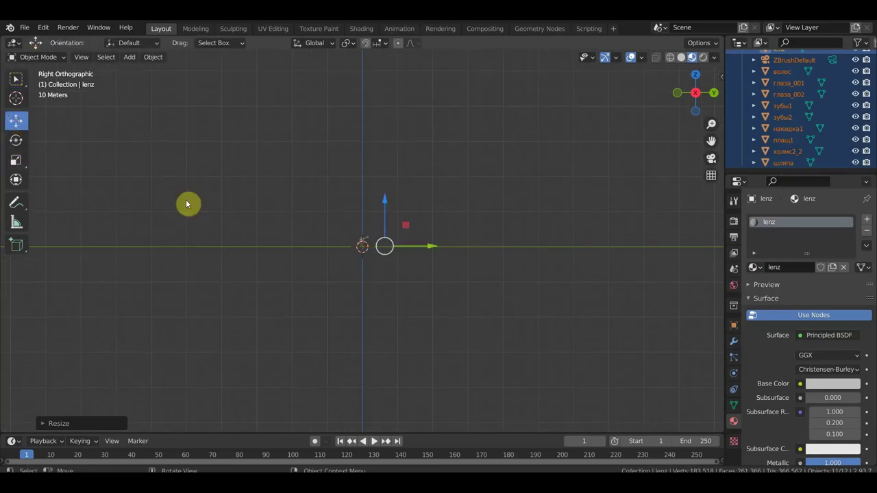
pyautogui.scroll(2, 463, 300)
pyautogui.scroll(2, 459, 302)
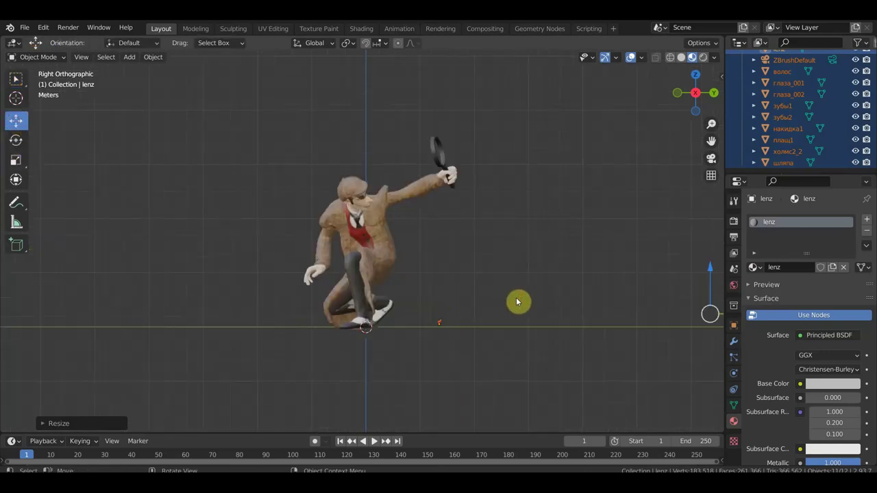
pyautogui.scroll(1, 522, 302)
pyautogui.moveTo(522, 302)
pyautogui.keyDown('shift'); pyautogui.mouseDown(button='middle')
pyautogui.moveTo(450, 208)
pyautogui.moveTo(463, 302)
pyautogui.mouseUp(button='middle'); pyautogui.keyUp('shift')
pyautogui.scroll(2, 427, 201)
pyautogui.scroll(2, 425, 202)
pyautogui.scroll(5, 463, 302)
pyautogui.keyDown('shift'); pyautogui.moveTo(382, 196); pyautogui.dragTo(432, 298, button='middle'); pyautogui.keyUp('shift')
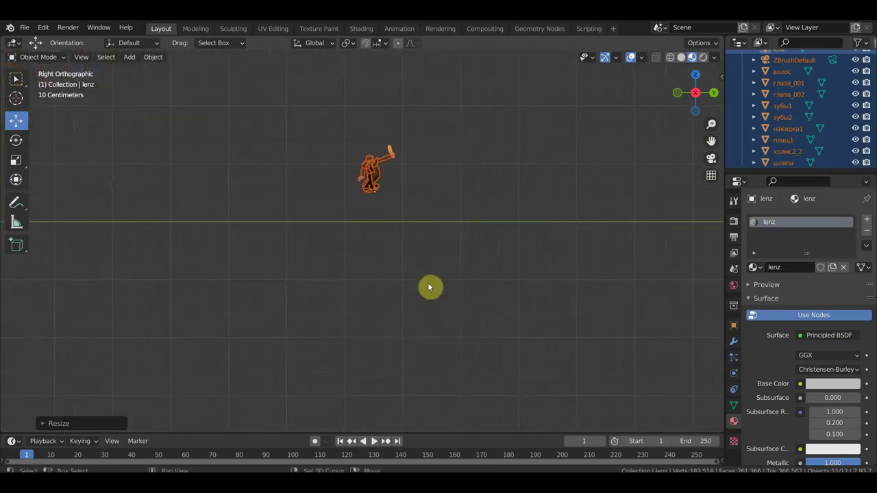
pyautogui.click(152, 57)
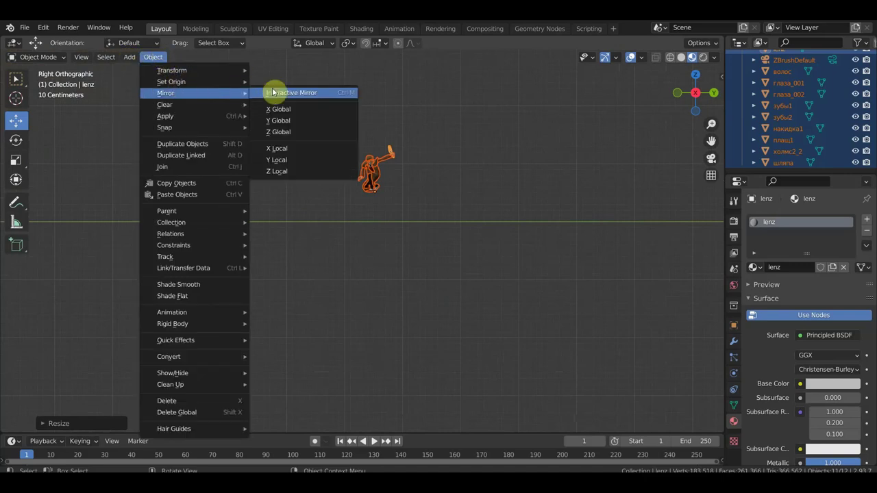
pyautogui.moveTo(171, 82)
pyautogui.press('Return')
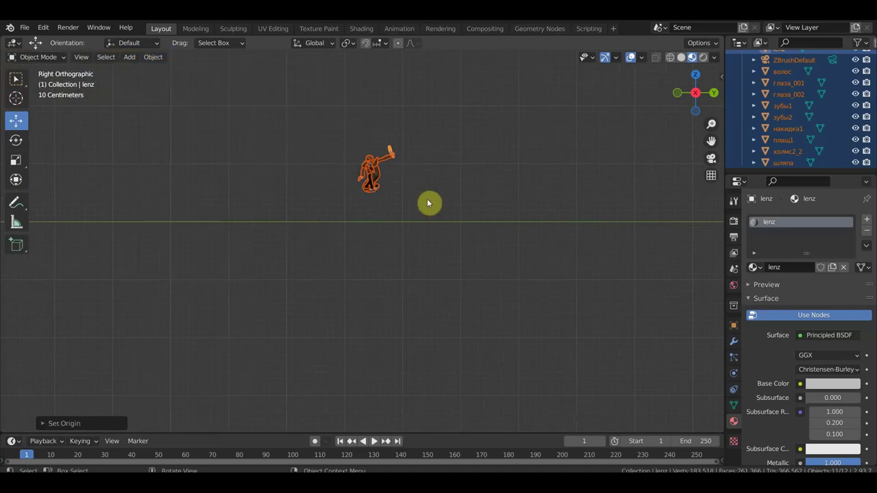
# Box-select the imported objects and set each one's origin to its geometry
pyautogui.scroll(-3, 358, 209)
pyautogui.scroll(-3, 352, 229)
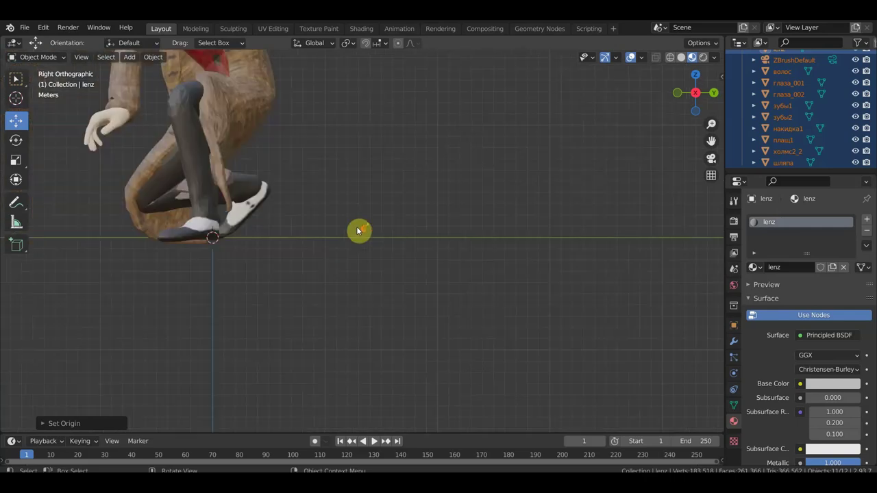
pyautogui.scroll(-2, 396, 241)
pyautogui.scroll(-2, 395, 243)
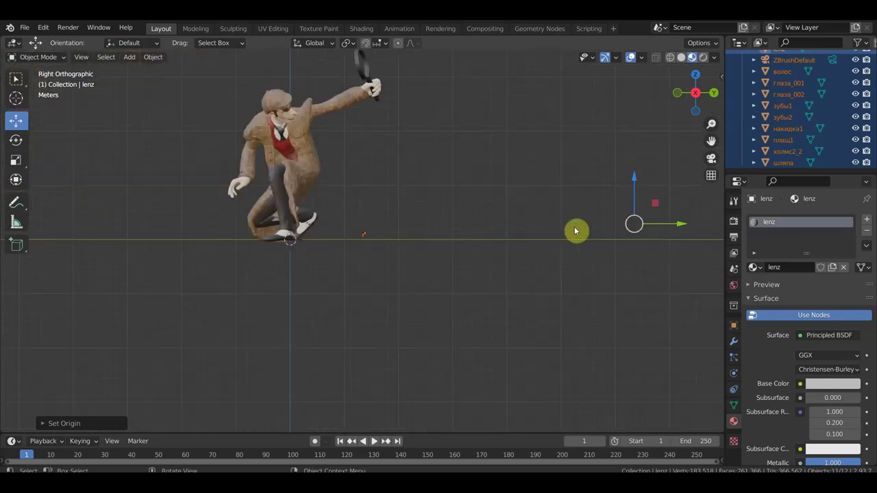
pyautogui.click(385, 261)
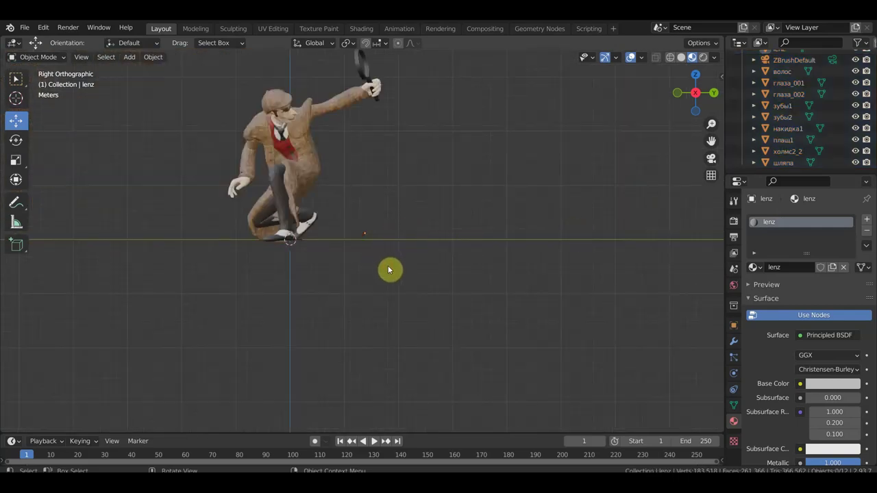
pyautogui.moveTo(390, 272); pyautogui.dragTo(348, 221)
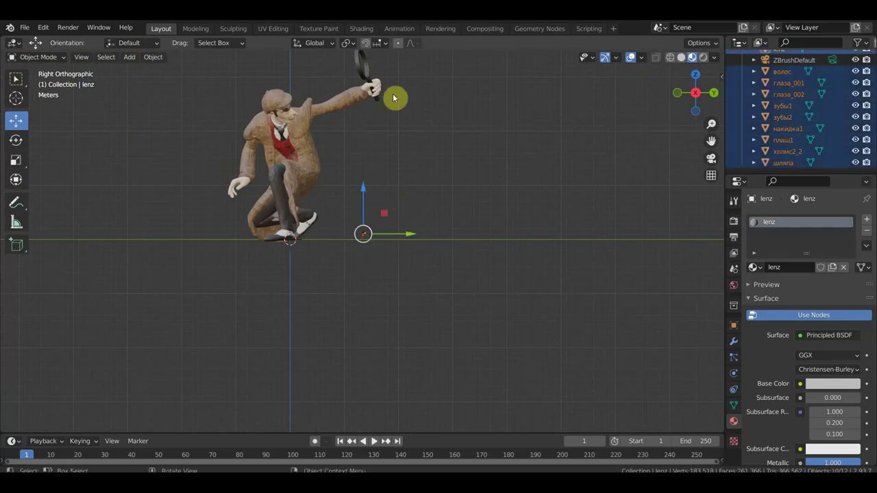
pyautogui.click(153, 57)
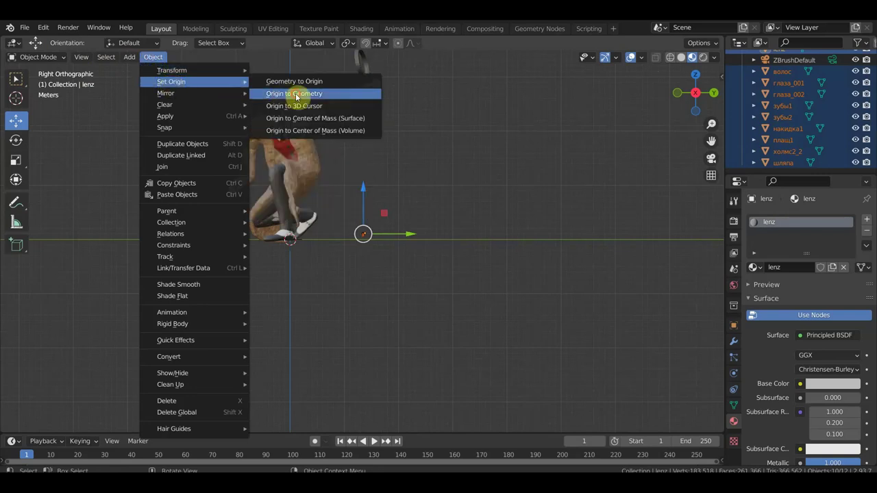
pyautogui.click(300, 100)
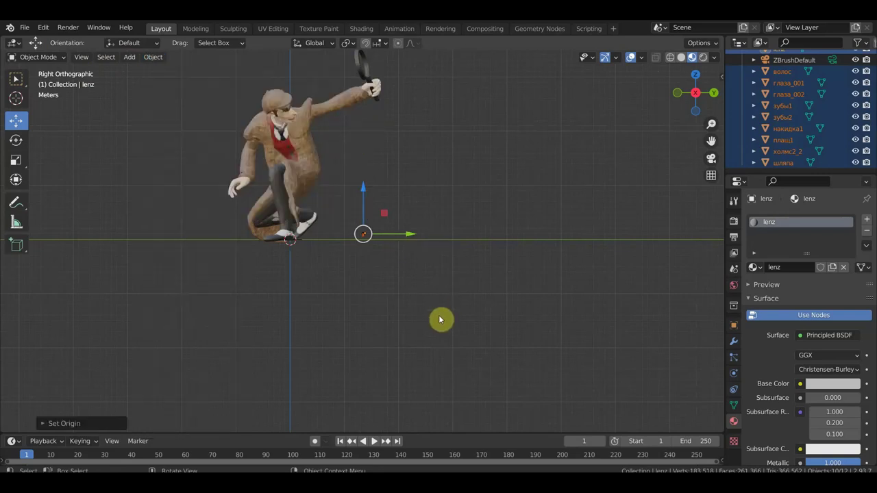
# Scale the small figure up to full size in three passes
pyautogui.press('s')
pyautogui.click(708, 65)
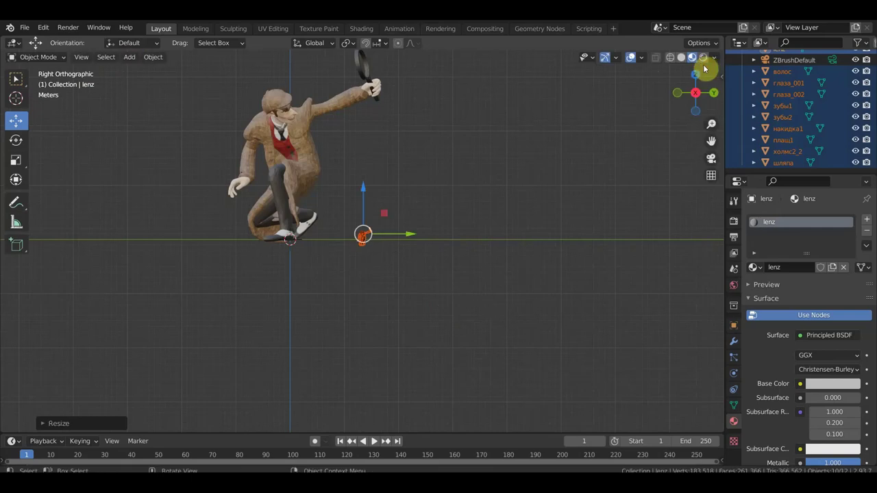
pyautogui.press('s')
pyautogui.click(31, 101)
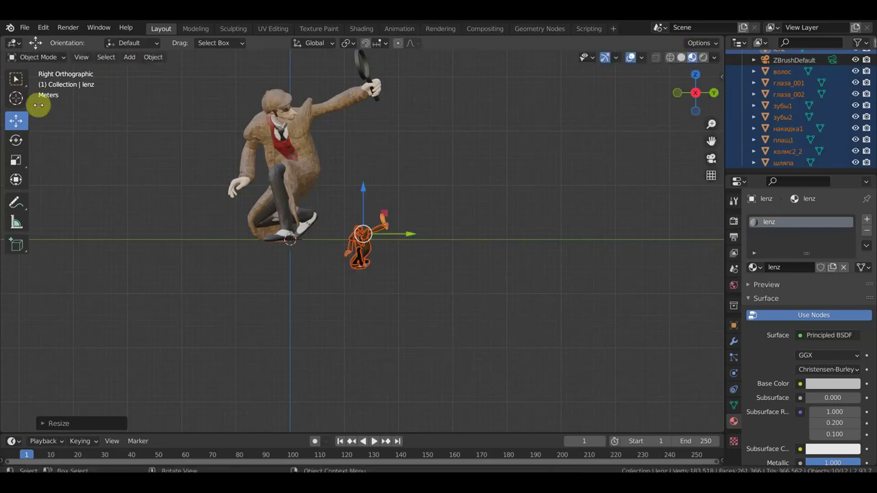
pyautogui.scroll(-4, 411, 379)
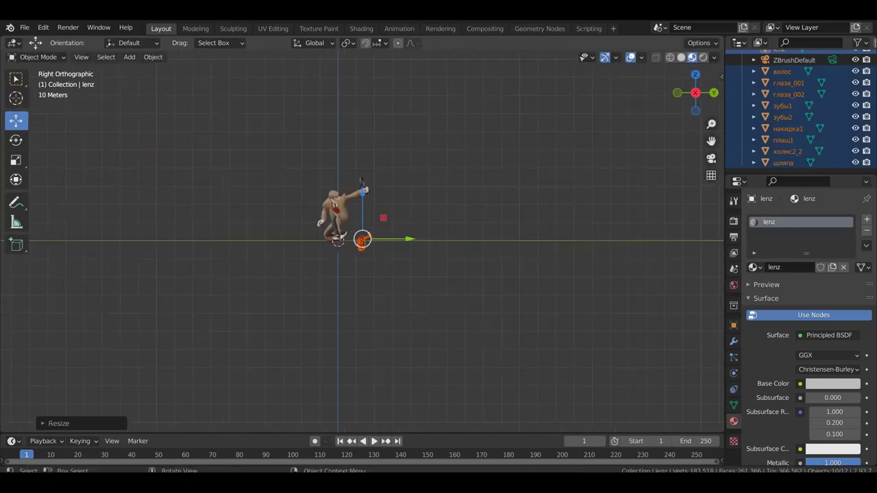
pyautogui.press('s')
pyautogui.click(421, 319)
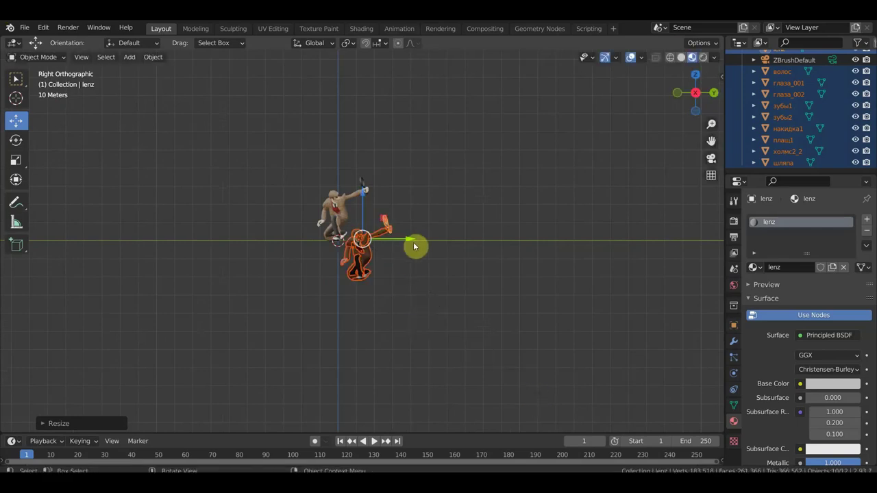
# Move the enlarged figure right along Y and raise it along Z
pyautogui.press('g')
pyautogui.press('y')
pyautogui.click(451, 245)
pyautogui.moveTo(401, 199)
pyautogui.mouseDown()
pyautogui.moveTo(396, 155)
pyautogui.moveTo(411, 178)
pyautogui.mouseUp()
# Orbit around both figures and inspect the rigged figure's coat and hat
pyautogui.scroll(5, 482, 247)
pyautogui.click(548, 274)
pyautogui.moveTo(556, 274); pyautogui.dragTo(528, 287, button='middle')
pyautogui.moveTo(589, 260)
pyautogui.mouseDown(button='middle')
pyautogui.moveTo(479, 298)
pyautogui.moveTo(624, 316)
pyautogui.moveTo(587, 319)
pyautogui.moveTo(559, 286)
pyautogui.moveTo(571, 283)
pyautogui.mouseUp(button='middle')
pyautogui.scroll(4, 503, 288)
pyautogui.scroll(-2, 587, 313)
pyautogui.click(474, 226)
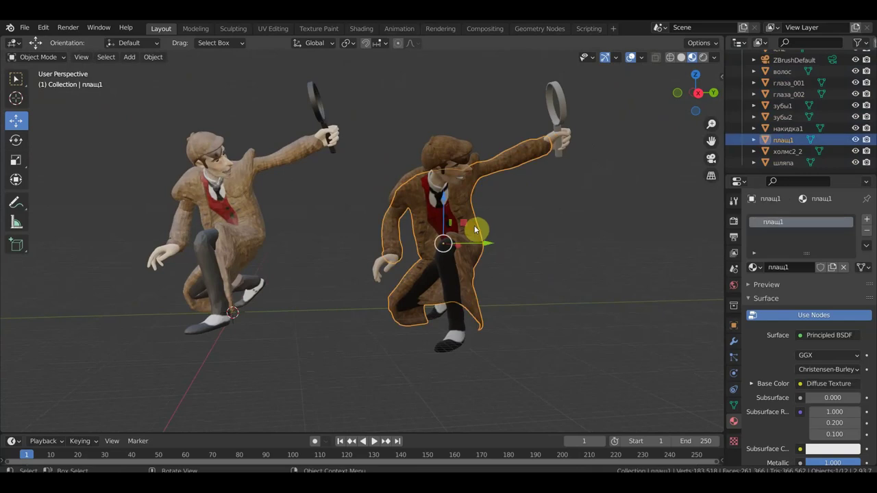
pyautogui.click(451, 148)
pyautogui.click(558, 234)
# Orbit to a front view of both figures and select the left imported figure
pyautogui.moveTo(558, 234)
pyautogui.mouseDown(button='middle')
pyautogui.moveTo(481, 265)
pyautogui.moveTo(448, 260)
pyautogui.mouseUp(button='middle')
pyautogui.scroll(4, 376, 260)
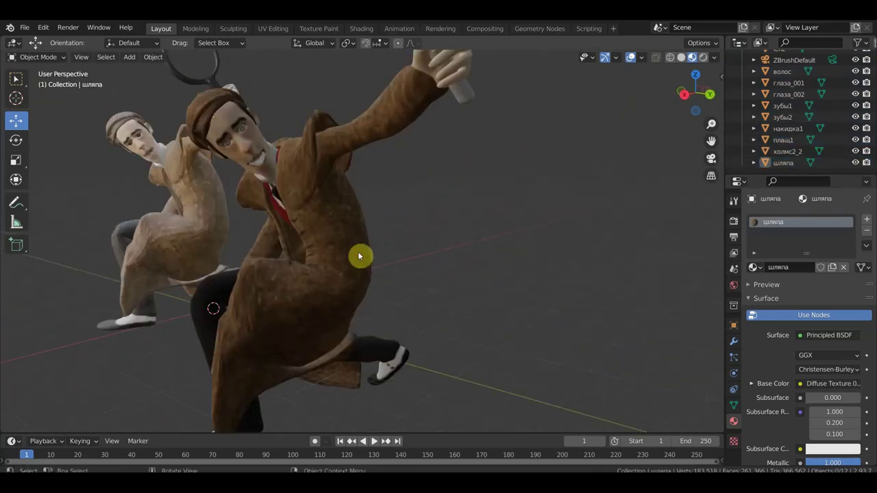
pyautogui.moveTo(394, 310); pyautogui.dragTo(501, 314, button='middle')
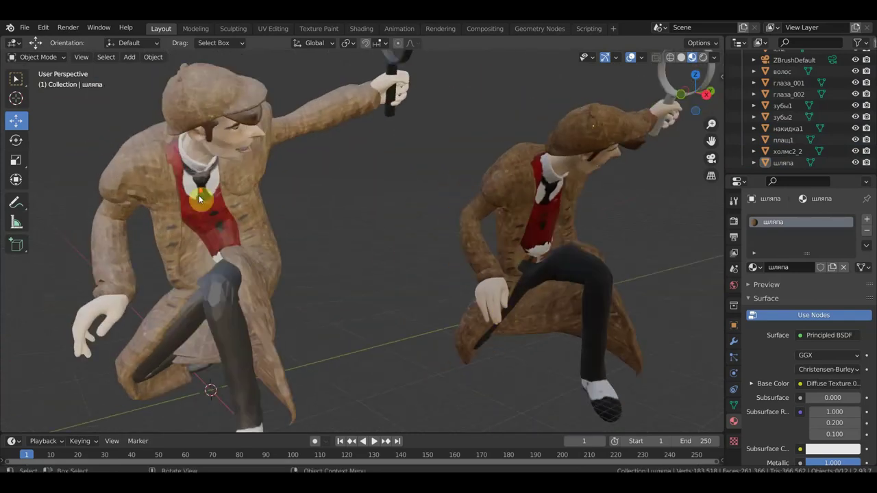
pyautogui.scroll(-4, 199, 199)
pyautogui.click(293, 209)
pyautogui.moveTo(377, 222)
pyautogui.mouseDown(button='middle')
pyautogui.moveTo(372, 242)
pyautogui.moveTo(338, 240)
pyautogui.mouseUp(button='middle')
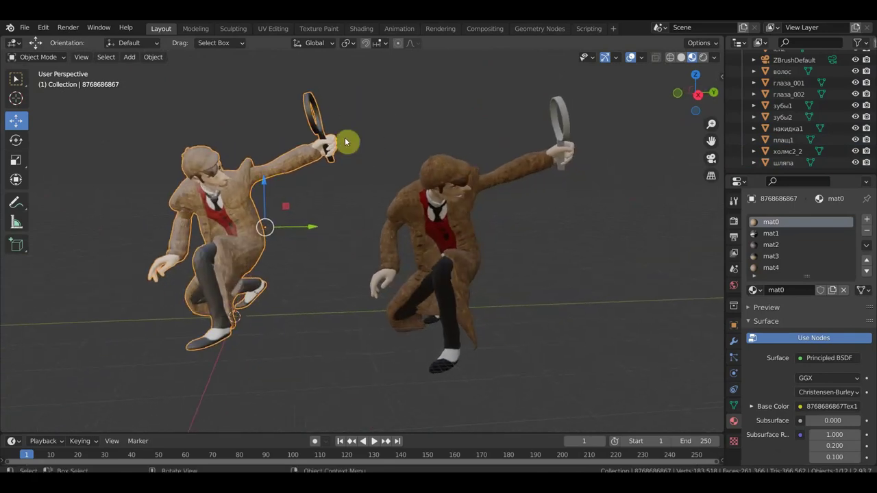
# Switch to the Shading workspace with the material nodes framed around both characters
pyautogui.click(363, 30)
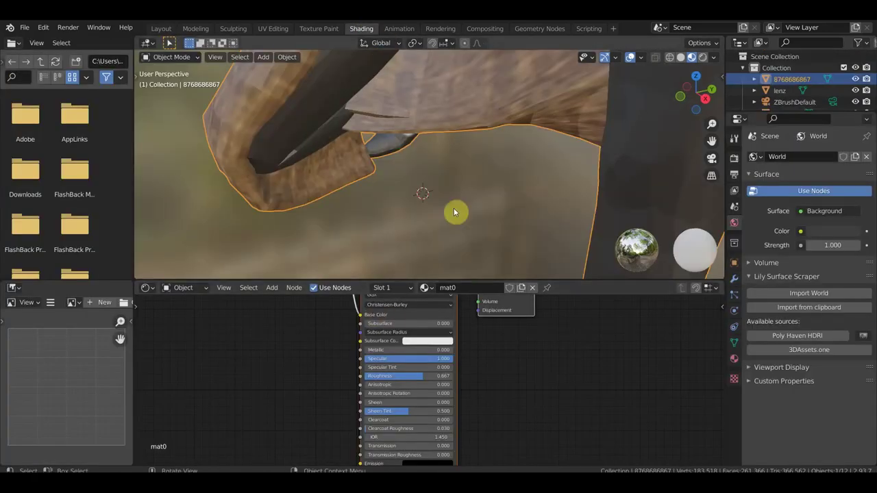
pyautogui.scroll(-4, 485, 186)
pyautogui.scroll(-3, 485, 188)
pyautogui.scroll(-2, 485, 196)
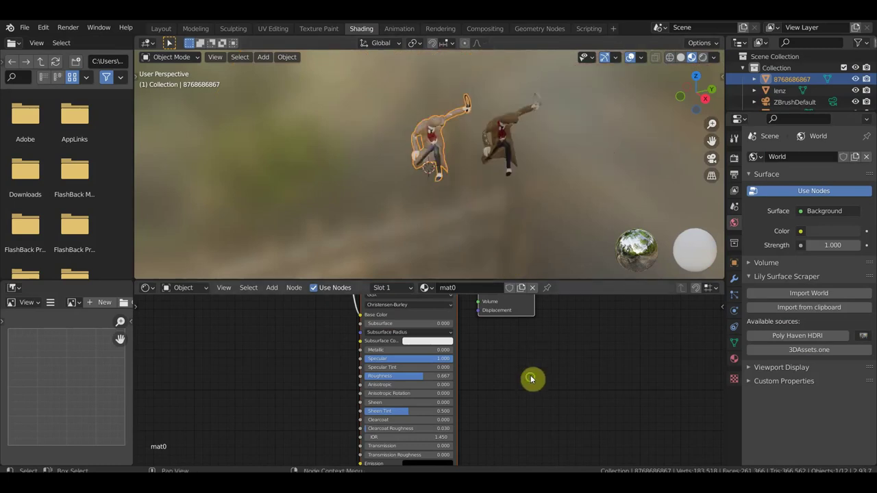
pyautogui.moveTo(534, 362); pyautogui.dragTo(552, 434, button='middle')
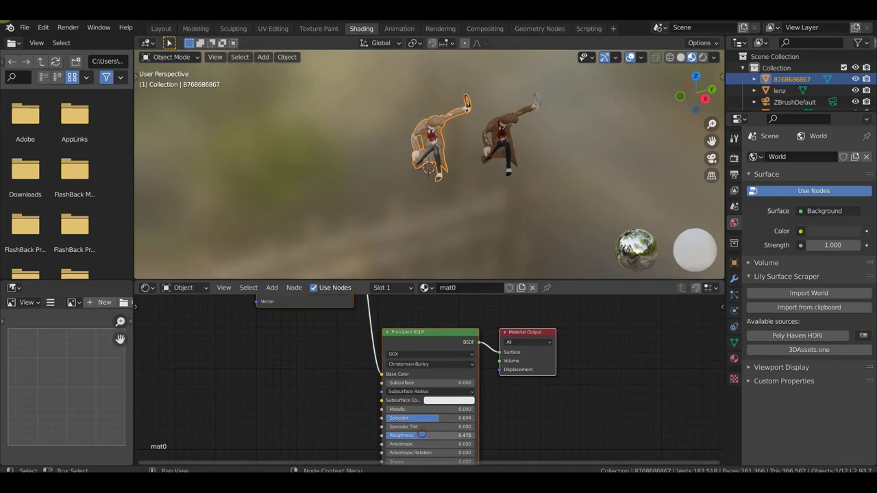
pyautogui.moveTo(420, 221); pyautogui.dragTo(409, 213, button='middle')
pyautogui.scroll(5, 467, 194)
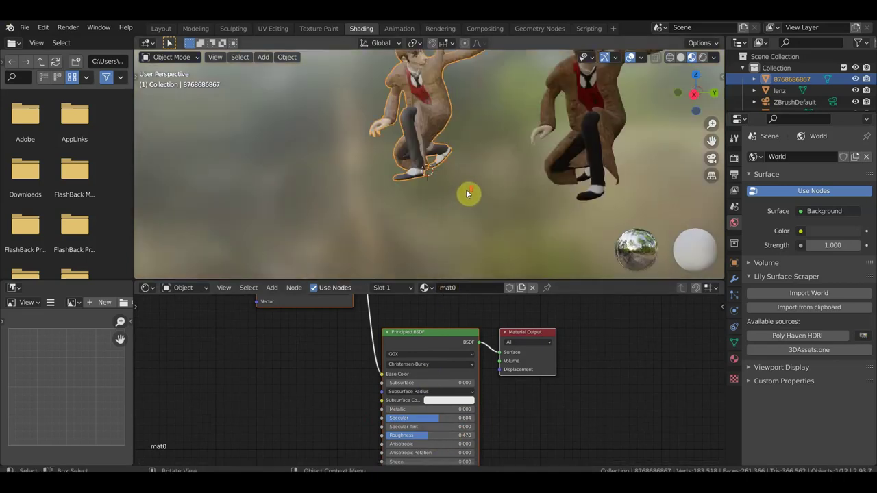
pyautogui.moveTo(501, 153)
pyautogui.mouseDown(button='middle')
pyautogui.moveTo(528, 187)
pyautogui.moveTo(534, 182)
pyautogui.mouseUp(button='middle')
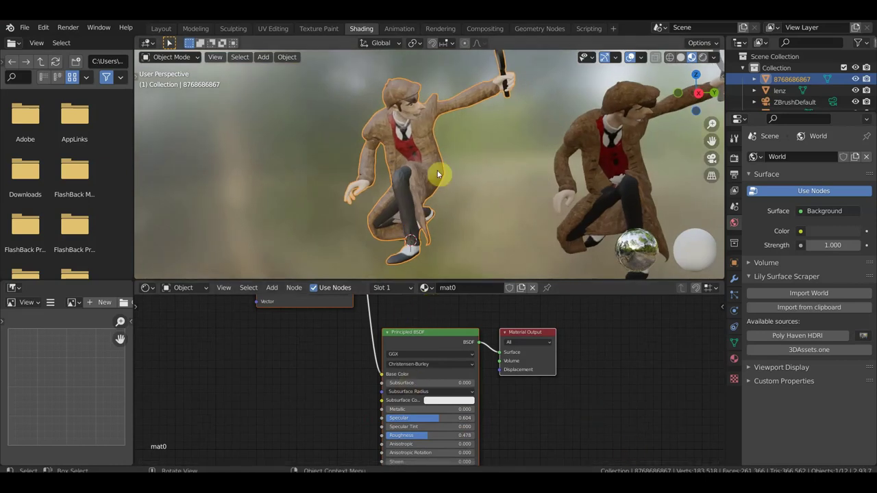
# Set mat1's Specular to 0.145 and Roughness to 0.441
pyautogui.click(734, 359)
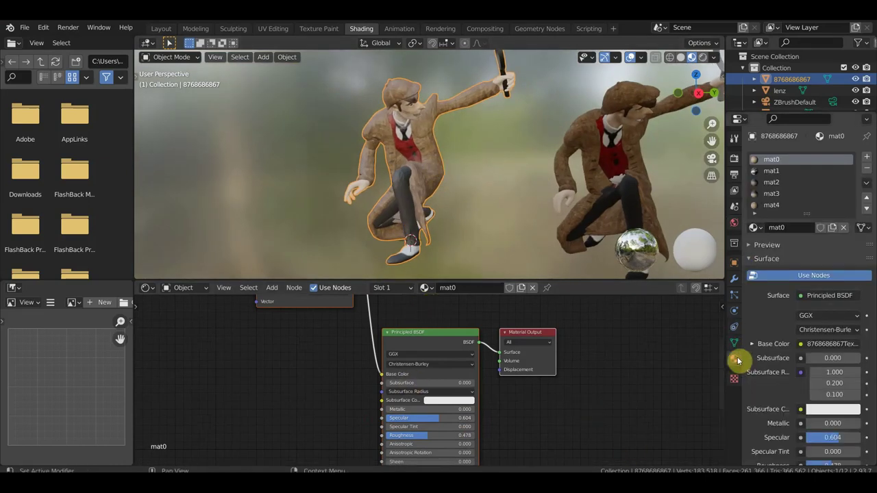
pyautogui.click(770, 173)
pyautogui.click(772, 184)
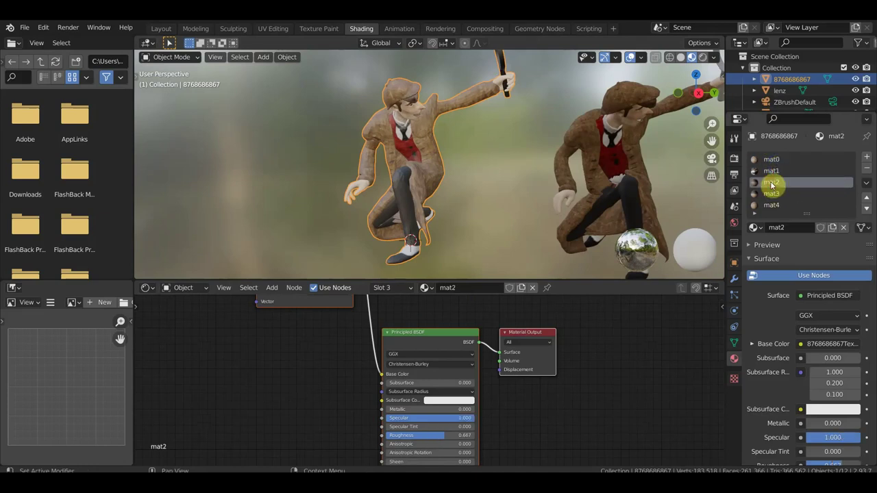
pyautogui.scroll(-2, 773, 200)
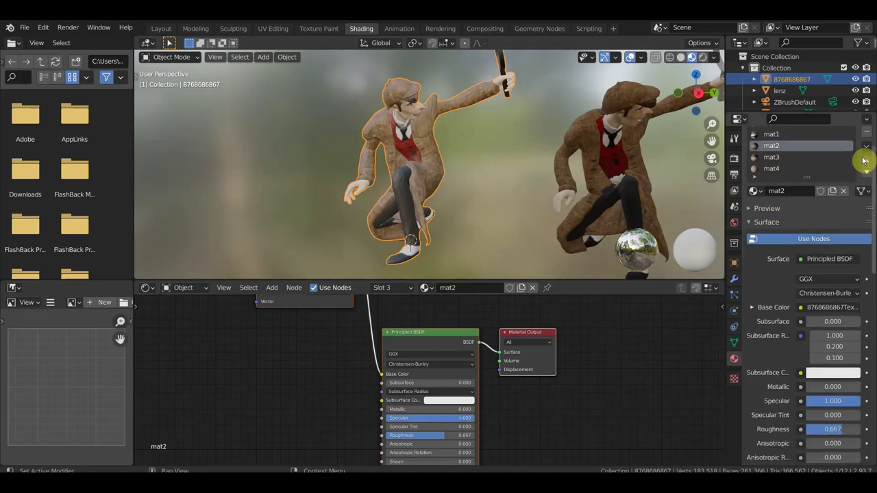
pyautogui.click(773, 169)
pyautogui.click(776, 158)
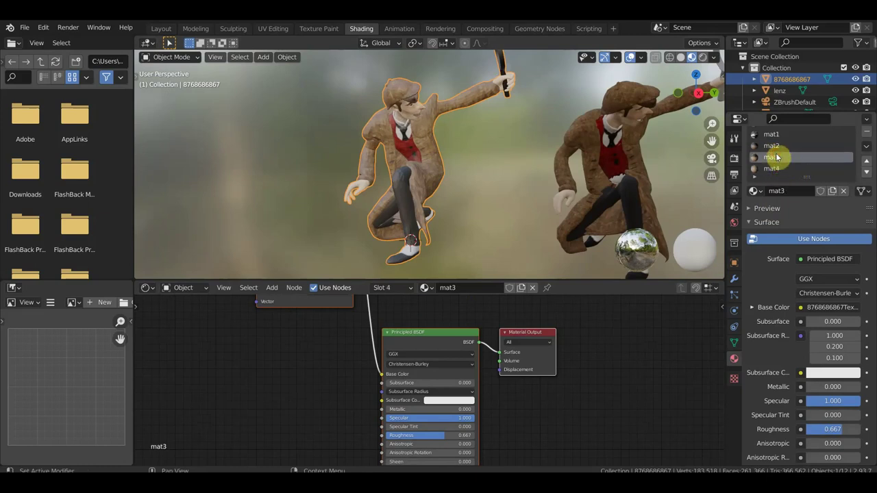
pyautogui.click(775, 137)
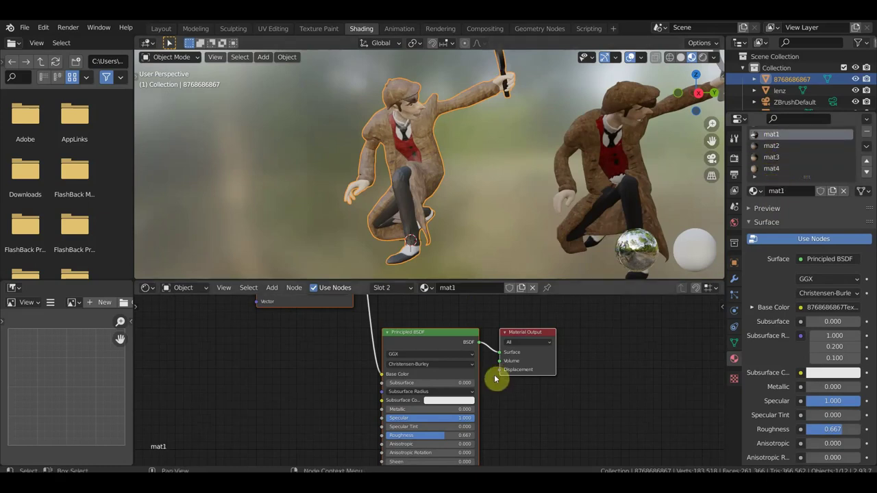
pyautogui.moveTo(450, 418); pyautogui.dragTo(399, 417)
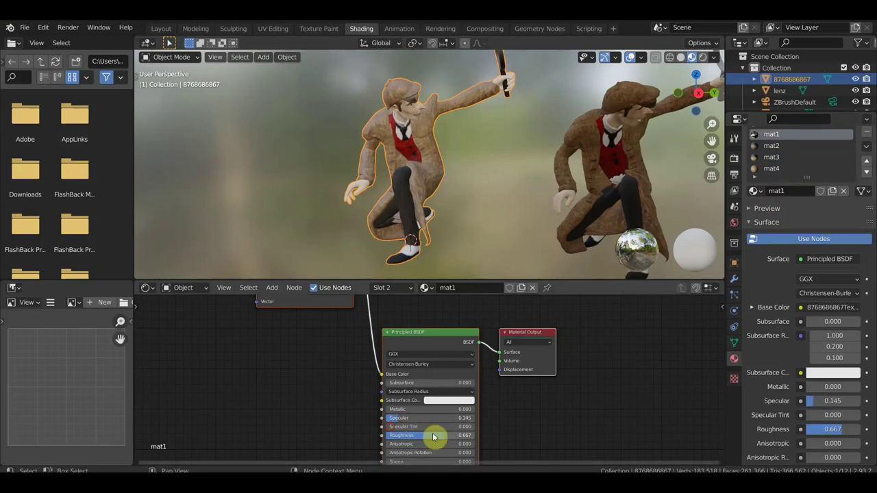
pyautogui.moveTo(419, 435); pyautogui.dragTo(429, 435)
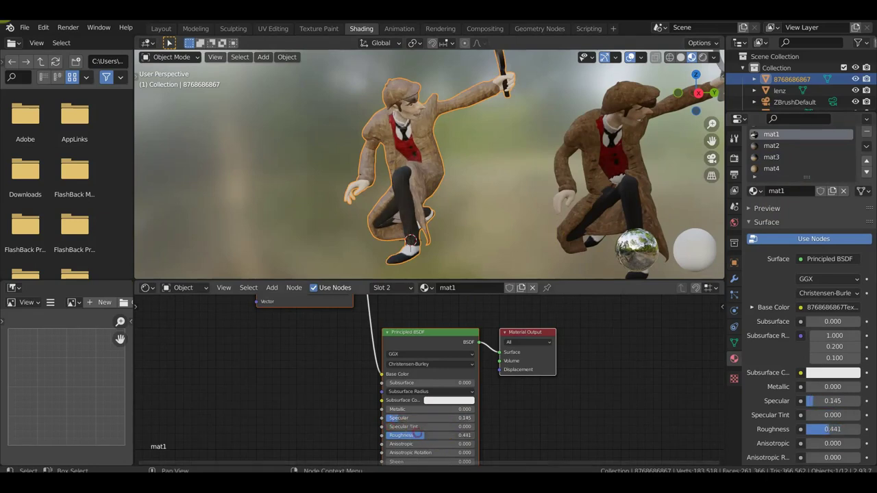
# Lower mat4's Specular, adjust its Roughness, and set Specular Tint to 0.313
pyautogui.click(772, 169)
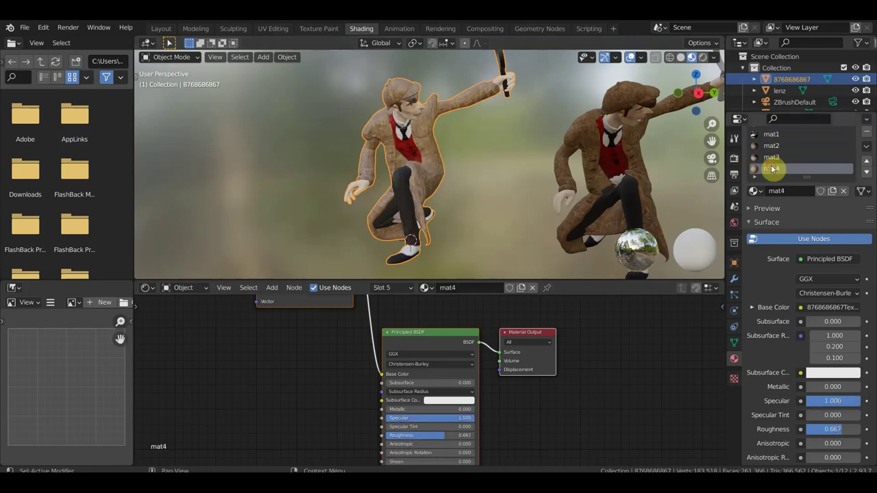
pyautogui.moveTo(466, 418); pyautogui.dragTo(408, 418)
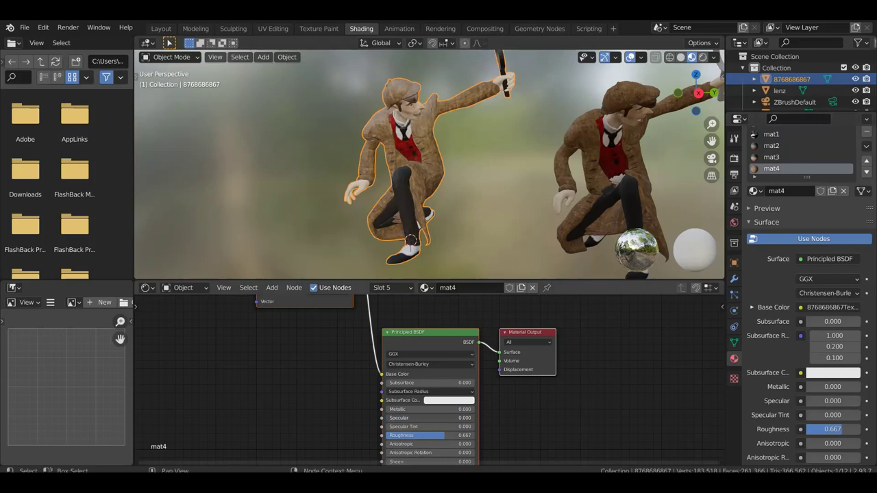
pyautogui.moveTo(427, 434)
pyautogui.mouseDown()
pyautogui.moveTo(404, 435)
pyautogui.moveTo(437, 435)
pyautogui.moveTo(473, 418)
pyautogui.moveTo(390, 418)
pyautogui.moveTo(439, 426)
pyautogui.moveTo(411, 426)
pyautogui.mouseUp()
pyautogui.click(406, 428)
pyautogui.scroll(-3, 562, 198)
pyautogui.moveTo(562, 198); pyautogui.dragTo(495, 197, button='middle')
pyautogui.scroll(3, 495, 197)
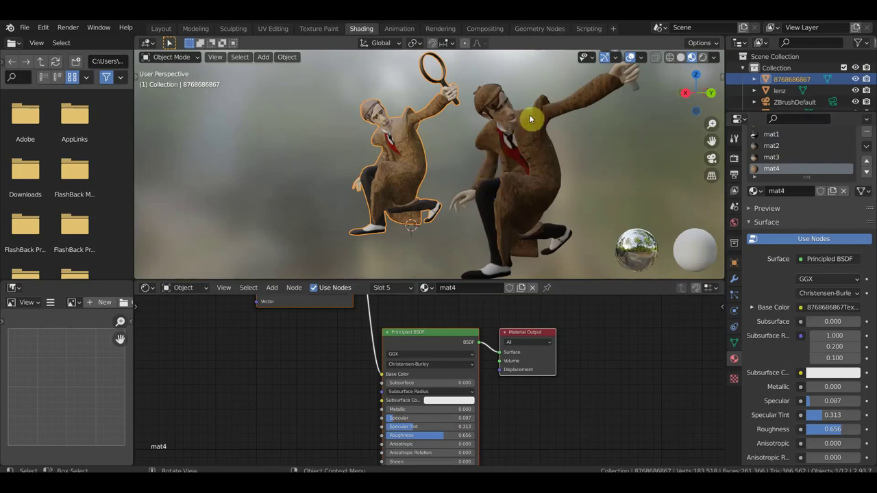
# Reselect the left imported figure and lower its mat3 Specular to 0.000
pyautogui.moveTo(408, 131); pyautogui.dragTo(448, 135, button='middle')
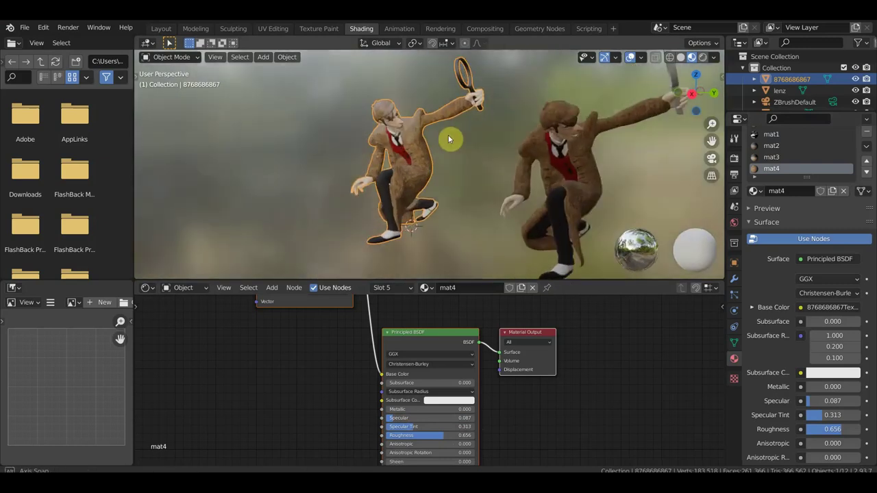
pyautogui.keyDown('shift'); pyautogui.scroll(-5, 541, 411); pyautogui.keyUp('shift')
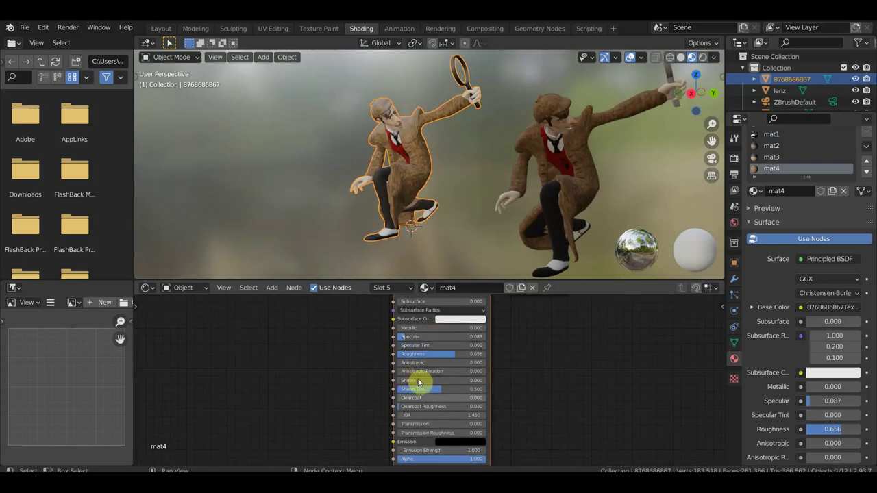
pyautogui.moveTo(542, 370)
pyautogui.mouseDown(button='middle')
pyautogui.moveTo(558, 435)
pyautogui.moveTo(539, 462)
pyautogui.mouseUp(button='middle')
pyautogui.scroll(4, 460, 233)
pyautogui.moveTo(458, 219)
pyautogui.mouseDown(button='middle')
pyautogui.moveTo(487, 141)
pyautogui.moveTo(500, 164)
pyautogui.moveTo(511, 153)
pyautogui.mouseUp(button='middle')
pyautogui.click(776, 90)
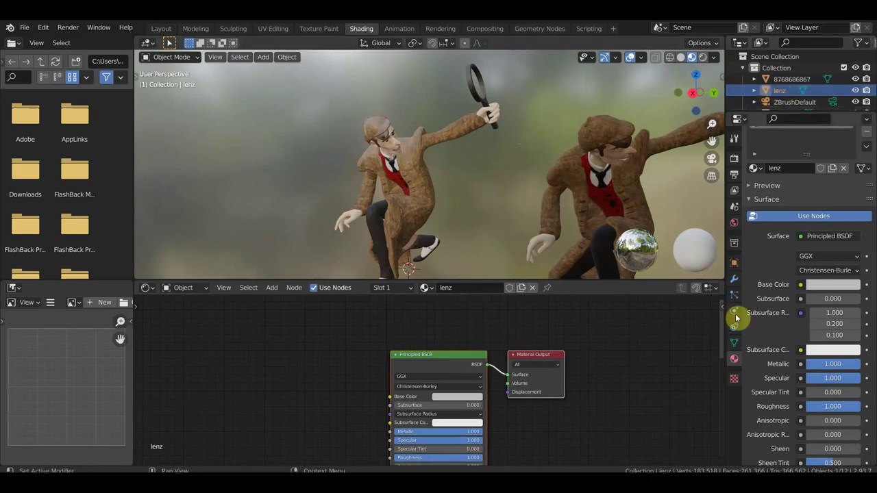
pyautogui.click(419, 197)
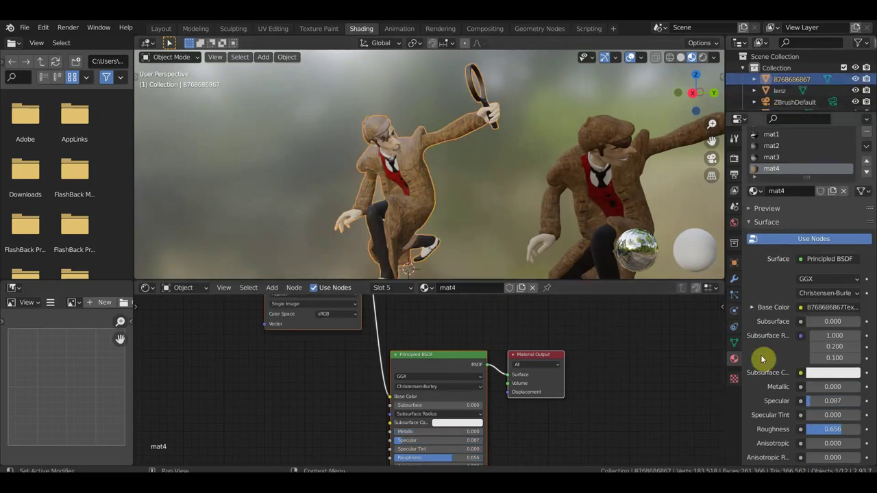
pyautogui.click(778, 159)
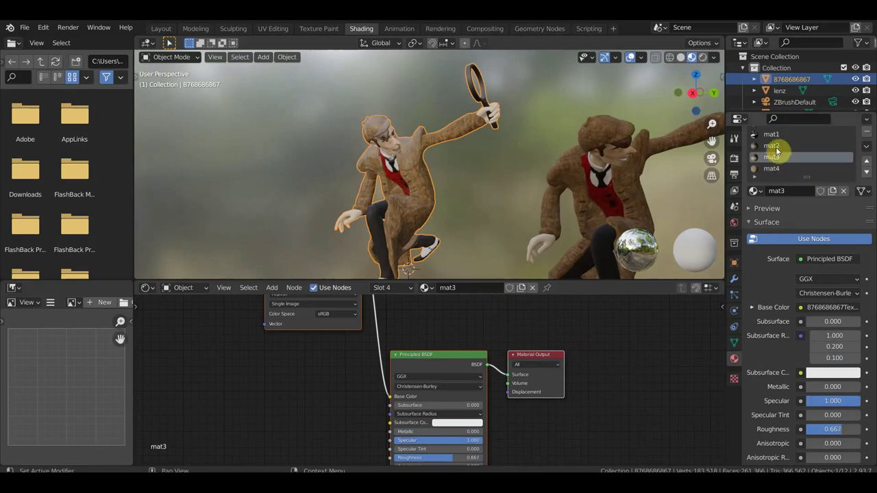
pyautogui.moveTo(836, 401); pyautogui.dragTo(808, 401)
pyautogui.moveTo(501, 217)
pyautogui.mouseDown(button='middle')
pyautogui.moveTo(499, 172)
pyautogui.moveTo(525, 172)
pyautogui.mouseUp(button='middle')
pyautogui.scroll(3, 523, 172)
pyautogui.scroll(3, 527, 252)
pyautogui.moveTo(526, 252); pyautogui.dragTo(470, 252, button='middle')
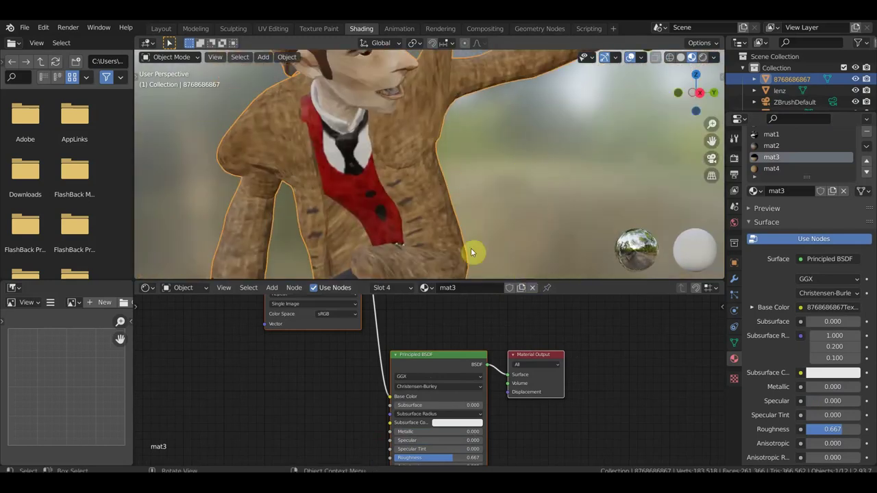
# Apply Shade Smooth to the Sherlock character from the right-click menu
pyautogui.rightClick(426, 223)
pyautogui.click(427, 220)
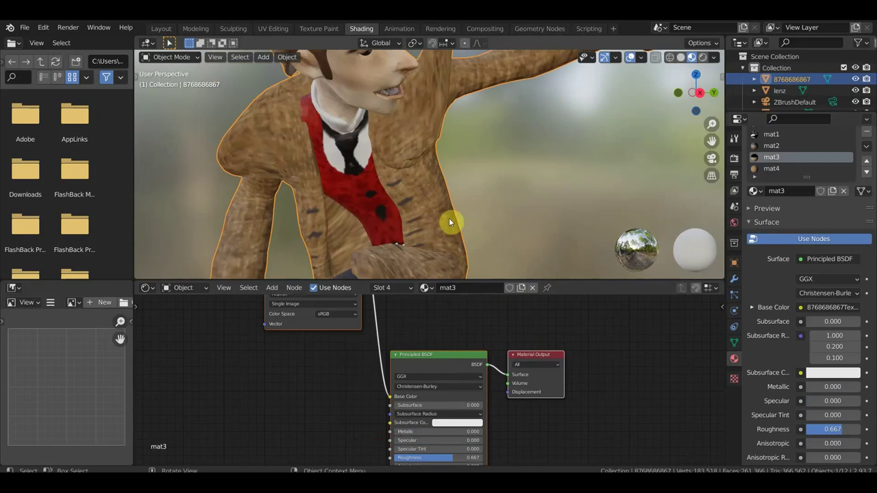
pyautogui.scroll(-2, 472, 219)
pyautogui.scroll(-3, 445, 185)
pyautogui.rightClick(388, 106)
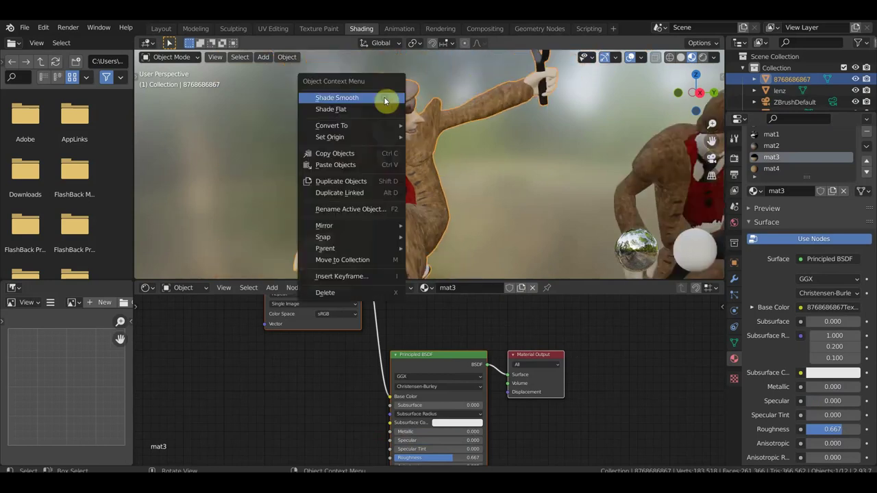
pyautogui.click(384, 100)
pyautogui.rightClick(395, 133)
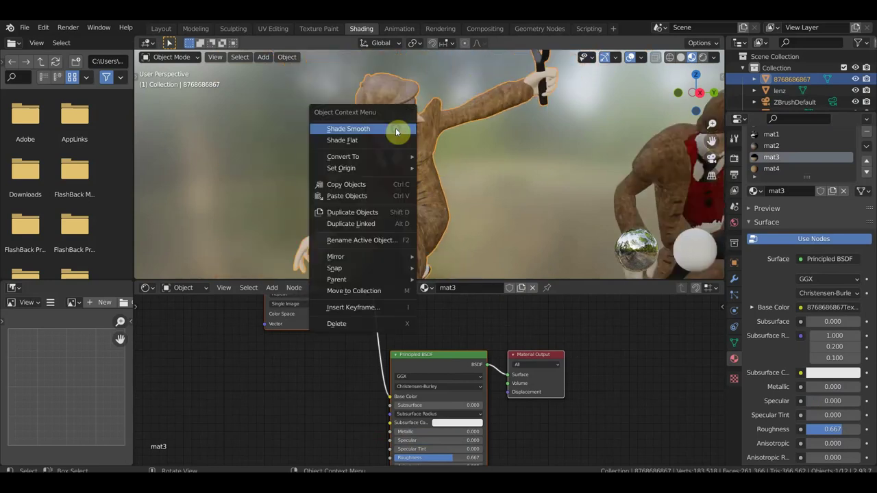
pyautogui.click(395, 133)
# Orbit and zoom to check the smoothing, then select the hat to inspect its material
pyautogui.moveTo(395, 132)
pyautogui.mouseDown(button='middle')
pyautogui.moveTo(446, 187)
pyautogui.moveTo(478, 204)
pyautogui.moveTo(456, 206)
pyautogui.moveTo(428, 201)
pyautogui.moveTo(564, 140)
pyautogui.mouseUp(button='middle')
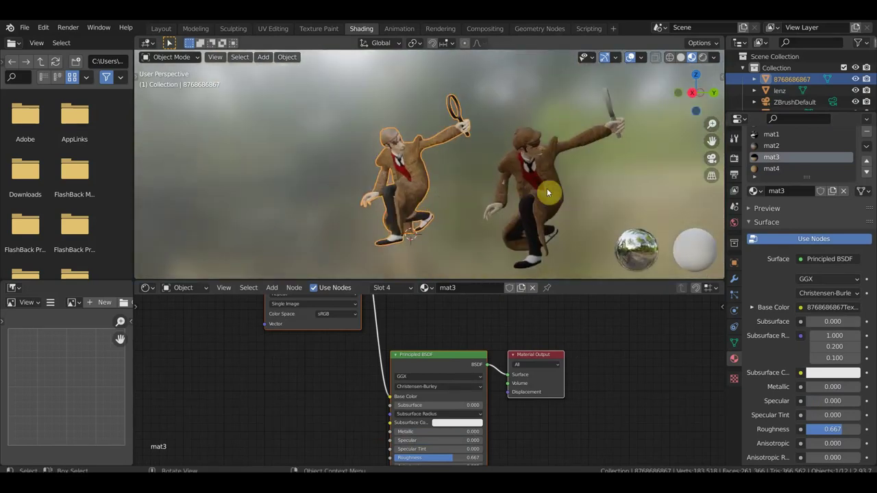
pyautogui.moveTo(560, 202)
pyautogui.mouseDown(button='middle')
pyautogui.moveTo(489, 183)
pyautogui.moveTo(638, 192)
pyautogui.moveTo(554, 218)
pyautogui.moveTo(589, 217)
pyautogui.moveTo(496, 220)
pyautogui.moveTo(513, 220)
pyautogui.mouseUp(button='middle')
pyautogui.scroll(5, 636, 196)
pyautogui.scroll(3, 635, 195)
pyautogui.scroll(2, 513, 220)
pyautogui.scroll(-2, 513, 220)
pyautogui.click(515, 221)
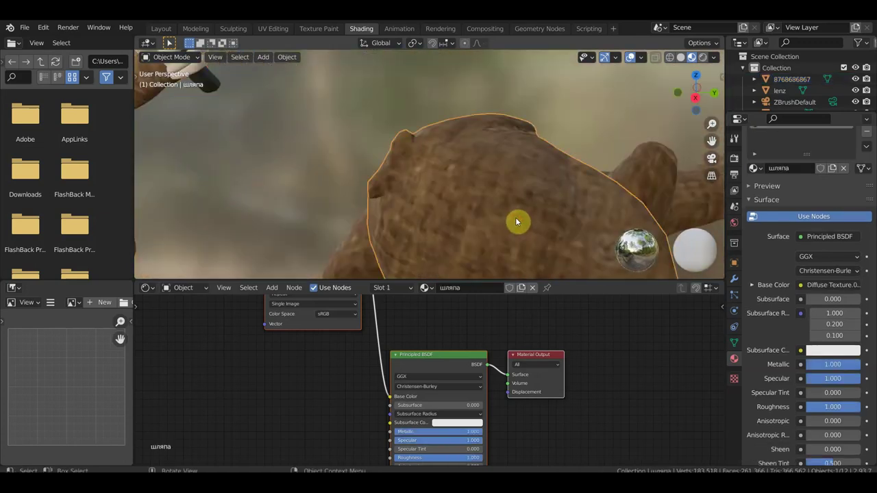
# Select the hat's image texture and Normal Map nodes in the shader editor
pyautogui.scroll(-2, 507, 233)
pyautogui.scroll(-2, 352, 435)
pyautogui.scroll(-1, 350, 422)
pyautogui.moveTo(347, 423); pyautogui.dragTo(374, 319, button='middle')
pyautogui.moveTo(430, 445); pyautogui.dragTo(353, 323)
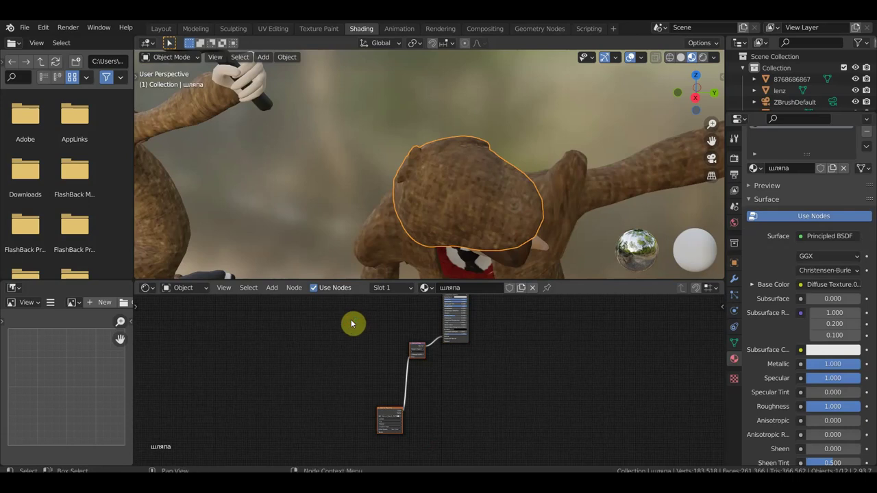
# Paste the texture and Normal Map nodes into the left character's mat3 material
pyautogui.scroll(-5, 303, 181)
pyautogui.moveTo(304, 181); pyautogui.dragTo(337, 158, button='middle')
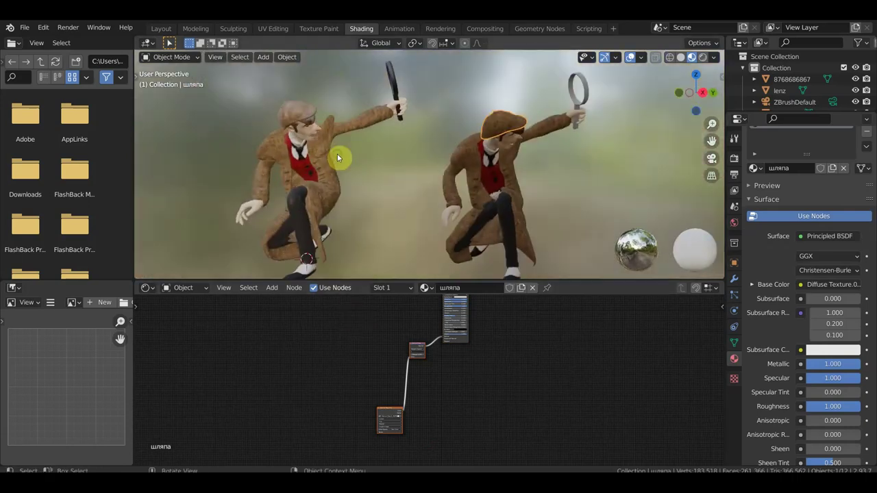
pyautogui.click(325, 159)
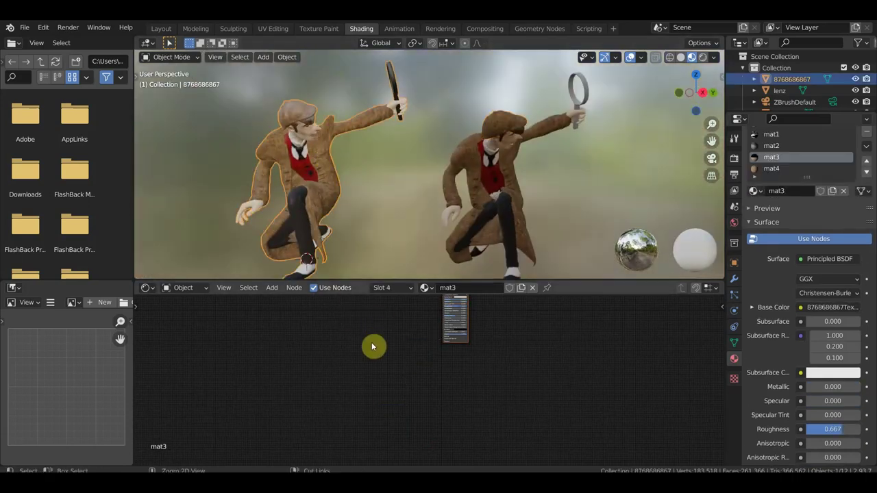
pyautogui.hotkey('ctrl', 'v')
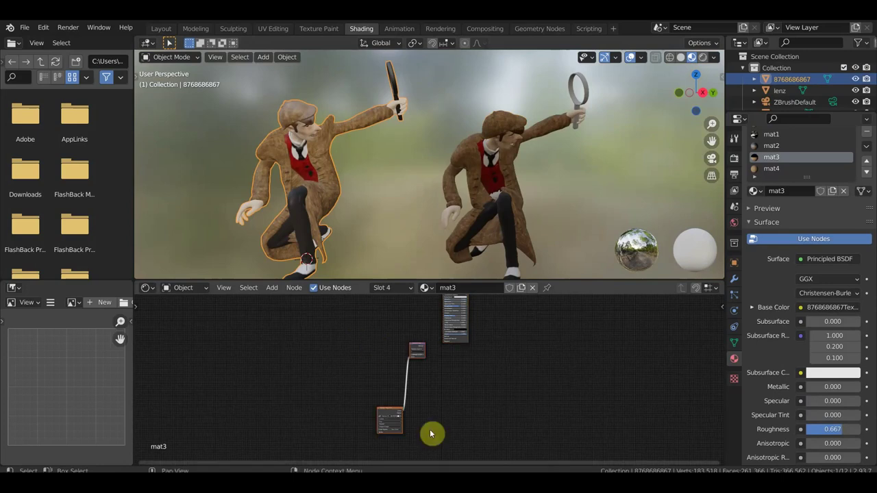
pyautogui.moveTo(393, 413); pyautogui.dragTo(372, 333)
# Connect the Normal Map output to the Principled BSDF's Normal input
pyautogui.scroll(2, 405, 364)
pyautogui.scroll(2, 439, 357)
pyautogui.keyDown('shift'); pyautogui.moveTo(439, 357); pyautogui.dragTo(450, 439, button='middle'); pyautogui.keyUp('shift')
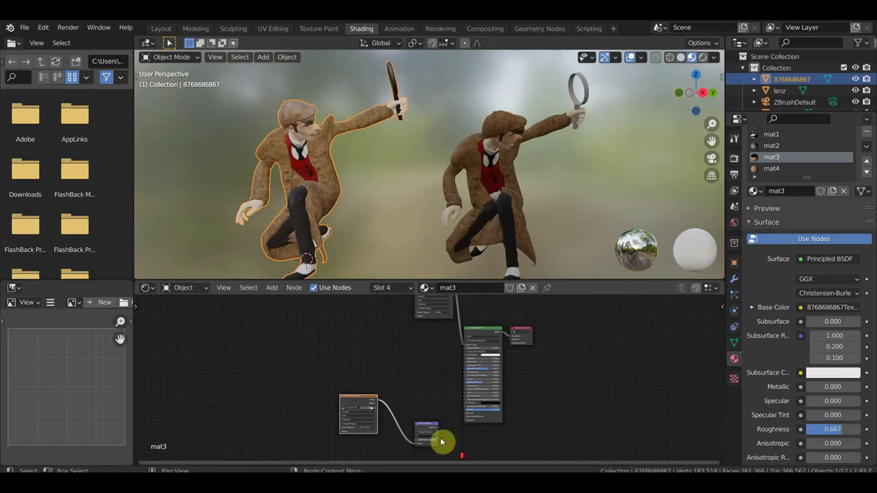
pyautogui.scroll(2, 452, 411)
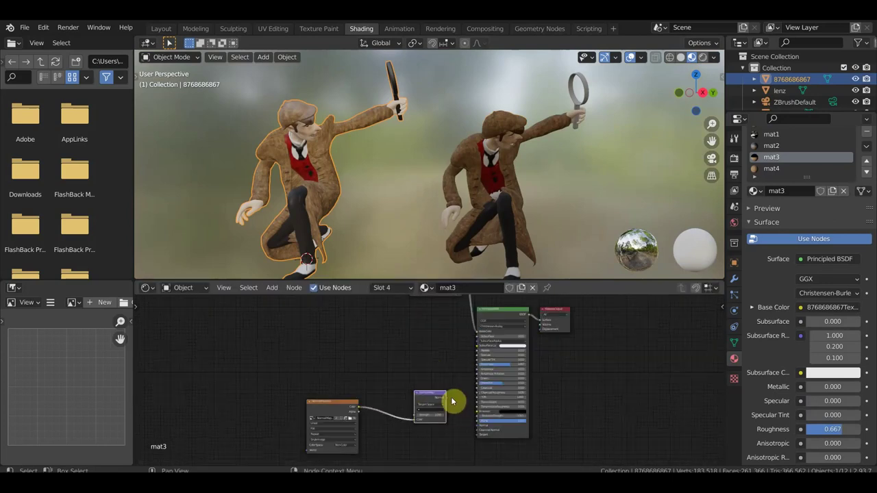
pyautogui.moveTo(446, 397); pyautogui.dragTo(480, 429)
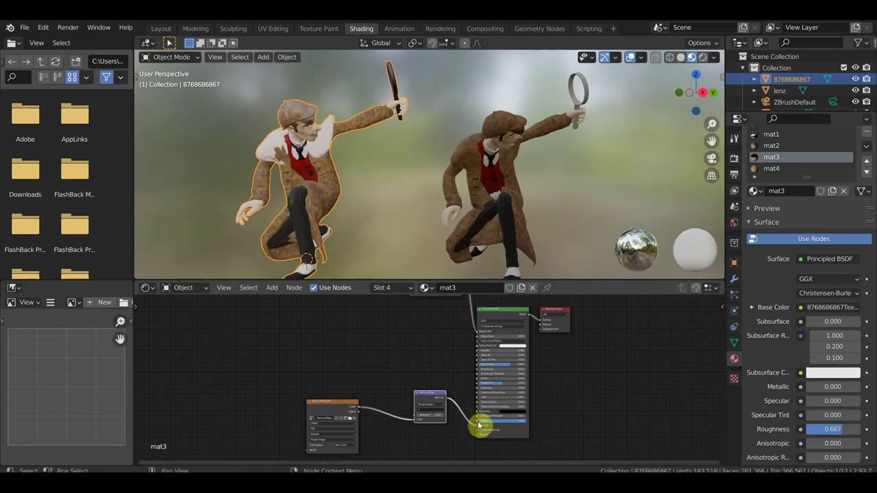
pyautogui.moveTo(417, 359); pyautogui.dragTo(490, 307, button='middle')
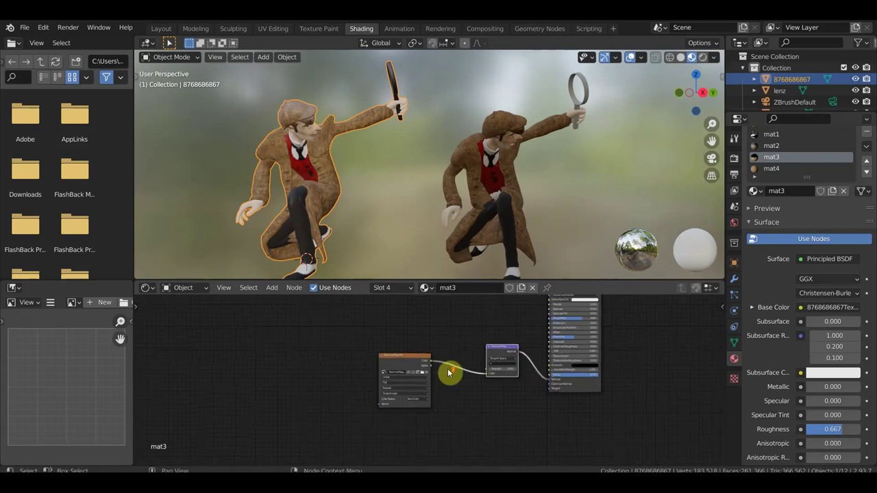
# Load the Tex9 texture image into mat3's image texture node
pyautogui.scroll(2, 446, 372)
pyautogui.click(420, 368)
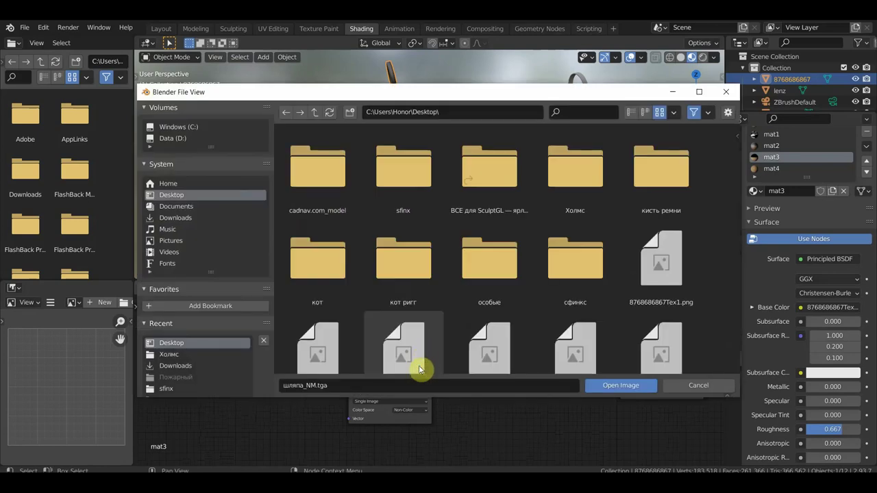
pyautogui.click(581, 351)
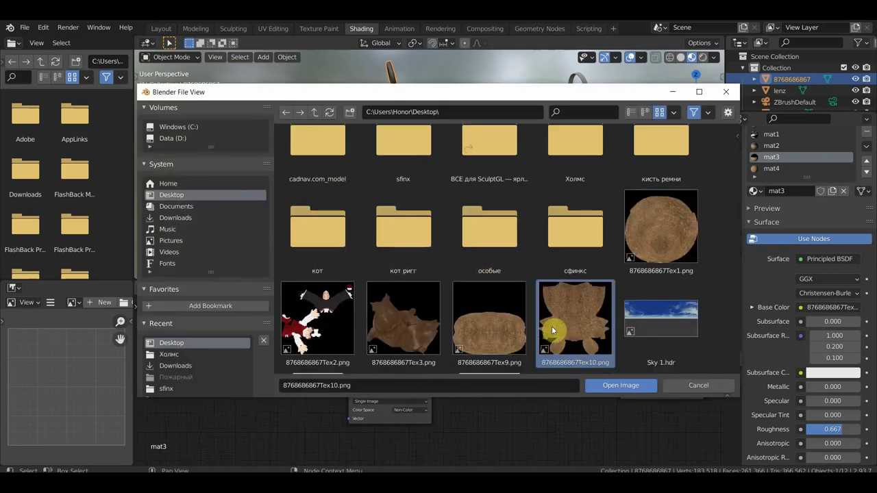
pyautogui.click(491, 320)
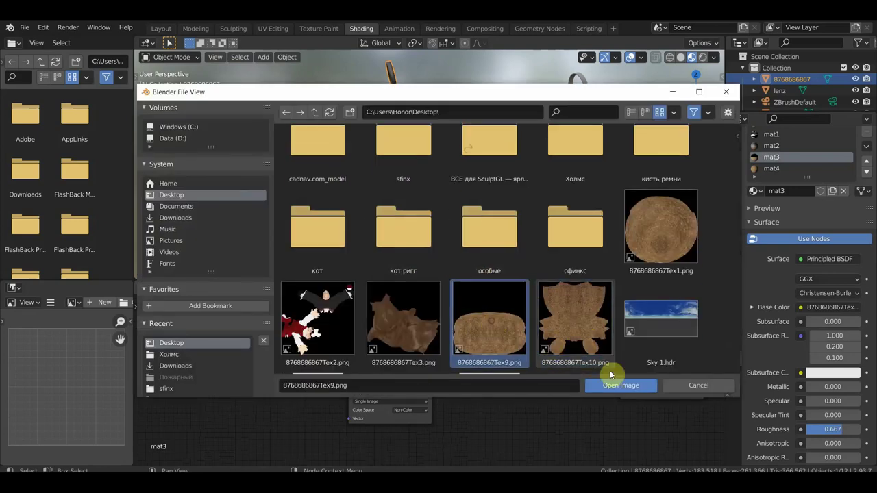
pyautogui.click(620, 385)
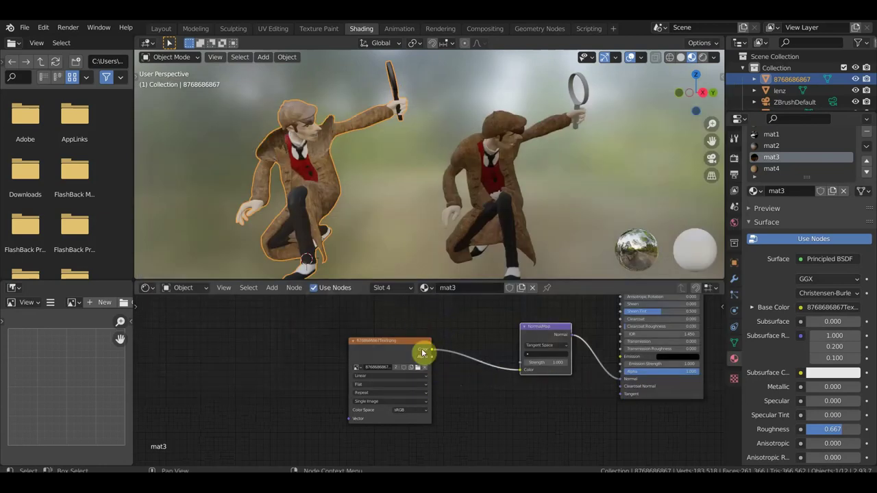
# Replace it with the накидка1_NM.tga normal map, keeping colour space Non-Color
pyautogui.click(419, 371)
pyautogui.click(538, 342)
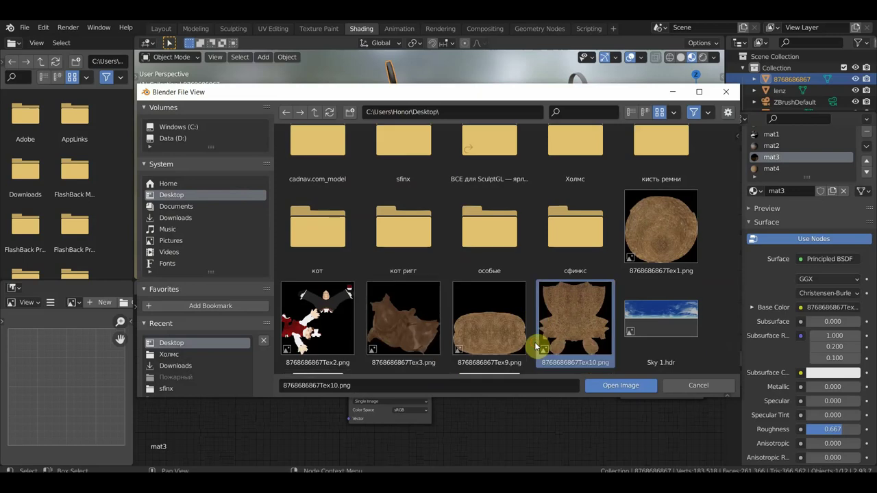
pyautogui.scroll(-3, 536, 343)
pyautogui.scroll(-3, 537, 346)
pyautogui.scroll(-2, 536, 346)
pyautogui.scroll(-2, 536, 347)
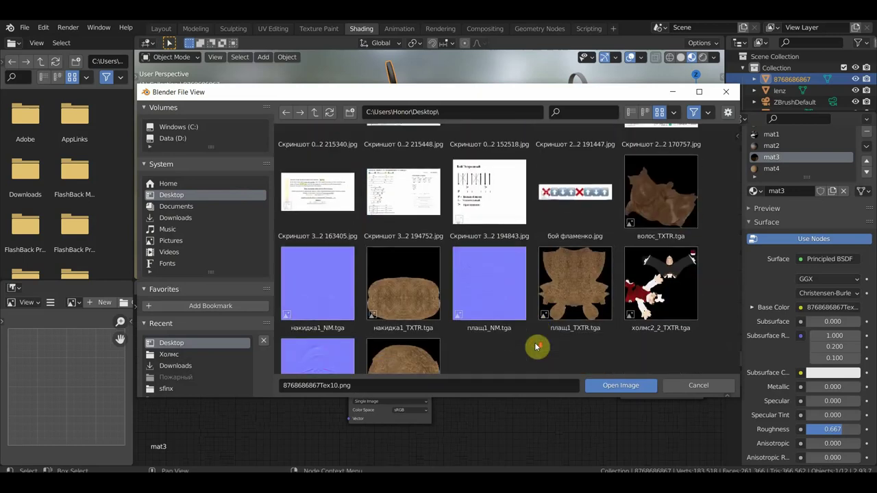
pyautogui.scroll(-1, 537, 346)
pyautogui.click(318, 236)
pyautogui.click(620, 385)
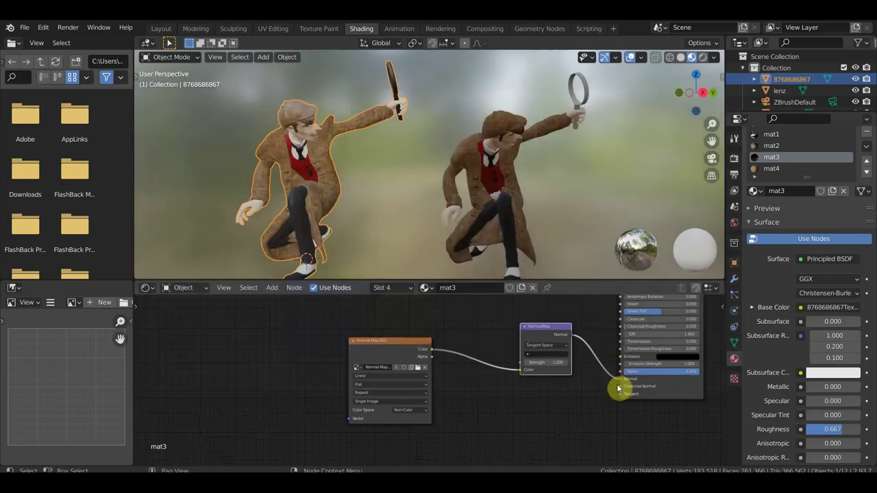
pyautogui.click(414, 412)
pyautogui.click(416, 410)
# Raise mat3's normal map strength and orbit to inspect the coat bumps
pyautogui.moveTo(569, 368); pyautogui.dragTo(553, 358)
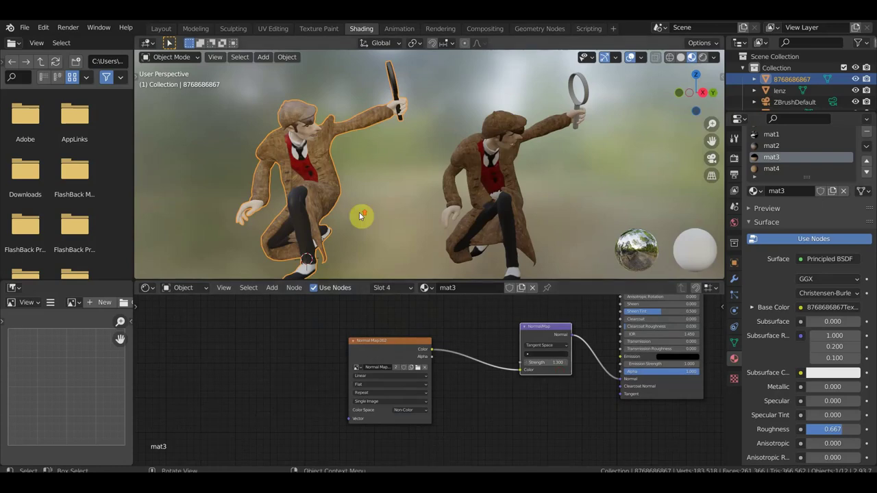
pyautogui.scroll(5, 361, 217)
pyautogui.moveTo(362, 210)
pyautogui.mouseDown(button='middle')
pyautogui.moveTo(499, 221)
pyautogui.moveTo(528, 288)
pyautogui.mouseUp(button='middle')
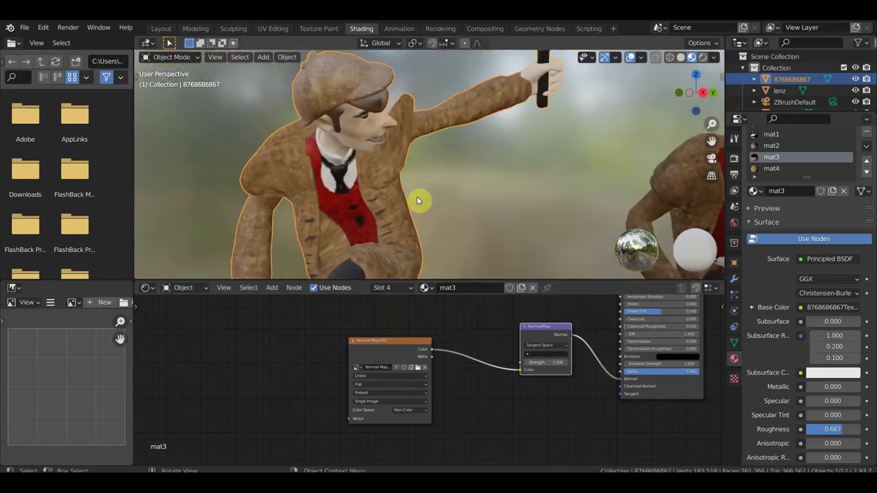
pyautogui.moveTo(421, 198); pyautogui.dragTo(405, 202, button='middle')
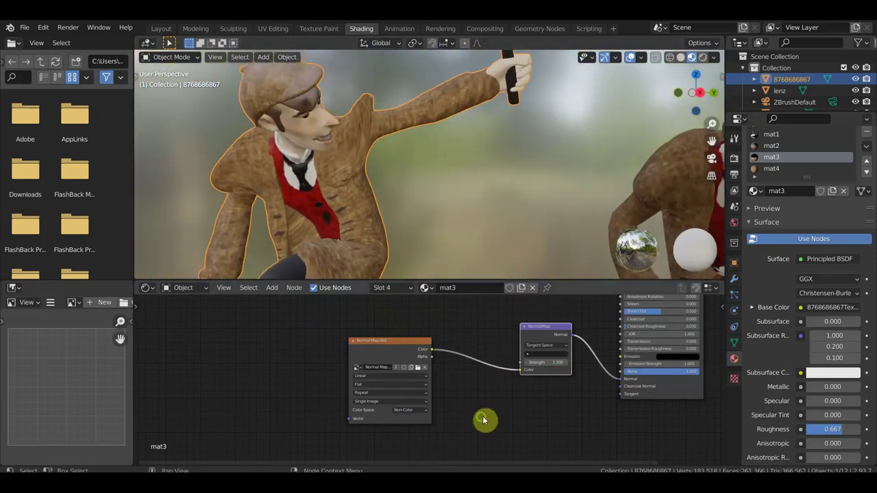
# Lower mat3's sheen tint to 0.220 with roughness 0.434, then switch to mat4
pyautogui.moveTo(475, 417); pyautogui.dragTo(358, 450, button='middle')
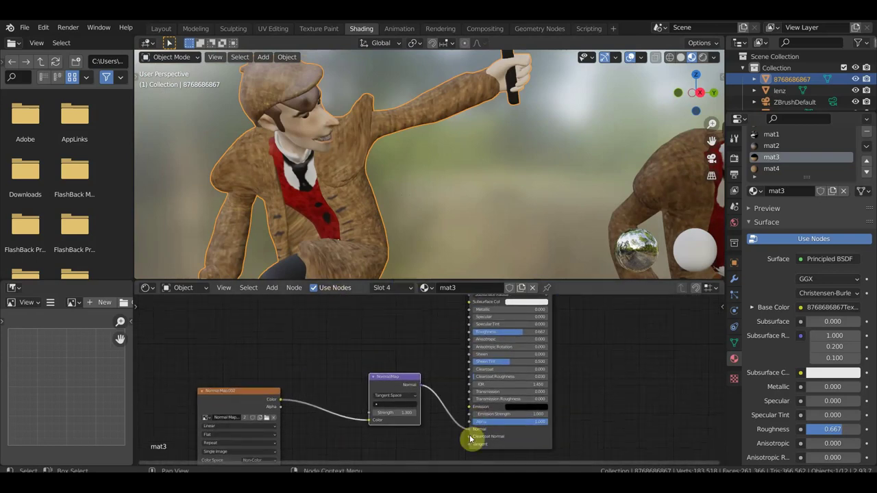
pyautogui.moveTo(513, 361); pyautogui.dragTo(508, 361)
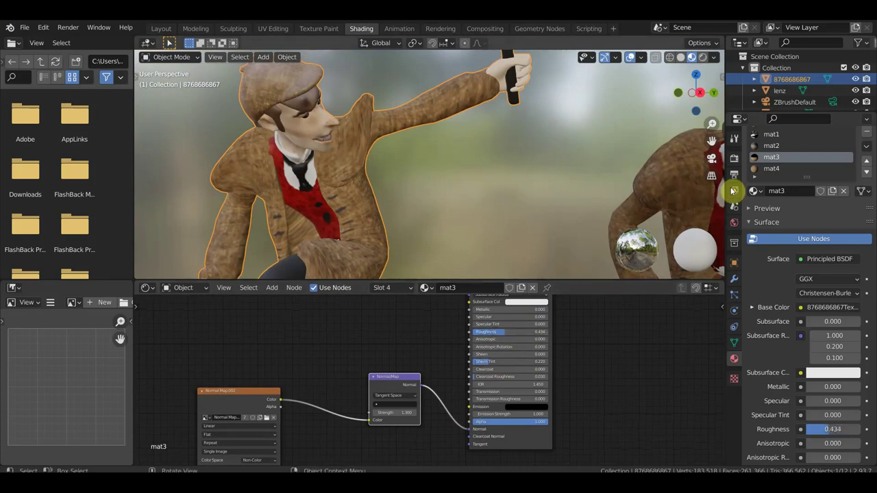
pyautogui.click(767, 169)
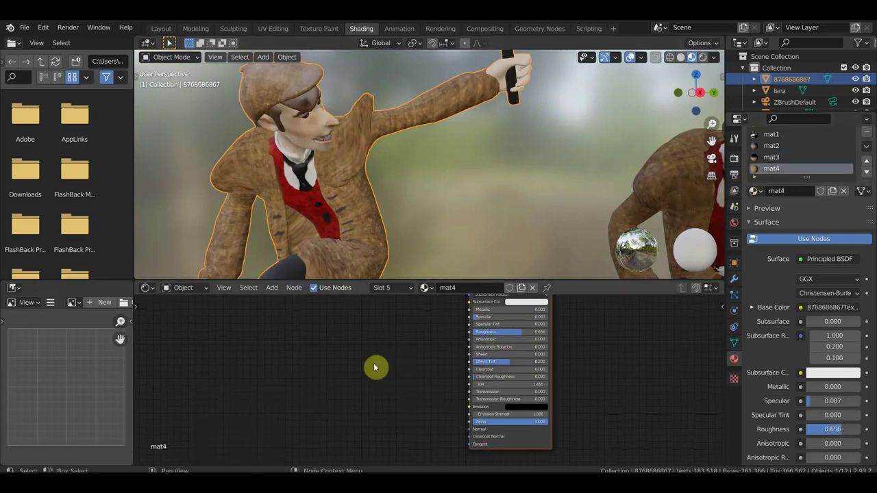
# Paste a Normal Map node into mat4 and connect it to the shader's Normal input
pyautogui.hotkey('ctrl', 'v')
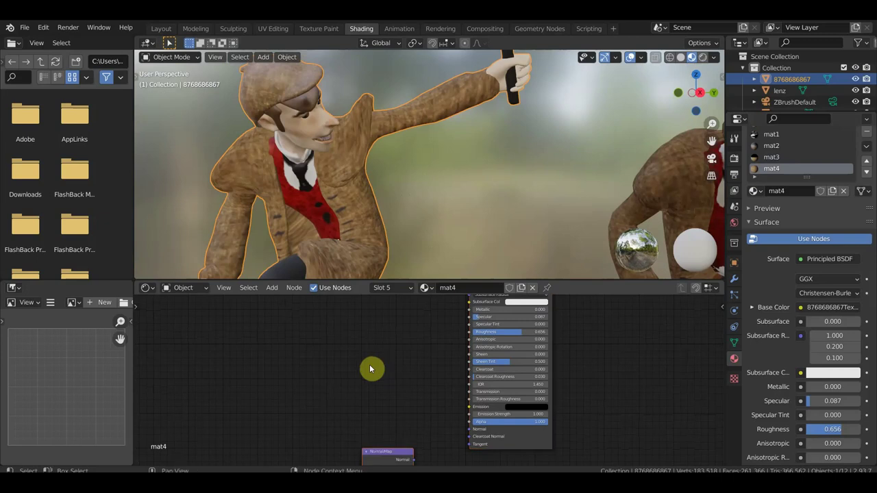
pyautogui.scroll(-1, 370, 369)
pyautogui.scroll(-2, 370, 370)
pyautogui.press('g')
pyautogui.click(424, 423)
pyautogui.scroll(2, 427, 419)
pyautogui.scroll(1, 422, 404)
pyautogui.moveTo(421, 383); pyautogui.dragTo(409, 350, button='middle')
pyautogui.moveTo(408, 353); pyautogui.dragTo(448, 332)
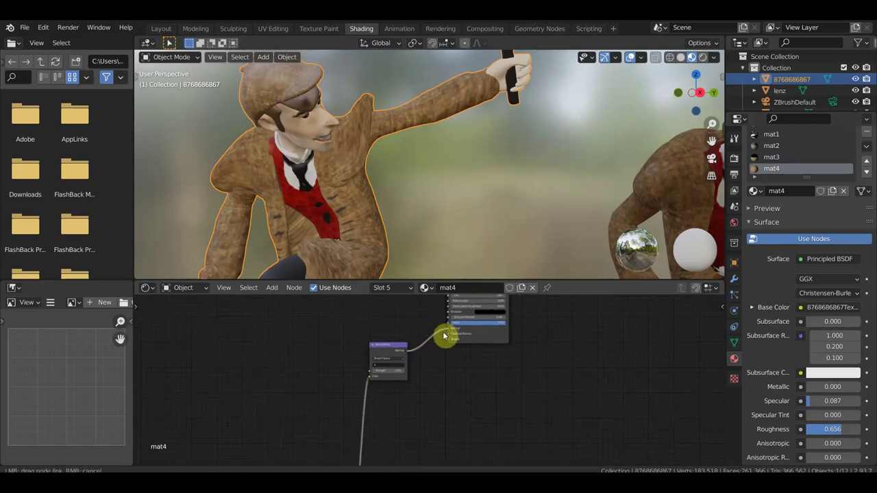
# Place the image texture node left of Normal Map, restoring the accidentally removed mat4 slot
pyautogui.scroll(-1, 425, 379)
pyautogui.scroll(-3, 425, 379)
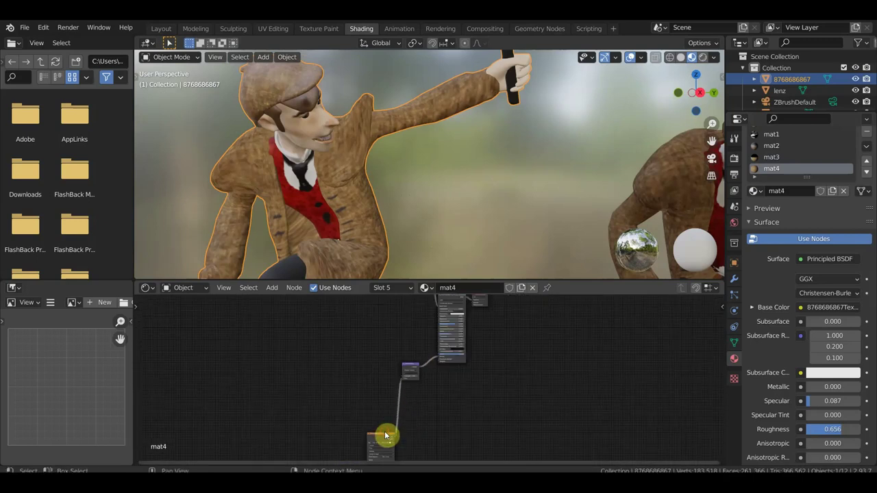
pyautogui.moveTo(384, 437); pyautogui.dragTo(367, 349)
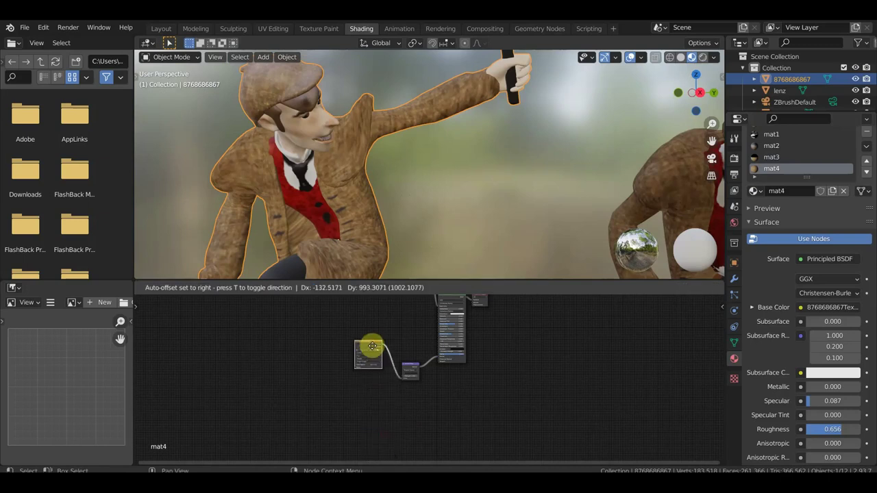
pyautogui.scroll(2, 377, 358)
pyautogui.scroll(1, 377, 358)
pyautogui.scroll(2, 411, 343)
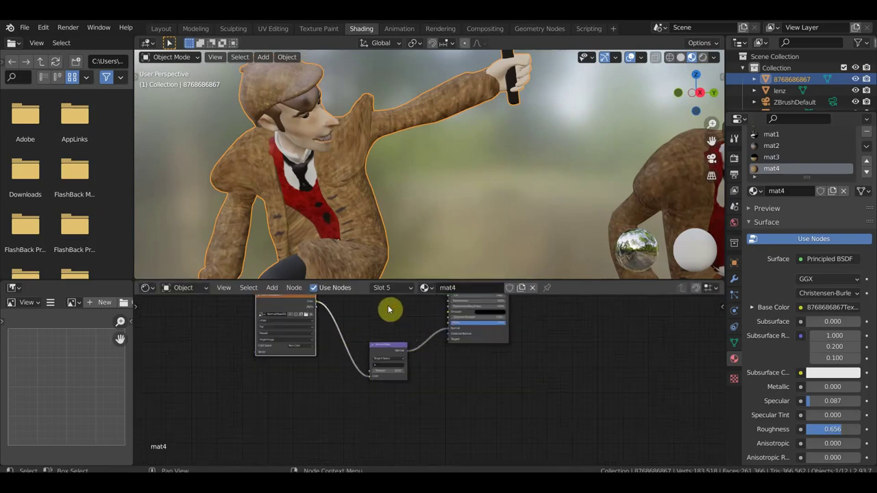
pyautogui.moveTo(388, 310); pyautogui.dragTo(464, 371, button='middle')
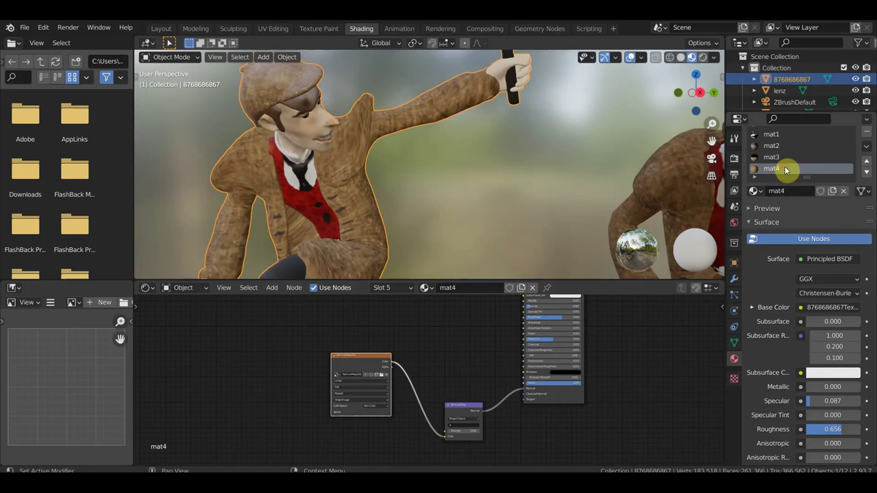
pyautogui.click(868, 135)
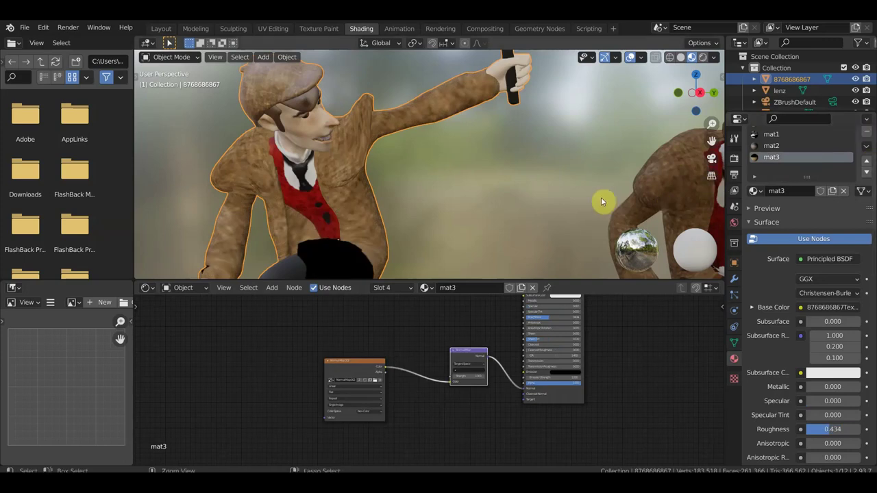
pyautogui.hotkey('ctrl', 'z')
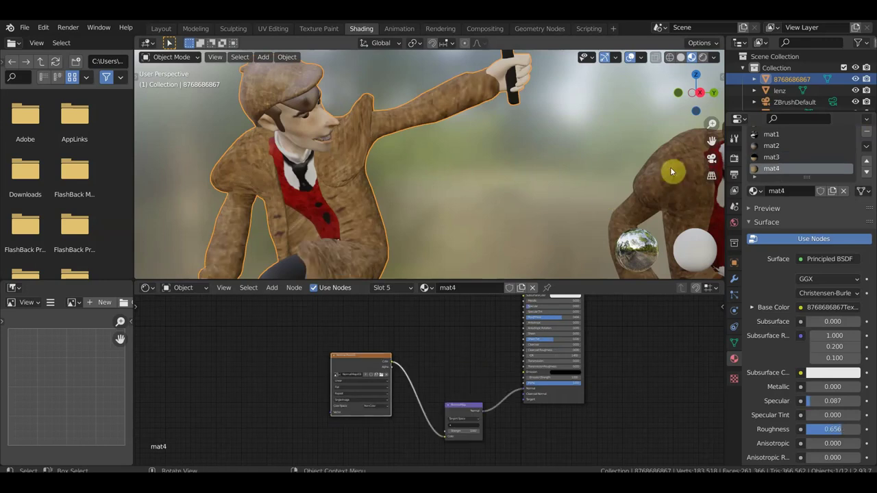
pyautogui.scroll(2, 421, 349)
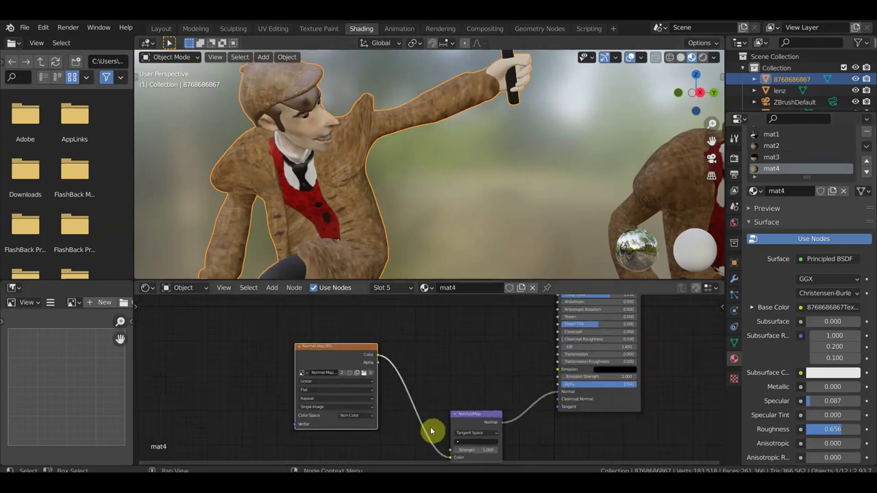
pyautogui.moveTo(434, 446); pyautogui.dragTo(451, 411, button='middle')
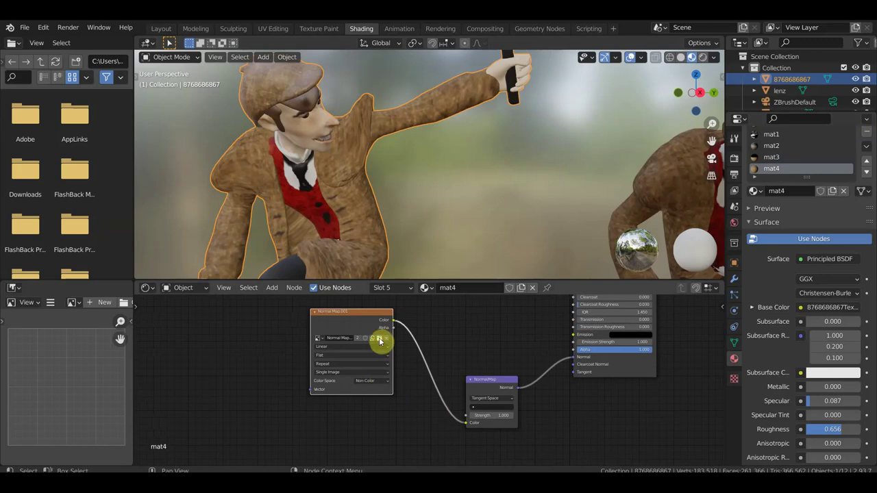
# Load плащ1_NM.tga into the texture node and set Normal Map Strength to 1.2
pyautogui.click(379, 338)
pyautogui.scroll(-1, 411, 342)
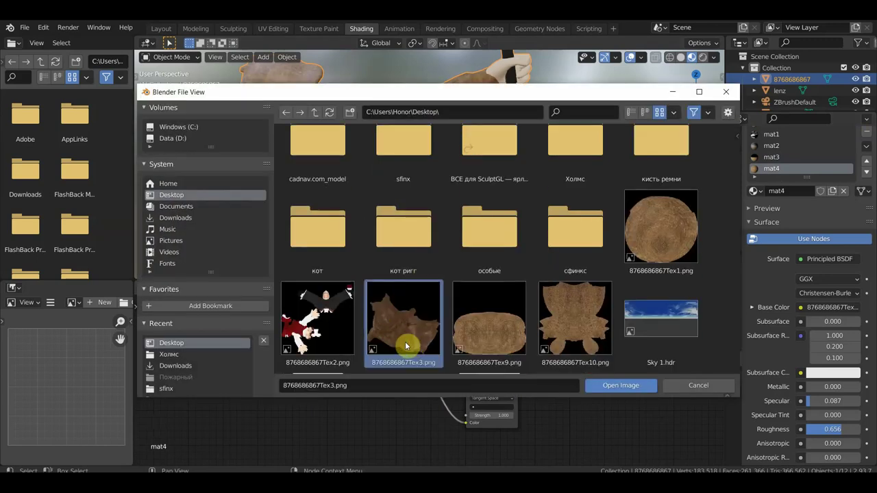
pyautogui.scroll(-3, 434, 333)
pyautogui.click(581, 237)
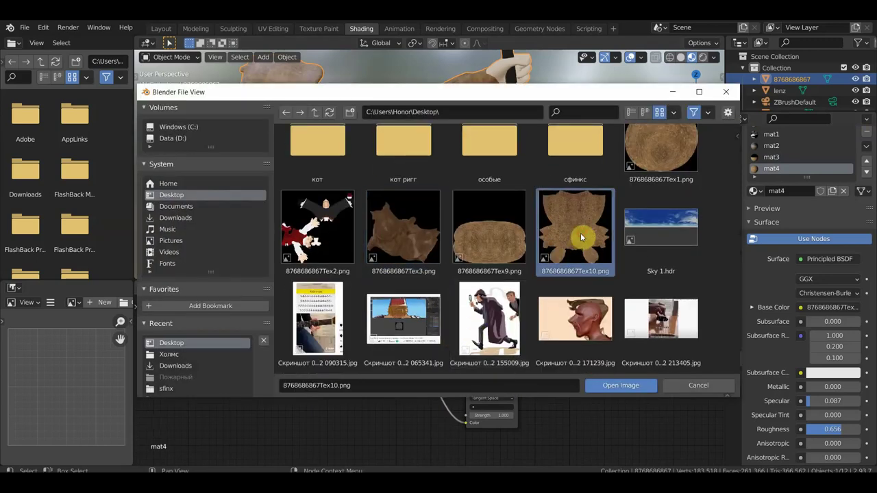
pyautogui.scroll(-5, 551, 294)
pyautogui.scroll(-3, 535, 311)
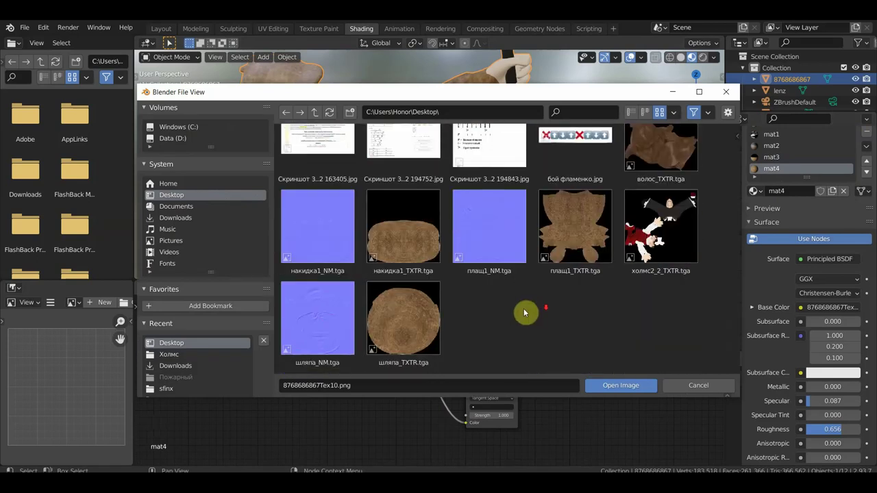
pyautogui.click(510, 267)
pyautogui.click(617, 386)
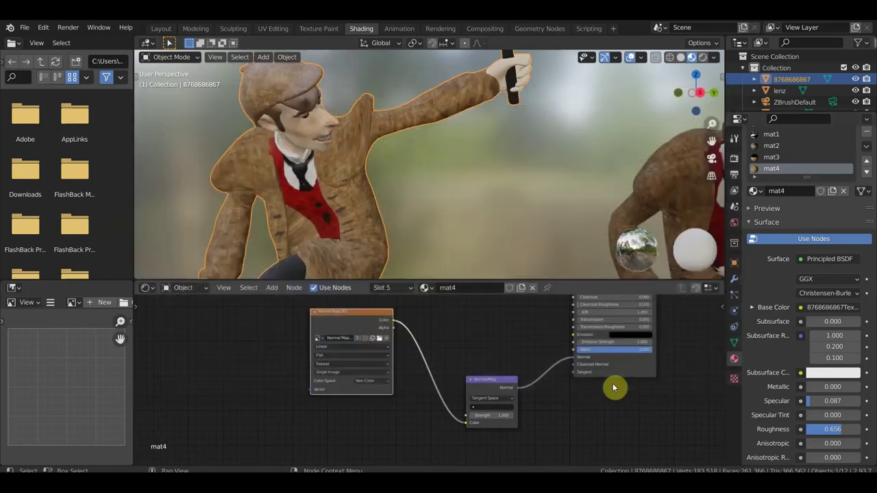
pyautogui.click(490, 416)
pyautogui.write('10')
pyautogui.press('Return')
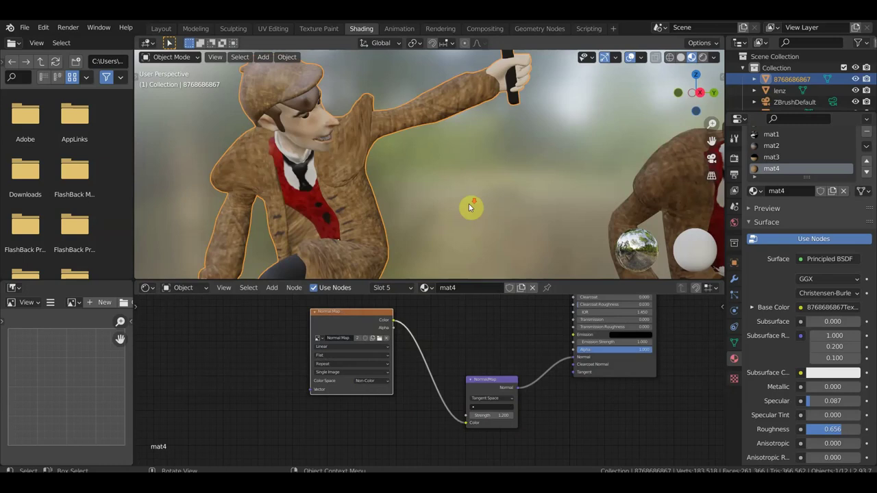
pyautogui.scroll(-5, 470, 212)
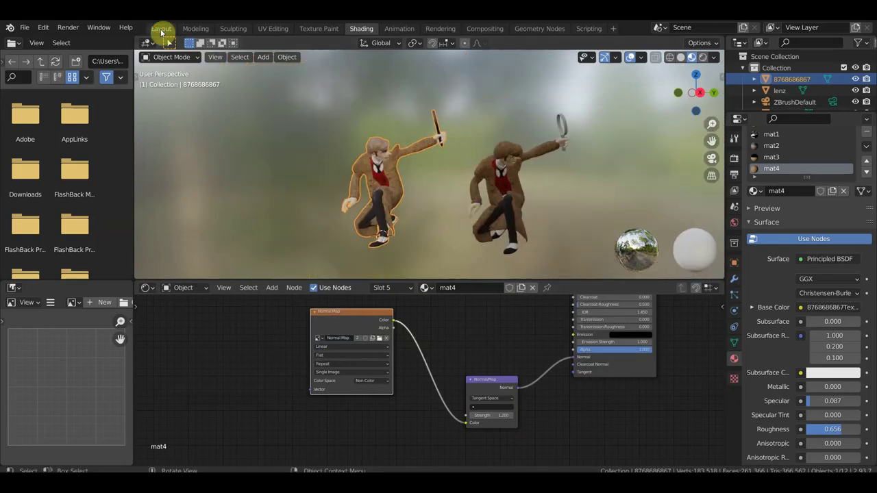
# Return to Layout, orbit around both textured detectives, and open the File menu's import list
pyautogui.click(160, 29)
pyautogui.moveTo(308, 172); pyautogui.dragTo(325, 235, button='middle')
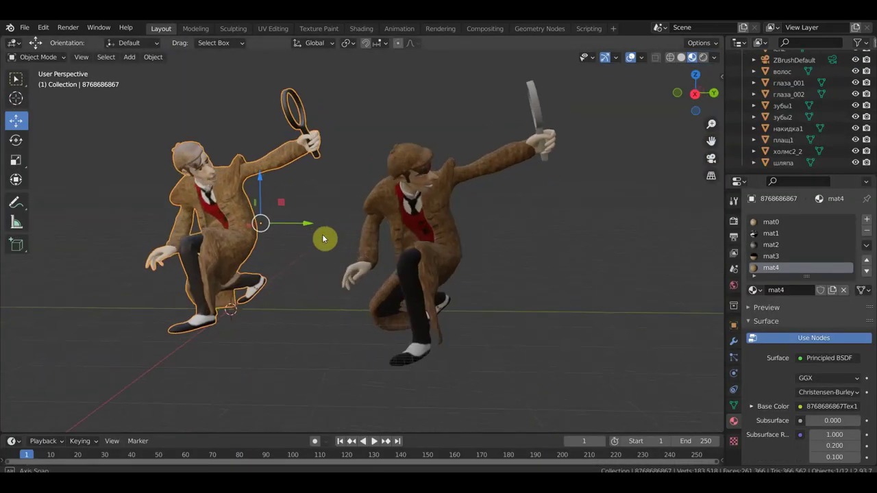
pyautogui.moveTo(307, 140); pyautogui.dragTo(273, 187, button='middle')
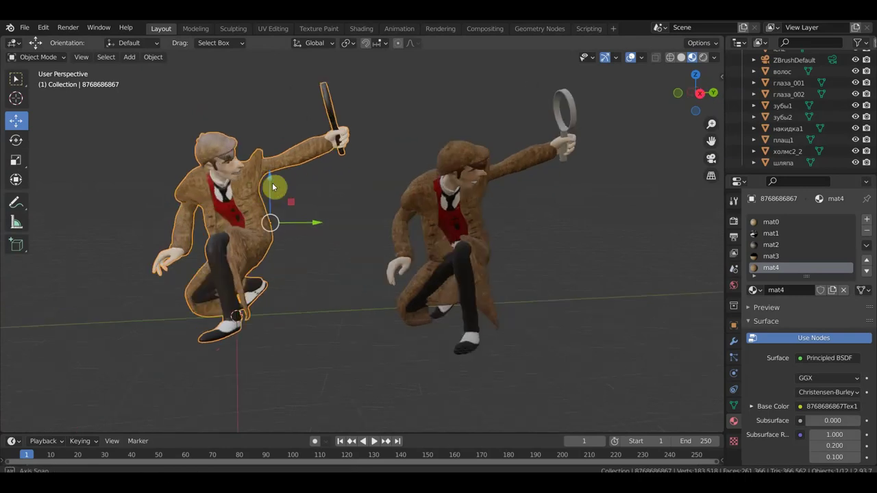
pyautogui.moveTo(350, 190)
pyautogui.mouseDown(button='middle')
pyautogui.moveTo(524, 198)
pyautogui.moveTo(368, 201)
pyautogui.mouseUp(button='middle')
pyautogui.moveTo(622, 107)
pyautogui.mouseDown(button='middle')
pyautogui.moveTo(425, 179)
pyautogui.moveTo(309, 188)
pyautogui.moveTo(355, 191)
pyautogui.moveTo(372, 174)
pyautogui.moveTo(391, 182)
pyautogui.mouseUp(button='middle')
pyautogui.scroll(5, 358, 233)
pyautogui.moveTo(359, 234); pyautogui.dragTo(405, 221, button='middle')
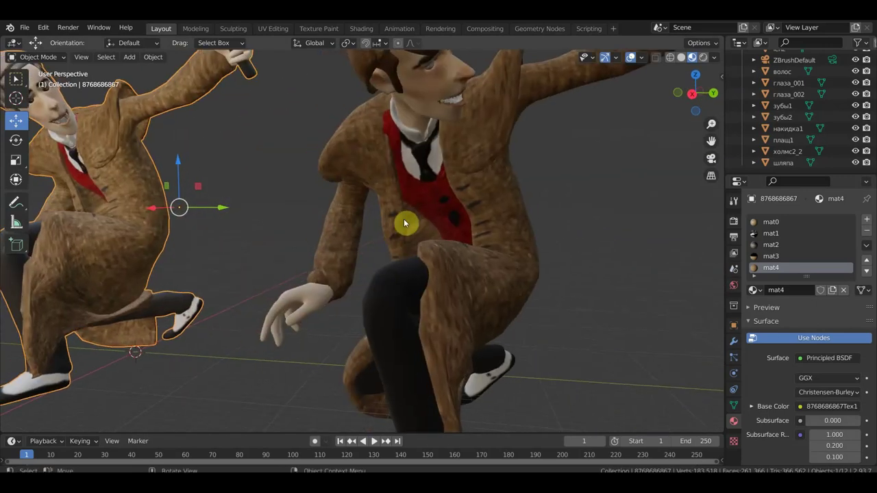
pyautogui.scroll(-6, 405, 222)
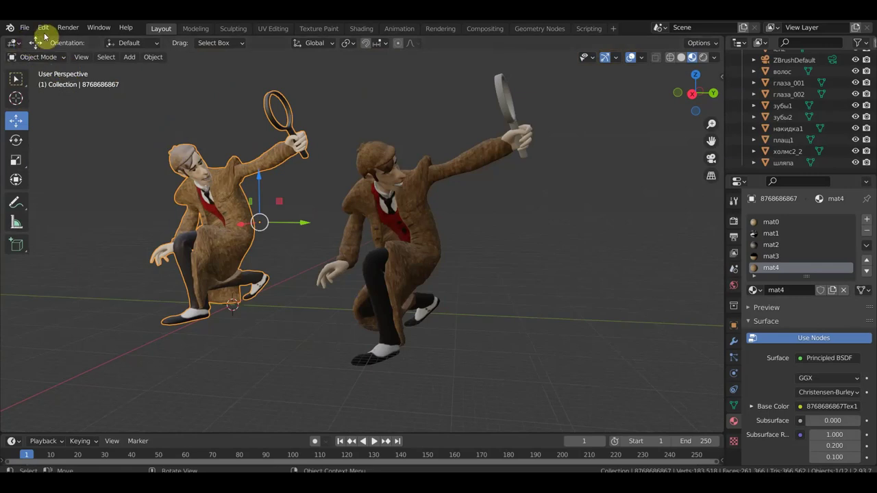
pyautogui.scroll(-5, 197, 143)
pyautogui.moveTo(198, 143); pyautogui.dragTo(241, 148, button='middle')
pyautogui.click(24, 28)
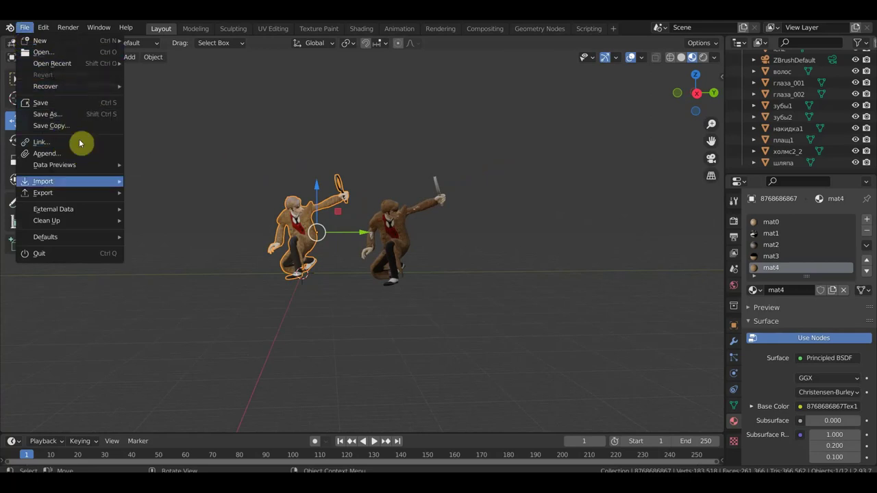
pyautogui.moveTo(43, 181)
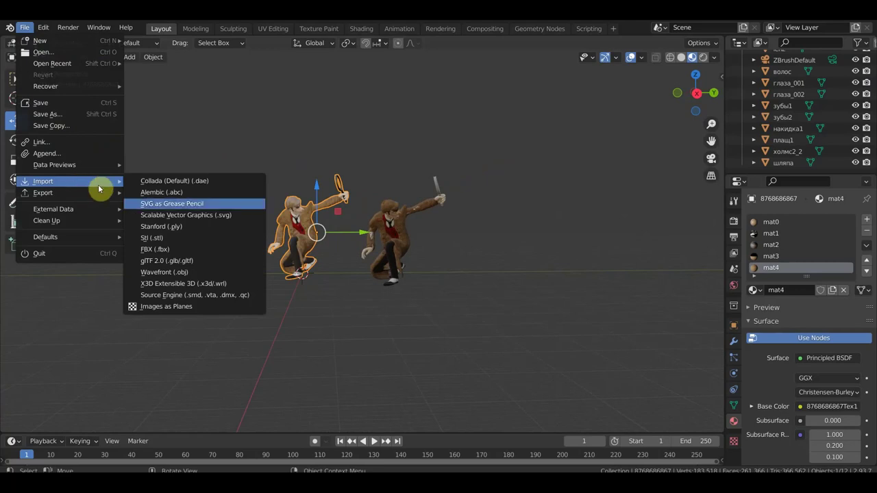
# Import Female Crouch Pose.fbx from the Downloads folder
pyautogui.click(154, 250)
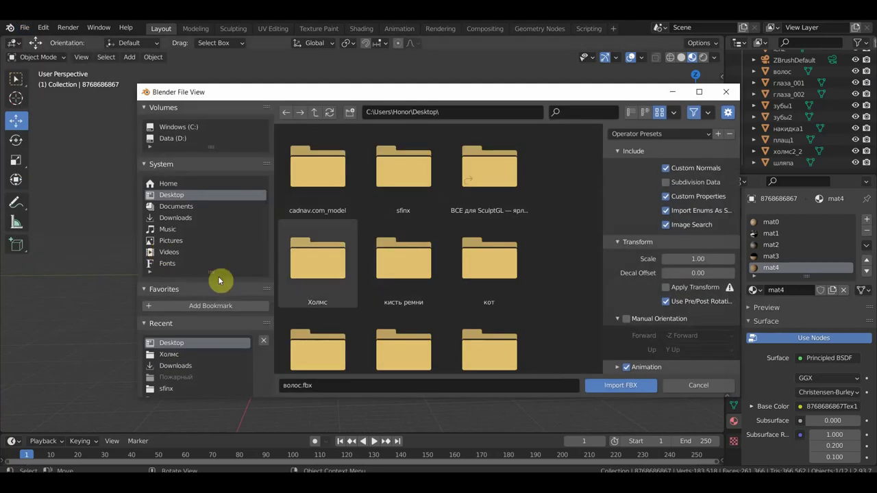
pyautogui.click(173, 217)
pyautogui.click(501, 191)
pyautogui.doubleClick(501, 191)
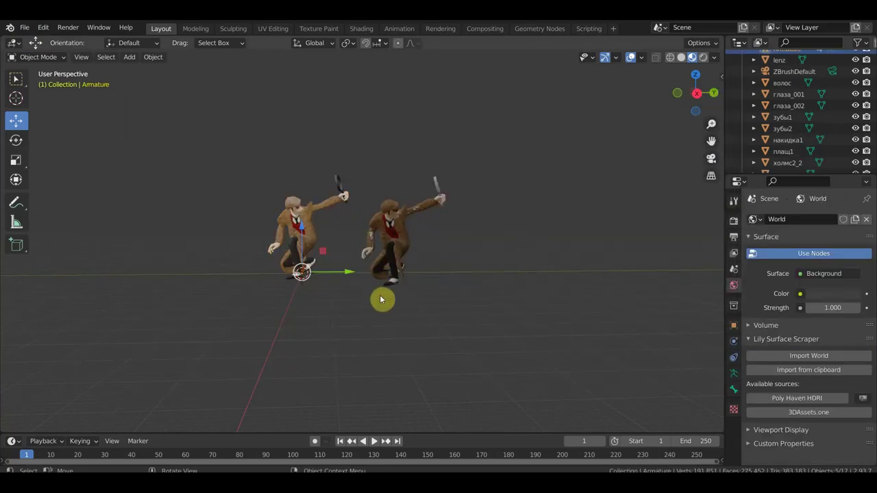
# Resize the imported character, move it left of the detectives, and shrink it to about 0.9
pyautogui.press('s')
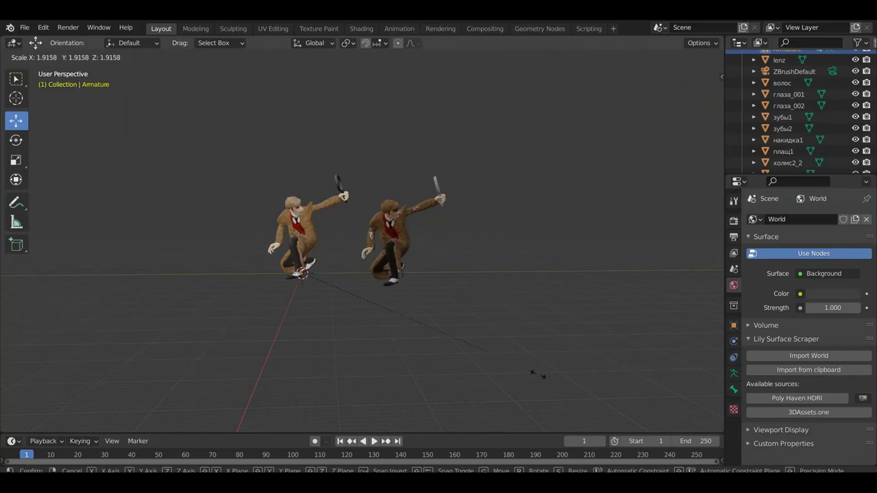
pyautogui.click(647, 429)
pyautogui.press('s')
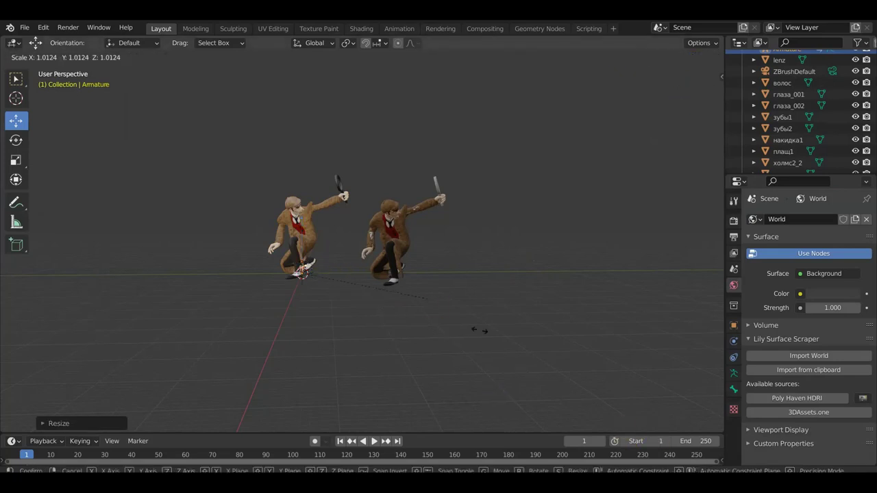
pyautogui.click(240, 123)
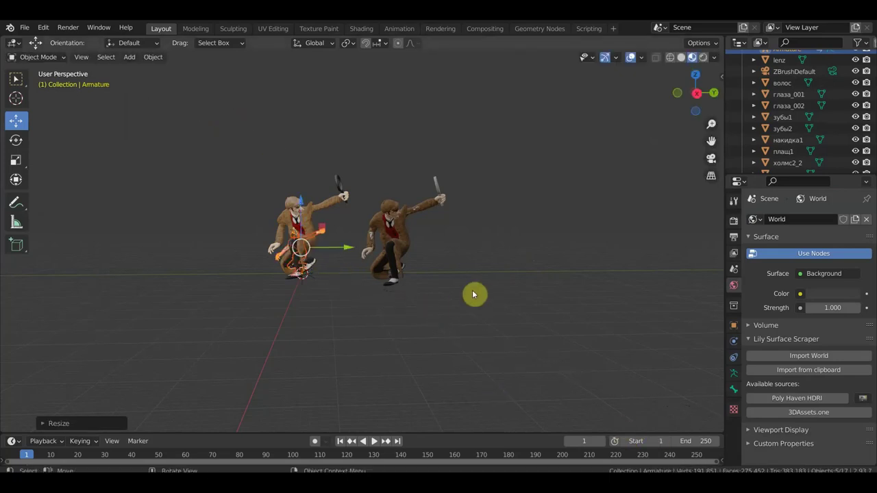
pyautogui.press('s')
pyautogui.click(581, 346)
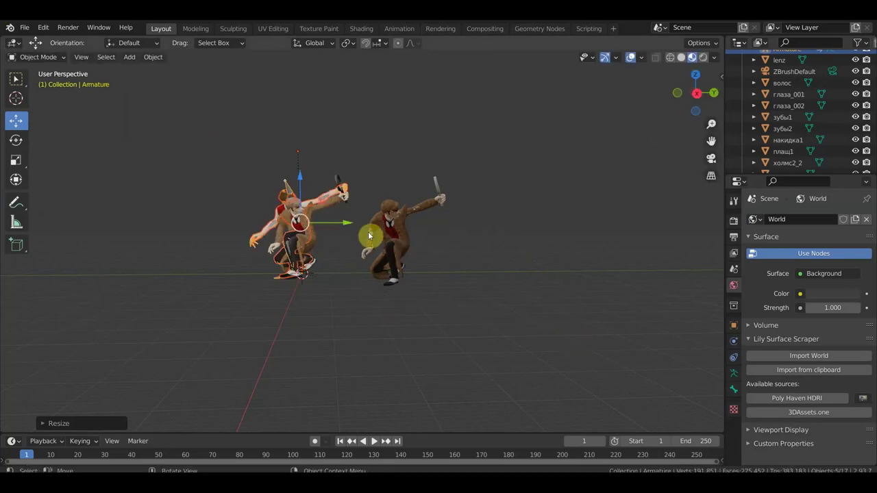
pyautogui.moveTo(360, 227); pyautogui.dragTo(265, 235)
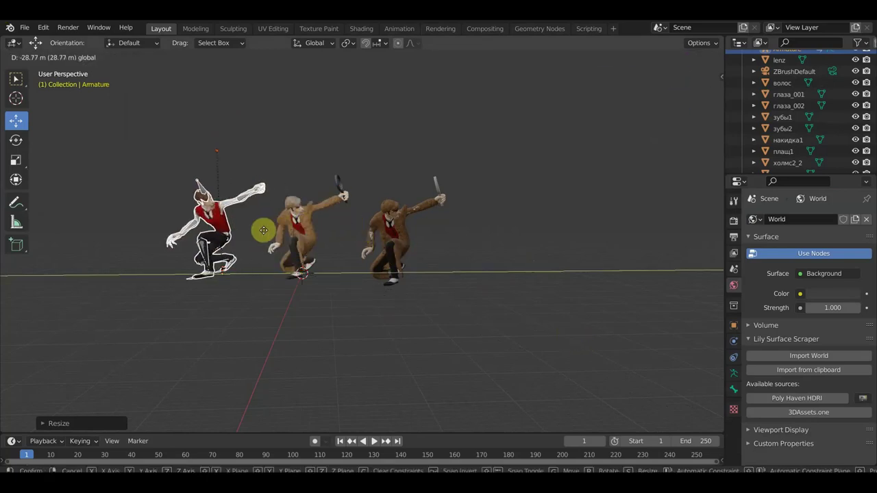
pyautogui.scroll(5, 253, 230)
pyautogui.moveTo(249, 229)
pyautogui.mouseDown(button='middle')
pyautogui.moveTo(464, 269)
pyautogui.moveTo(457, 258)
pyautogui.mouseUp(button='middle')
pyautogui.press('s')
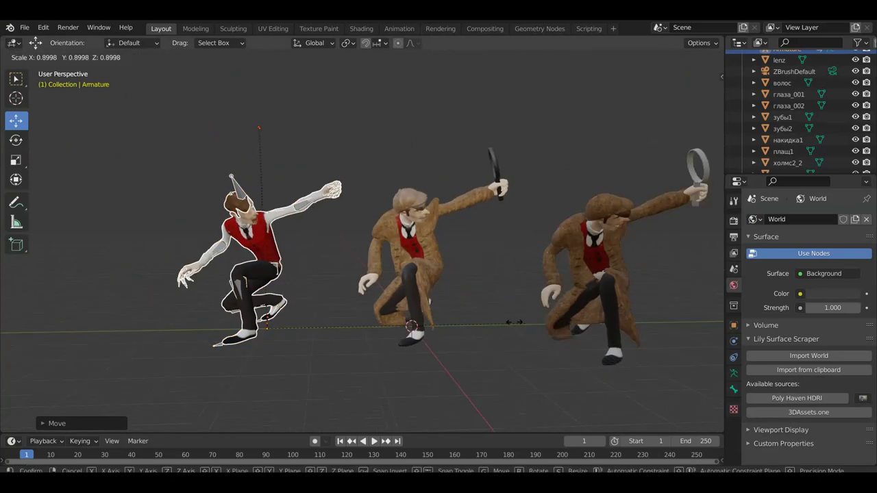
pyautogui.click(513, 328)
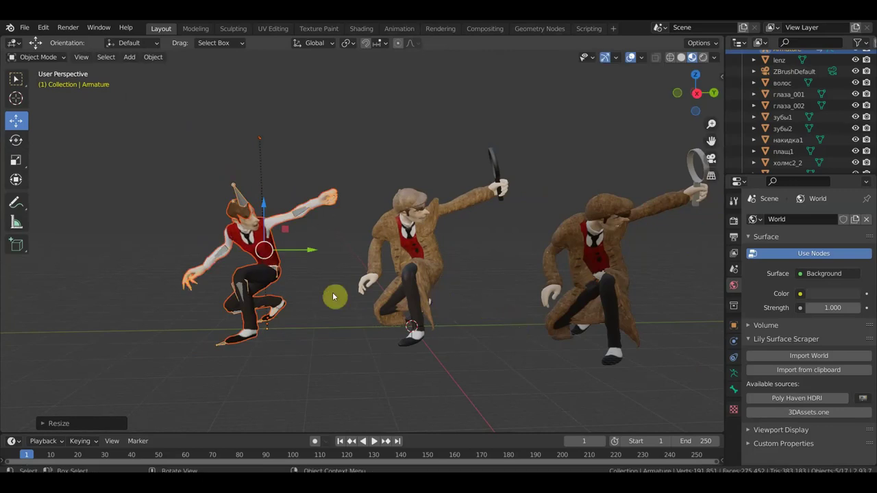
# Orbit around the three characters, deselect everything, and open File > Open Recent
pyautogui.moveTo(437, 299); pyautogui.dragTo(332, 266, button='middle')
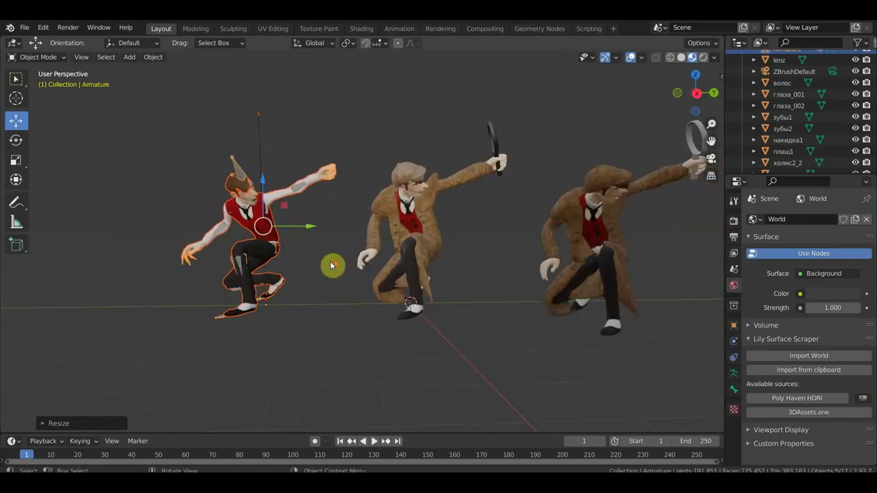
pyautogui.moveTo(342, 245); pyautogui.dragTo(333, 246, button='middle')
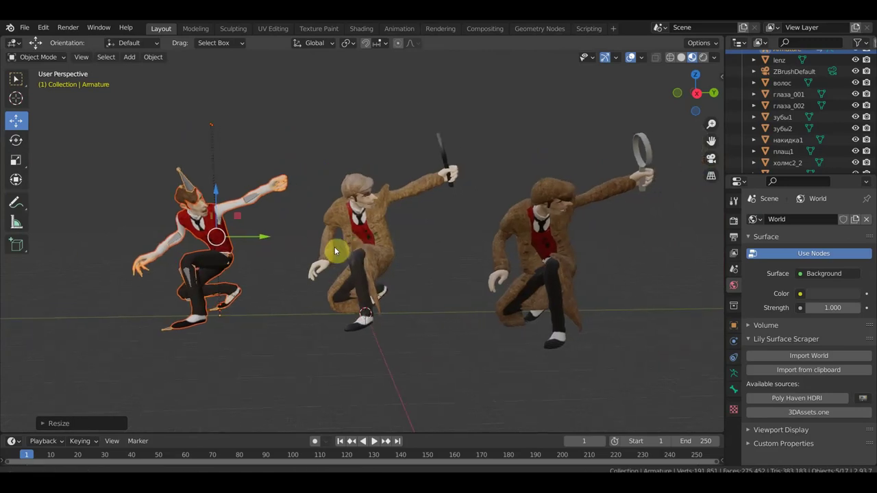
pyautogui.moveTo(220, 230); pyautogui.dragTo(274, 238, button='middle')
pyautogui.moveTo(393, 252); pyautogui.dragTo(328, 251, button='middle')
pyautogui.scroll(3, 426, 239)
pyautogui.moveTo(463, 235)
pyautogui.mouseDown(button='middle')
pyautogui.moveTo(562, 237)
pyautogui.moveTo(507, 227)
pyautogui.mouseUp(button='middle')
pyautogui.click(497, 215)
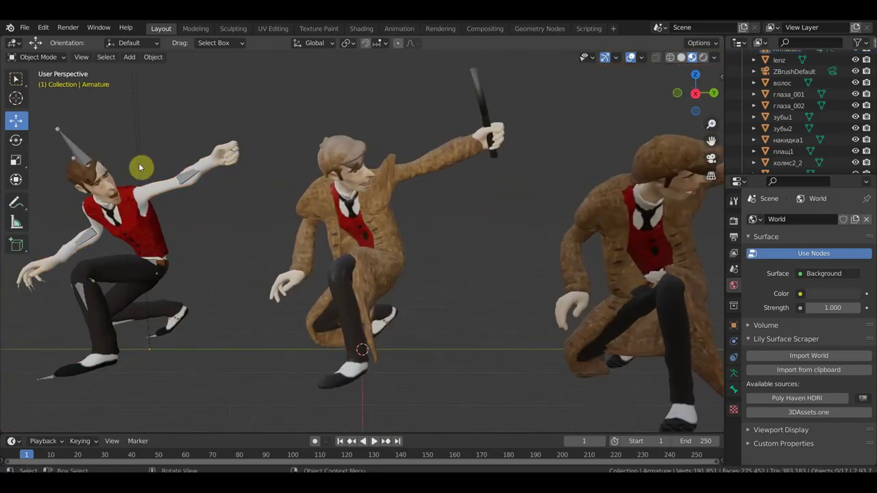
pyautogui.scroll(-3, 364, 209)
pyautogui.moveTo(365, 209); pyautogui.dragTo(353, 214, button='middle')
pyautogui.moveTo(496, 259)
pyautogui.mouseDown(button='middle')
pyautogui.moveTo(528, 244)
pyautogui.moveTo(533, 261)
pyautogui.moveTo(554, 267)
pyautogui.mouseUp(button='middle')
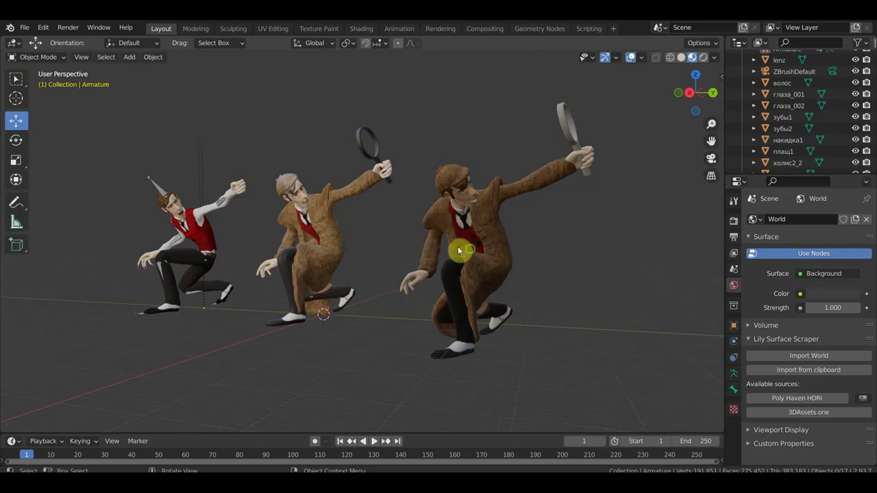
pyautogui.moveTo(481, 254); pyautogui.dragTo(491, 249, button='middle')
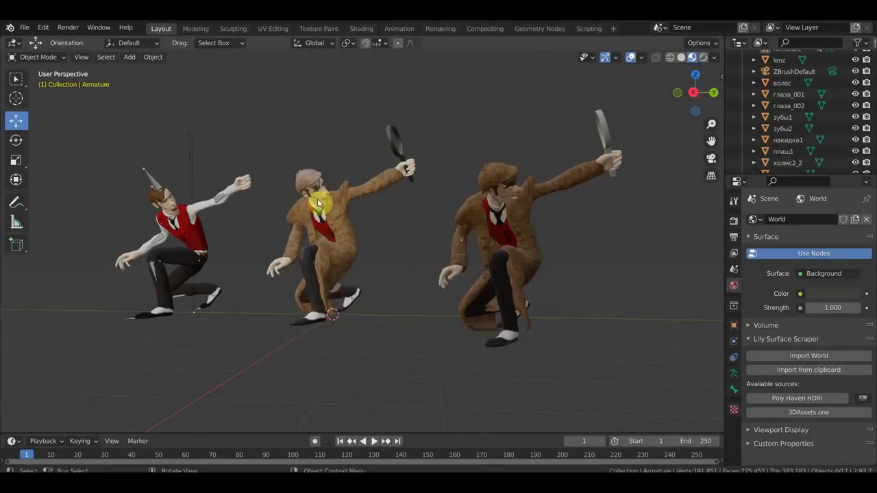
pyautogui.click(24, 27)
pyautogui.moveTo(52, 63)
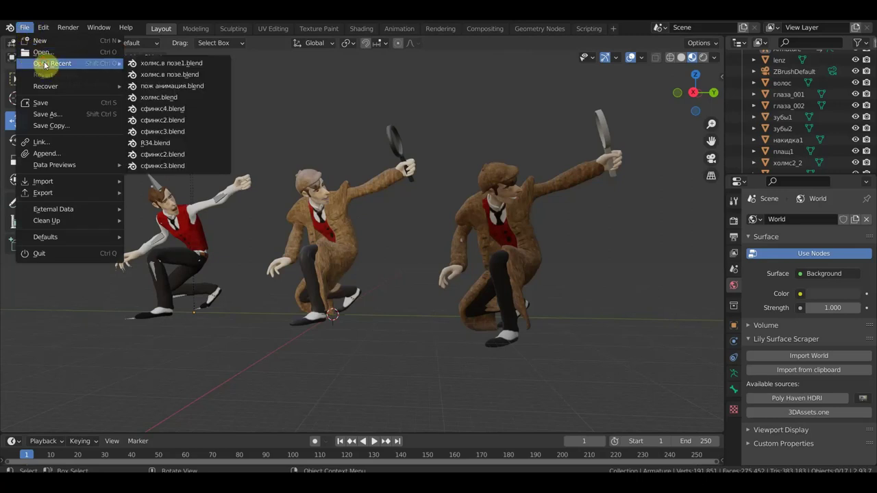
# Open холмс.в позе.blend, discarding the current scene without saving
pyautogui.click(186, 77)
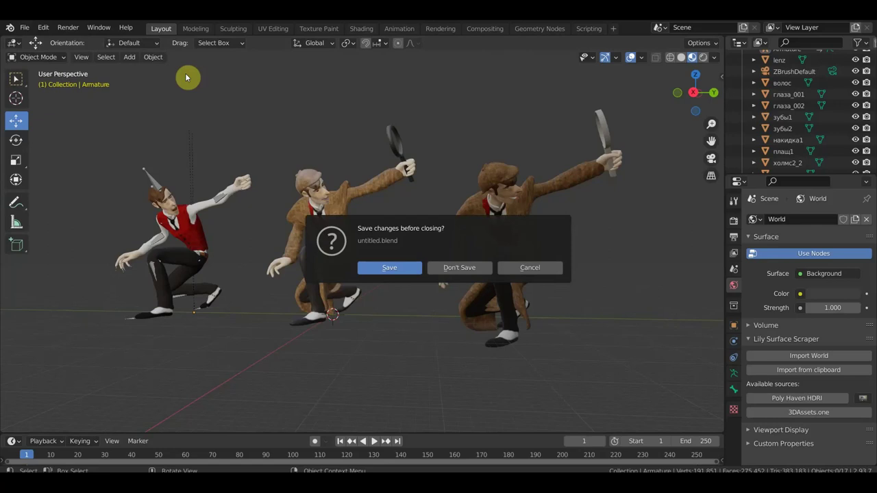
pyautogui.click(470, 269)
pyautogui.moveTo(475, 265)
pyautogui.mouseDown(button='middle')
pyautogui.moveTo(501, 270)
pyautogui.moveTo(465, 282)
pyautogui.mouseUp(button='middle')
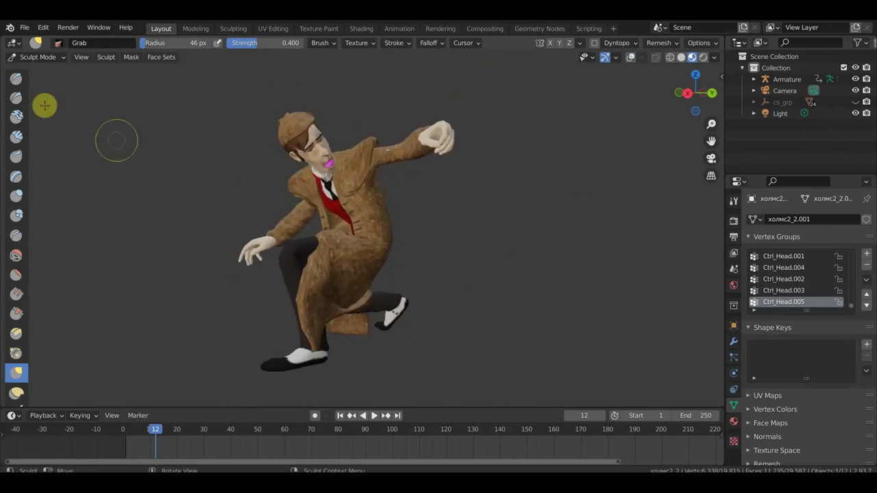
# Switch from Sculpt Mode to Object Mode, orbit the character, and open the File > Import list
pyautogui.click(38, 57)
pyautogui.click(41, 71)
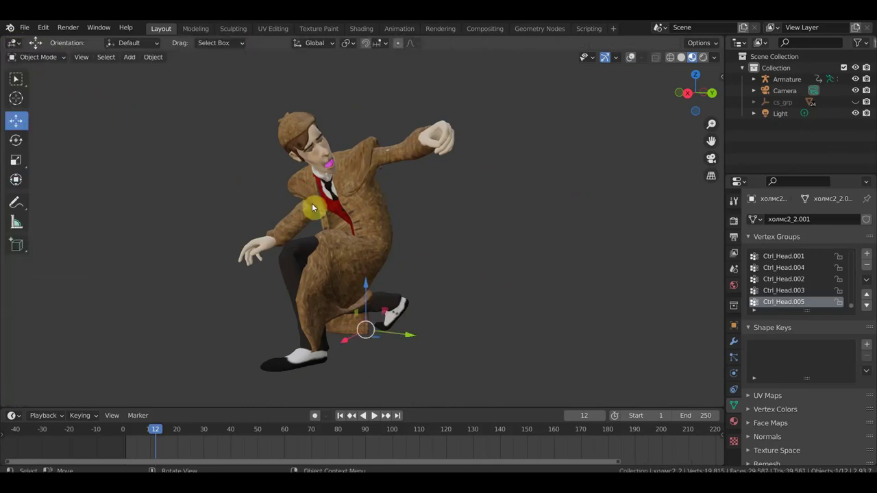
pyautogui.moveTo(411, 235); pyautogui.dragTo(445, 233, button='middle')
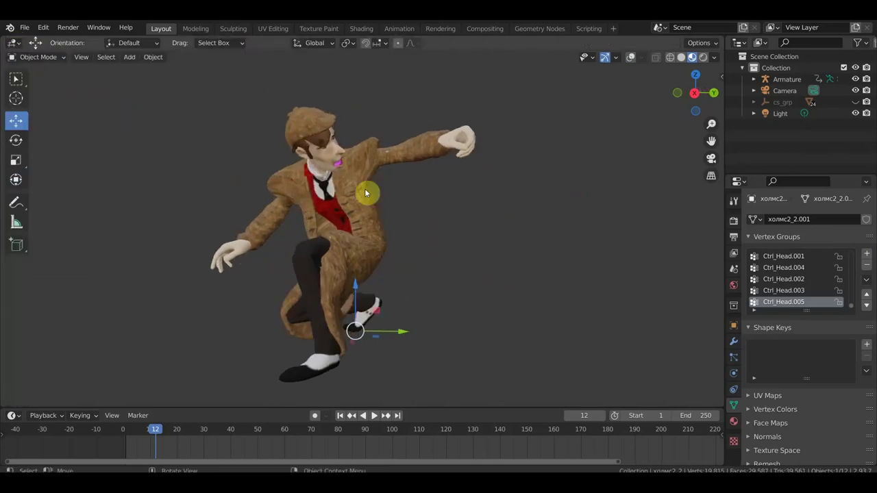
pyautogui.moveTo(388, 178)
pyautogui.mouseDown(button='middle')
pyautogui.moveTo(383, 224)
pyautogui.moveTo(431, 221)
pyautogui.moveTo(382, 229)
pyautogui.moveTo(357, 203)
pyautogui.mouseUp(button='middle')
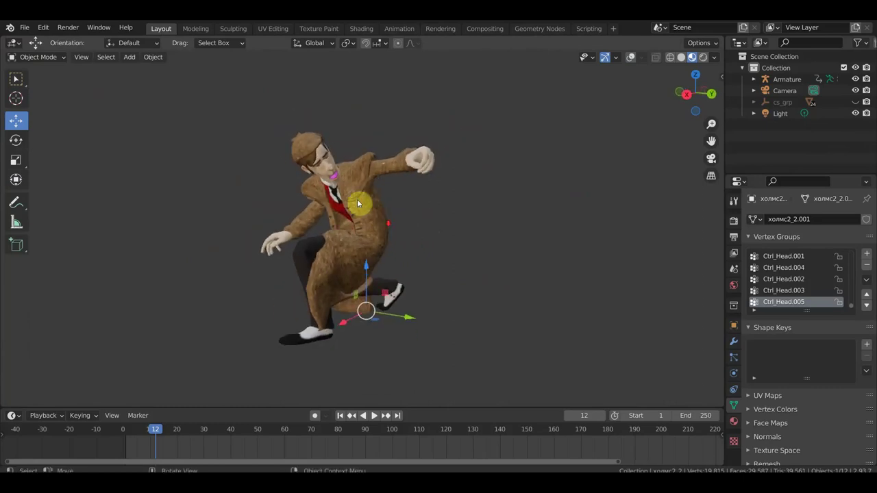
pyautogui.click(24, 28)
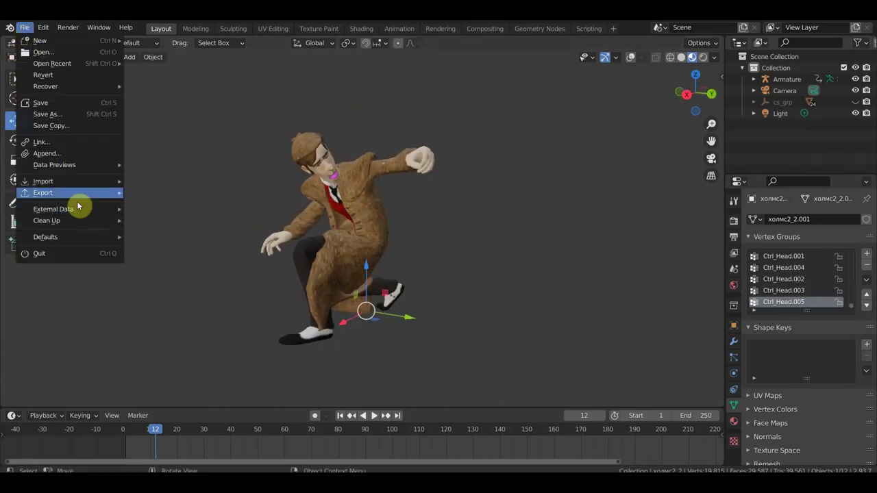
pyautogui.moveTo(42, 181)
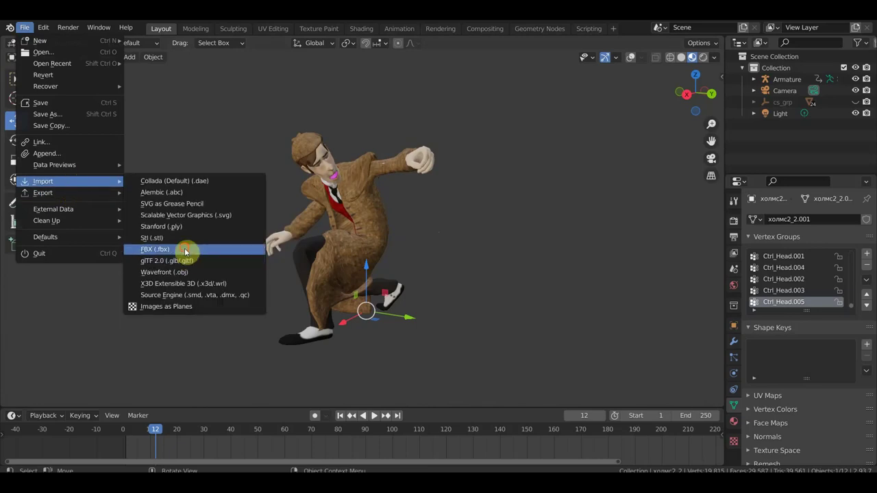
# Import the FBX character model from the Desktop folder
pyautogui.click(185, 251)
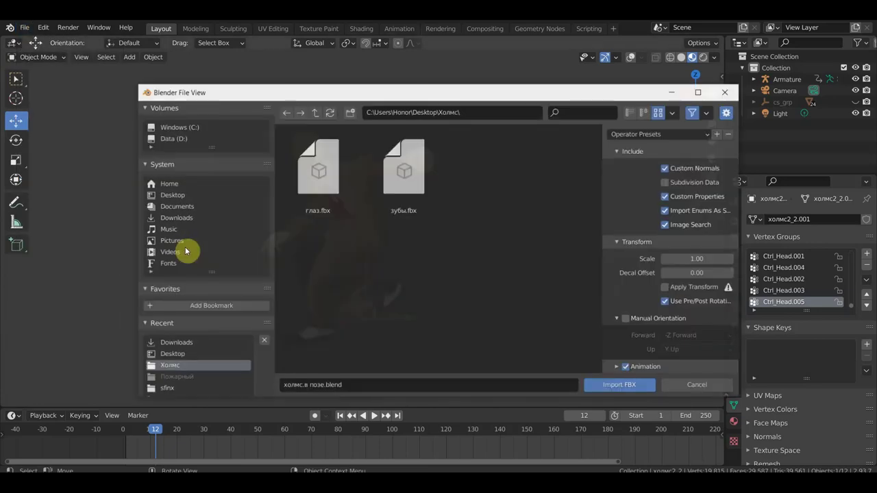
pyautogui.click(171, 194)
pyautogui.click(474, 311)
pyautogui.scroll(-3, 474, 311)
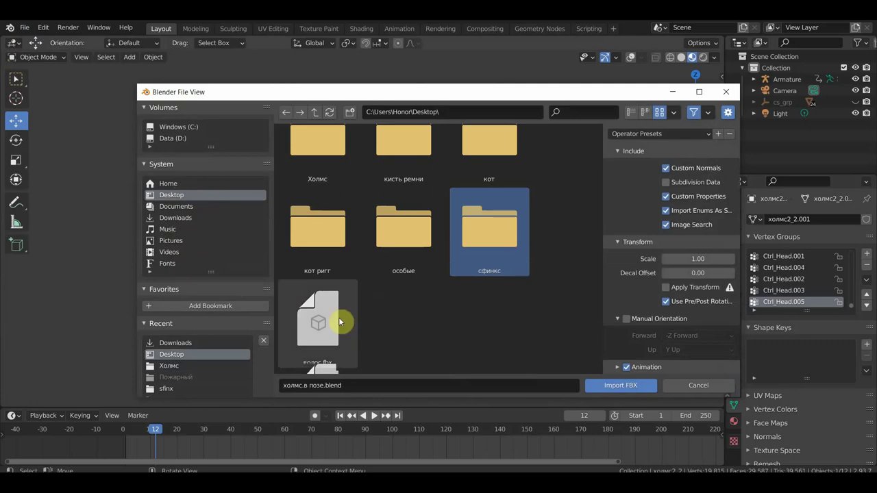
pyautogui.click(339, 317)
pyautogui.click(631, 386)
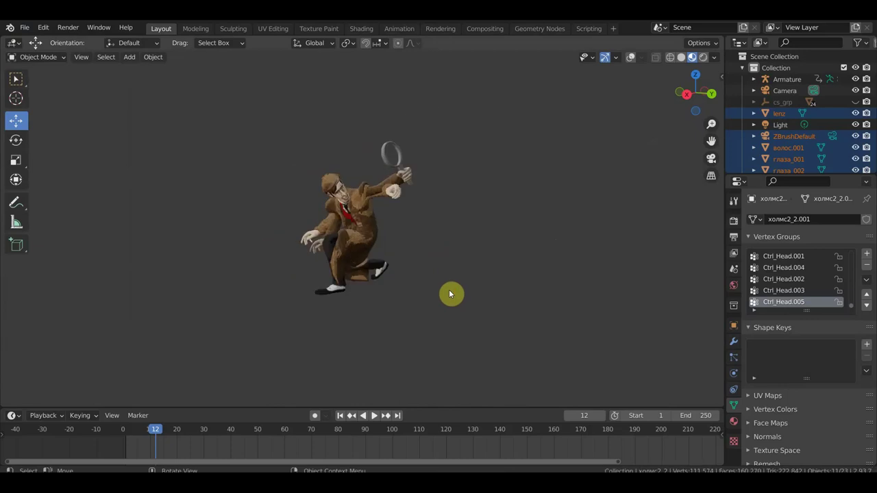
# Orbit to view the imported figure and turn viewport overlays back on
pyautogui.scroll(-2, 450, 292)
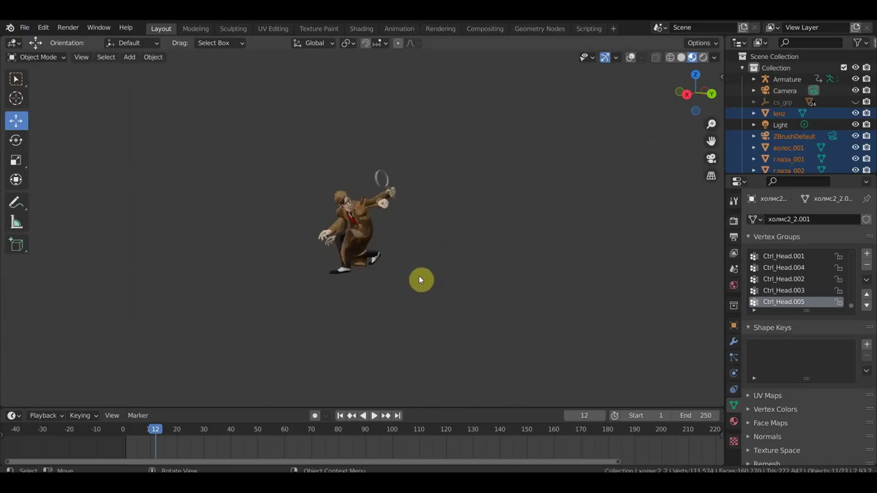
pyautogui.moveTo(202, 165); pyautogui.dragTo(253, 162, button='middle')
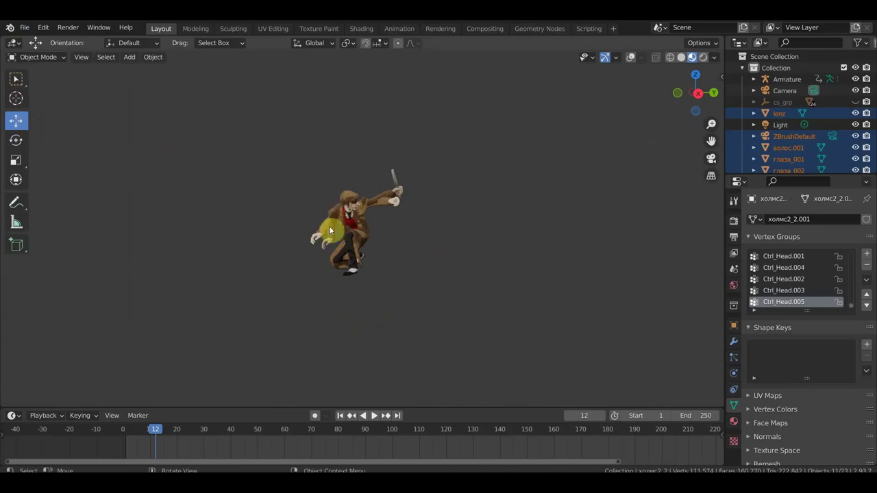
pyautogui.click(627, 61)
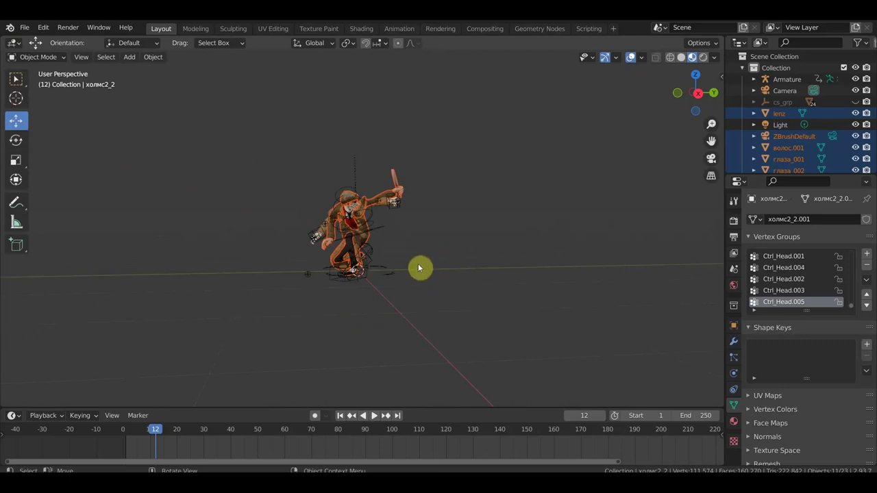
# Move the imported figure left of the rigged detective and lower it to floor level
pyautogui.press('g')
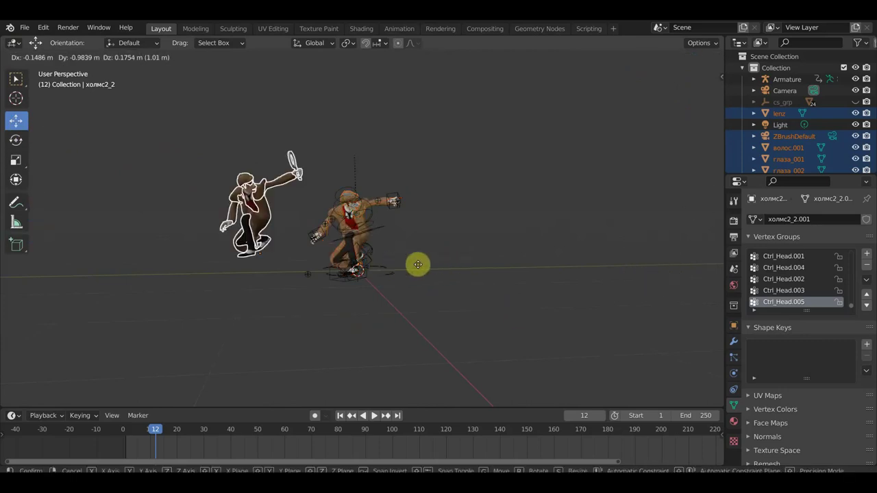
pyautogui.click(417, 264)
pyautogui.moveTo(280, 318); pyautogui.dragTo(166, 127)
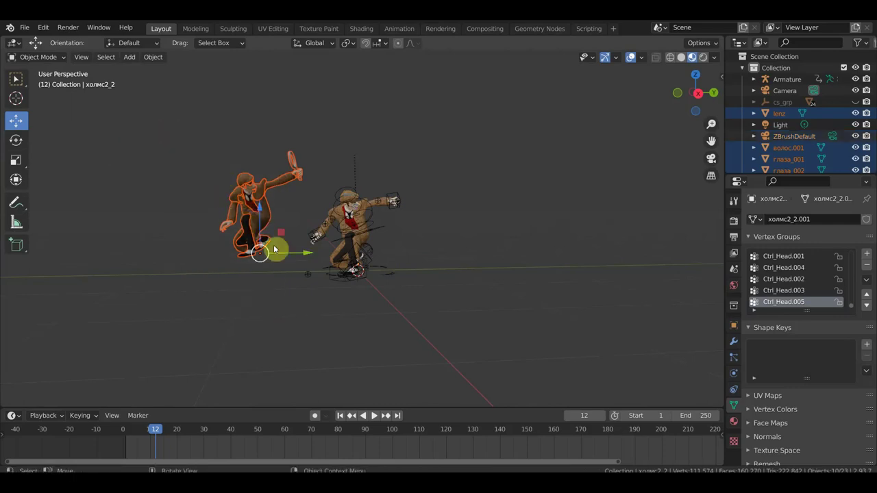
pyautogui.press('g')
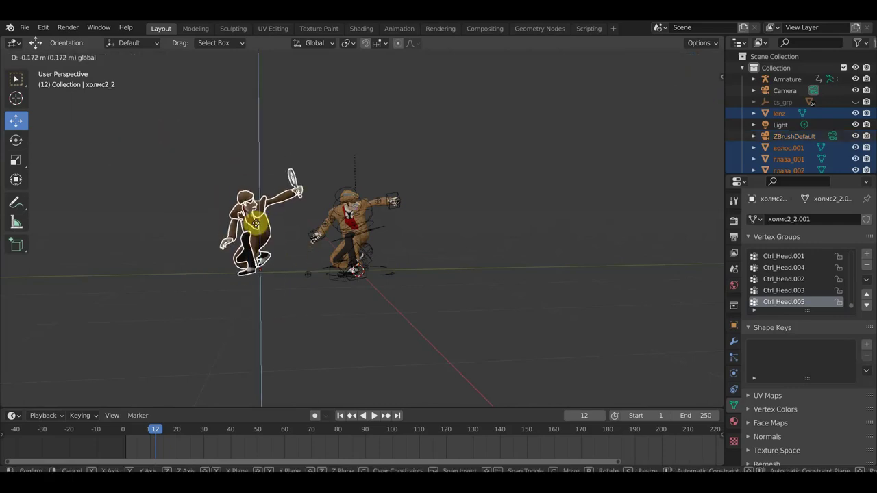
pyautogui.click(258, 228)
pyautogui.moveTo(310, 273); pyautogui.dragTo(279, 273)
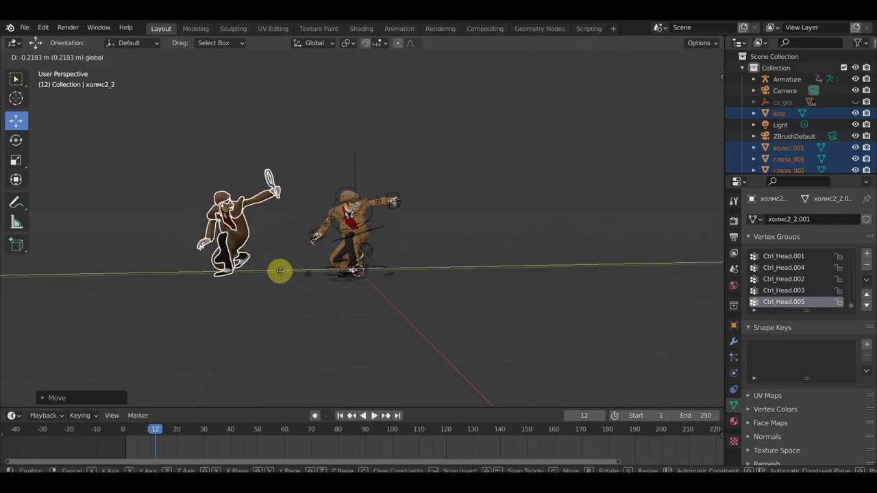
pyautogui.scroll(2, 274, 252)
pyautogui.moveTo(273, 252); pyautogui.dragTo(368, 254, button='middle')
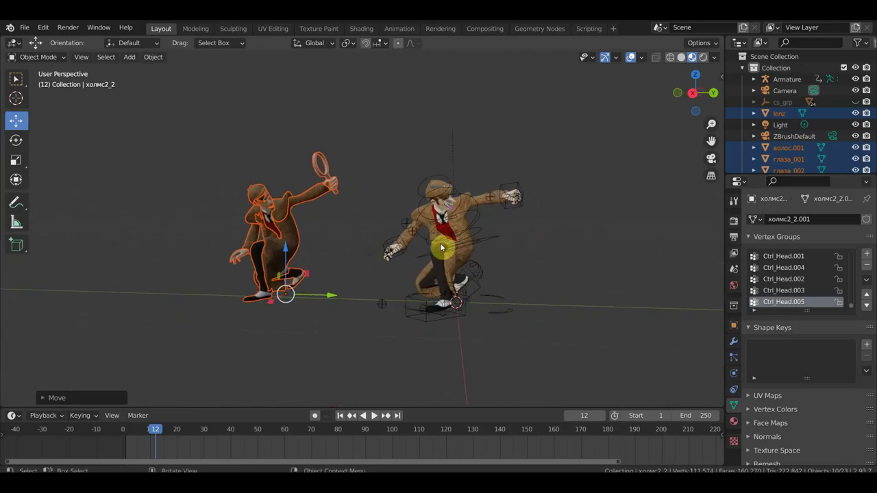
# Clear the selection and frame both figures, including the left figure's head
pyautogui.click(546, 134)
pyautogui.scroll(4, 538, 157)
pyautogui.moveTo(538, 185)
pyautogui.keyDown('shift'); pyautogui.mouseDown(button='middle')
pyautogui.moveTo(518, 168)
pyautogui.moveTo(532, 179)
pyautogui.moveTo(601, 177)
pyautogui.mouseUp(button='middle'); pyautogui.keyUp('shift')
pyautogui.scroll(-3, 519, 168)
pyautogui.scroll(4, 260, 210)
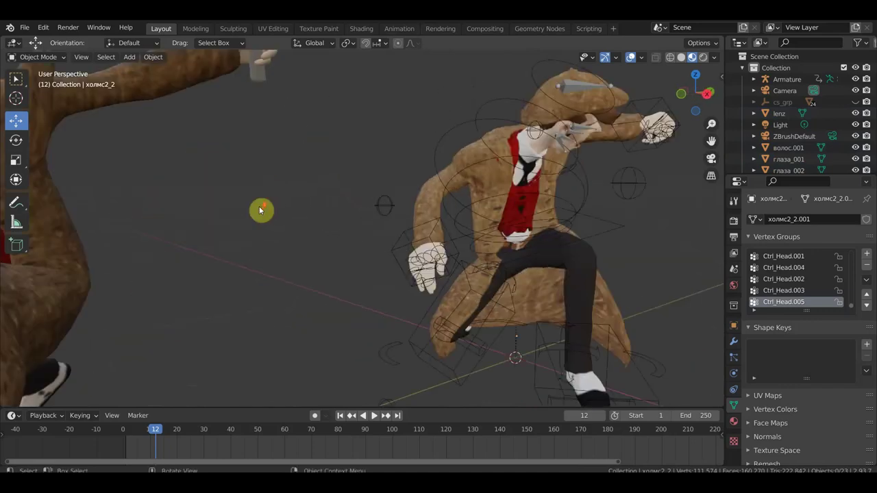
pyautogui.keyDown('shift'); pyautogui.moveTo(260, 210); pyautogui.dragTo(430, 262, button='middle'); pyautogui.keyUp('shift')
pyautogui.moveTo(149, 117)
pyautogui.keyDown('shift'); pyautogui.mouseDown(button='middle')
pyautogui.moveTo(200, 166)
pyautogui.moveTo(223, 167)
pyautogui.moveTo(96, 162)
pyautogui.mouseUp(button='middle'); pyautogui.keyUp('shift')
pyautogui.scroll(-2, 113, 163)
pyautogui.scroll(-3, 154, 174)
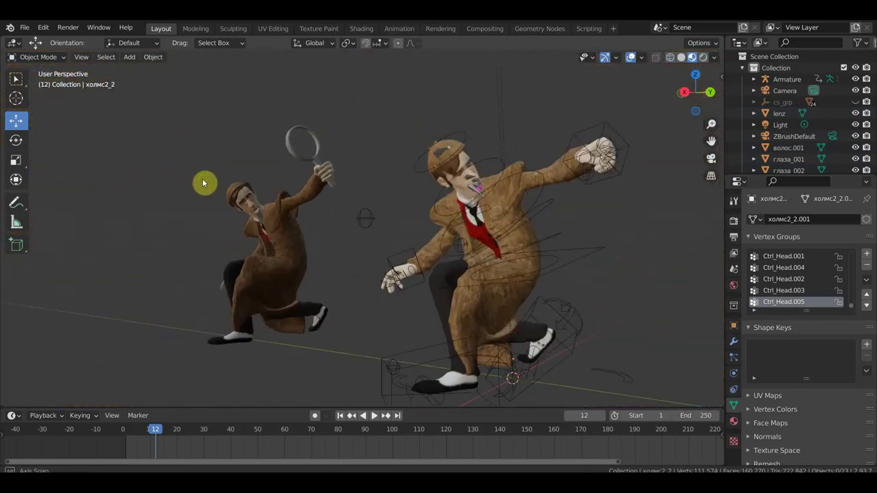
pyautogui.moveTo(205, 180)
pyautogui.mouseDown(button='middle')
pyautogui.moveTo(237, 154)
pyautogui.moveTo(230, 165)
pyautogui.moveTo(294, 181)
pyautogui.moveTo(286, 186)
pyautogui.mouseUp(button='middle')
pyautogui.scroll(-1, 294, 184)
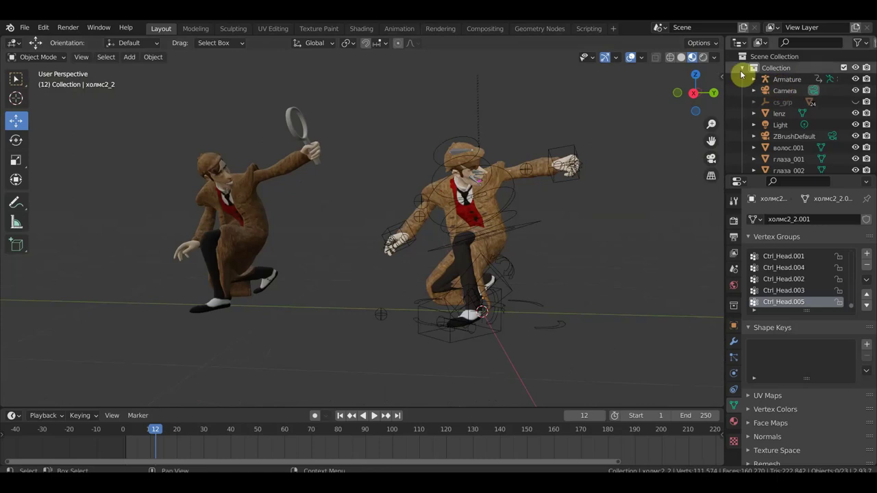
# Preview with rendered shading and change the scene light to a Sun lamp
pyautogui.click(702, 58)
pyautogui.scroll(-5, 612, 180)
pyautogui.moveTo(568, 206)
pyautogui.mouseDown(button='middle')
pyautogui.moveTo(532, 210)
pyautogui.moveTo(590, 154)
pyautogui.mouseUp(button='middle')
pyautogui.scroll(-3, 590, 156)
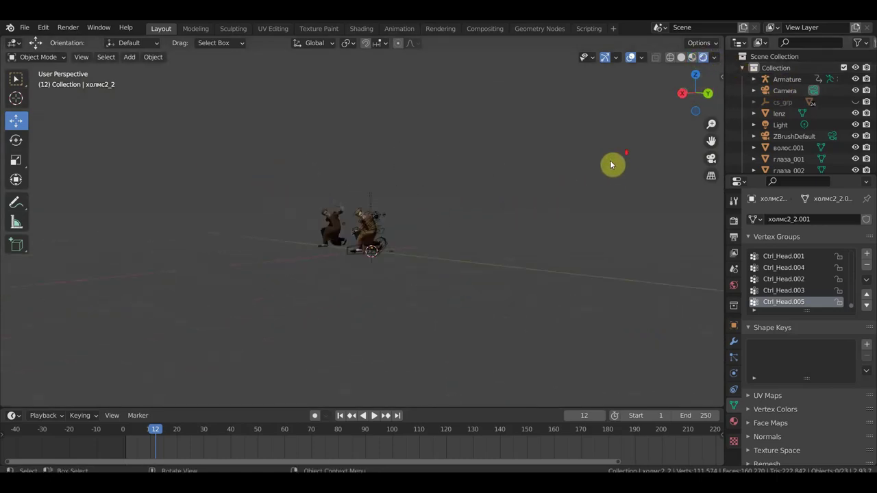
pyautogui.click(780, 124)
pyautogui.click(792, 267)
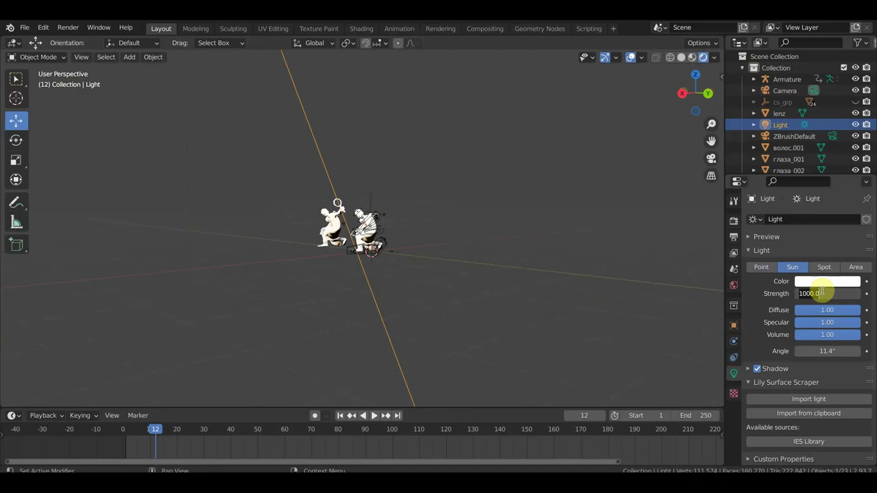
pyautogui.write('6.000')
# Confirm a sun Strength of 6 and tilt its direction toward the lower right
pyautogui.press('Return')
pyautogui.moveTo(552, 206)
pyautogui.mouseDown(button='middle')
pyautogui.moveTo(387, 259)
pyautogui.moveTo(323, 184)
pyautogui.mouseUp(button='middle')
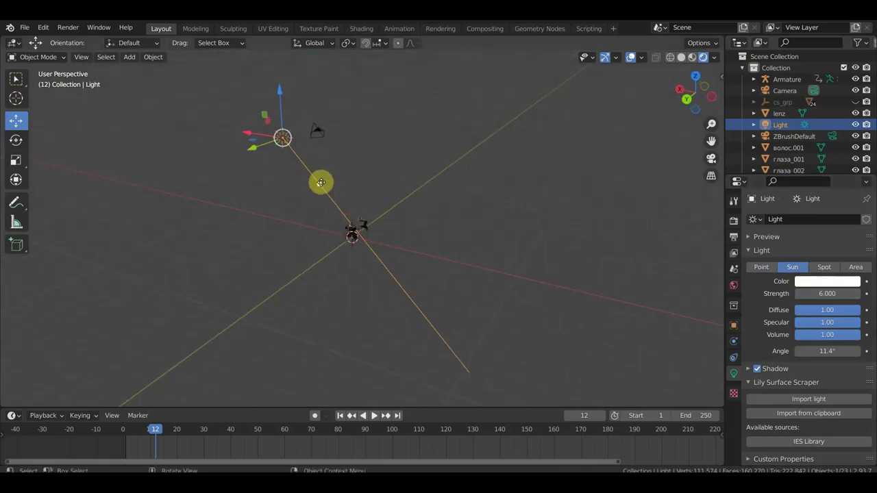
pyautogui.moveTo(320, 182); pyautogui.dragTo(350, 180)
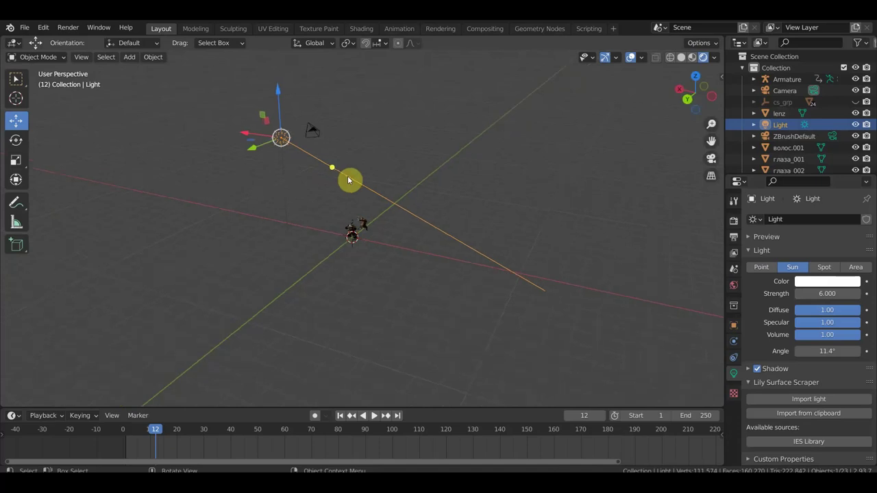
pyautogui.press('KP_0')
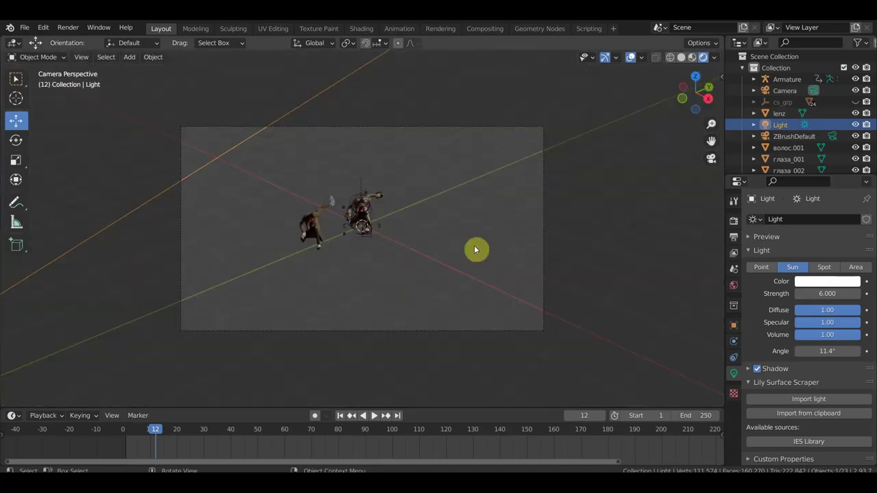
# Re-aim the sun light's direction to point up and to the right
pyautogui.moveTo(474, 250); pyautogui.dragTo(387, 221, button='middle')
pyautogui.scroll(1, 386, 220)
pyautogui.scroll(1, 391, 223)
pyautogui.scroll(1, 405, 228)
pyautogui.scroll(2, 439, 253)
pyautogui.moveTo(464, 270)
pyautogui.mouseDown(button='middle')
pyautogui.moveTo(503, 285)
pyautogui.moveTo(476, 176)
pyautogui.mouseUp(button='middle')
pyautogui.scroll(-2, 425, 206)
pyautogui.scroll(-4, 394, 210)
pyautogui.moveTo(382, 210)
pyautogui.mouseDown(button='middle')
pyautogui.moveTo(386, 228)
pyautogui.moveTo(344, 274)
pyautogui.moveTo(350, 308)
pyautogui.moveTo(366, 297)
pyautogui.mouseUp(button='middle')
pyautogui.moveTo(359, 249); pyautogui.dragTo(386, 255)
# Move the sun near the two detectives, rotate it, and reposition it again
pyautogui.press('g')
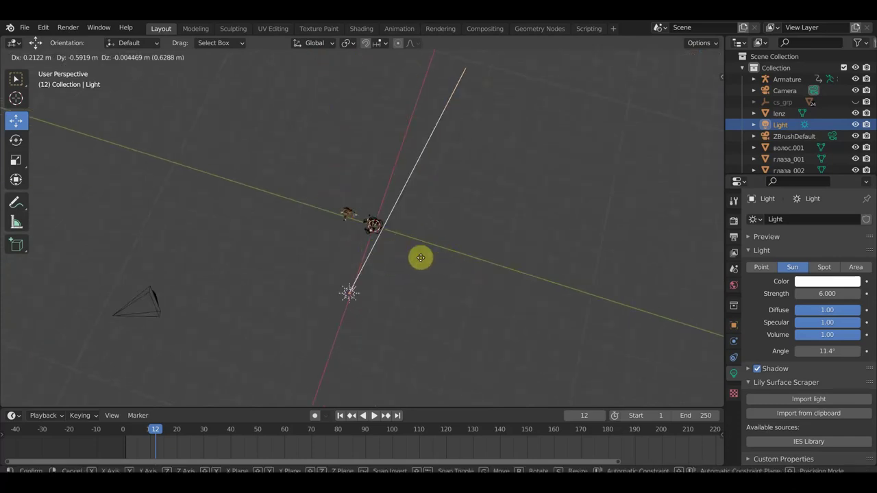
pyautogui.click(391, 251)
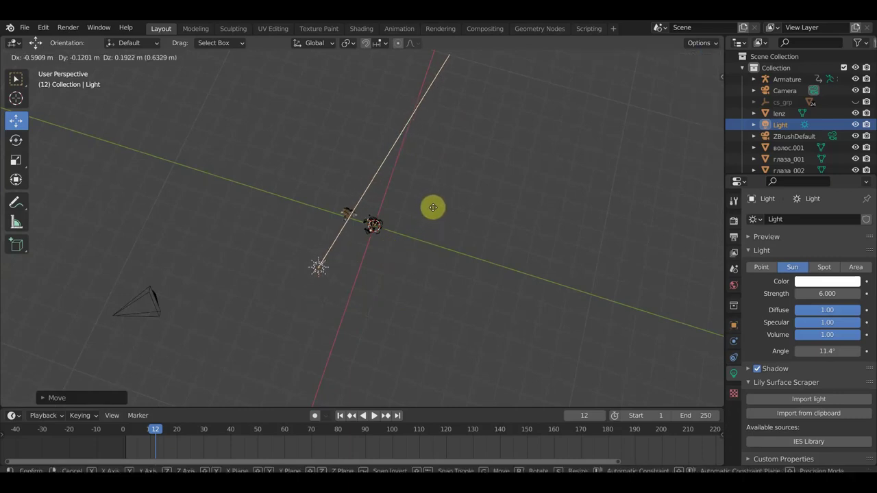
pyautogui.click(439, 207)
pyautogui.press('r')
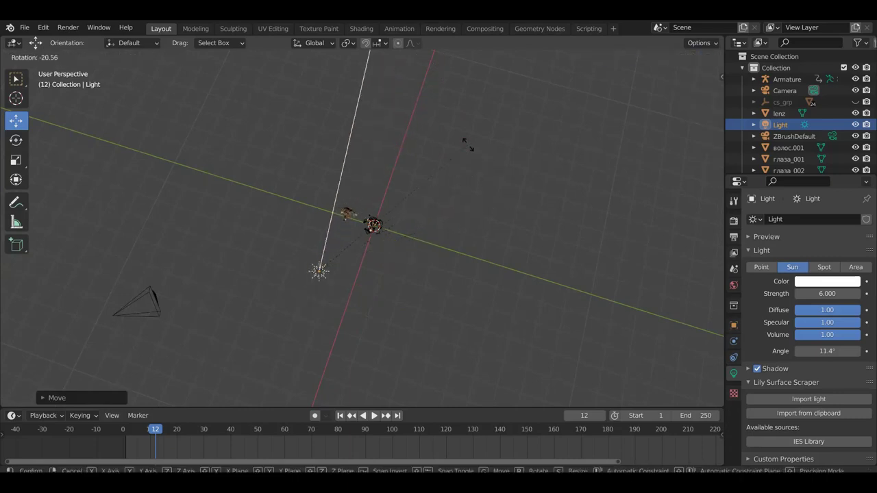
pyautogui.click(472, 149)
pyautogui.press('g')
pyautogui.click(492, 206)
# Swing the sun light's direction down and to the left
pyautogui.moveTo(492, 205)
pyautogui.mouseDown(button='middle')
pyautogui.moveTo(460, 192)
pyautogui.moveTo(448, 167)
pyautogui.mouseUp(button='middle')
pyautogui.scroll(3, 411, 203)
pyautogui.scroll(2, 410, 204)
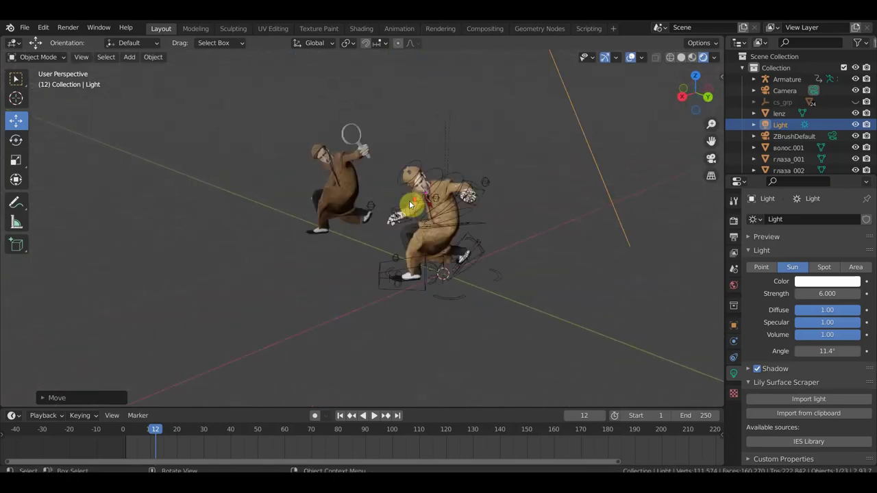
pyautogui.scroll(3, 433, 203)
pyautogui.moveTo(433, 204)
pyautogui.mouseDown(button='middle')
pyautogui.moveTo(492, 185)
pyautogui.moveTo(415, 206)
pyautogui.mouseUp(button='middle')
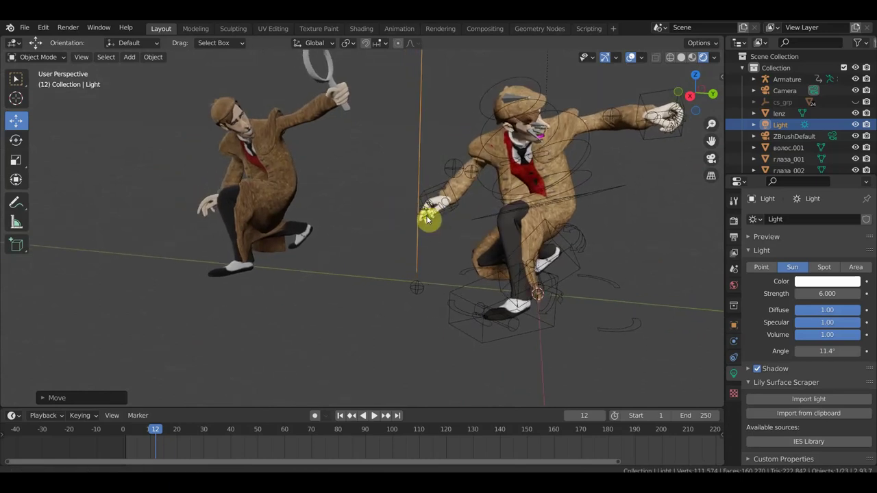
pyautogui.scroll(-2, 437, 187)
pyautogui.scroll(-4, 295, 191)
pyautogui.scroll(-1, 298, 195)
pyautogui.scroll(-1, 364, 137)
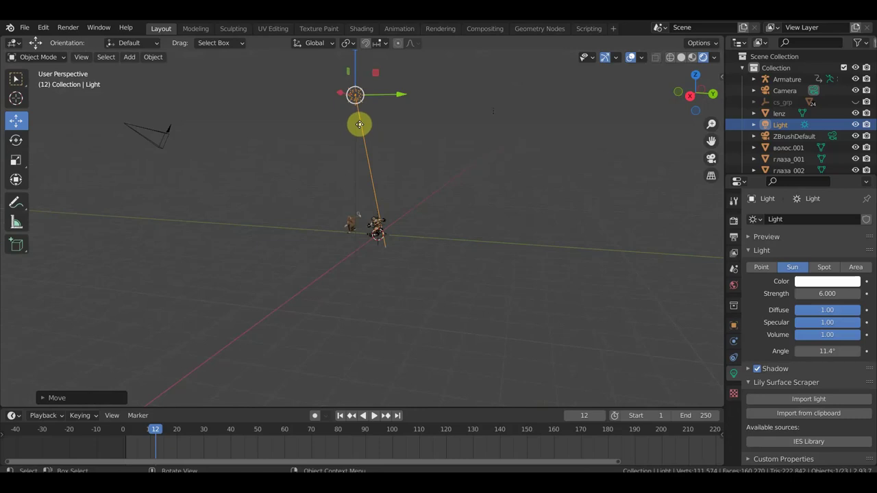
pyautogui.moveTo(359, 124); pyautogui.dragTo(346, 129)
# Aim the sun toward the right, then down-right across the characters
pyautogui.moveTo(362, 168); pyautogui.dragTo(174, 250, button='middle')
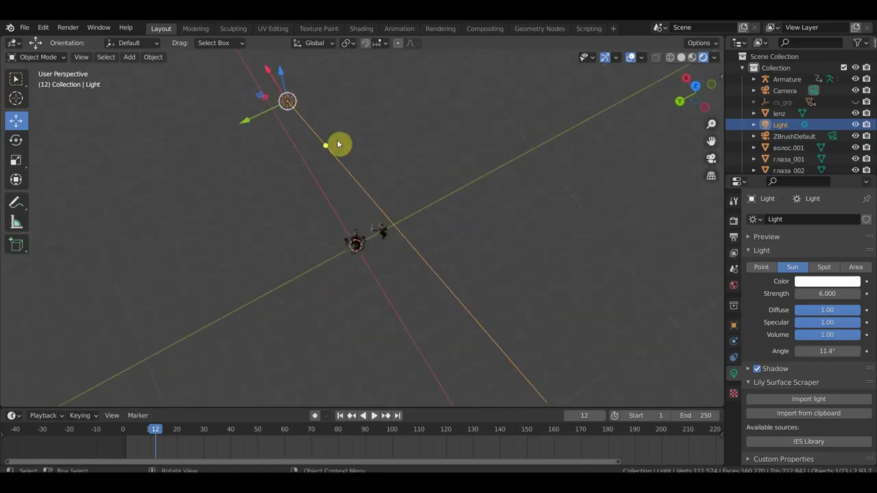
pyautogui.moveTo(324, 145); pyautogui.dragTo(393, 111)
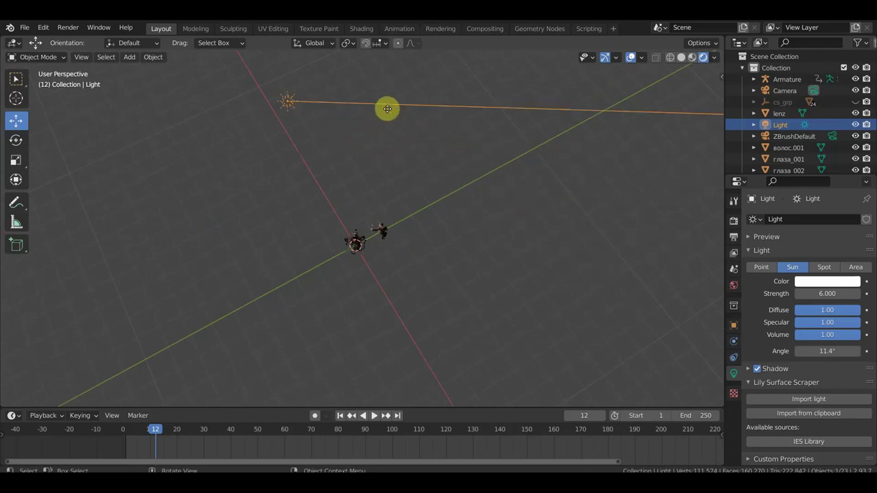
pyautogui.moveTo(411, 239)
pyautogui.mouseDown(button='middle')
pyautogui.moveTo(605, 148)
pyautogui.moveTo(404, 243)
pyautogui.mouseUp(button='middle')
pyautogui.scroll(5, 429, 235)
pyautogui.scroll(5, 421, 190)
pyautogui.moveTo(324, 153)
pyautogui.mouseDown(button='middle')
pyautogui.moveTo(417, 276)
pyautogui.moveTo(470, 302)
pyautogui.mouseUp(button='middle')
pyautogui.scroll(-6, 381, 209)
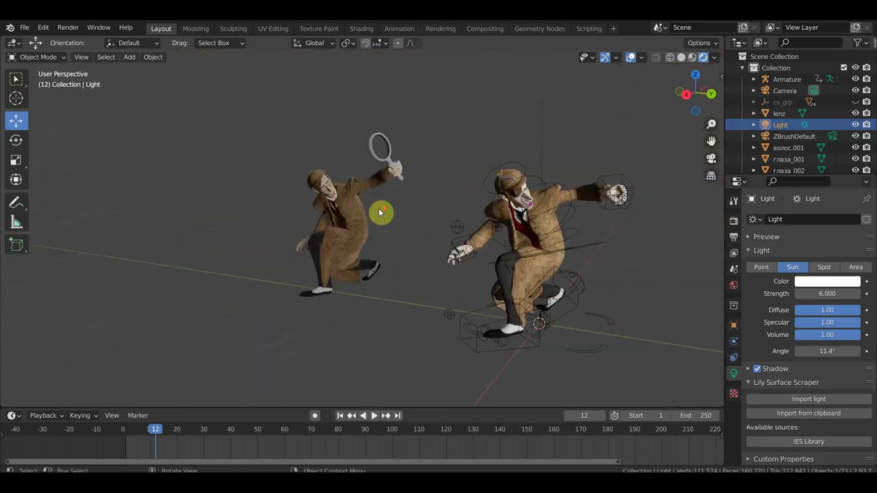
pyautogui.scroll(-3, 377, 215)
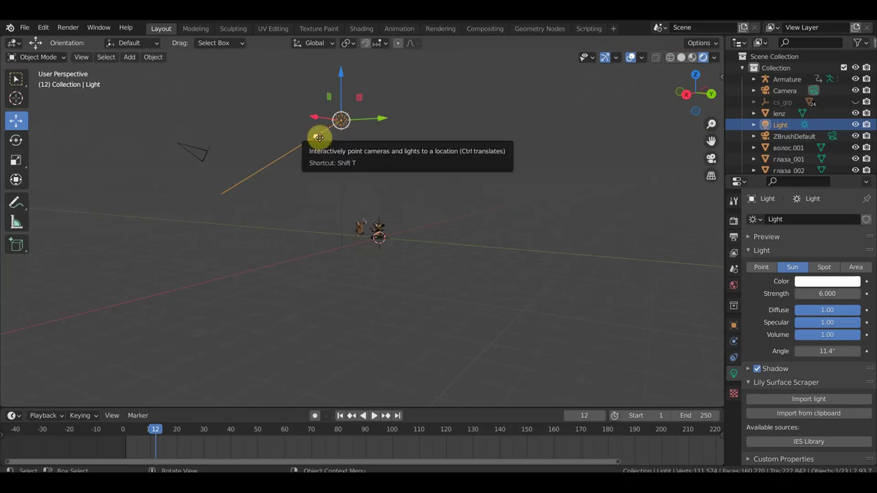
pyautogui.moveTo(317, 141); pyautogui.dragTo(404, 167)
# Point the sun light's direction onto the two Sherlock characters
pyautogui.scroll(3, 372, 264)
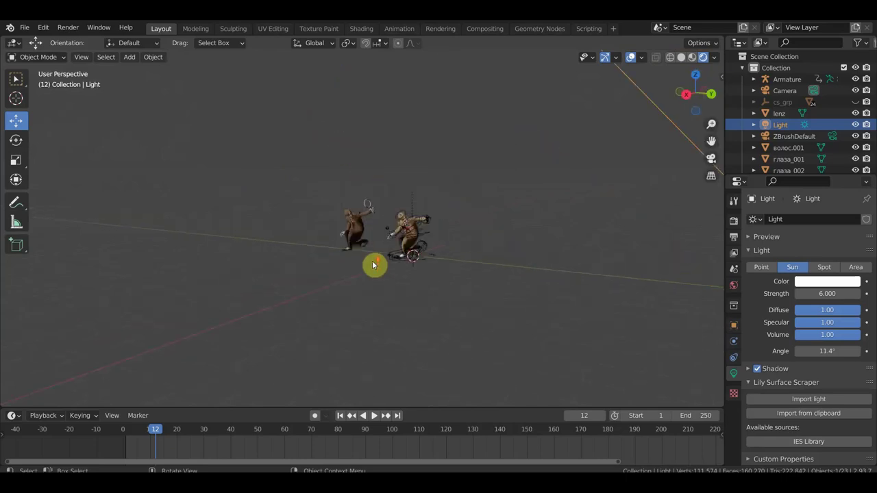
pyautogui.scroll(3, 401, 270)
pyautogui.scroll(3, 408, 270)
pyautogui.scroll(-1, 414, 268)
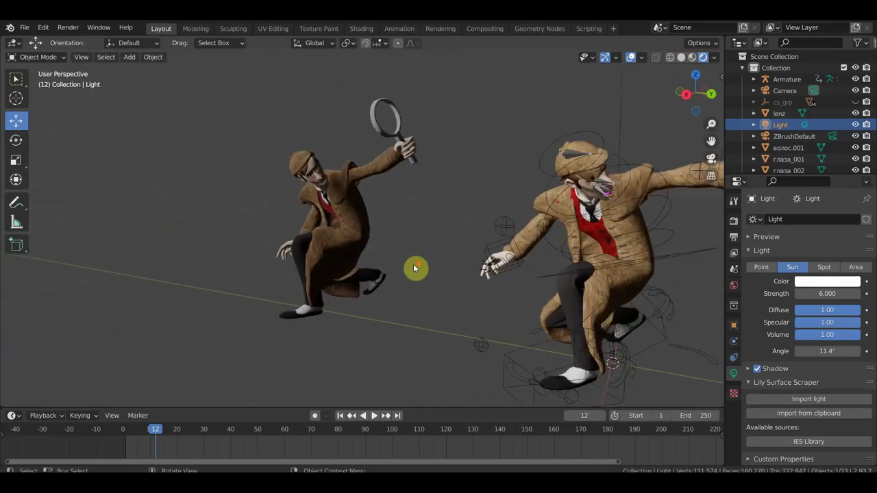
pyautogui.scroll(-3, 415, 268)
pyautogui.scroll(-3, 415, 267)
pyautogui.scroll(-2, 416, 266)
pyautogui.moveTo(416, 266)
pyautogui.mouseDown(button='middle')
pyautogui.moveTo(454, 176)
pyautogui.moveTo(368, 287)
pyautogui.moveTo(297, 280)
pyautogui.mouseUp(button='middle')
pyautogui.moveTo(297, 264); pyautogui.dragTo(333, 228)
# Review both lit detectives from several angles and hide the viewport overlays
pyautogui.scroll(4, 387, 277)
pyautogui.scroll(5, 392, 286)
pyautogui.moveTo(413, 285); pyautogui.dragTo(504, 190, button='middle')
pyautogui.moveTo(533, 145)
pyautogui.mouseDown(button='middle')
pyautogui.moveTo(486, 206)
pyautogui.moveTo(501, 189)
pyautogui.mouseUp(button='middle')
pyautogui.scroll(4, 338, 217)
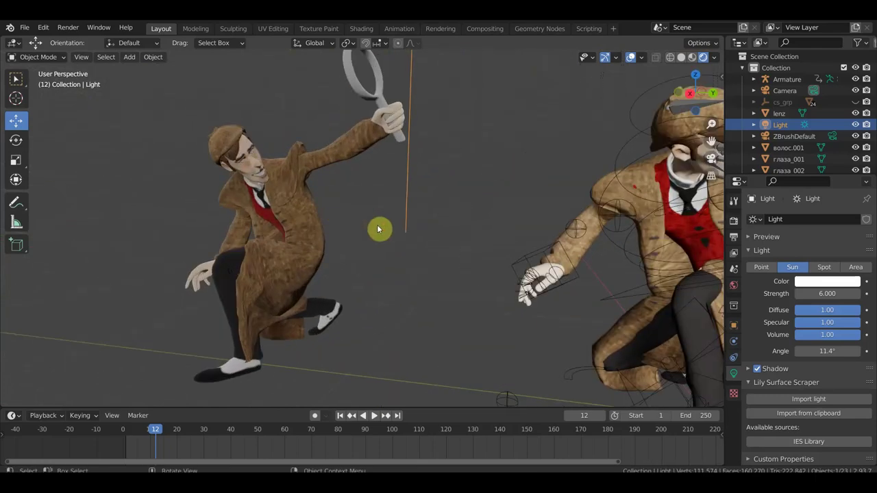
pyautogui.moveTo(418, 261)
pyautogui.mouseDown(button='middle')
pyautogui.moveTo(303, 235)
pyautogui.moveTo(311, 222)
pyautogui.mouseUp(button='middle')
pyautogui.scroll(-4, 311, 222)
pyautogui.moveTo(382, 226)
pyautogui.mouseDown(button='middle')
pyautogui.moveTo(422, 224)
pyautogui.moveTo(583, 134)
pyautogui.mouseUp(button='middle')
pyautogui.click(630, 57)
# Inspect the characters' shading from several angles without overlays, then restore the overlays
pyautogui.moveTo(628, 102)
pyautogui.mouseDown(button='middle')
pyautogui.moveTo(582, 186)
pyautogui.moveTo(569, 185)
pyautogui.moveTo(579, 188)
pyautogui.moveTo(326, 229)
pyautogui.moveTo(456, 239)
pyautogui.moveTo(394, 219)
pyautogui.mouseUp(button='middle')
pyautogui.scroll(4, 395, 236)
pyautogui.scroll(2, 395, 236)
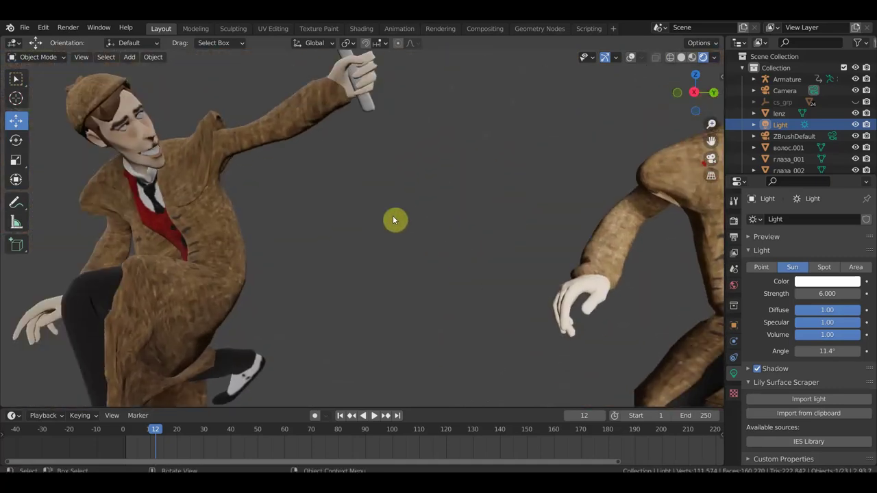
pyautogui.scroll(-5, 226, 216)
pyautogui.moveTo(248, 219)
pyautogui.mouseDown(button='middle')
pyautogui.moveTo(323, 212)
pyautogui.moveTo(319, 235)
pyautogui.moveTo(297, 239)
pyautogui.moveTo(313, 231)
pyautogui.mouseUp(button='middle')
pyautogui.scroll(-3, 323, 212)
pyautogui.scroll(3, 313, 231)
pyautogui.moveTo(403, 244)
pyautogui.mouseDown(button='middle')
pyautogui.moveTo(470, 239)
pyautogui.moveTo(473, 228)
pyautogui.moveTo(227, 231)
pyautogui.moveTo(302, 225)
pyautogui.moveTo(192, 221)
pyautogui.moveTo(543, 124)
pyautogui.mouseUp(button='middle')
pyautogui.keyDown('shift'); pyautogui.moveTo(485, 217); pyautogui.dragTo(419, 252, button='middle'); pyautogui.keyUp('shift')
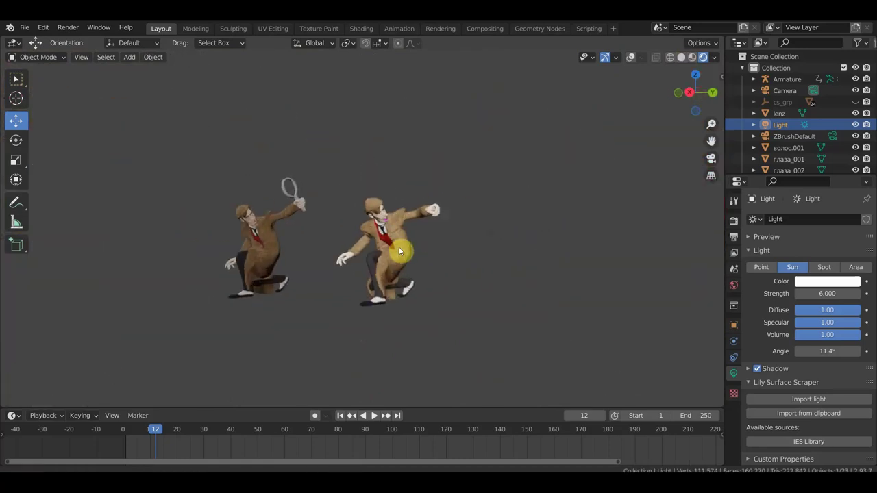
pyautogui.scroll(5, 419, 252)
pyautogui.scroll(-4, 436, 262)
pyautogui.moveTo(470, 249)
pyautogui.mouseDown(button='middle')
pyautogui.moveTo(391, 254)
pyautogui.moveTo(513, 225)
pyautogui.mouseUp(button='middle')
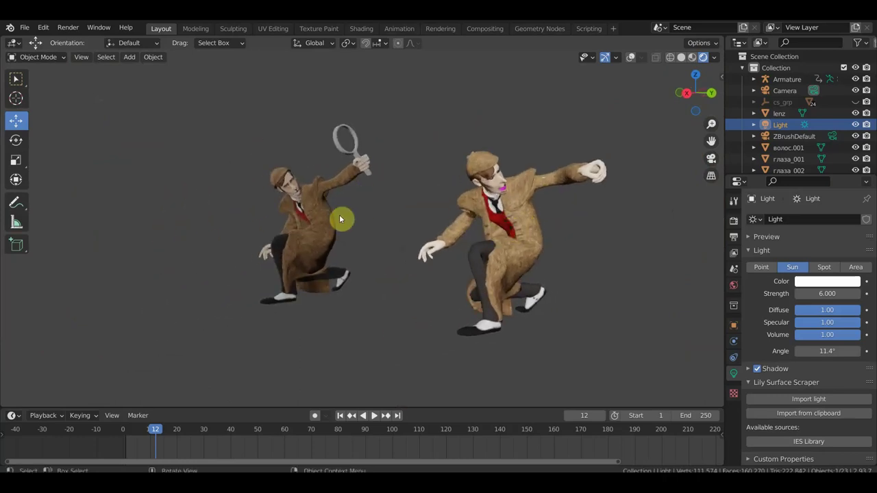
pyautogui.click(630, 58)
# Swing the sun's direction leftward and down toward the lower left
pyautogui.scroll(-5, 474, 155)
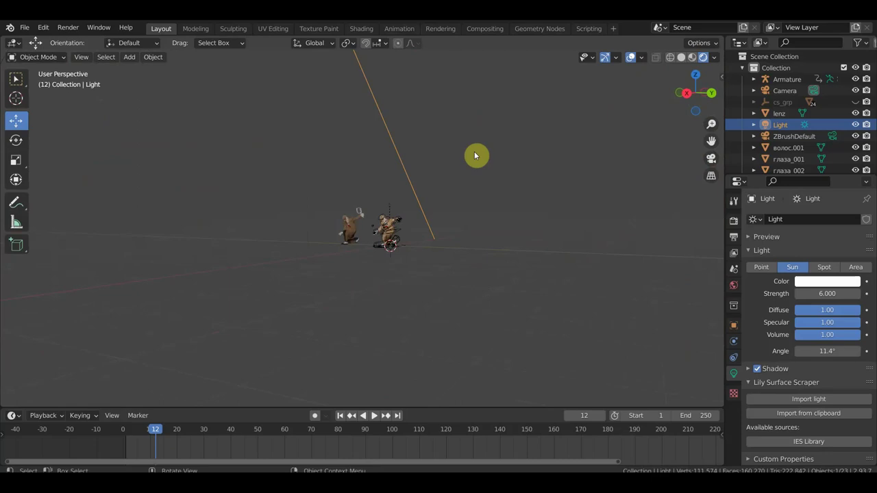
pyautogui.moveTo(427, 133)
pyautogui.mouseDown(button='middle')
pyautogui.moveTo(464, 155)
pyautogui.moveTo(490, 156)
pyautogui.moveTo(453, 149)
pyautogui.mouseUp(button='middle')
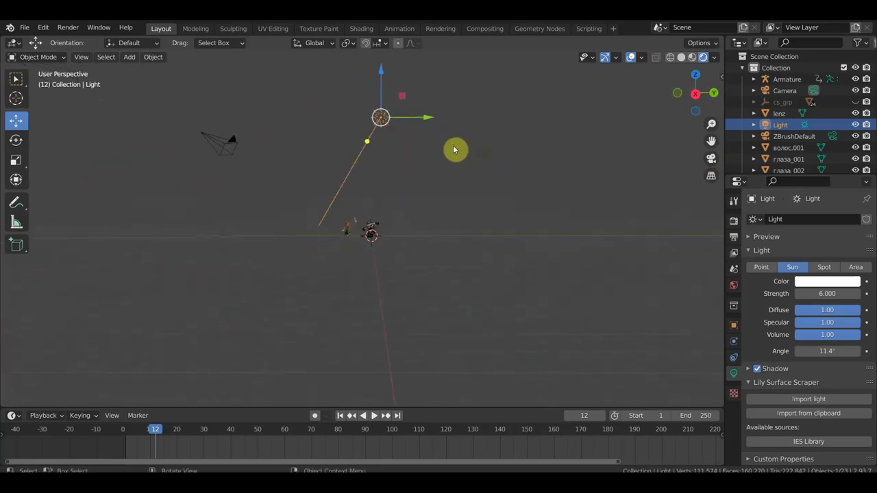
pyautogui.moveTo(369, 141); pyautogui.dragTo(347, 145)
pyautogui.moveTo(344, 147)
pyautogui.mouseDown(button='middle')
pyautogui.moveTo(446, 265)
pyautogui.moveTo(461, 322)
pyautogui.mouseUp(button='middle')
pyautogui.moveTo(370, 236); pyautogui.dragTo(365, 267)
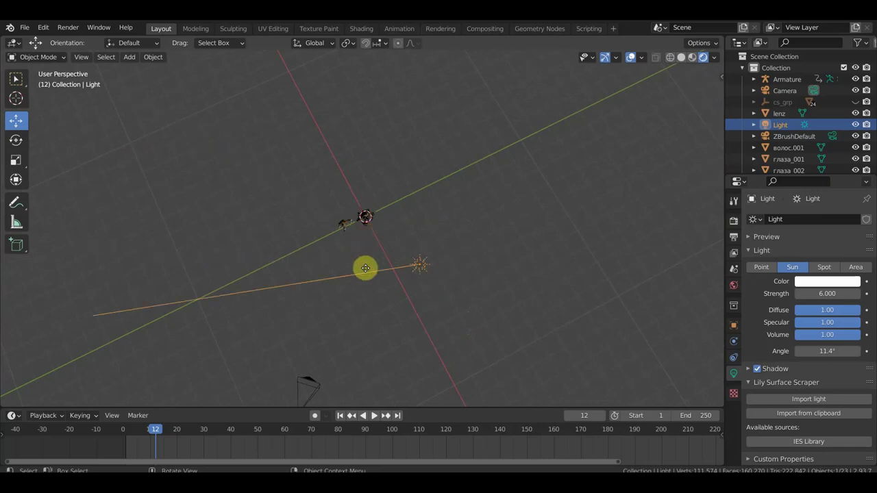
# View the characters from the side and select the character's armature
pyautogui.moveTo(369, 282)
pyautogui.mouseDown(button='middle')
pyautogui.moveTo(460, 280)
pyautogui.moveTo(405, 199)
pyautogui.mouseUp(button='middle')
pyautogui.scroll(4, 407, 231)
pyautogui.scroll(2, 402, 237)
pyautogui.scroll(2, 402, 237)
pyautogui.moveTo(403, 237)
pyautogui.mouseDown(button='middle')
pyautogui.moveTo(367, 232)
pyautogui.moveTo(366, 221)
pyautogui.moveTo(388, 231)
pyautogui.moveTo(444, 225)
pyautogui.moveTo(369, 200)
pyautogui.mouseUp(button='middle')
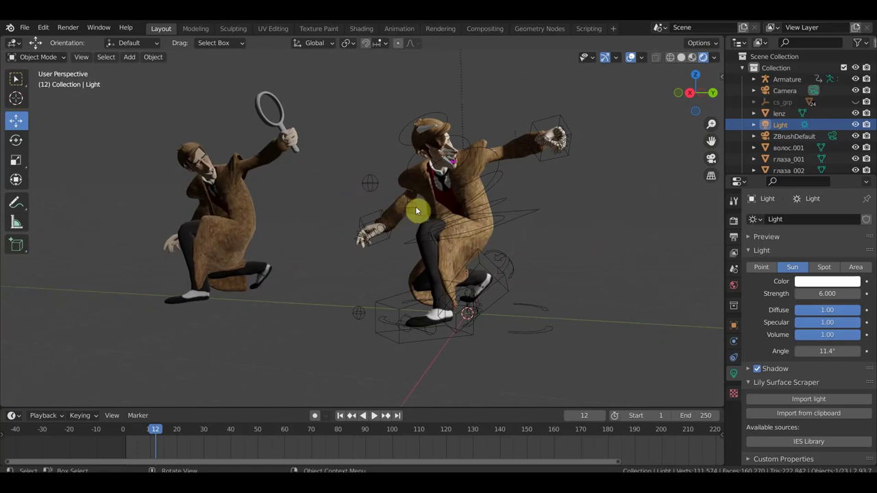
pyautogui.moveTo(415, 207)
pyautogui.mouseDown(button='middle')
pyautogui.moveTo(455, 218)
pyautogui.moveTo(239, 226)
pyautogui.moveTo(474, 219)
pyautogui.mouseUp(button='middle')
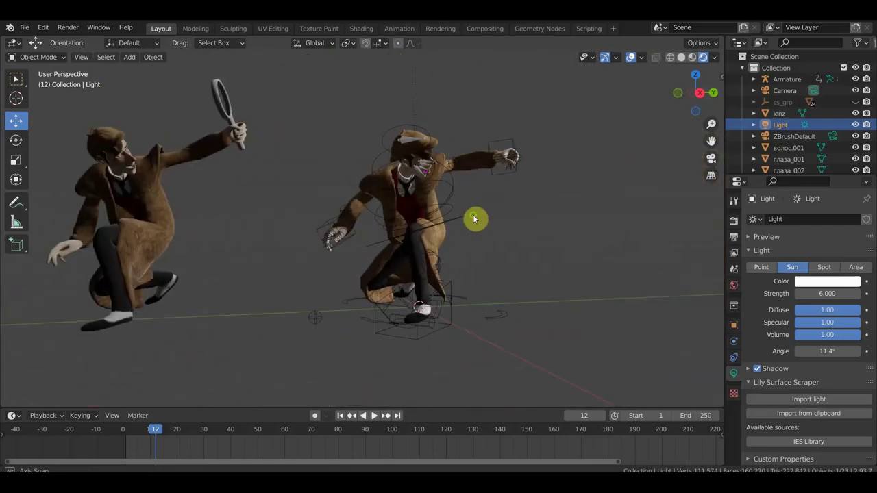
pyautogui.click(469, 217)
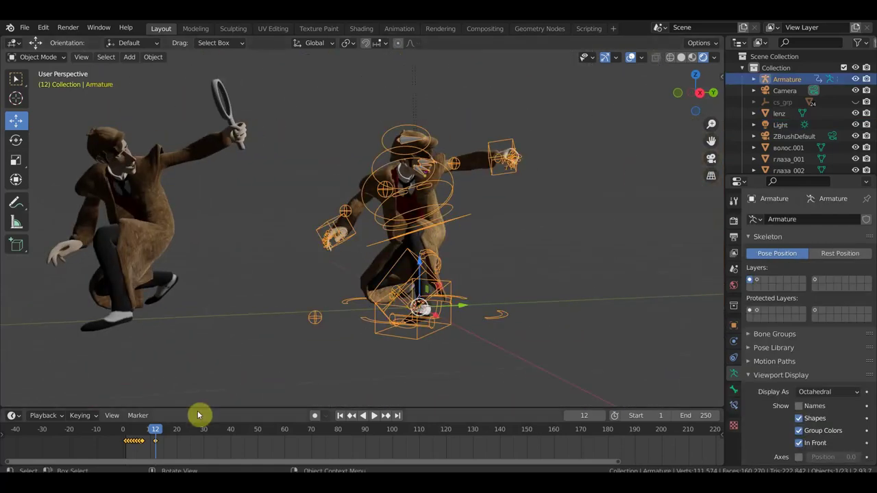
pyautogui.moveTo(156, 431); pyautogui.dragTo(96, 428)
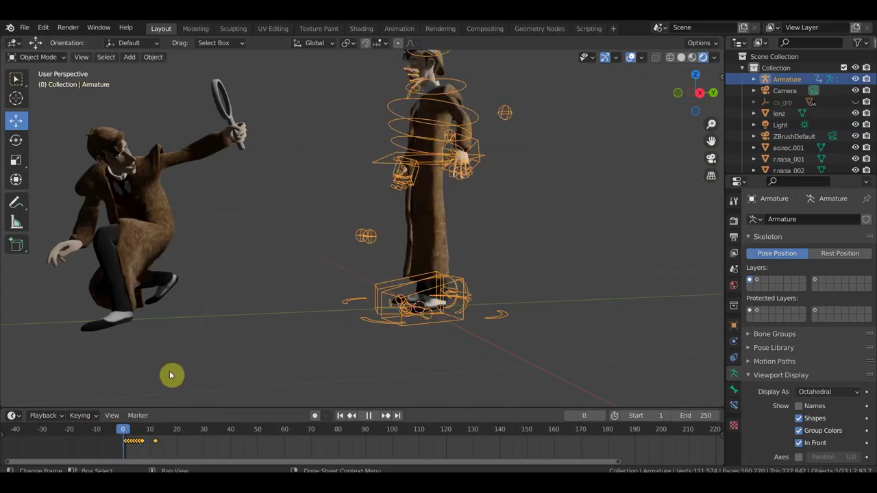
pyautogui.scroll(-3, 171, 375)
pyautogui.moveTo(280, 297)
pyautogui.mouseDown(button='middle')
pyautogui.moveTo(354, 304)
pyautogui.moveTo(291, 308)
pyautogui.mouseUp(button='middle')
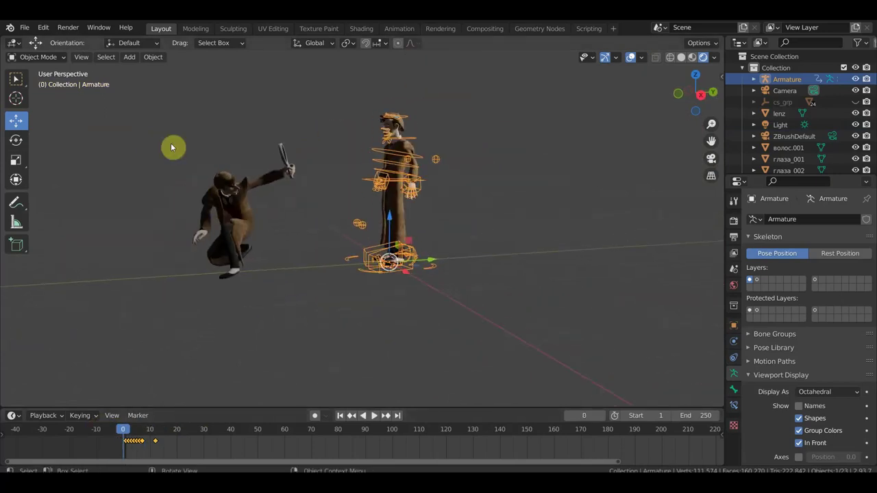
pyautogui.moveTo(317, 349); pyautogui.dragTo(138, 121)
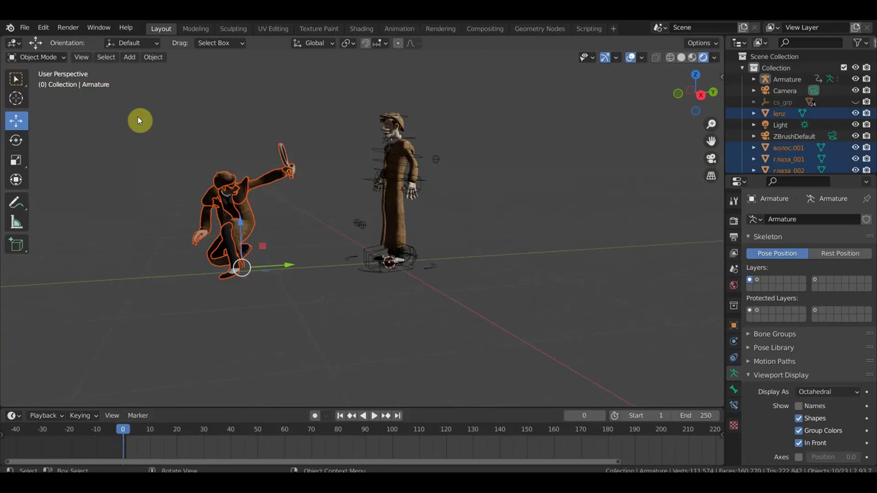
pyautogui.press('Delete')
pyautogui.press('KP_1')
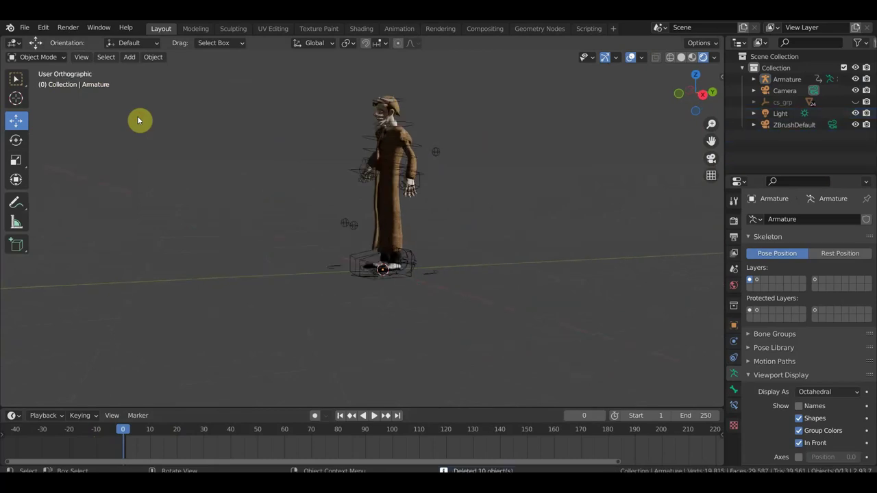
pyautogui.scroll(5, 326, 130)
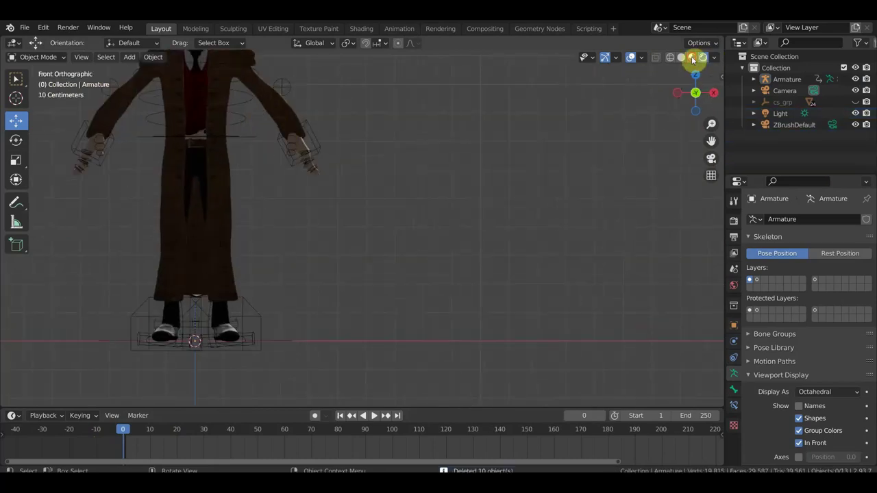
pyautogui.click(691, 58)
pyautogui.moveTo(384, 189)
pyautogui.keyDown('shift'); pyautogui.mouseDown(button='middle')
pyautogui.moveTo(498, 248)
pyautogui.moveTo(530, 282)
pyautogui.mouseUp(button='middle'); pyautogui.keyUp('shift')
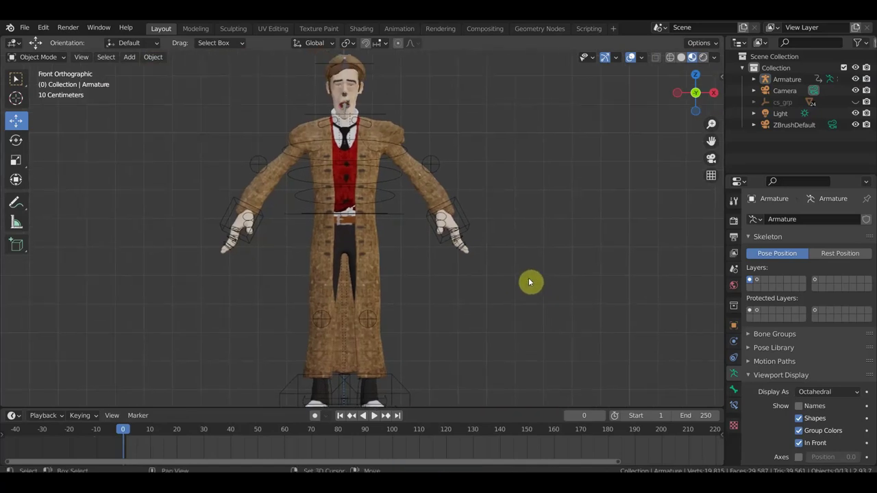
pyautogui.scroll(-1, 529, 279)
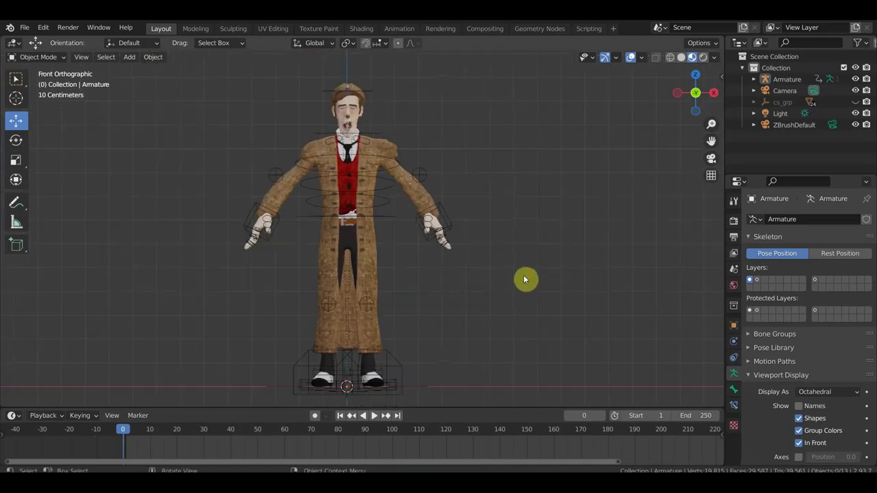
pyautogui.moveTo(345, 147)
pyautogui.mouseDown(button='middle')
pyautogui.moveTo(426, 172)
pyautogui.moveTo(500, 168)
pyautogui.moveTo(487, 168)
pyautogui.moveTo(486, 218)
pyautogui.mouseUp(button='middle')
pyautogui.scroll(2, 454, 229)
pyautogui.scroll(2, 426, 201)
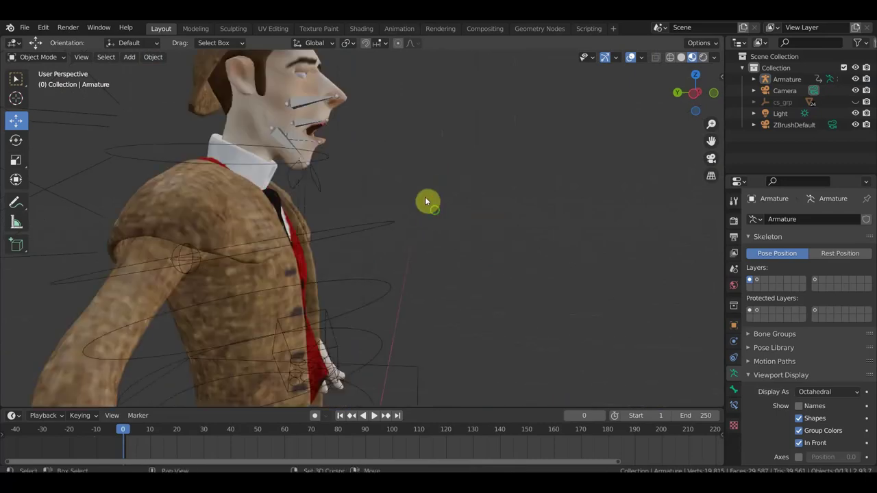
pyautogui.moveTo(427, 202)
pyautogui.mouseDown(button='middle')
pyautogui.moveTo(489, 340)
pyautogui.moveTo(377, 314)
pyautogui.moveTo(337, 204)
pyautogui.moveTo(274, 216)
pyautogui.mouseUp(button='middle')
pyautogui.moveTo(349, 207); pyautogui.dragTo(278, 215, button='middle')
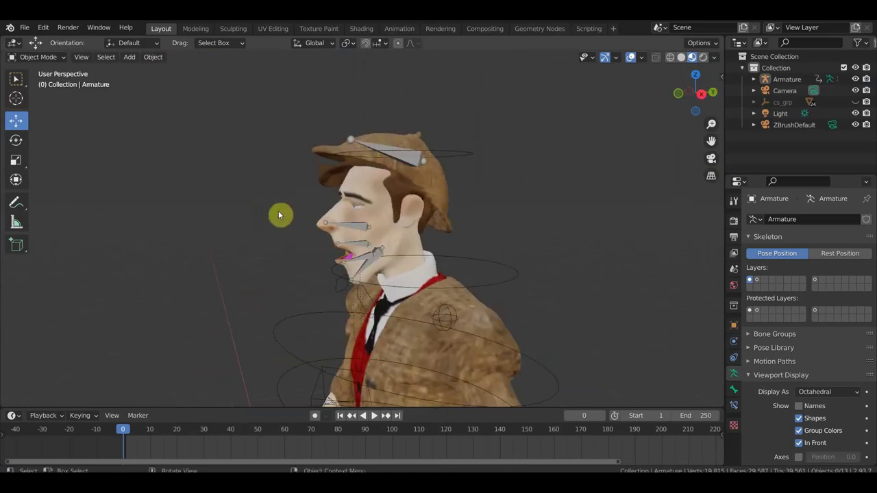
pyautogui.moveTo(343, 213)
pyautogui.mouseDown(button='middle')
pyautogui.moveTo(433, 196)
pyautogui.moveTo(414, 214)
pyautogui.moveTo(423, 227)
pyautogui.moveTo(490, 259)
pyautogui.mouseUp(button='middle')
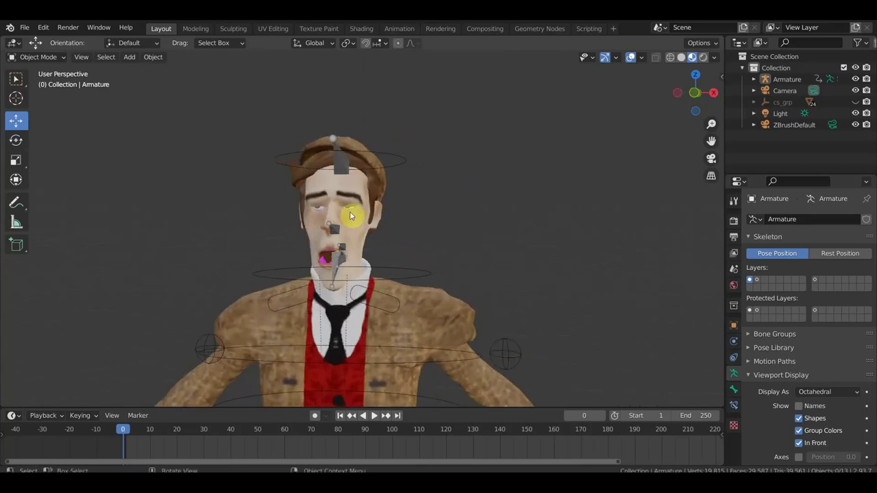
pyautogui.moveTo(295, 302)
pyautogui.mouseDown(button='middle')
pyautogui.moveTo(352, 274)
pyautogui.moveTo(444, 277)
pyautogui.mouseUp(button='middle')
pyautogui.scroll(3, 391, 279)
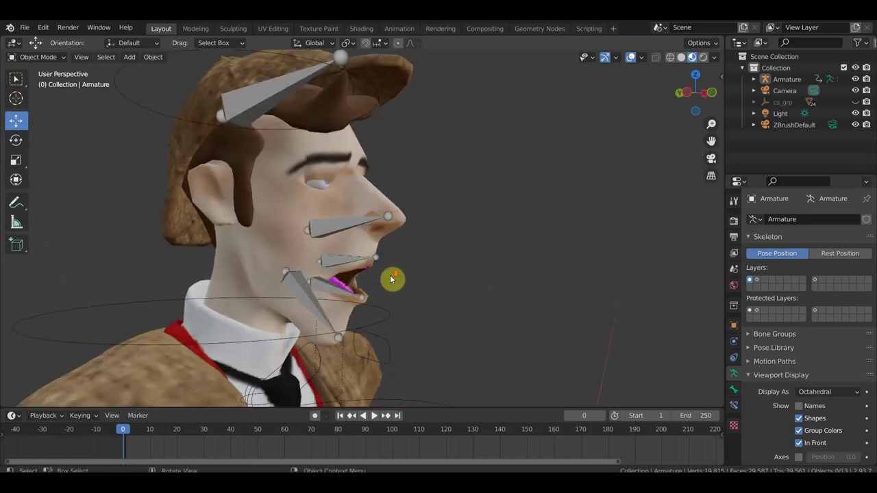
pyautogui.scroll(-4, 359, 222)
pyautogui.moveTo(352, 264); pyautogui.dragTo(430, 266, button='middle')
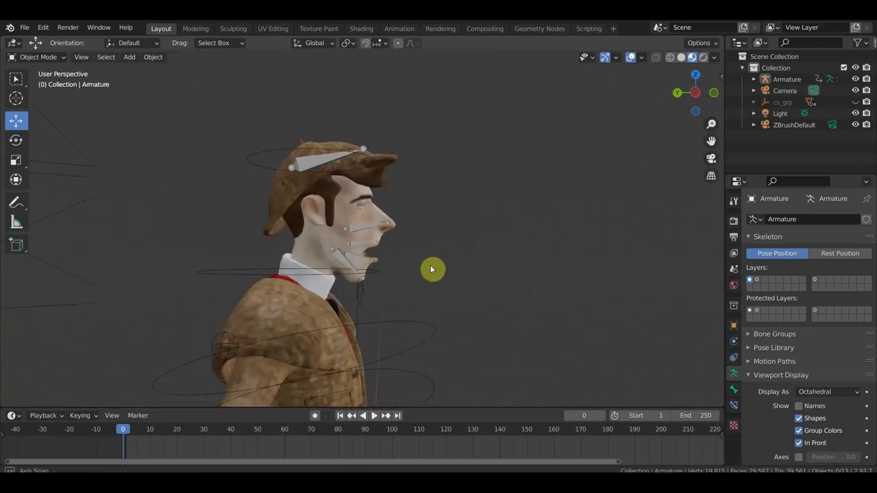
pyautogui.click(340, 265)
# In Pose Mode, rotate the jaw control Ctrl_Head.001 to close the mouth
pyautogui.click(50, 59)
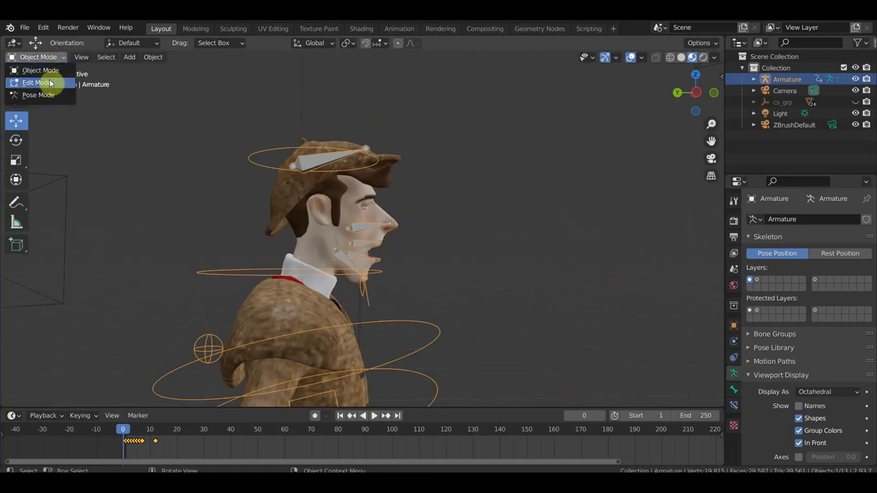
pyautogui.click(42, 92)
pyautogui.click(342, 261)
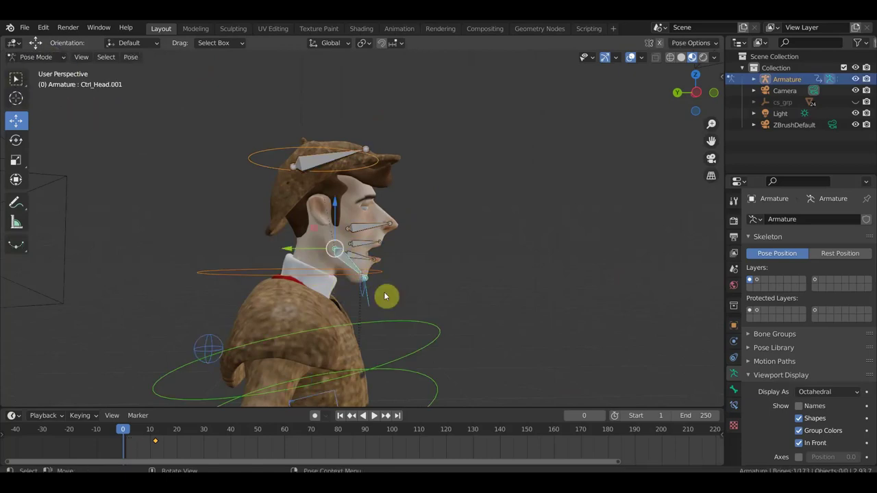
pyautogui.press('KP_3')
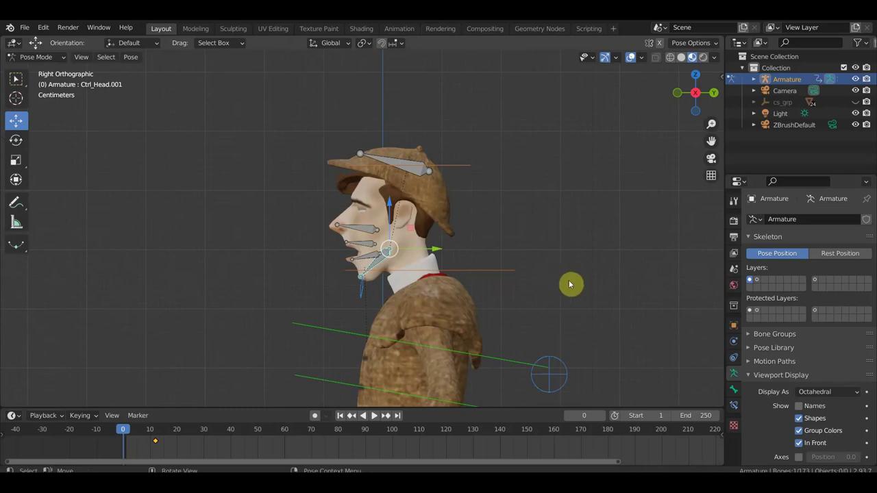
pyautogui.press('r')
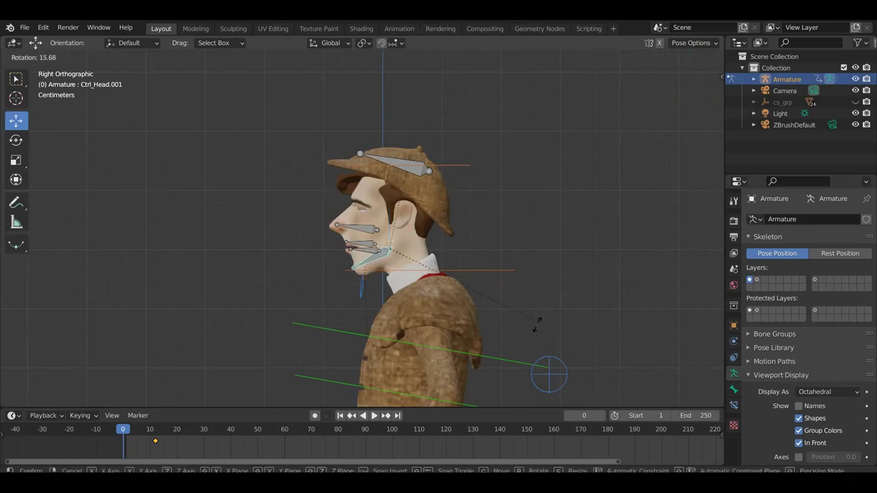
pyautogui.click(531, 330)
pyautogui.press('KP_5')
pyautogui.moveTo(448, 289); pyautogui.dragTo(456, 257, button='middle')
# Tilt and raise the hat control Ctrl_Head.005 so the deerstalker sits back
pyautogui.click(418, 169)
pyautogui.press('KP_3')
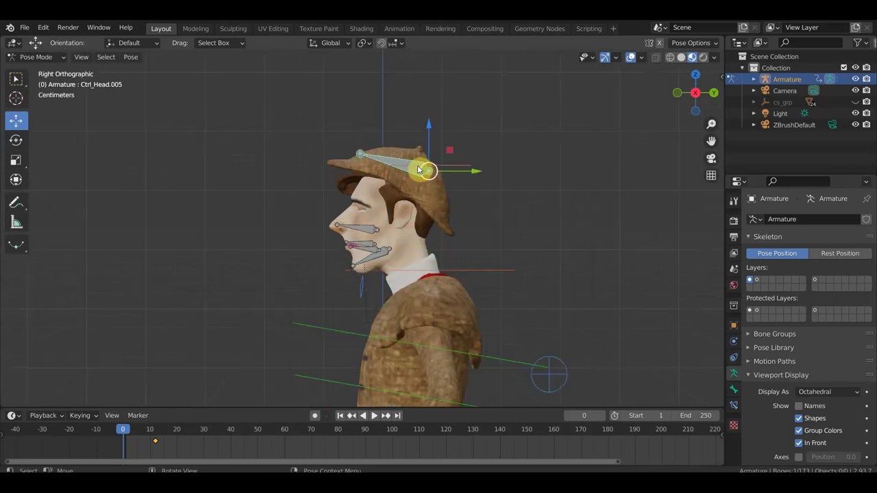
pyautogui.press('r')
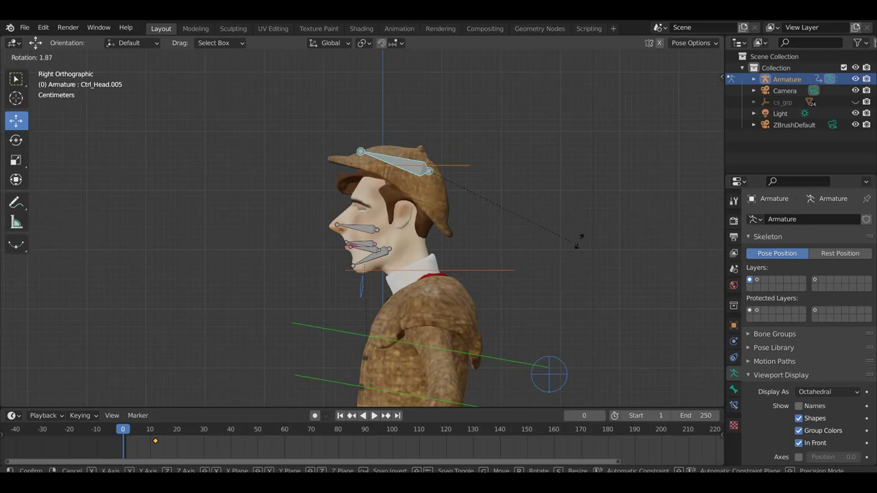
pyautogui.click(579, 240)
pyautogui.press('g')
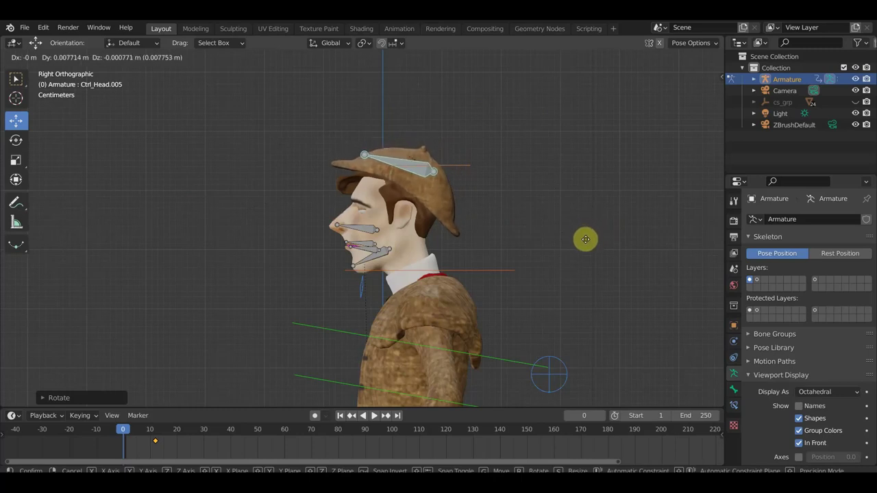
pyautogui.click(581, 243)
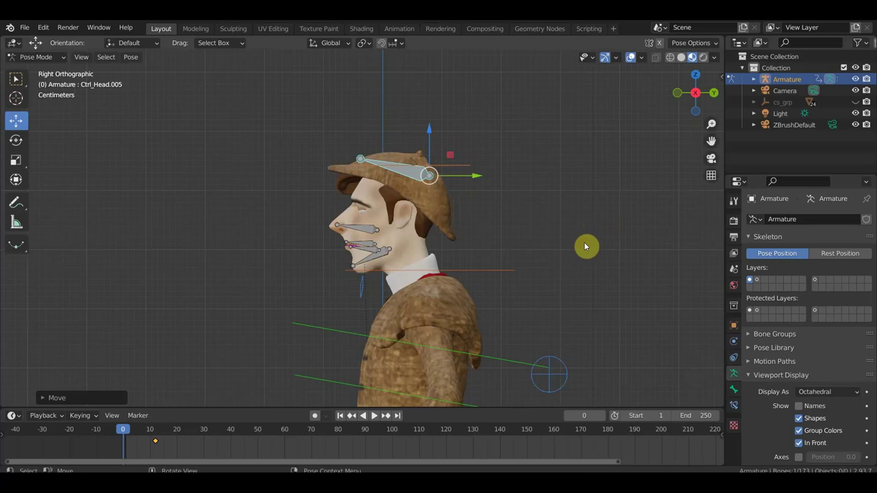
pyautogui.moveTo(585, 246); pyautogui.dragTo(24, 253, button='middle')
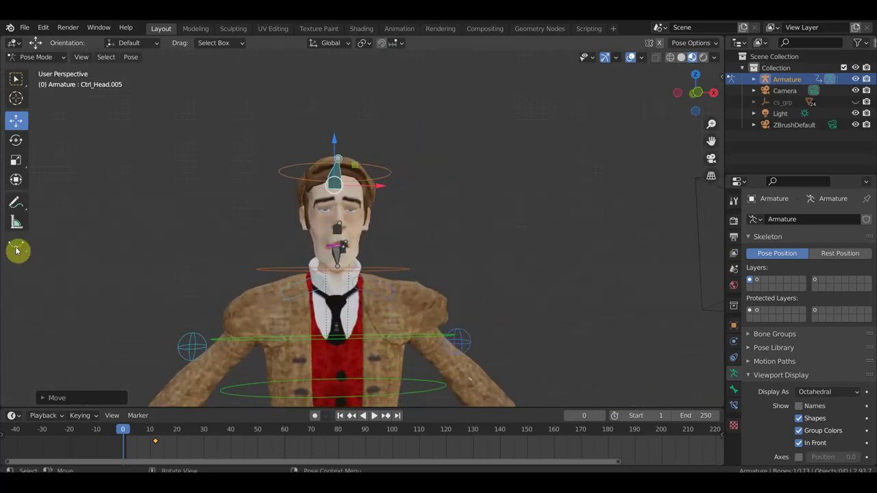
pyautogui.scroll(-2, 284, 253)
pyautogui.scroll(-2, 311, 209)
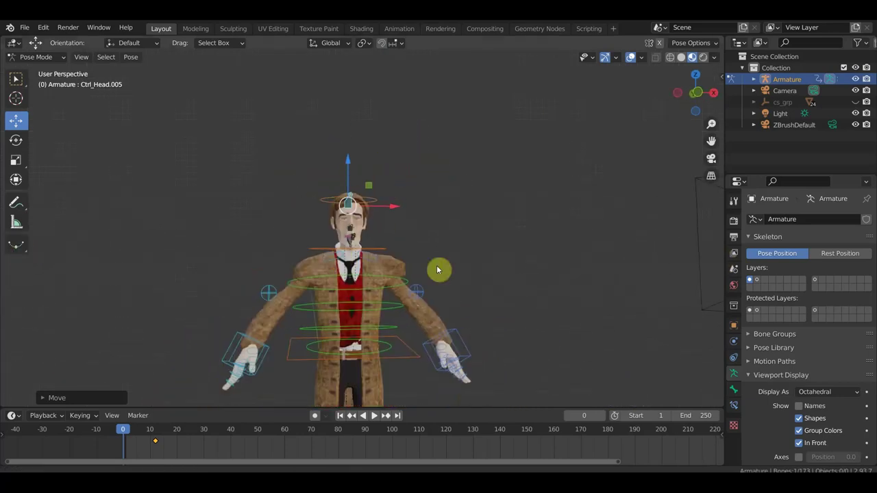
# Lower the Ctrl_Hips control down and slightly to the left
pyautogui.keyDown('shift'); pyautogui.moveTo(438, 270); pyautogui.dragTo(423, 214, button='middle'); pyautogui.keyUp('shift')
pyautogui.click(411, 259)
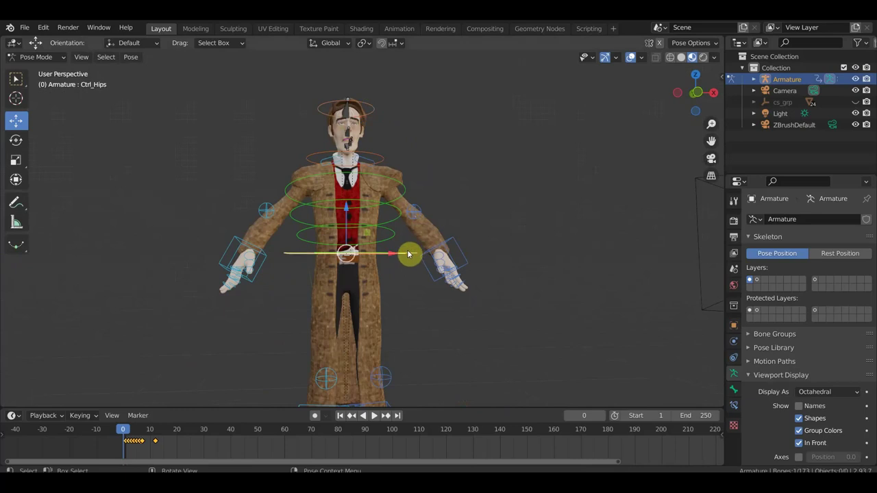
pyautogui.moveTo(411, 256); pyautogui.dragTo(393, 280)
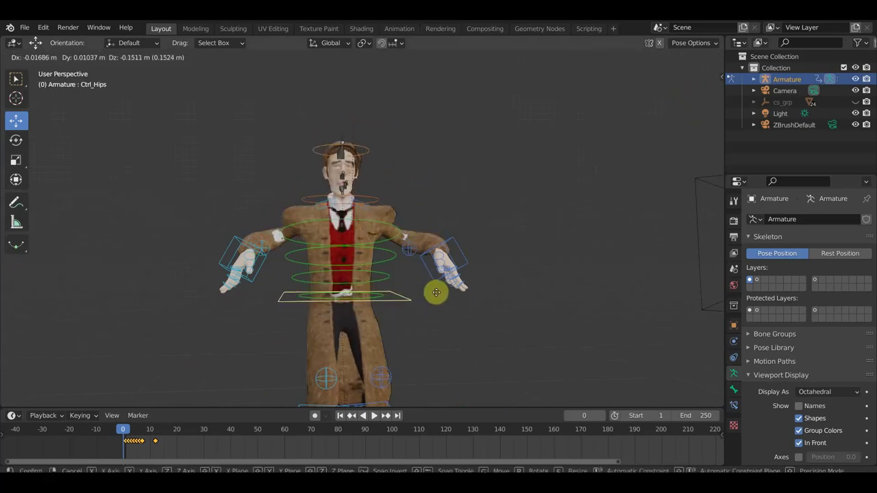
pyautogui.moveTo(393, 281); pyautogui.dragTo(397, 276)
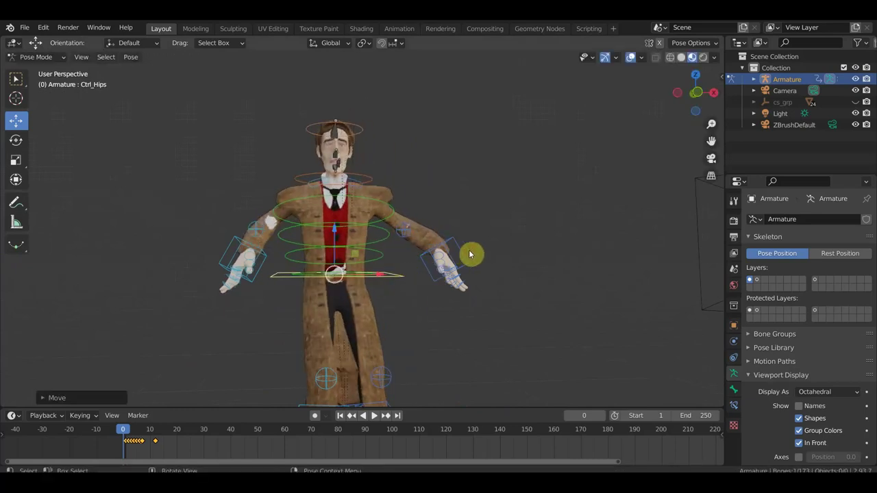
# Nudge the left hand IK up, raise the right hand IK high, and select the right foot control
pyautogui.click(470, 254)
pyautogui.moveTo(494, 258)
pyautogui.mouseDown()
pyautogui.moveTo(525, 216)
pyautogui.moveTo(497, 249)
pyautogui.mouseUp()
pyautogui.click(234, 250)
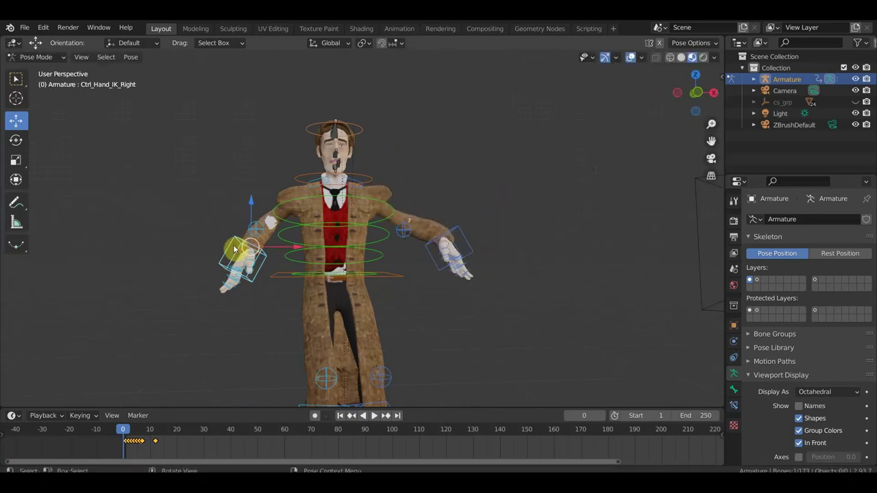
pyautogui.moveTo(235, 252); pyautogui.dragTo(204, 199)
pyautogui.moveTo(203, 198)
pyautogui.mouseDown(button='middle')
pyautogui.moveTo(293, 249)
pyautogui.moveTo(384, 242)
pyautogui.moveTo(401, 334)
pyautogui.moveTo(381, 346)
pyautogui.mouseUp(button='middle')
pyautogui.click(347, 350)
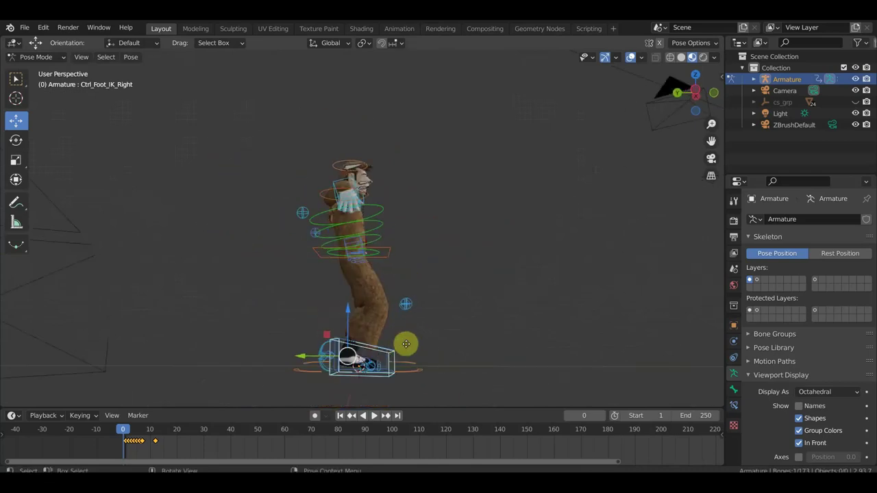
# Move the right foot IK control forward and check its placement from several angles
pyautogui.moveTo(407, 344); pyautogui.dragTo(473, 317)
pyautogui.moveTo(474, 317)
pyautogui.mouseDown(button='middle')
pyautogui.moveTo(508, 341)
pyautogui.moveTo(580, 342)
pyautogui.moveTo(561, 336)
pyautogui.moveTo(407, 369)
pyautogui.moveTo(373, 324)
pyautogui.mouseUp(button='middle')
pyautogui.press('g')
pyautogui.click(556, 343)
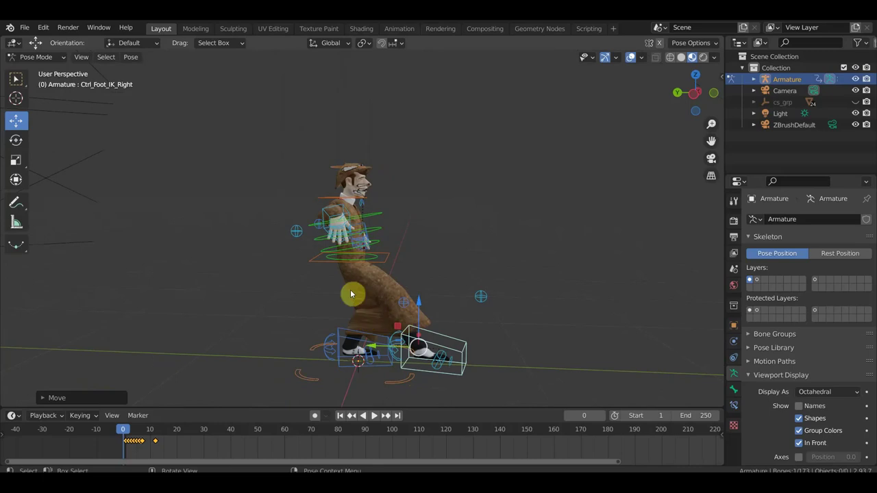
pyautogui.moveTo(320, 331)
pyautogui.mouseDown(button='middle')
pyautogui.moveTo(333, 336)
pyautogui.moveTo(267, 341)
pyautogui.moveTo(159, 313)
pyautogui.mouseUp(button='middle')
pyautogui.moveTo(298, 307)
pyautogui.mouseDown(button='middle')
pyautogui.moveTo(309, 299)
pyautogui.moveTo(417, 317)
pyautogui.moveTo(463, 311)
pyautogui.moveTo(452, 313)
pyautogui.moveTo(453, 335)
pyautogui.moveTo(395, 317)
pyautogui.moveTo(354, 268)
pyautogui.mouseUp(button='middle')
pyautogui.moveTo(339, 333)
pyautogui.mouseDown(button='middle')
pyautogui.moveTo(508, 325)
pyautogui.moveTo(385, 315)
pyautogui.mouseUp(button='middle')
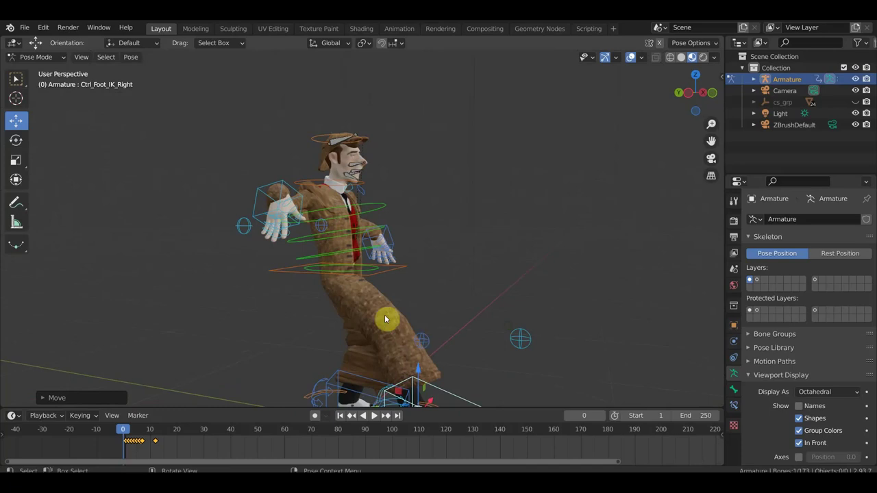
pyautogui.moveTo(411, 351); pyautogui.dragTo(381, 389, button='middle')
# Pull the left foot IK control back to widen the stance, then select Ctrl_Hips
pyautogui.moveTo(429, 382); pyautogui.dragTo(221, 391, button='middle')
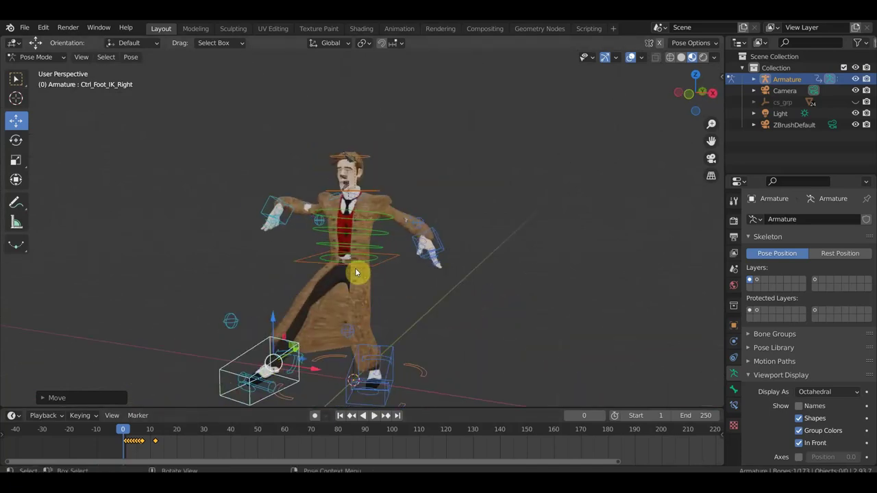
pyautogui.moveTo(364, 315)
pyautogui.mouseDown(button='middle')
pyautogui.moveTo(382, 300)
pyautogui.moveTo(355, 229)
pyautogui.mouseUp(button='middle')
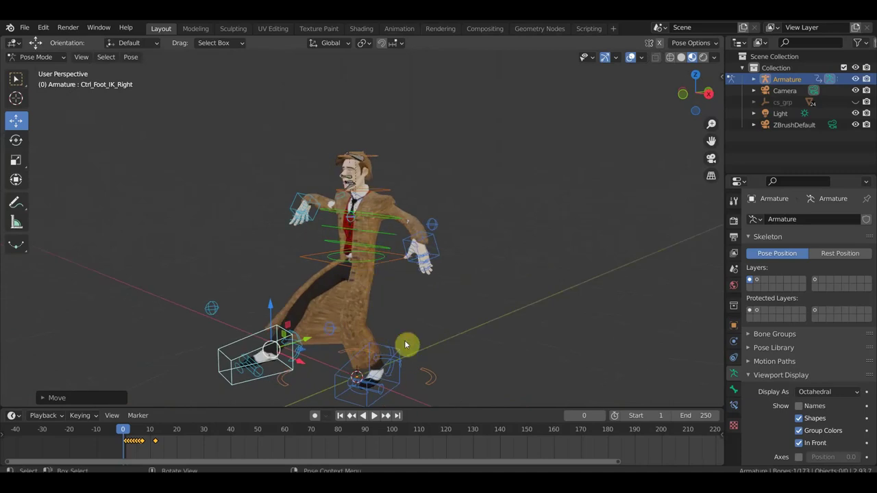
pyautogui.moveTo(362, 237)
pyautogui.mouseDown(button='middle')
pyautogui.moveTo(313, 290)
pyautogui.moveTo(363, 229)
pyautogui.mouseUp(button='middle')
pyautogui.moveTo(403, 303)
pyautogui.mouseDown(button='middle')
pyautogui.moveTo(435, 243)
pyautogui.moveTo(528, 227)
pyautogui.moveTo(556, 239)
pyautogui.moveTo(554, 231)
pyautogui.moveTo(535, 243)
pyautogui.mouseUp(button='middle')
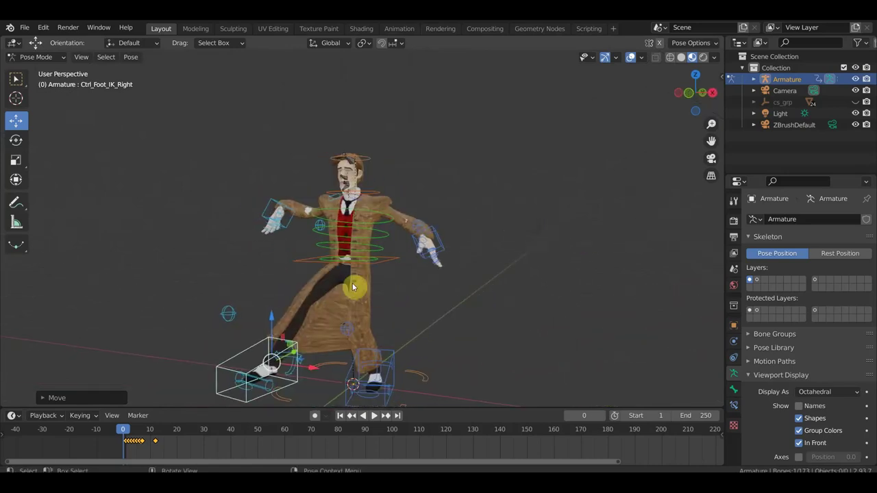
pyautogui.moveTo(409, 337)
pyautogui.mouseDown(button='middle')
pyautogui.moveTo(470, 348)
pyautogui.moveTo(378, 328)
pyautogui.mouseUp(button='middle')
pyautogui.click(388, 315)
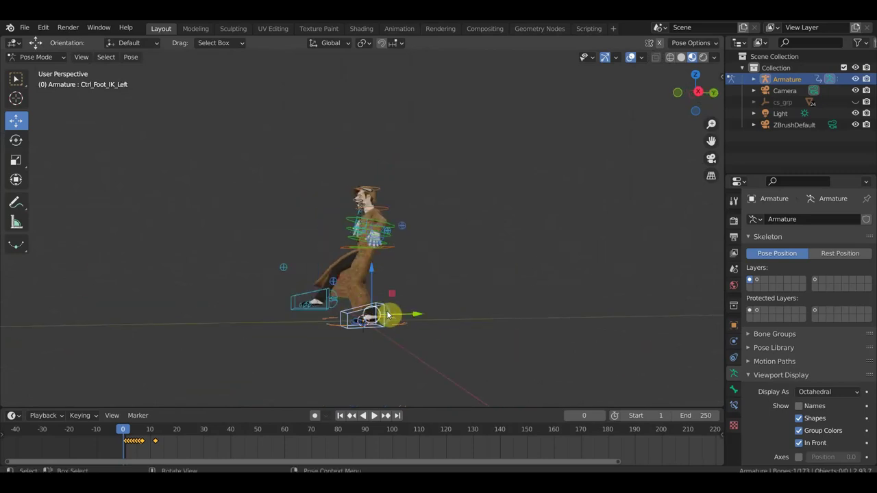
pyautogui.moveTo(418, 310); pyautogui.dragTo(431, 311)
pyautogui.moveTo(432, 311)
pyautogui.mouseDown(button='middle')
pyautogui.moveTo(402, 307)
pyautogui.moveTo(483, 319)
pyautogui.moveTo(527, 311)
pyautogui.moveTo(663, 317)
pyautogui.moveTo(573, 309)
pyautogui.moveTo(487, 330)
pyautogui.moveTo(450, 315)
pyautogui.mouseUp(button='middle')
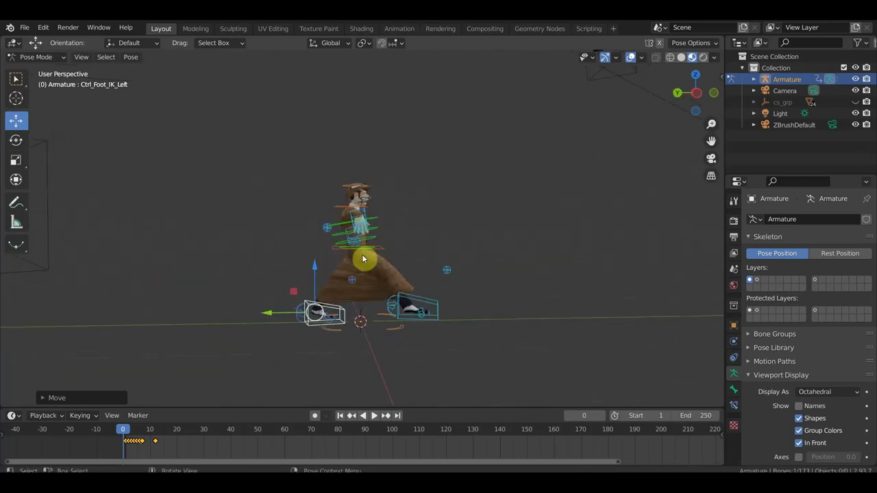
pyautogui.click(382, 245)
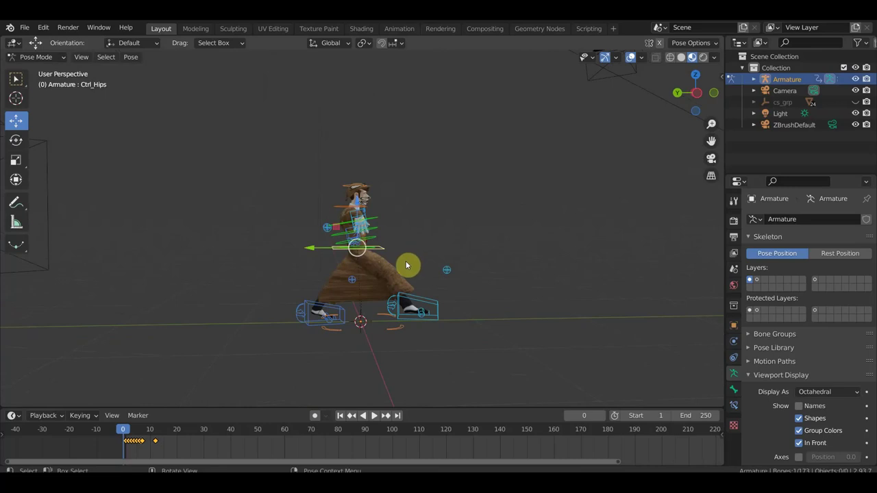
# Lower the rig's hips to deepen the wide lunging stance
pyautogui.press('g')
pyautogui.click(411, 275)
pyautogui.moveTo(412, 278)
pyautogui.mouseDown(button='middle')
pyautogui.moveTo(283, 309)
pyautogui.moveTo(254, 298)
pyautogui.mouseUp(button='middle')
pyautogui.scroll(4, 327, 284)
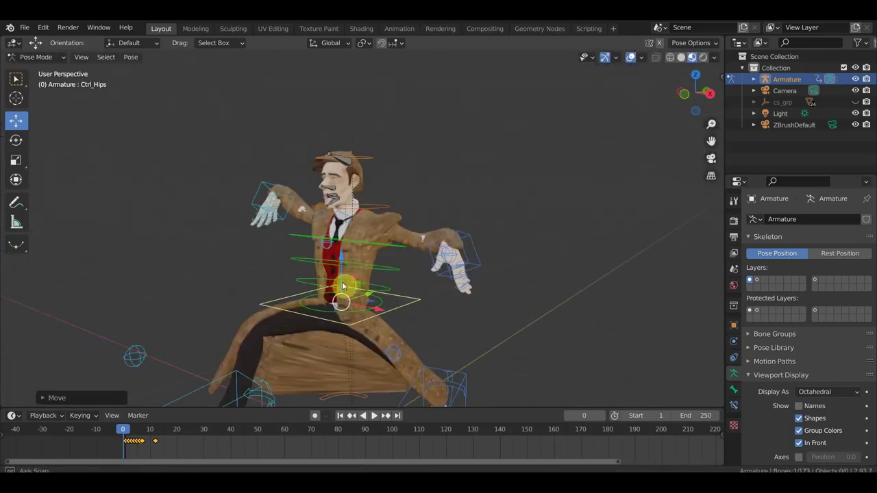
pyautogui.moveTo(342, 287); pyautogui.dragTo(341, 279, button='middle')
pyautogui.scroll(-3, 341, 280)
pyautogui.scroll(2, 349, 322)
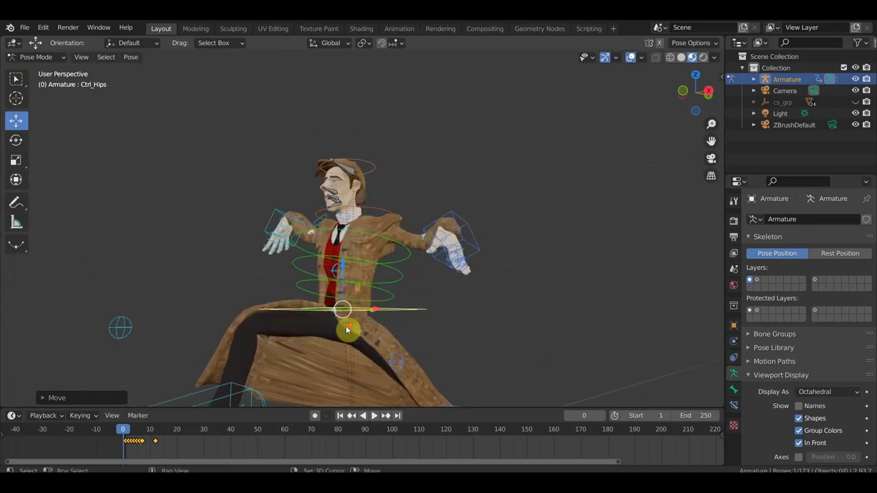
pyautogui.scroll(2, 384, 260)
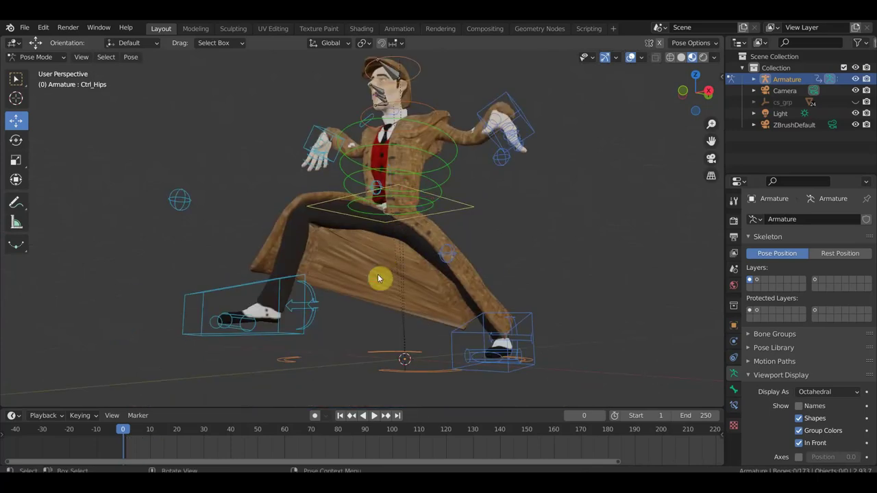
pyautogui.moveTo(358, 272)
pyautogui.mouseDown(button='middle')
pyautogui.moveTo(253, 198)
pyautogui.moveTo(267, 246)
pyautogui.moveTo(294, 231)
pyautogui.mouseUp(button='middle')
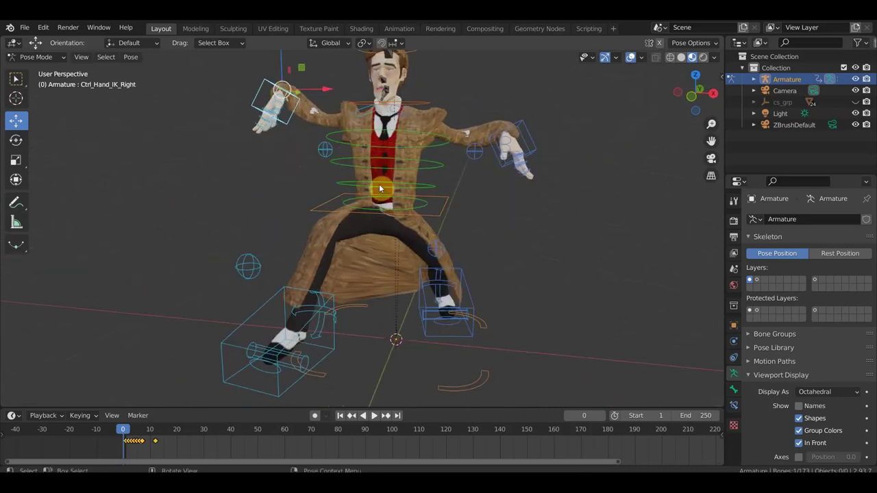
# Rotate the Ctrl_Hand_IK_Right and Ctrl_Hand_IK_Left controls to turn both wrists
pyautogui.press('r')
pyautogui.click(238, 277)
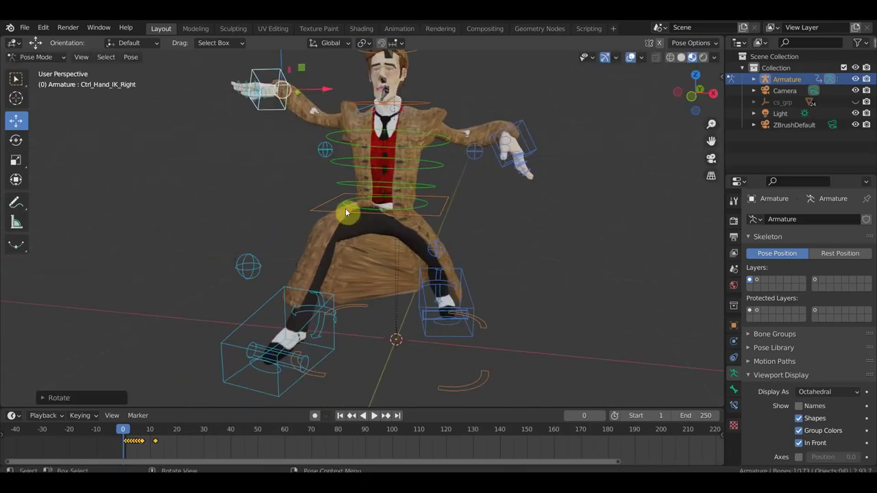
pyautogui.click(552, 149)
pyautogui.press('r')
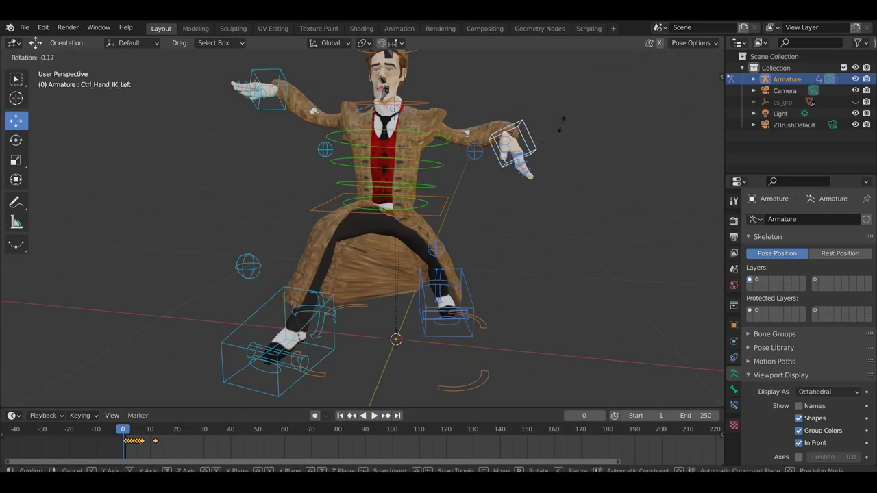
pyautogui.click(539, 82)
pyautogui.moveTo(464, 198); pyautogui.dragTo(347, 191, button='middle')
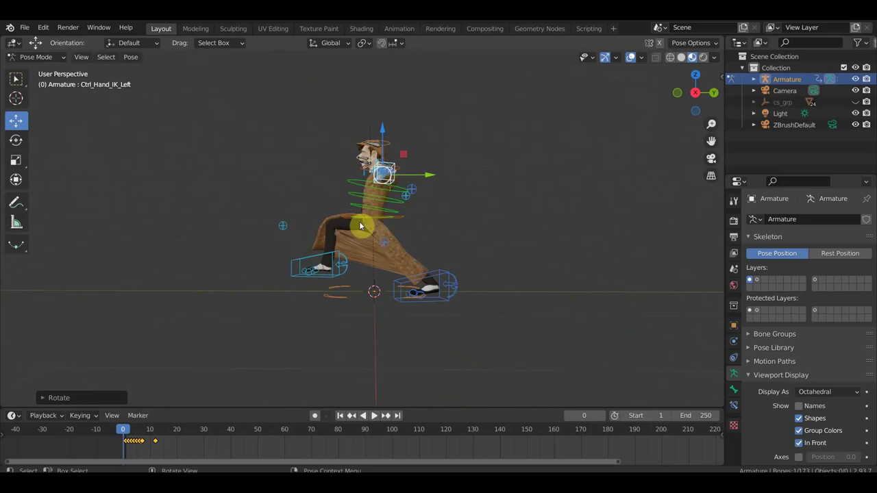
pyautogui.click(413, 261)
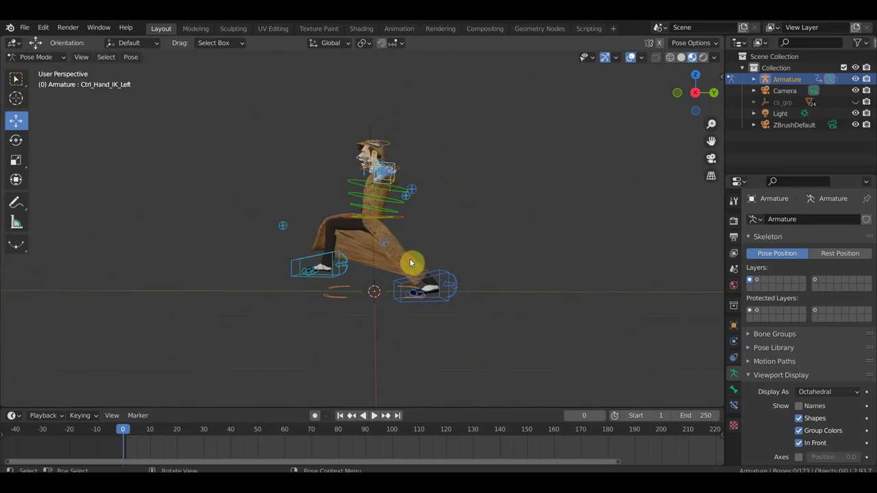
pyautogui.click(38, 58)
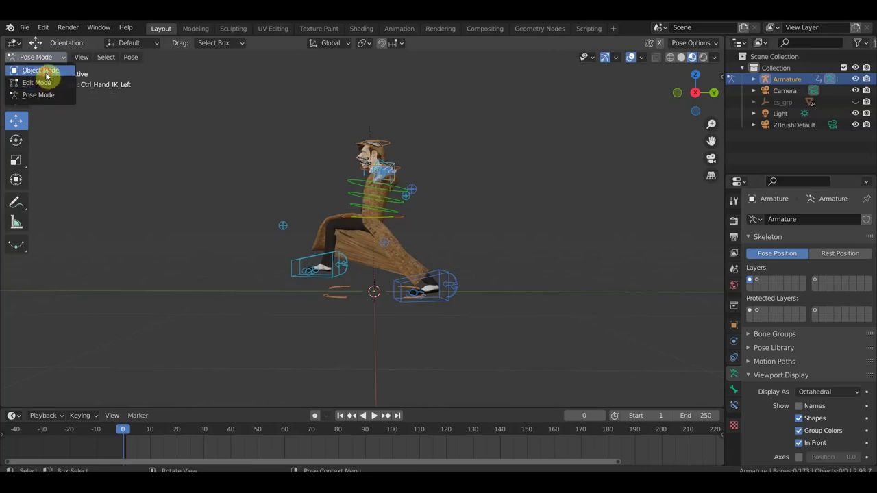
# Return the armature to Object Mode and put the coat mesh into Sculpt Mode
pyautogui.click(46, 72)
pyautogui.click(413, 255)
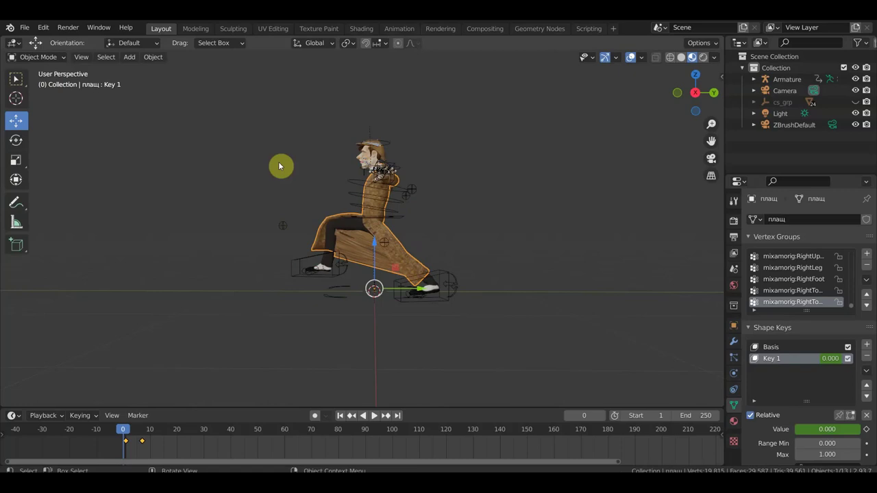
pyautogui.click(51, 57)
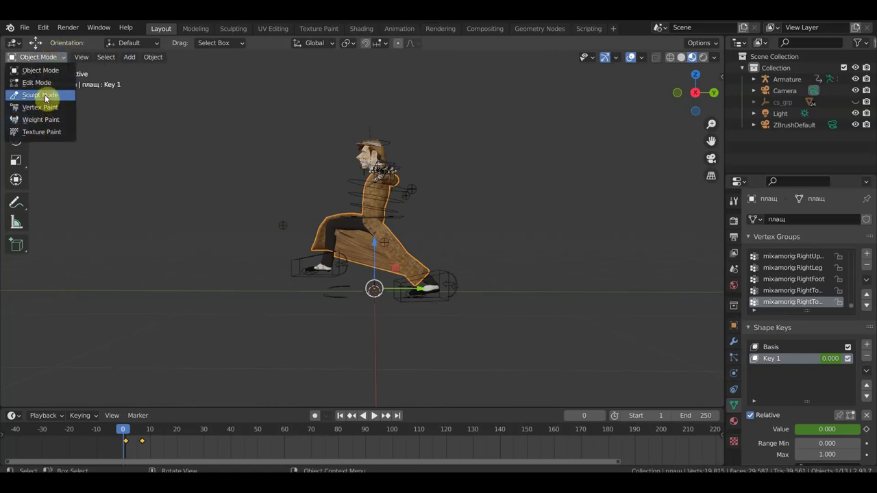
pyautogui.click(43, 95)
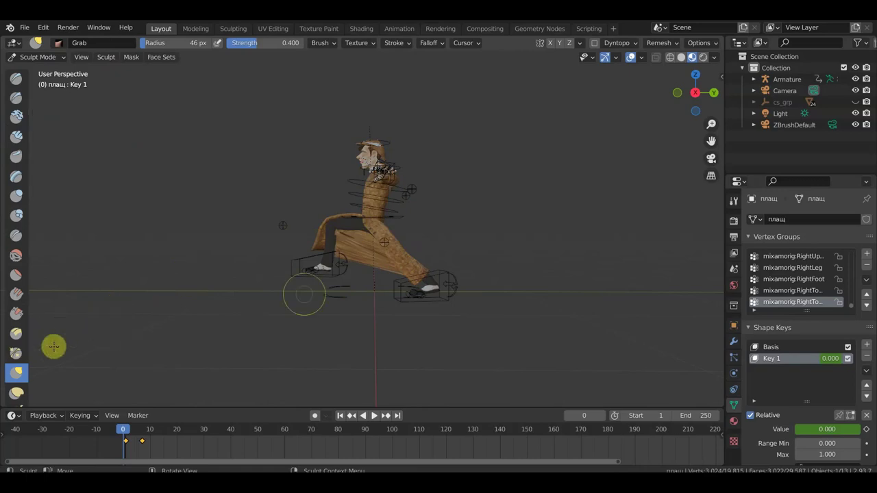
# Set the Grab brush radius to 114 px and pull the coat around the hips
pyautogui.press('f')
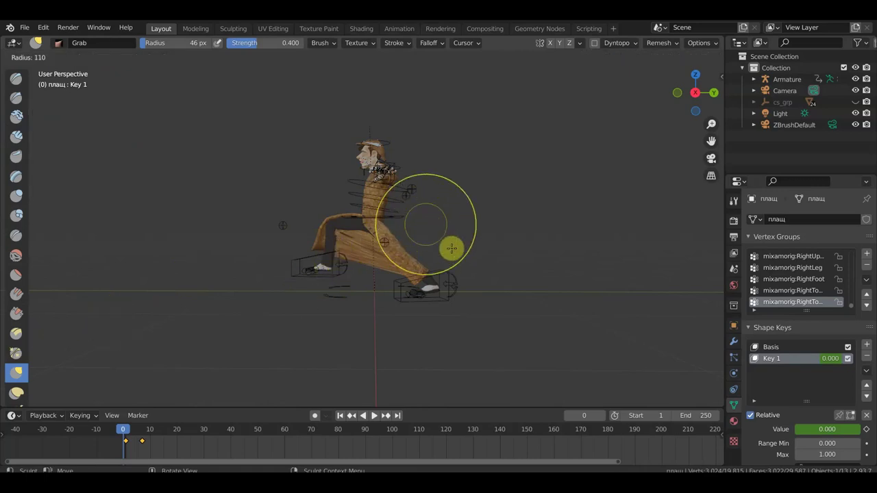
pyautogui.click(439, 250)
pyautogui.moveTo(375, 239)
pyautogui.mouseDown()
pyautogui.moveTo(386, 231)
pyautogui.moveTo(389, 244)
pyautogui.moveTo(452, 254)
pyautogui.mouseUp()
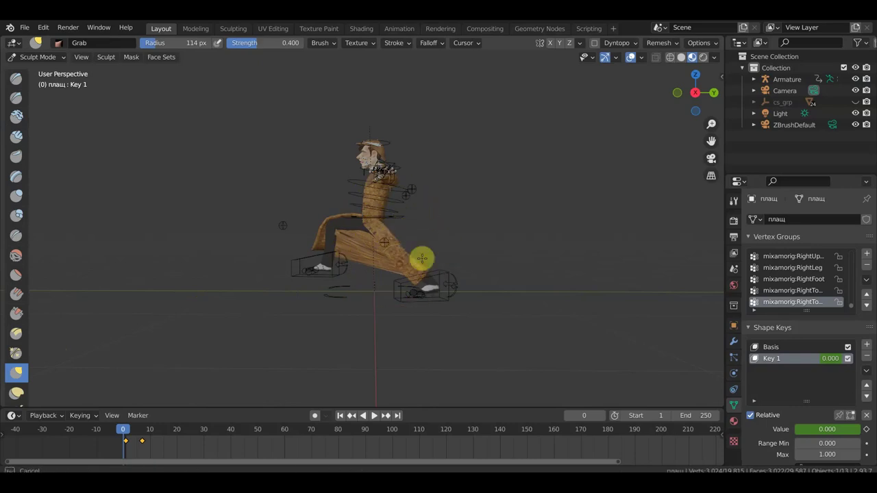
pyautogui.scroll(2, 411, 268)
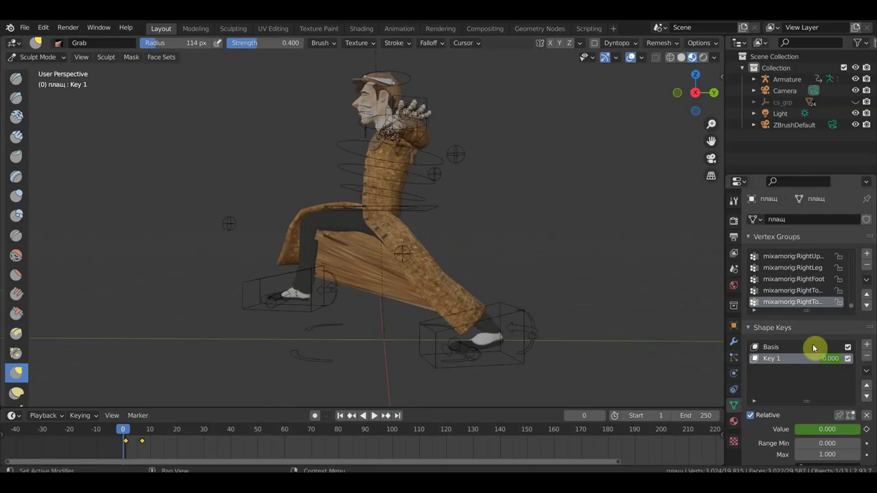
pyautogui.moveTo(856, 430)
pyautogui.mouseDown()
pyautogui.moveTo(864, 429)
pyautogui.moveTo(846, 428)
pyautogui.mouseUp()
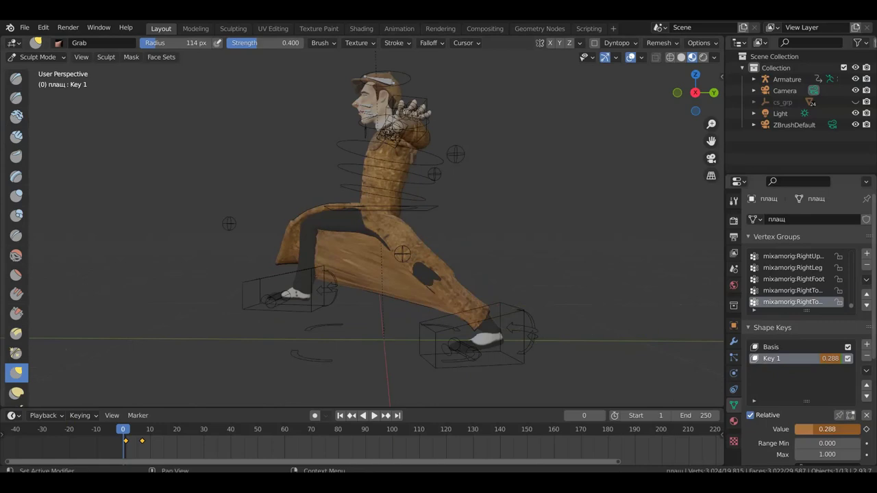
# Add shape key Key 2 and grab the coat's thigh, torso front and lower flaps into place
pyautogui.click(867, 345)
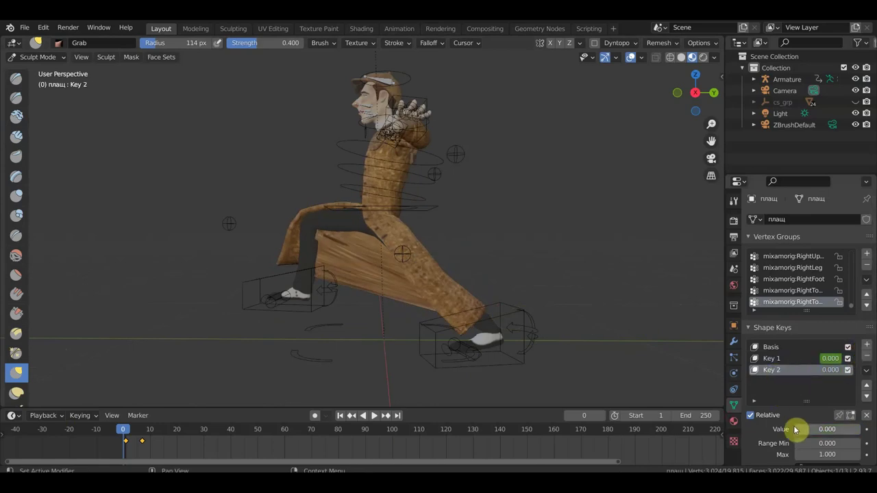
pyautogui.moveTo(434, 274)
pyautogui.mouseDown()
pyautogui.moveTo(401, 262)
pyautogui.moveTo(454, 304)
pyautogui.moveTo(554, 268)
pyautogui.mouseUp()
pyautogui.moveTo(482, 322)
pyautogui.mouseDown()
pyautogui.moveTo(525, 308)
pyautogui.moveTo(499, 324)
pyautogui.moveTo(524, 302)
pyautogui.mouseUp()
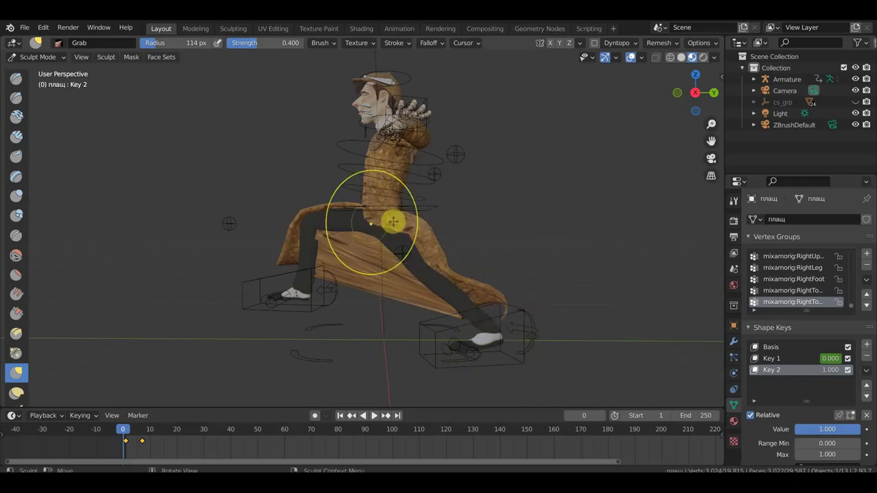
pyautogui.moveTo(398, 209); pyautogui.dragTo(423, 204)
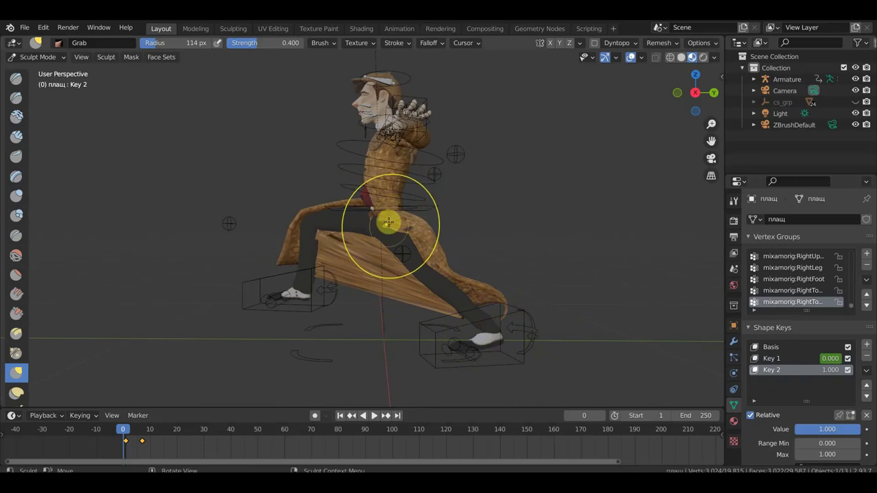
pyautogui.moveTo(443, 254)
pyautogui.mouseDown(button='middle')
pyautogui.moveTo(548, 285)
pyautogui.moveTo(6, 290)
pyautogui.mouseUp(button='middle')
pyautogui.moveTo(292, 259)
pyautogui.mouseDown()
pyautogui.moveTo(416, 254)
pyautogui.moveTo(426, 245)
pyautogui.moveTo(347, 256)
pyautogui.mouseUp()
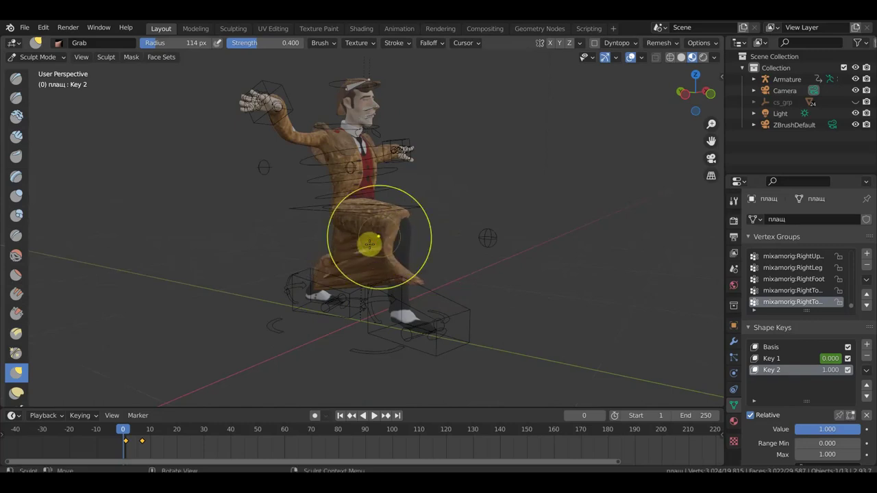
pyautogui.moveTo(400, 217)
pyautogui.mouseDown()
pyautogui.moveTo(356, 222)
pyautogui.moveTo(363, 196)
pyautogui.moveTo(323, 235)
pyautogui.moveTo(362, 255)
pyautogui.mouseUp()
pyautogui.moveTo(404, 275)
pyautogui.mouseDown()
pyautogui.moveTo(294, 304)
pyautogui.moveTo(357, 279)
pyautogui.mouseUp()
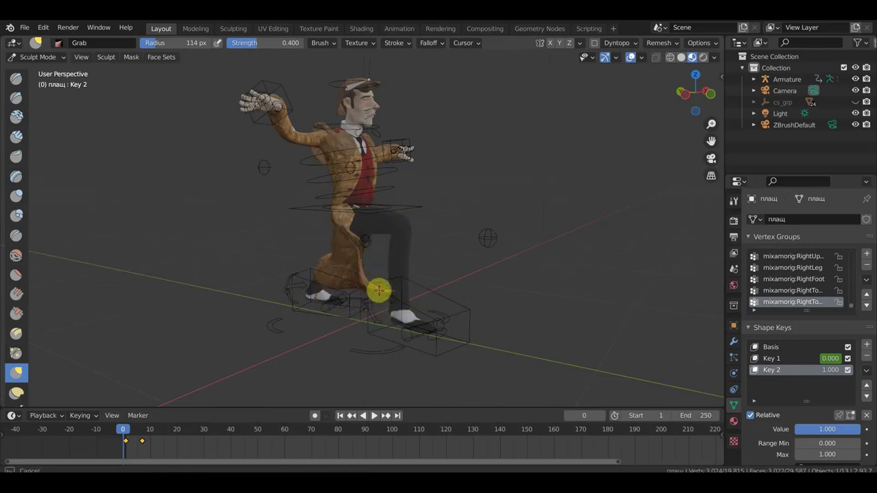
pyautogui.moveTo(379, 291); pyautogui.dragTo(373, 291)
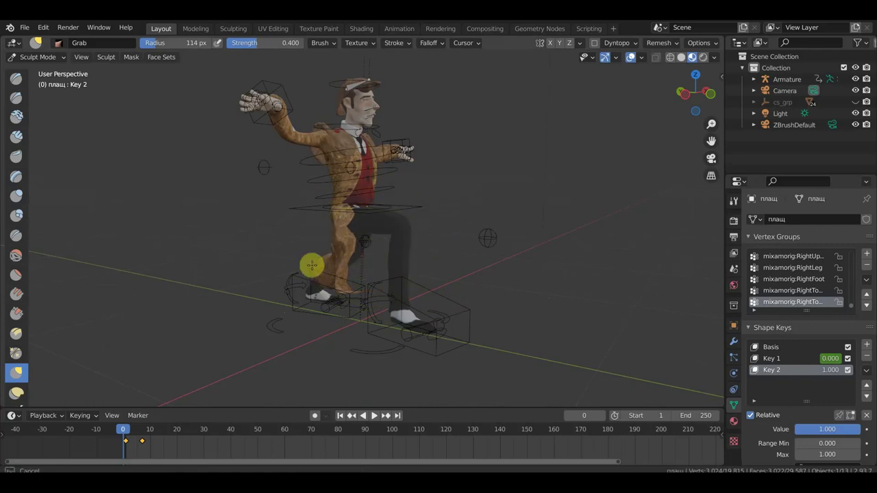
# Pull the lower coat flaps inward and down toward the right foot
pyautogui.moveTo(312, 265); pyautogui.dragTo(332, 260, button='middle')
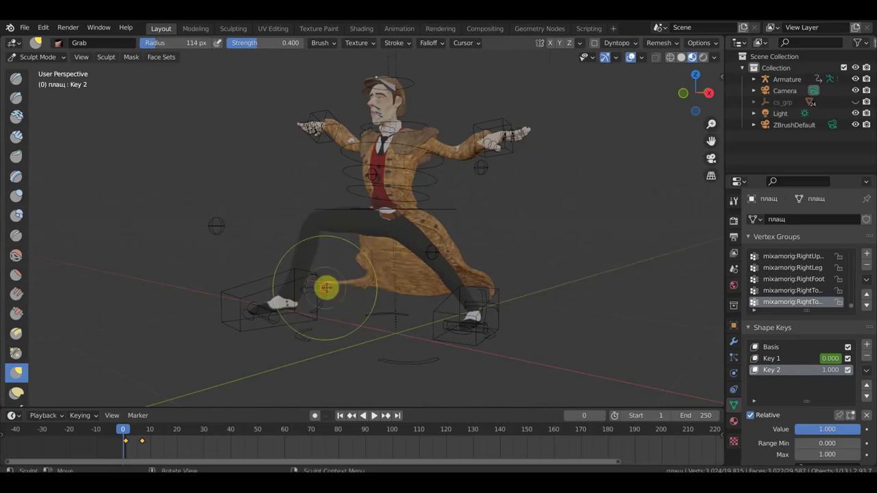
pyautogui.moveTo(497, 288); pyautogui.dragTo(417, 300)
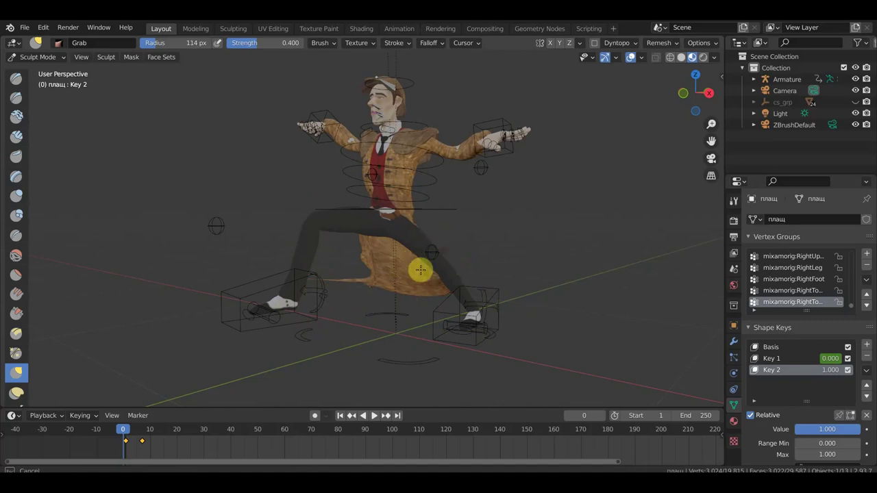
pyautogui.moveTo(513, 264); pyautogui.dragTo(564, 276, button='middle')
pyautogui.moveTo(446, 274)
pyautogui.mouseDown(button='middle')
pyautogui.moveTo(655, 288)
pyautogui.moveTo(637, 292)
pyautogui.mouseUp(button='middle')
pyautogui.moveTo(367, 288); pyautogui.dragTo(441, 332)
pyautogui.moveTo(372, 274)
pyautogui.mouseDown()
pyautogui.moveTo(377, 320)
pyautogui.moveTo(279, 302)
pyautogui.mouseUp()
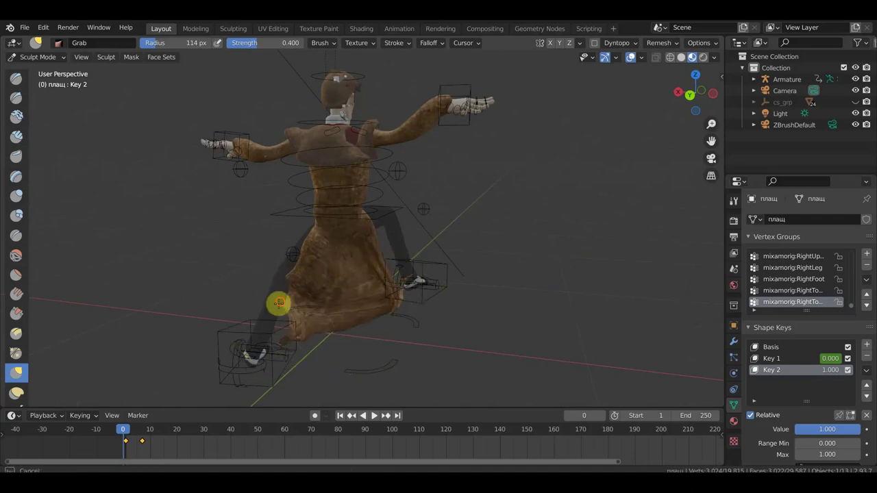
pyautogui.moveTo(279, 303); pyautogui.dragTo(324, 270)
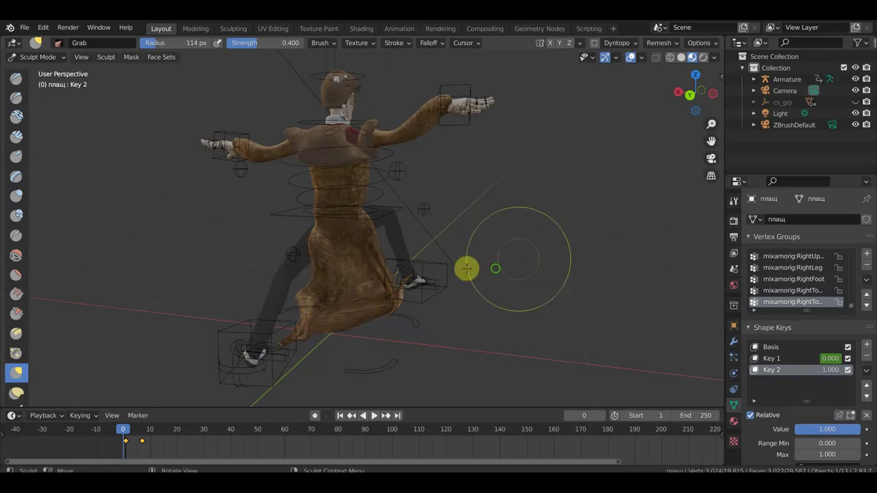
# From a low frontal view, pull the coat toward the lower left
pyautogui.moveTo(466, 268); pyautogui.dragTo(233, 288, button='middle')
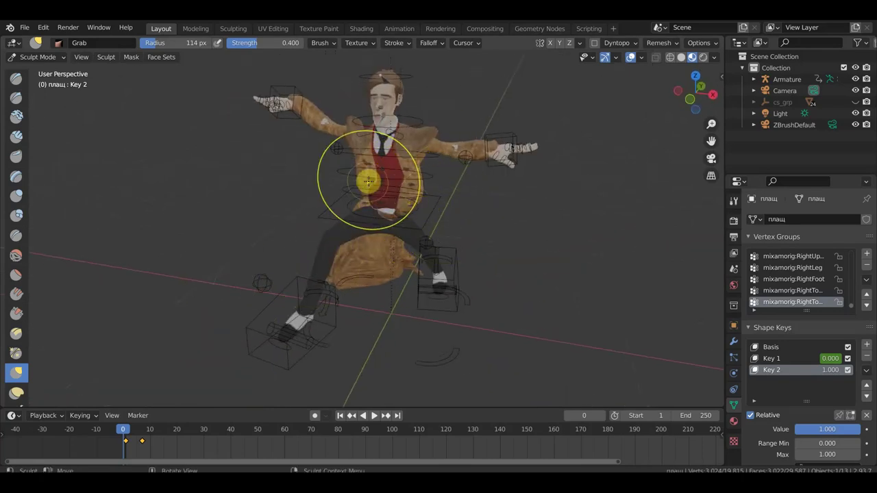
pyautogui.moveTo(446, 215); pyautogui.dragTo(582, 185, button='middle')
pyautogui.moveTo(418, 181); pyautogui.dragTo(294, 257)
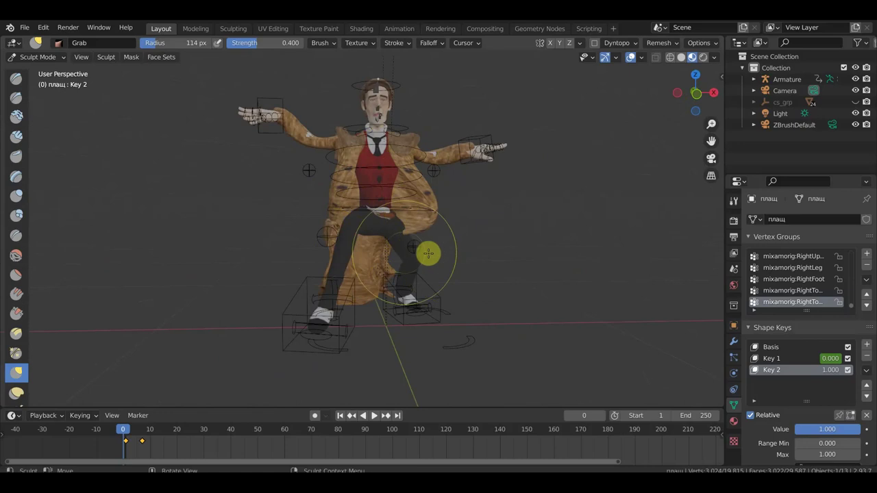
pyautogui.moveTo(454, 276)
pyautogui.mouseDown(button='middle')
pyautogui.moveTo(486, 300)
pyautogui.moveTo(435, 289)
pyautogui.mouseUp(button='middle')
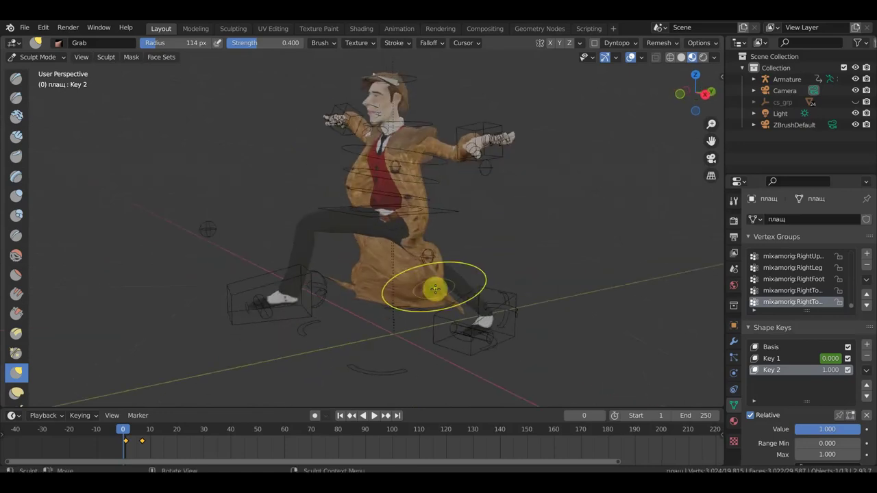
pyautogui.moveTo(493, 272)
pyautogui.mouseDown(button='middle')
pyautogui.moveTo(696, 270)
pyautogui.moveTo(3, 293)
pyautogui.mouseUp(button='middle')
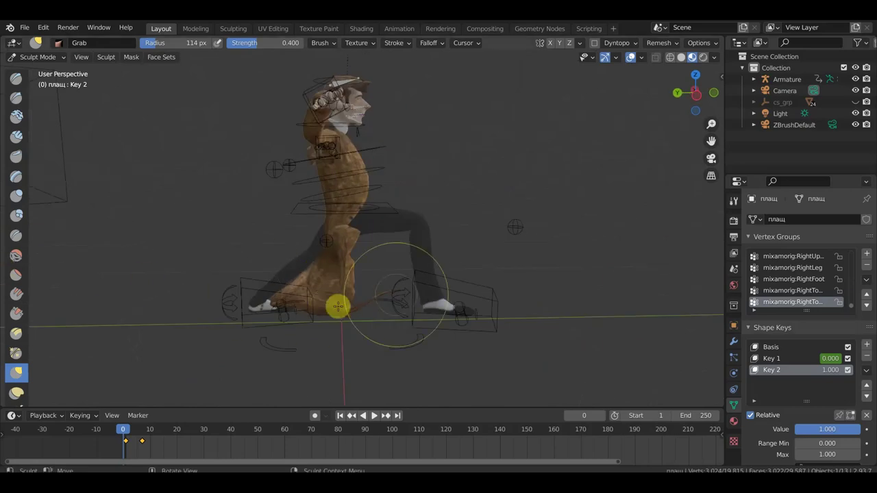